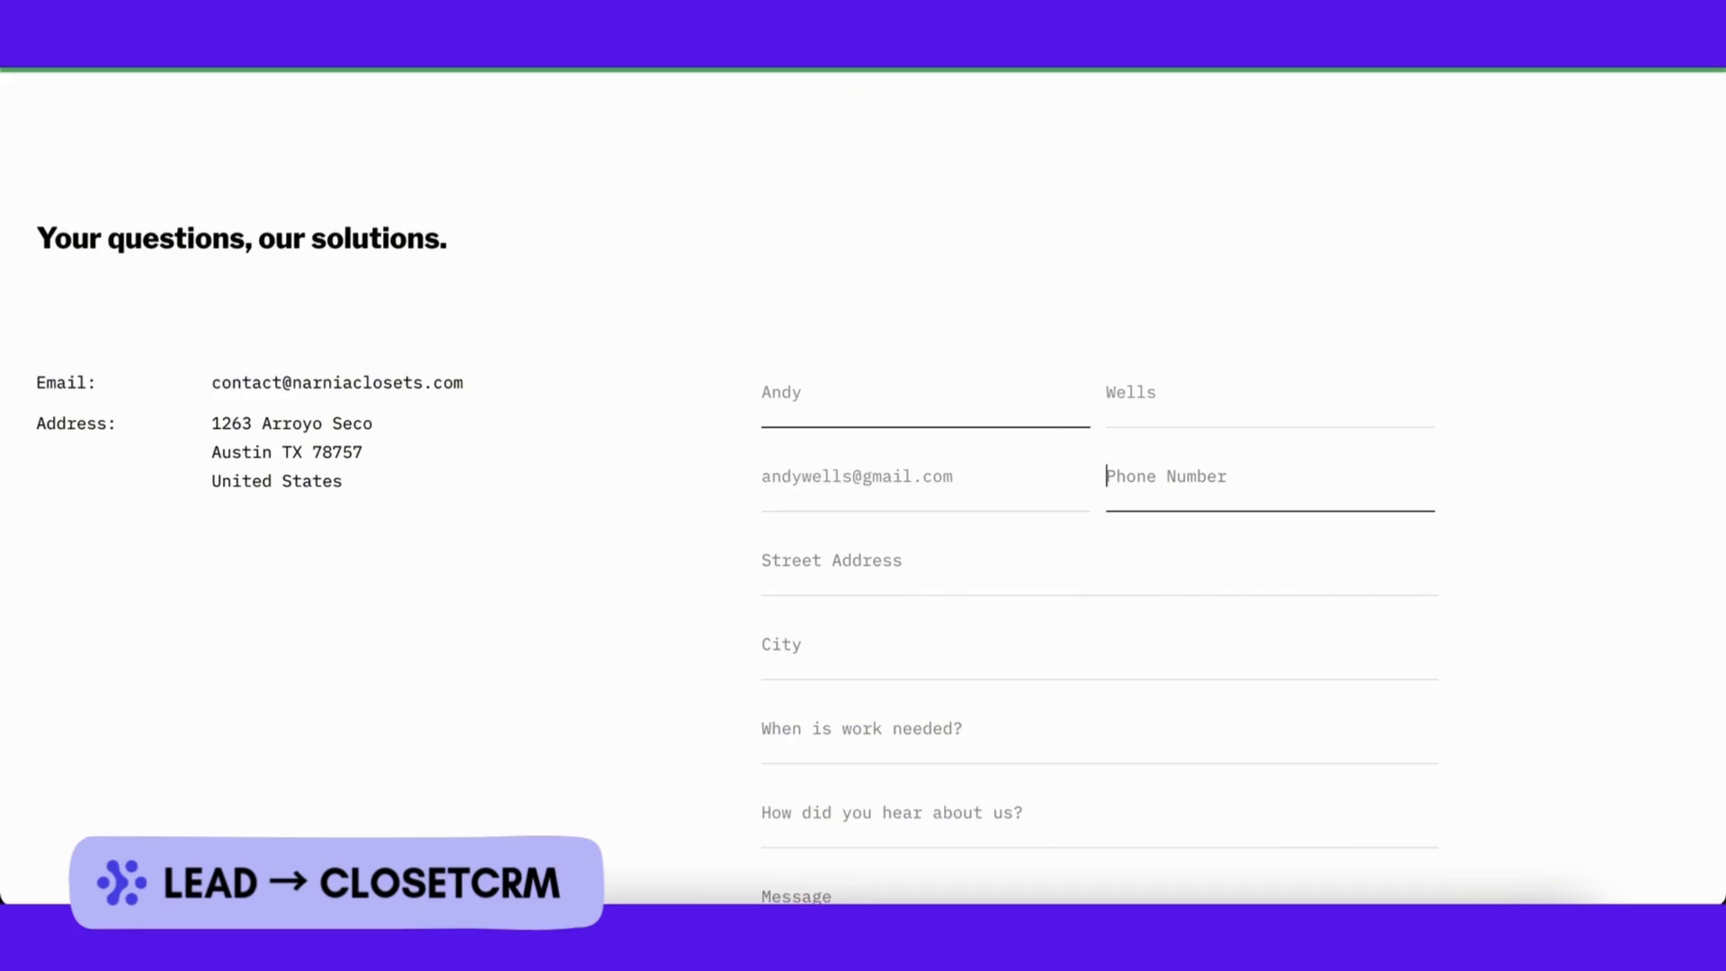
Step: Enter the lead's phone number, street address and city in the website contact form
key(Tab)
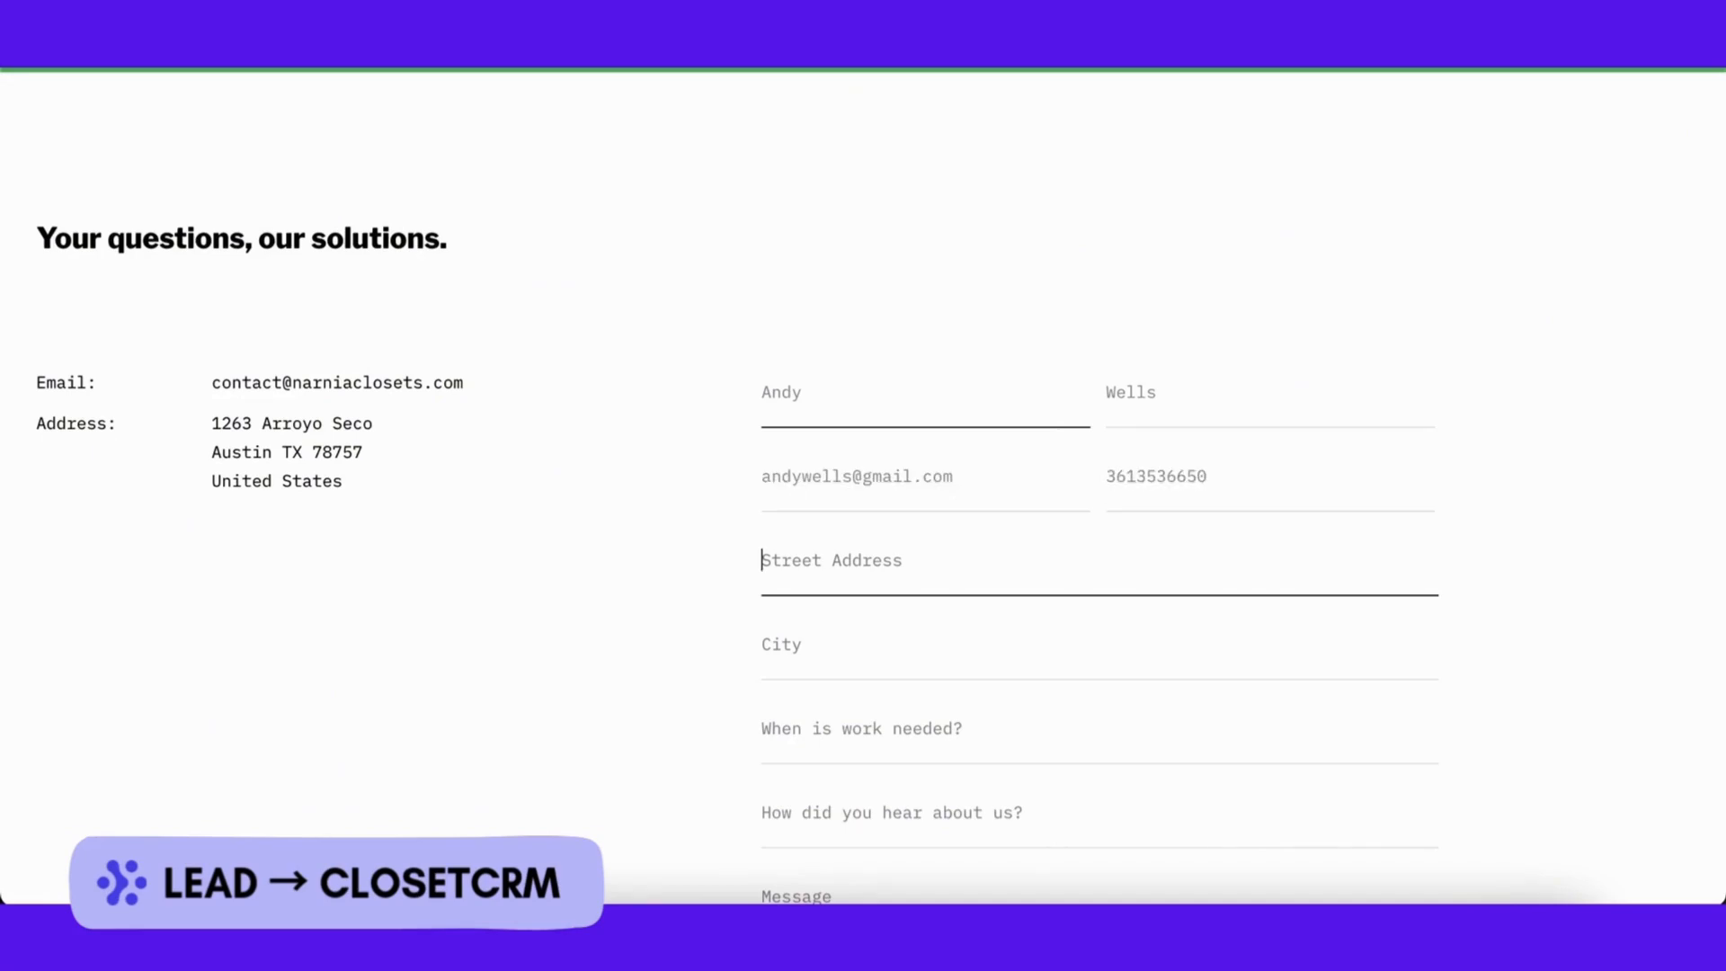
key(Tab)
text(ha)
key(BackSpace)
key(BackSpace)
text(Hartford)
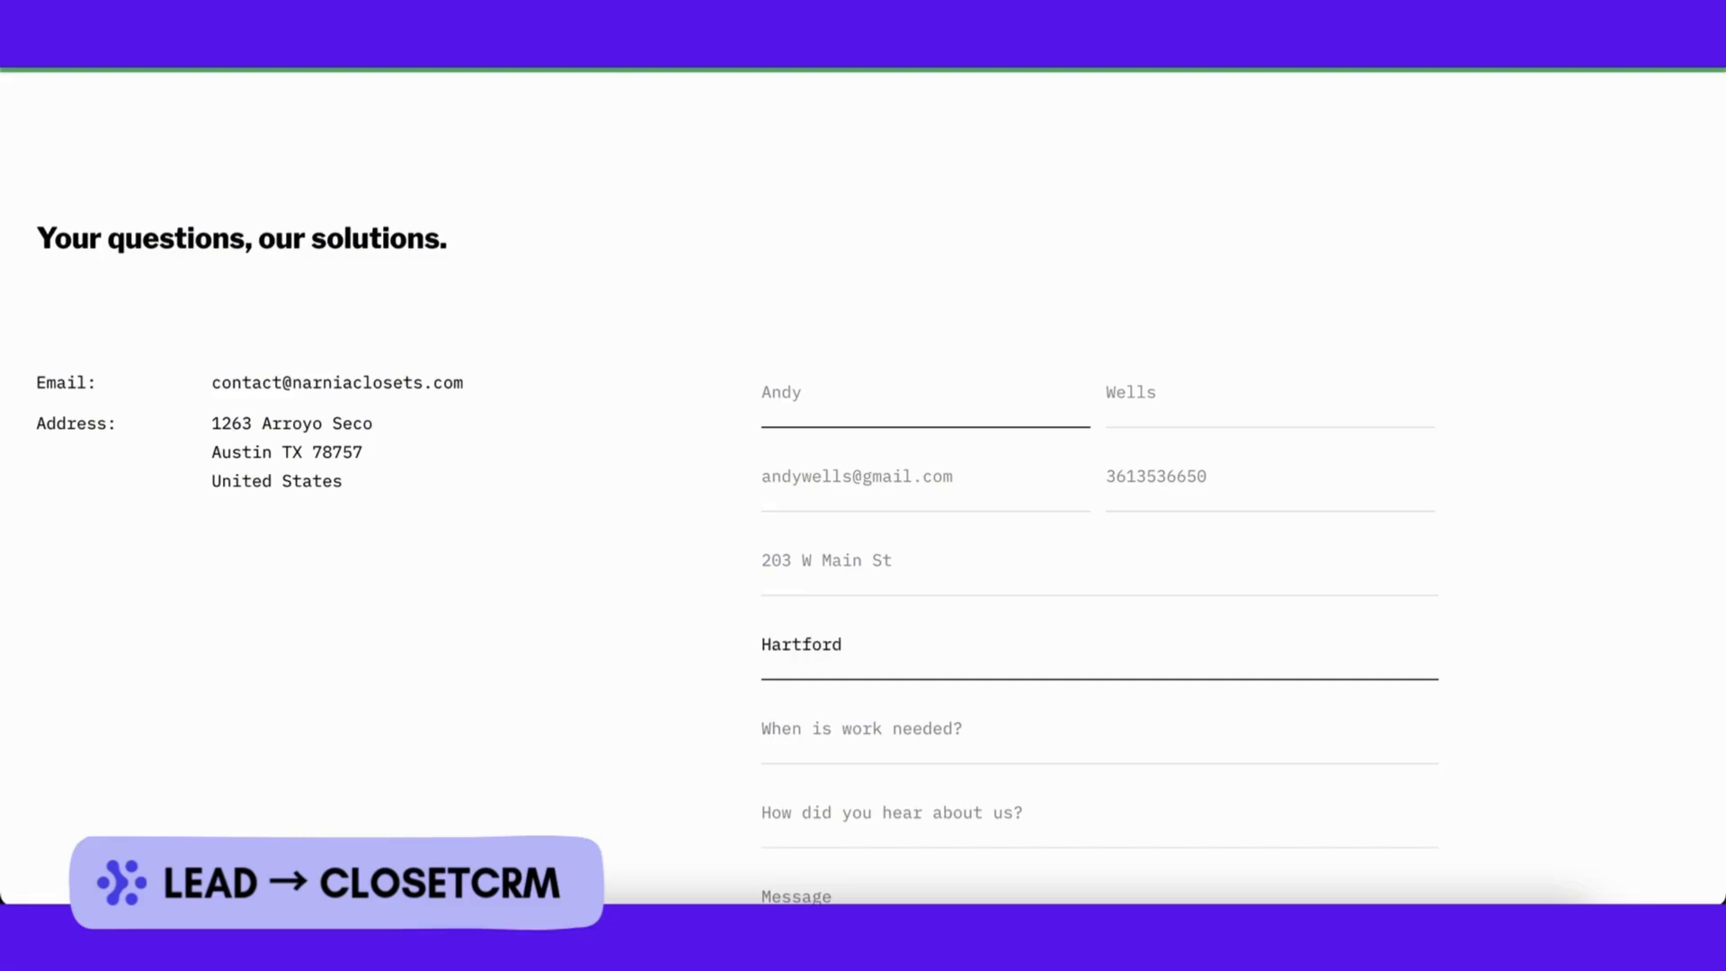
Step: Set work needed to Tomorrow and the source to Google, then submit the form
scroll(979, 497, down, 2)
click(936, 516)
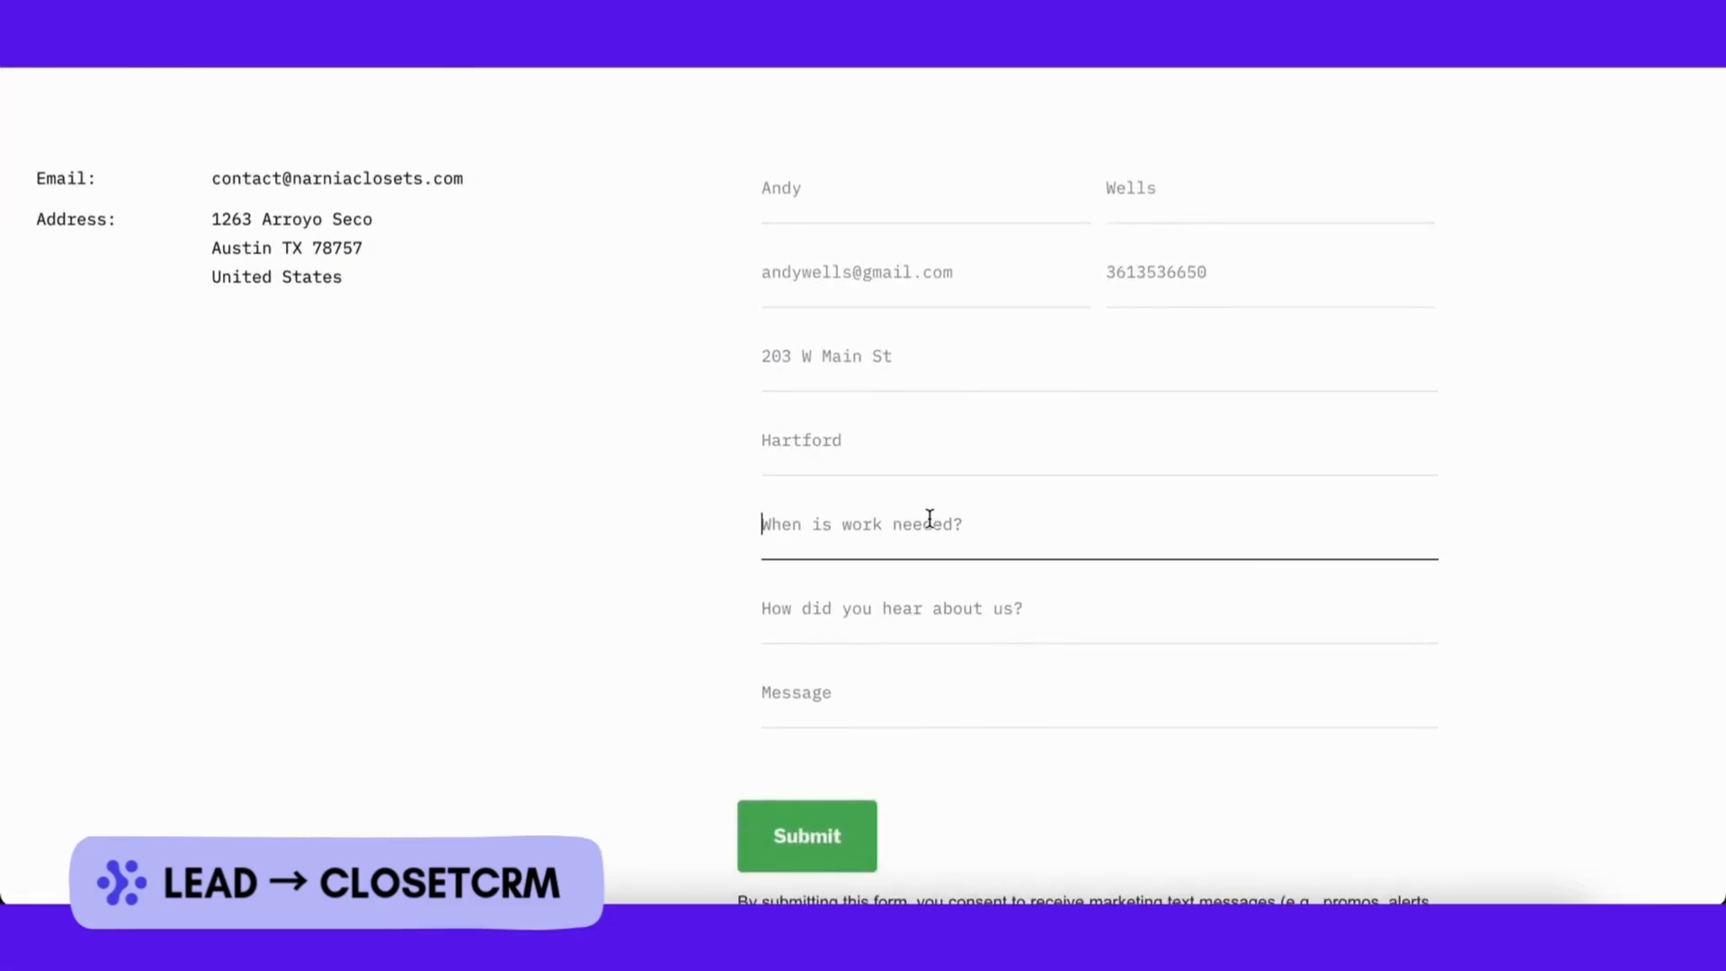
text(Tomorrow)
key(Tab)
text(Google)
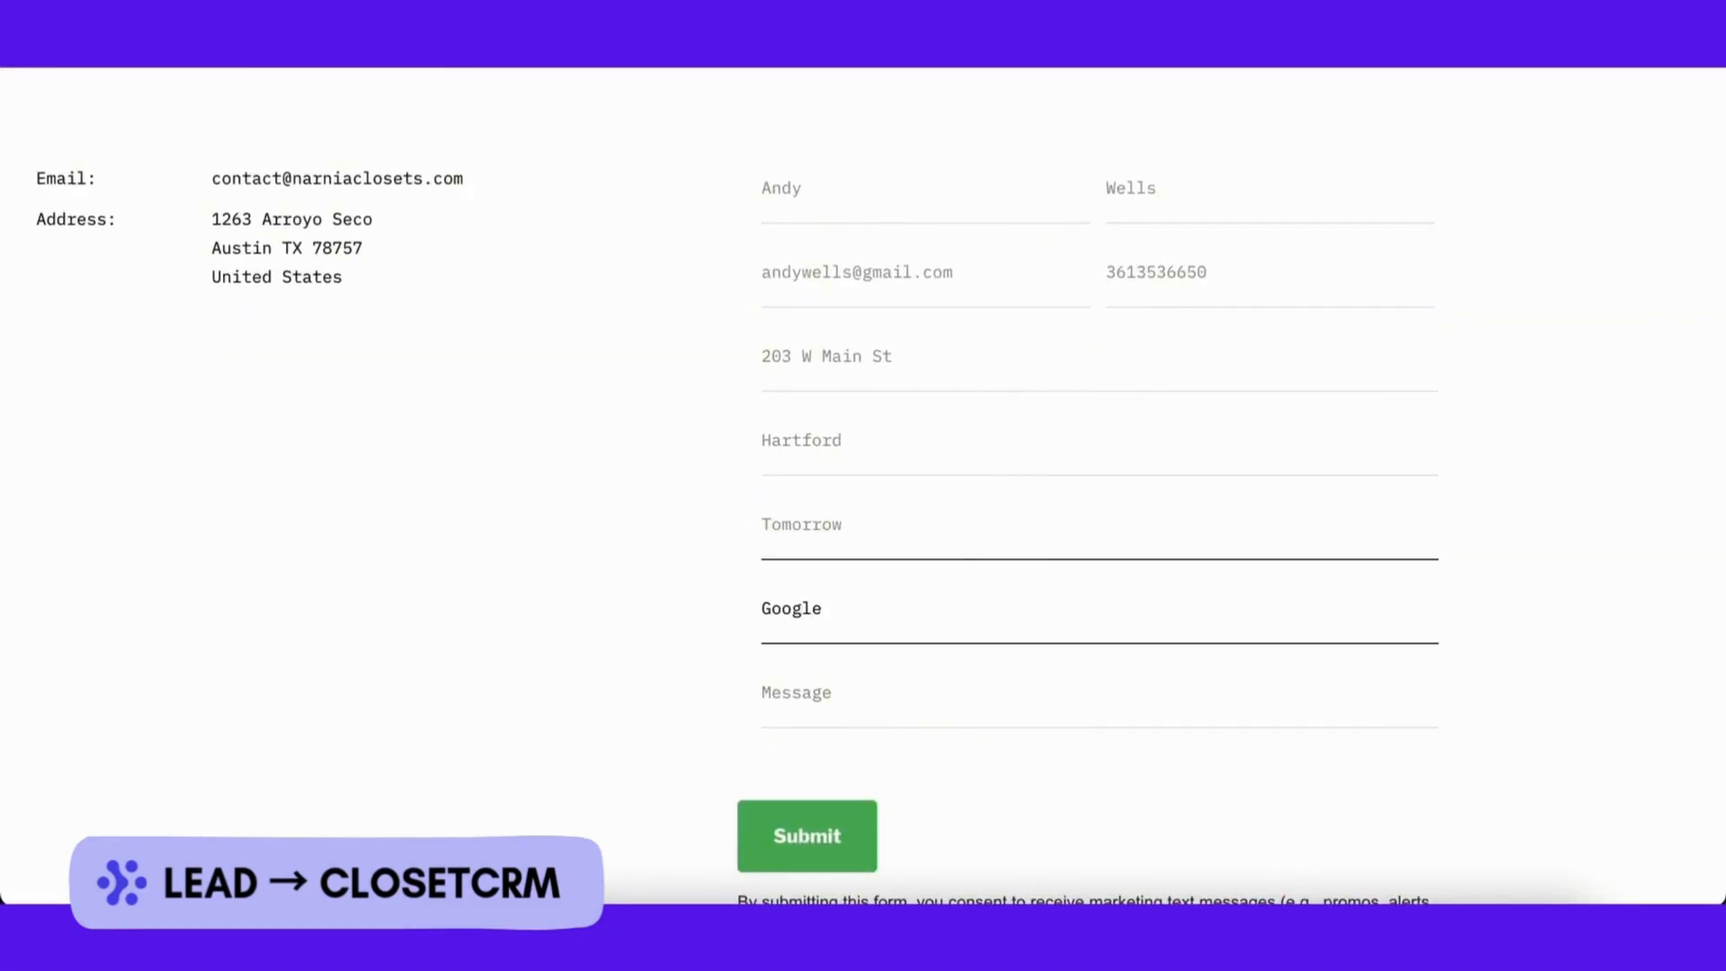
scroll(1465, 543, down, 2)
click(805, 607)
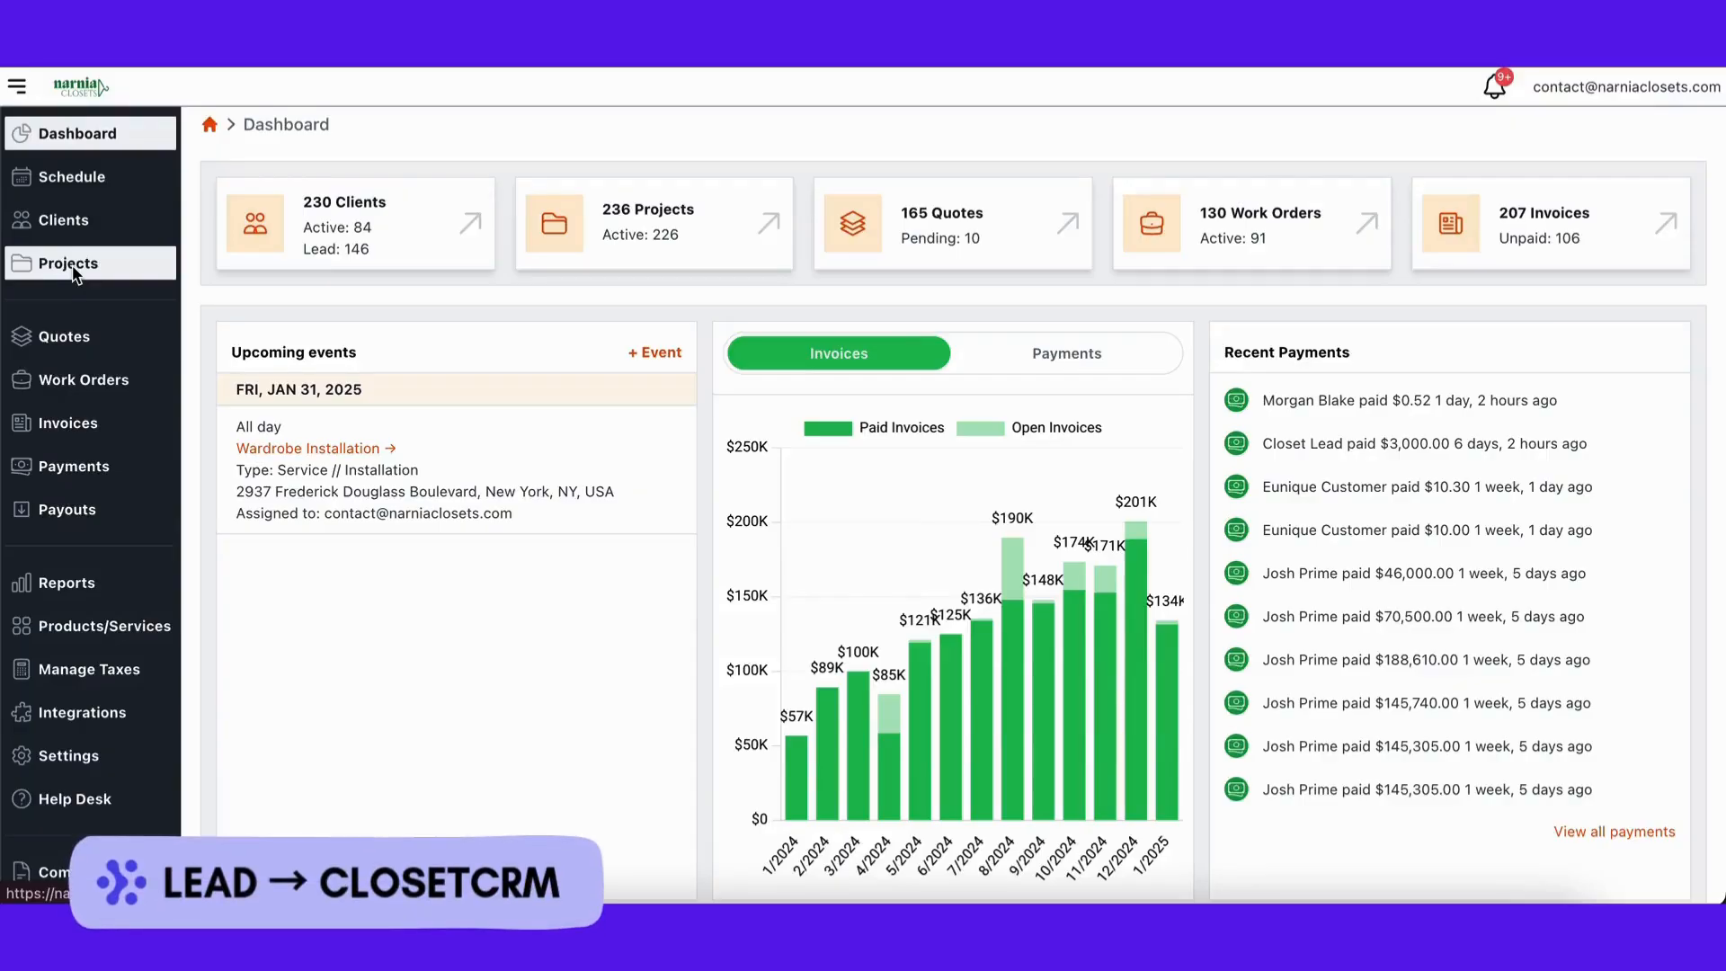
Step: Open the new lead's record from the Projects list and review their contact details
click(75, 272)
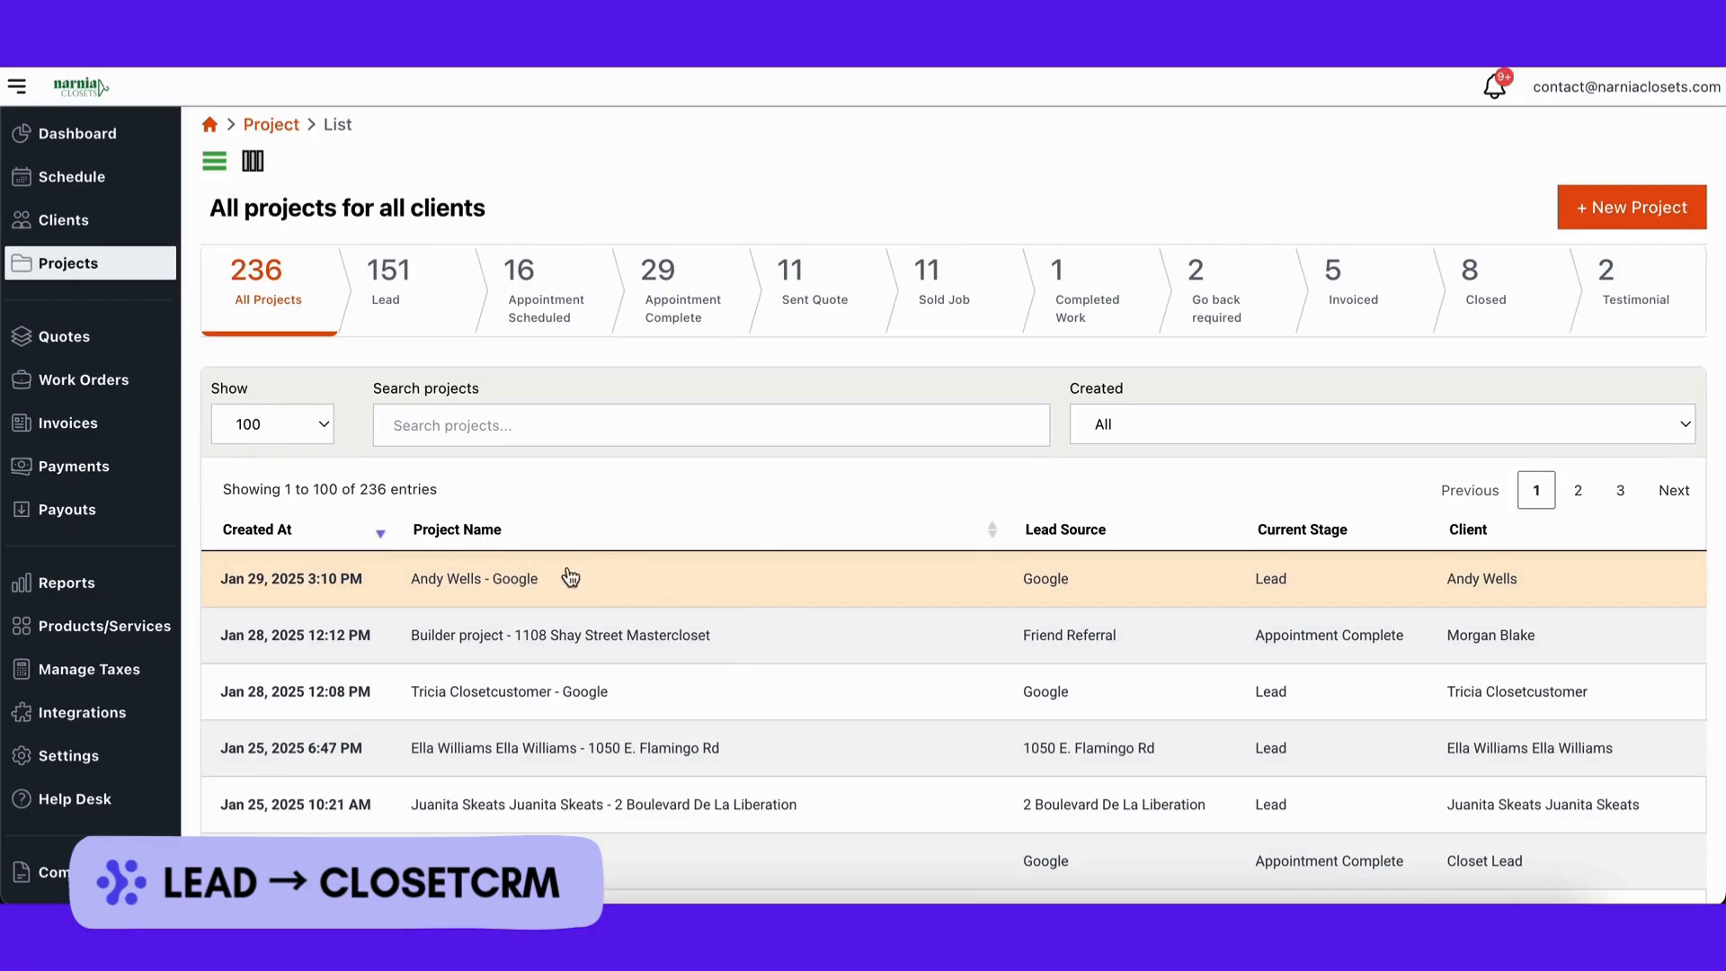
click(561, 583)
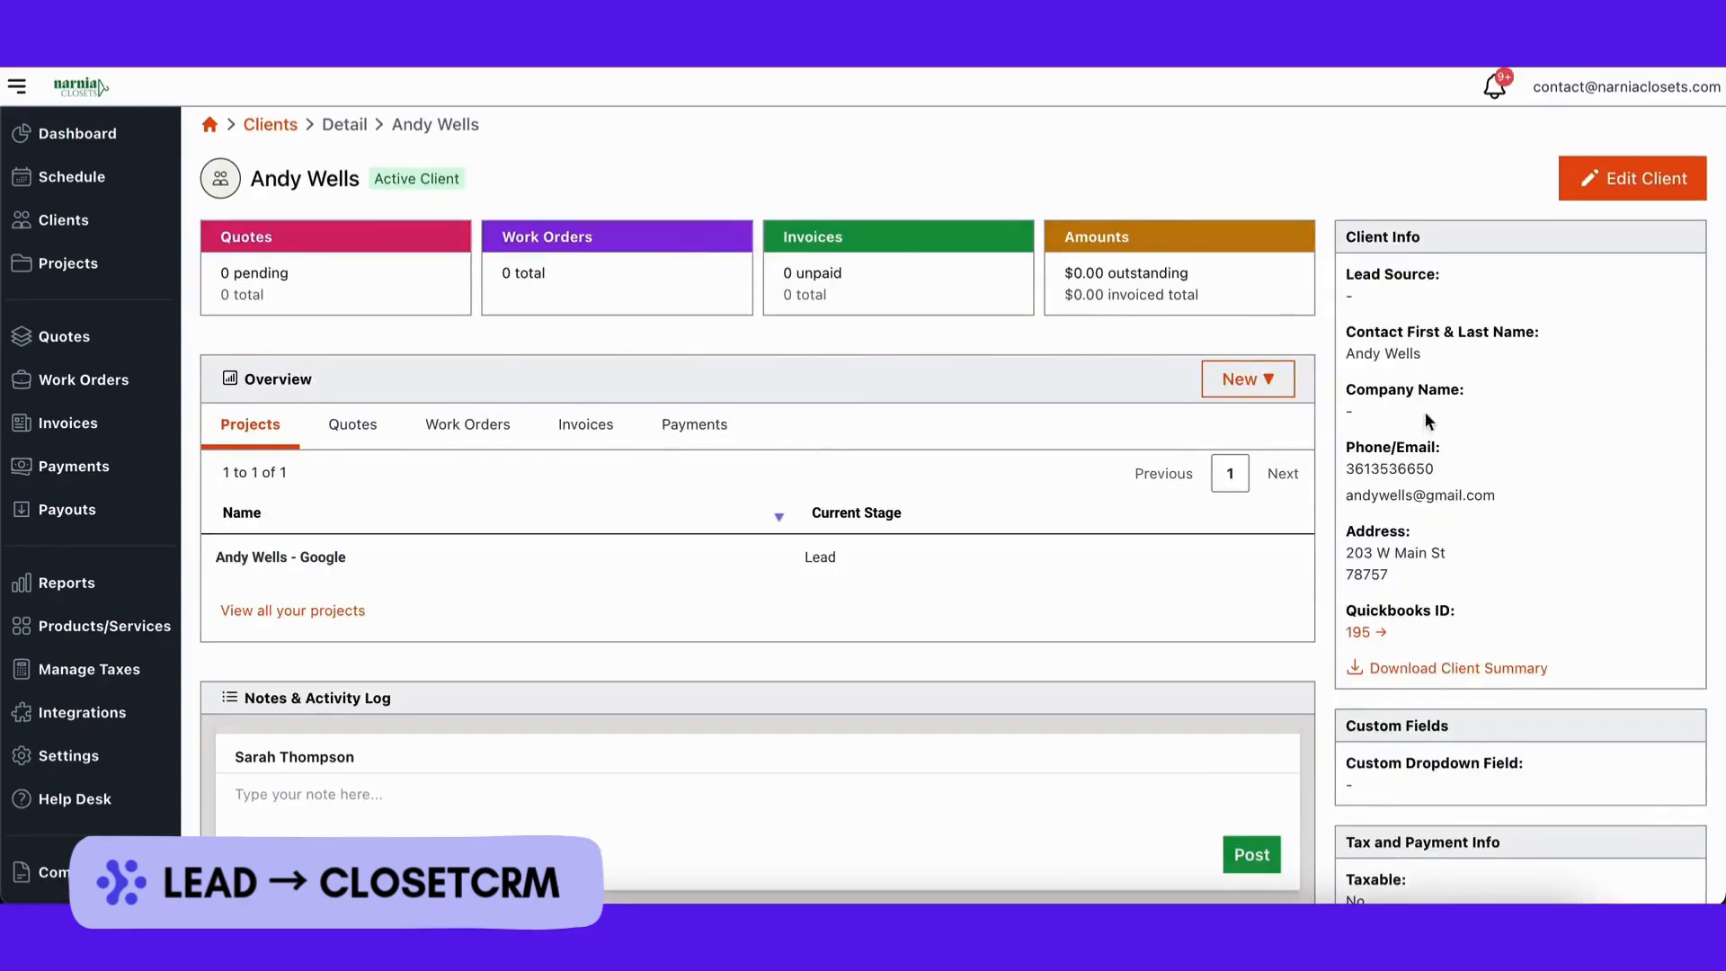
drag(1343, 352, 1526, 635)
click(1562, 590)
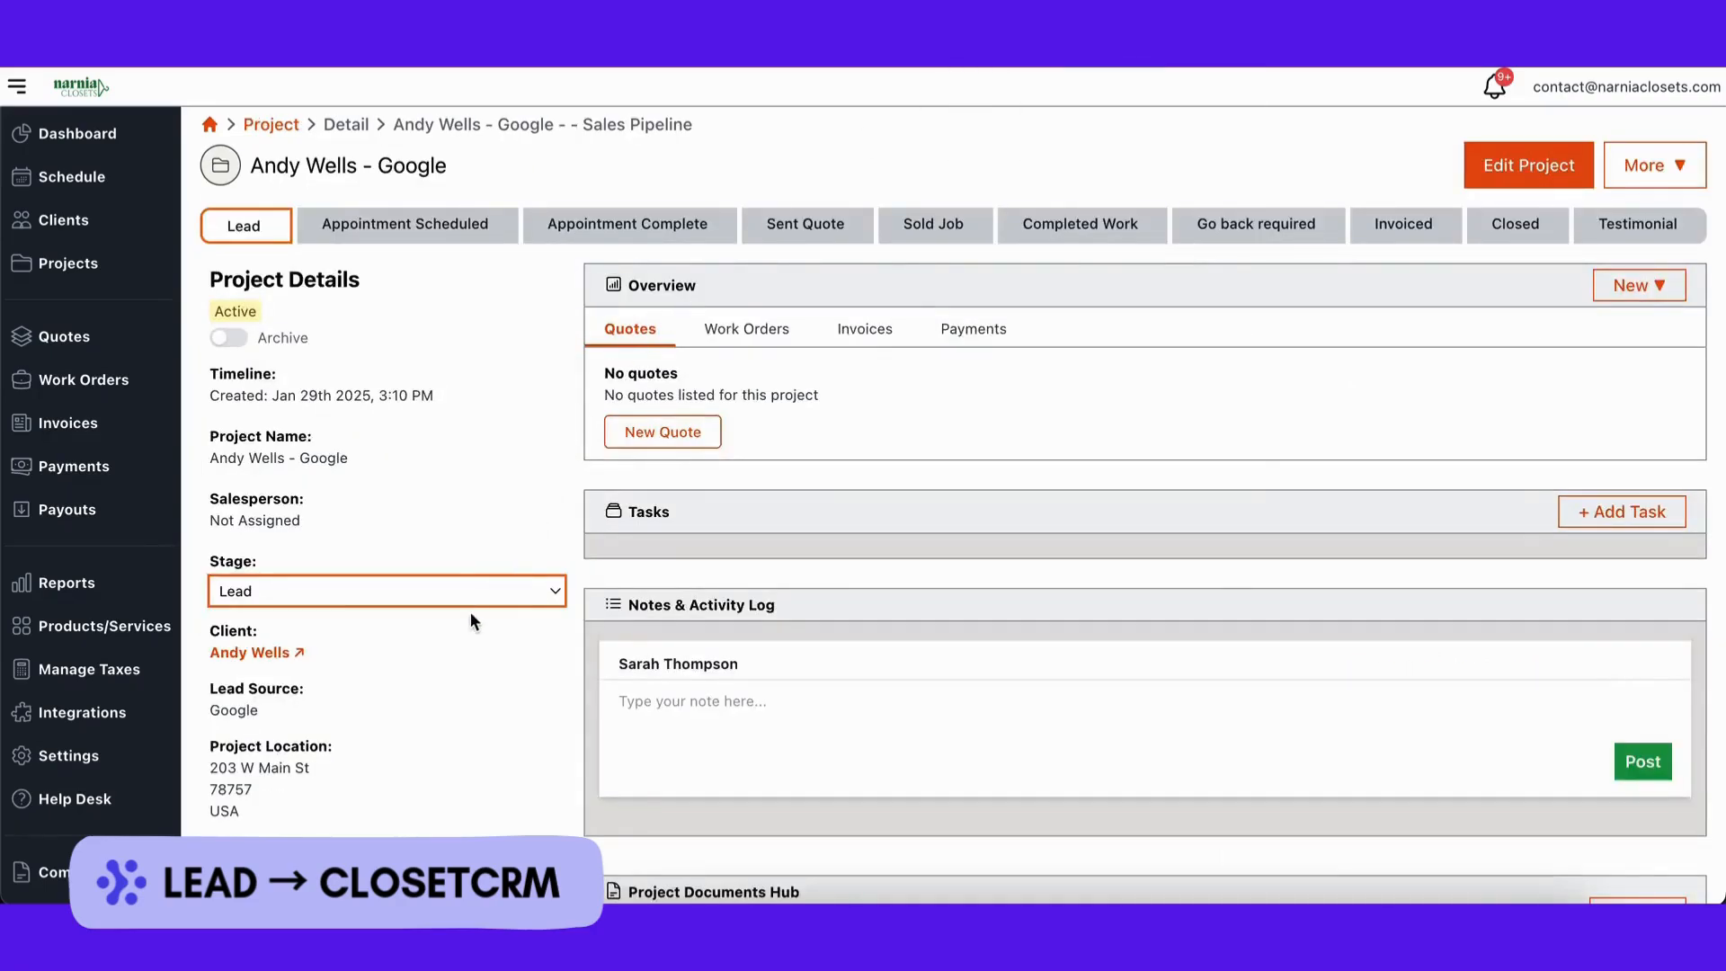
Step: Scroll through the project and check its empty Work Orders, Invoices and Payments tabs
scroll(467, 618, down, 2)
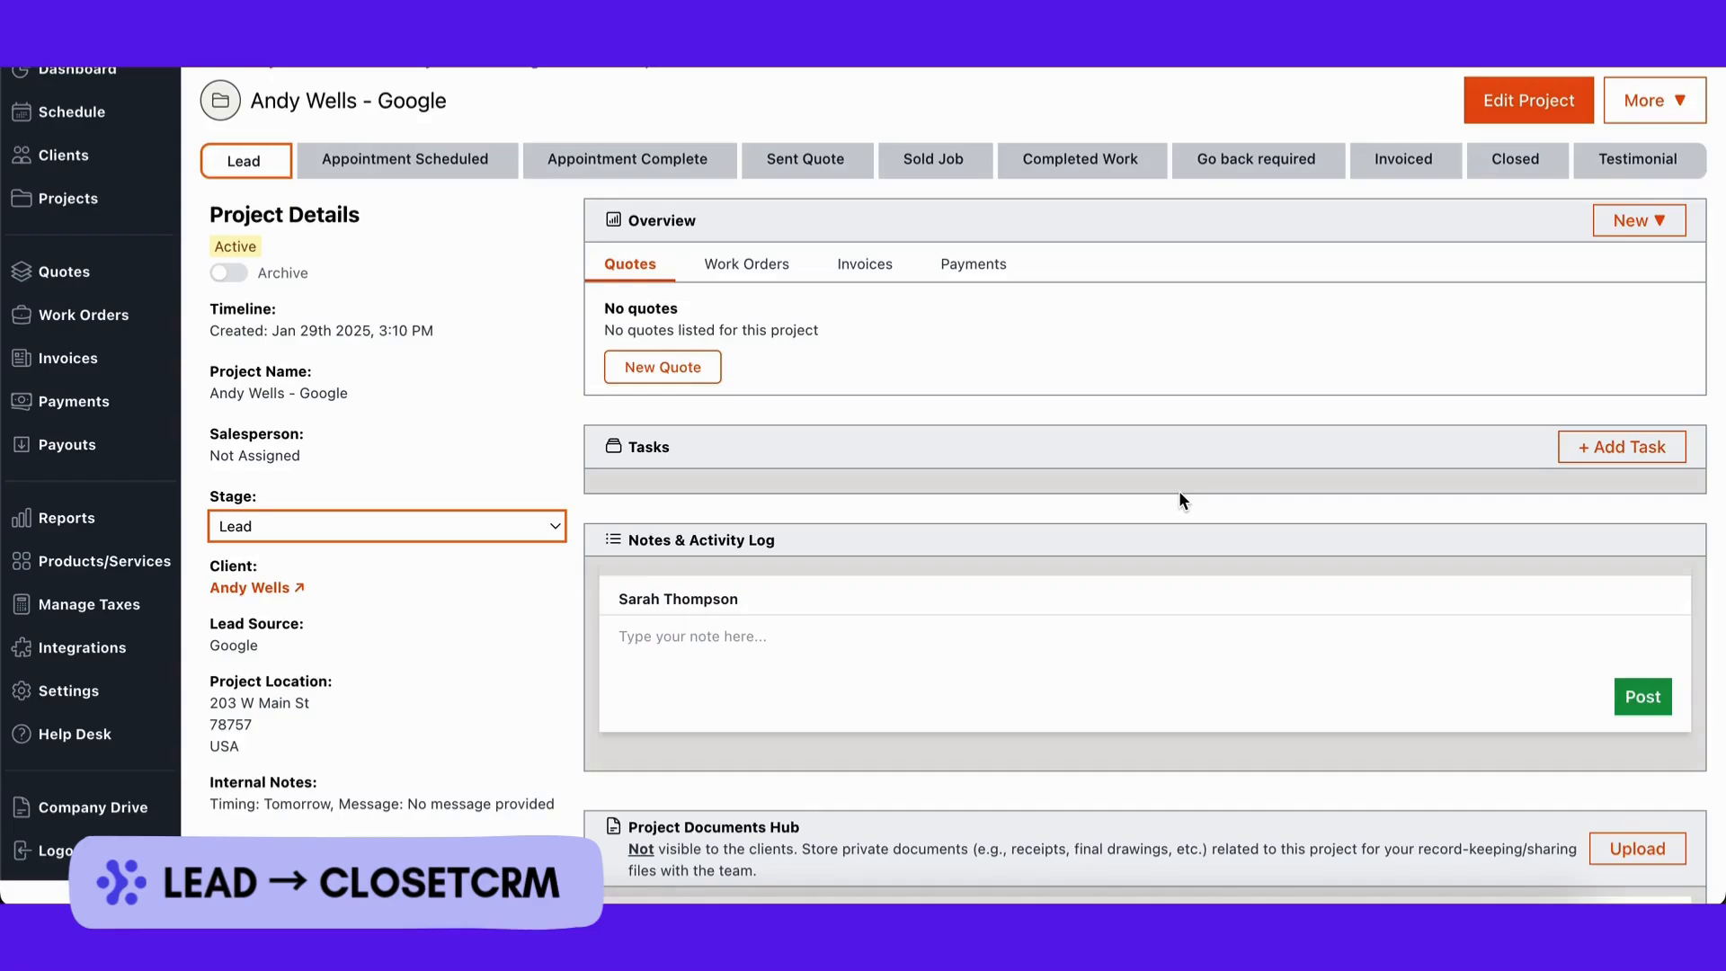
scroll(1179, 492, down, 3)
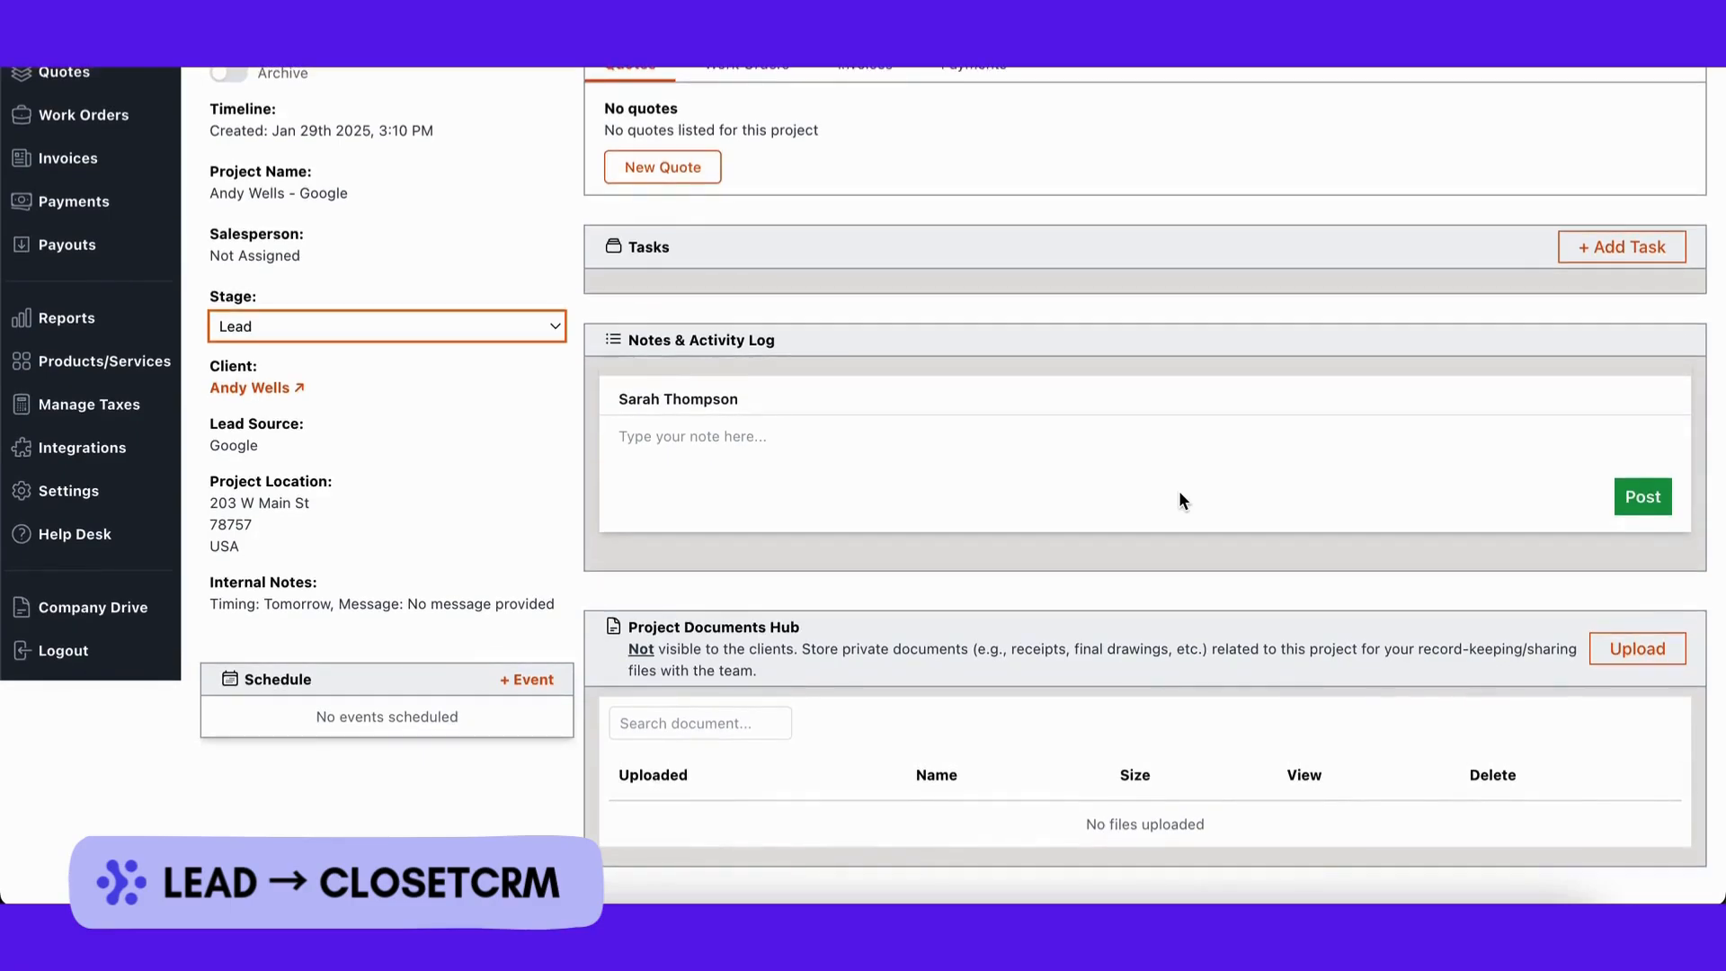
scroll(1178, 492, up, 4)
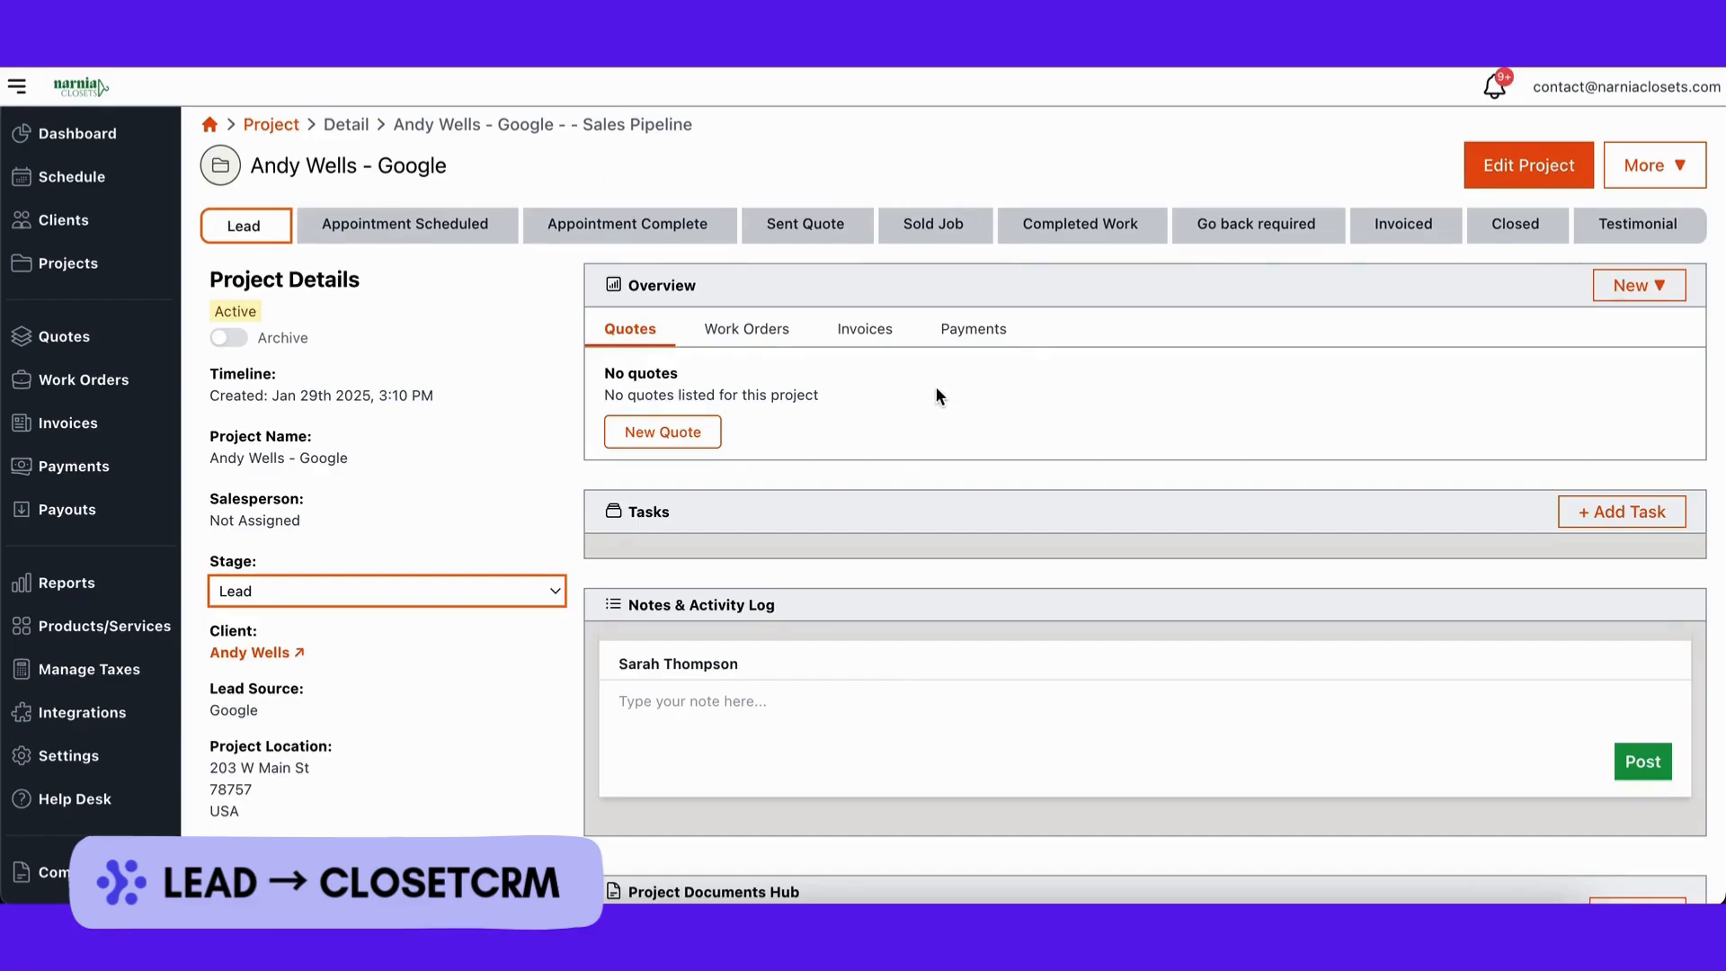
click(774, 334)
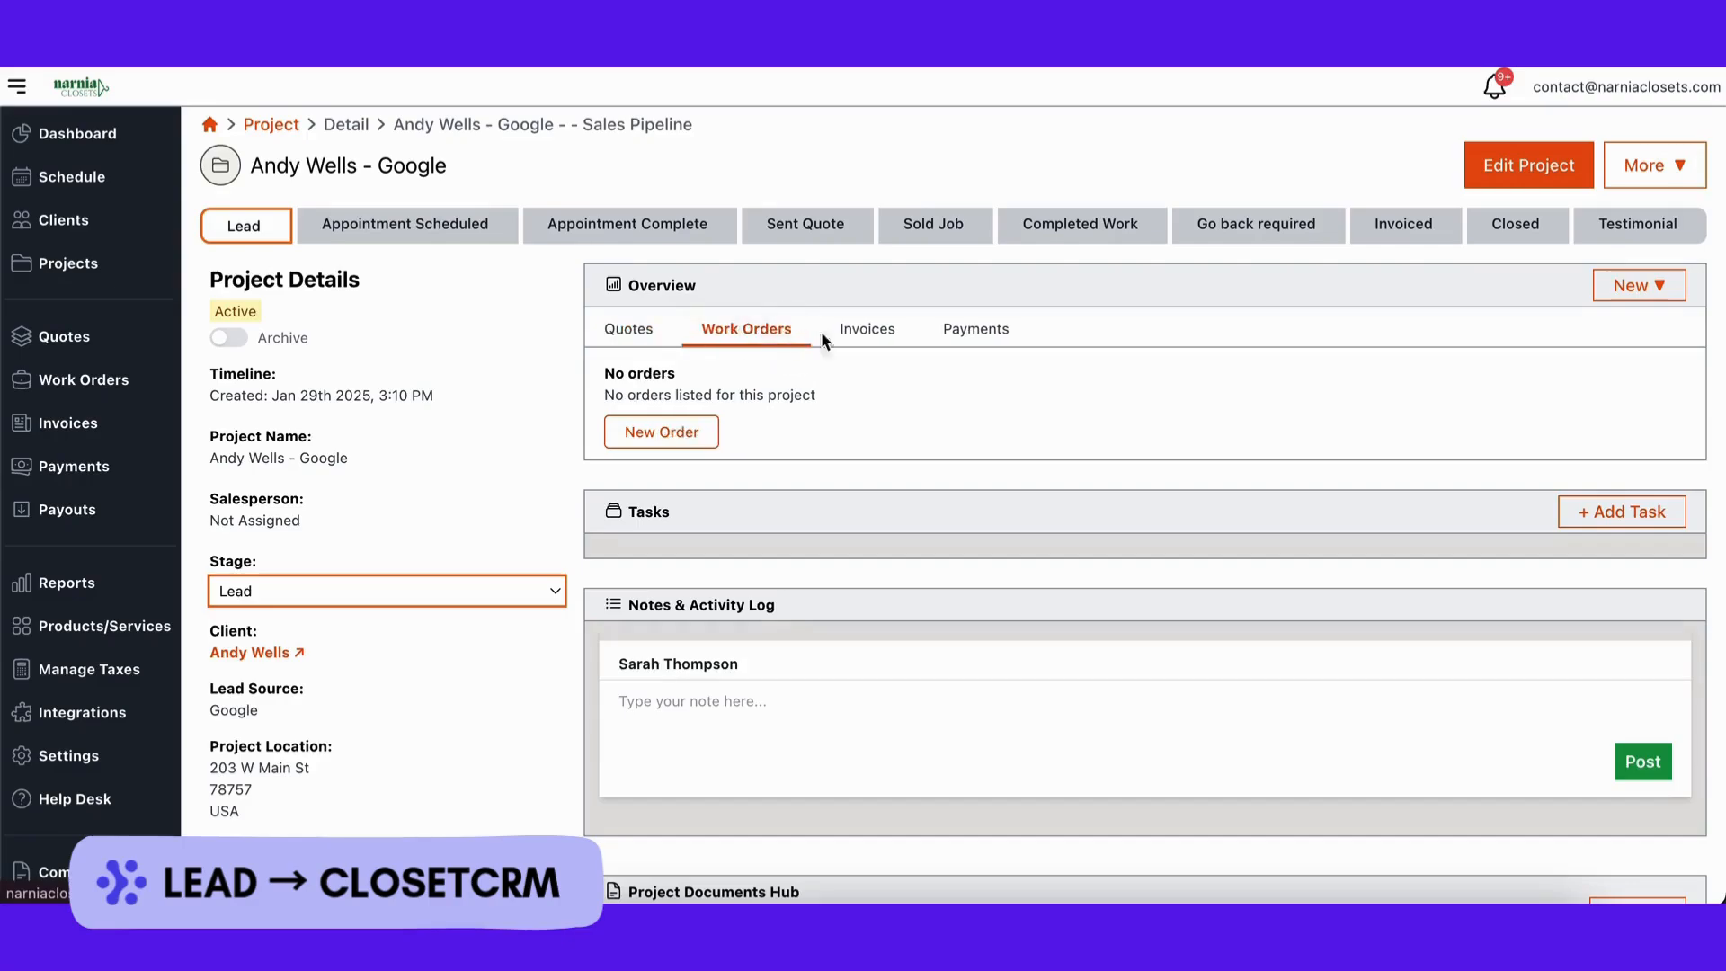
click(864, 337)
click(969, 338)
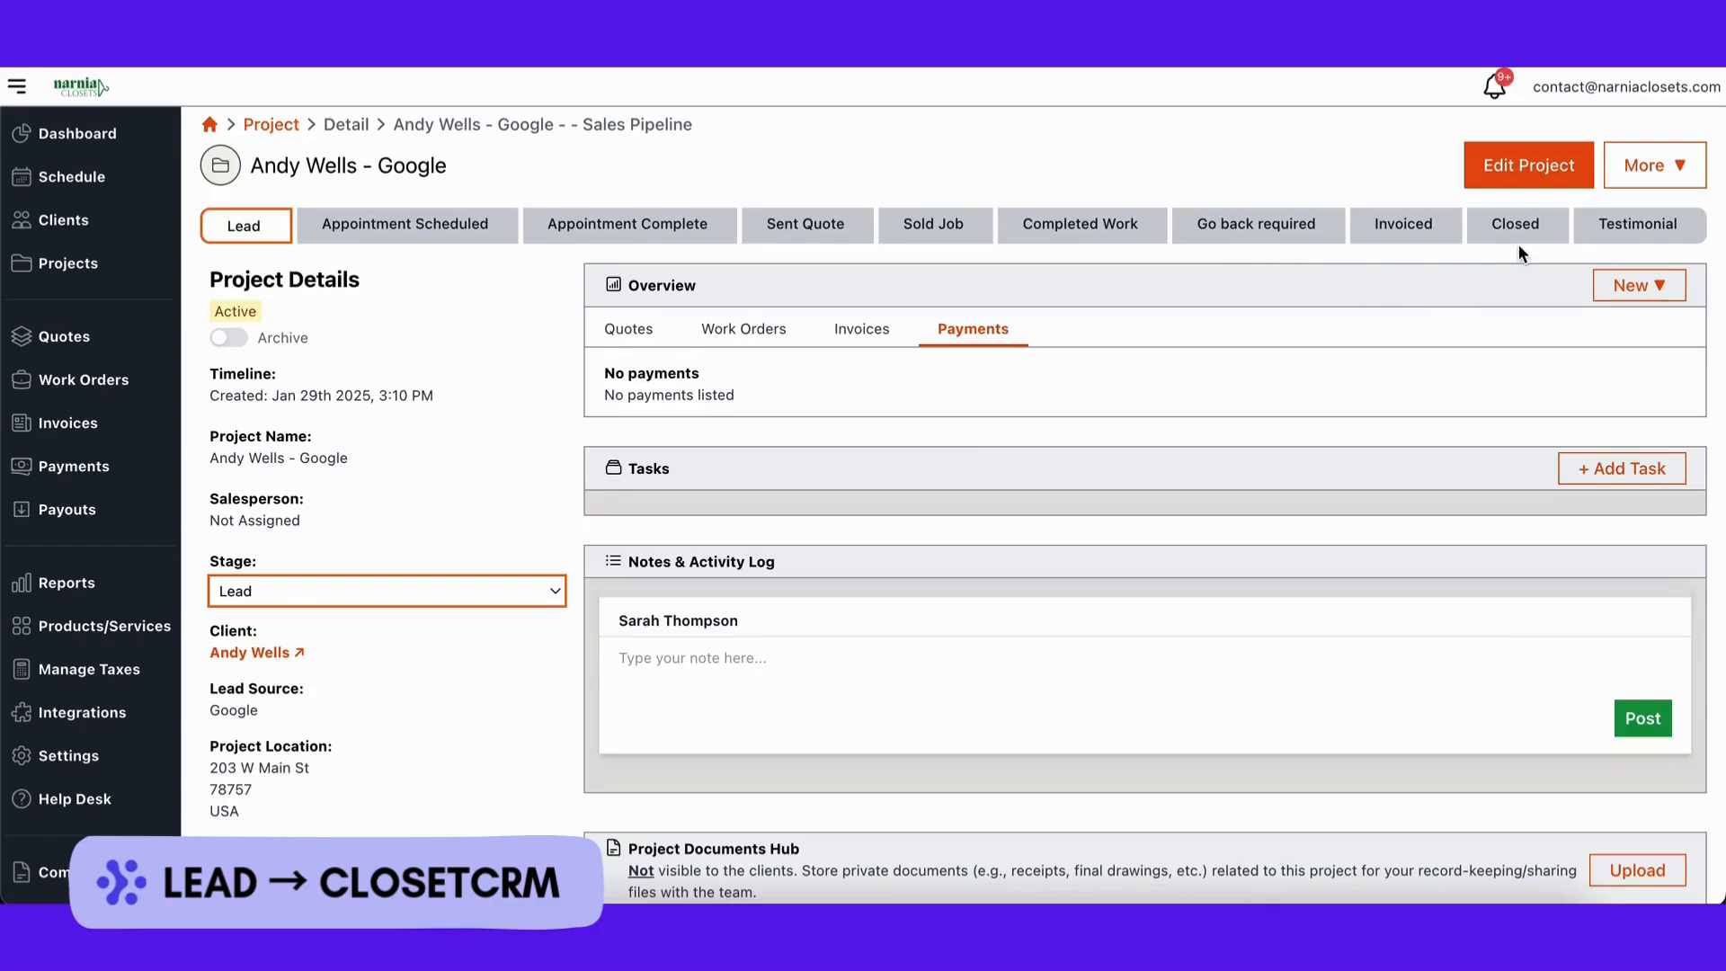
Step: Make the account's own user the project's salesperson and update the project
click(1530, 169)
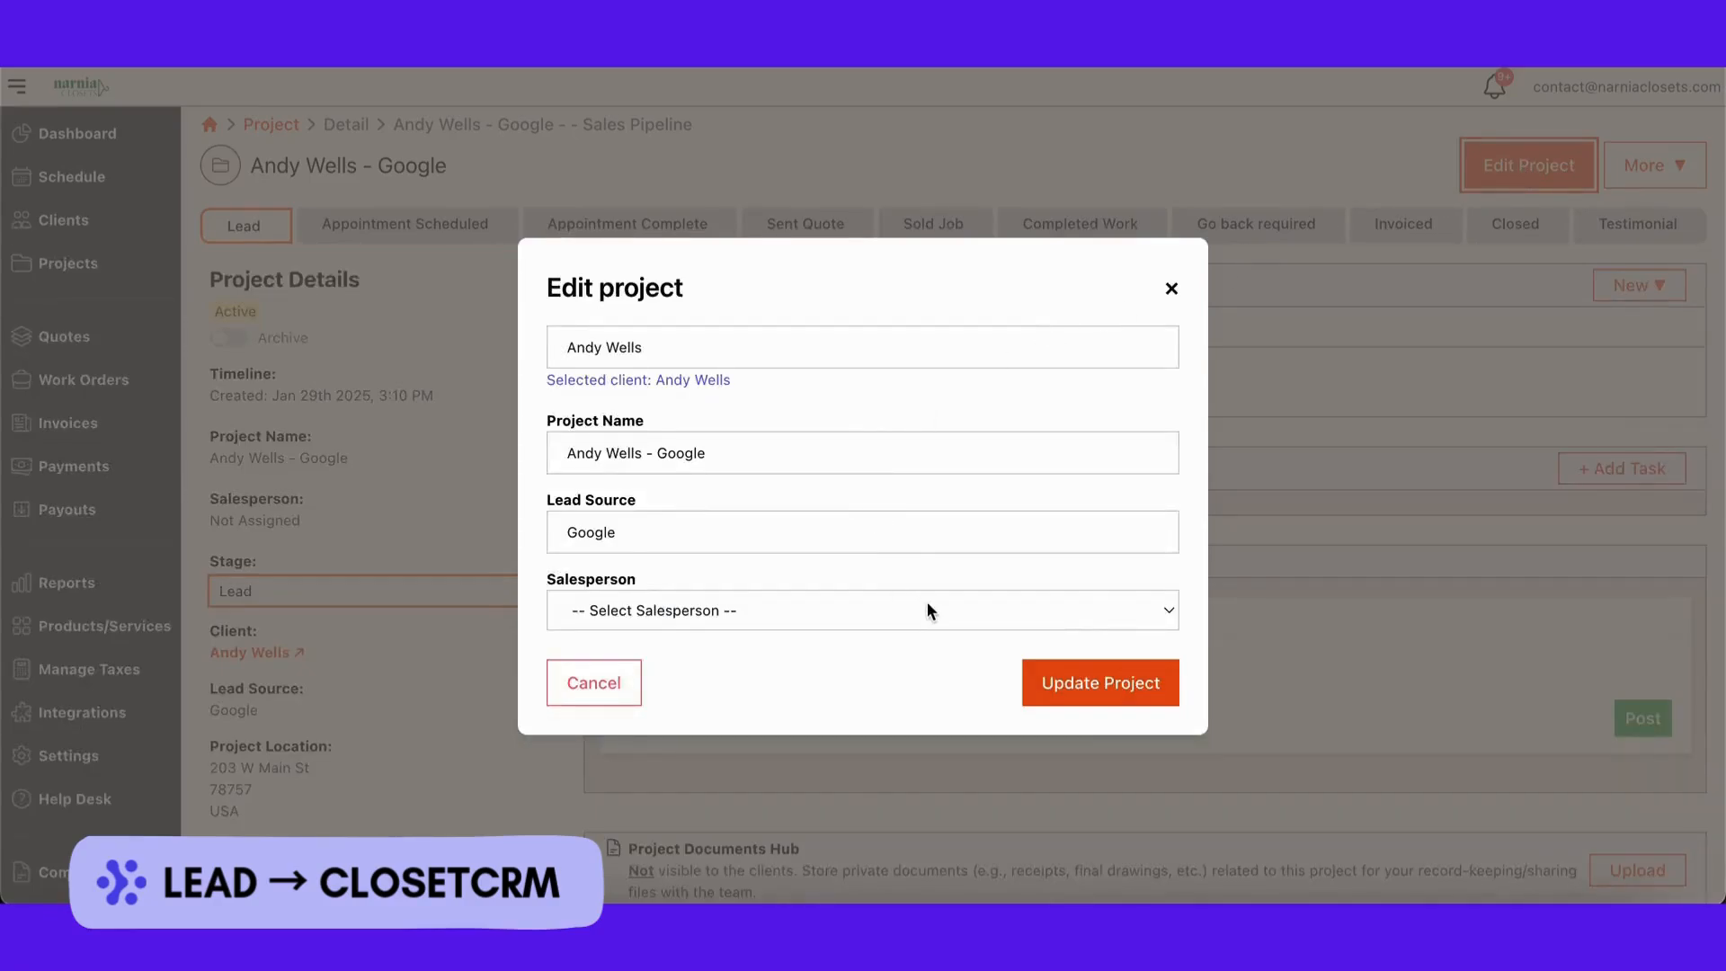
click(1132, 604)
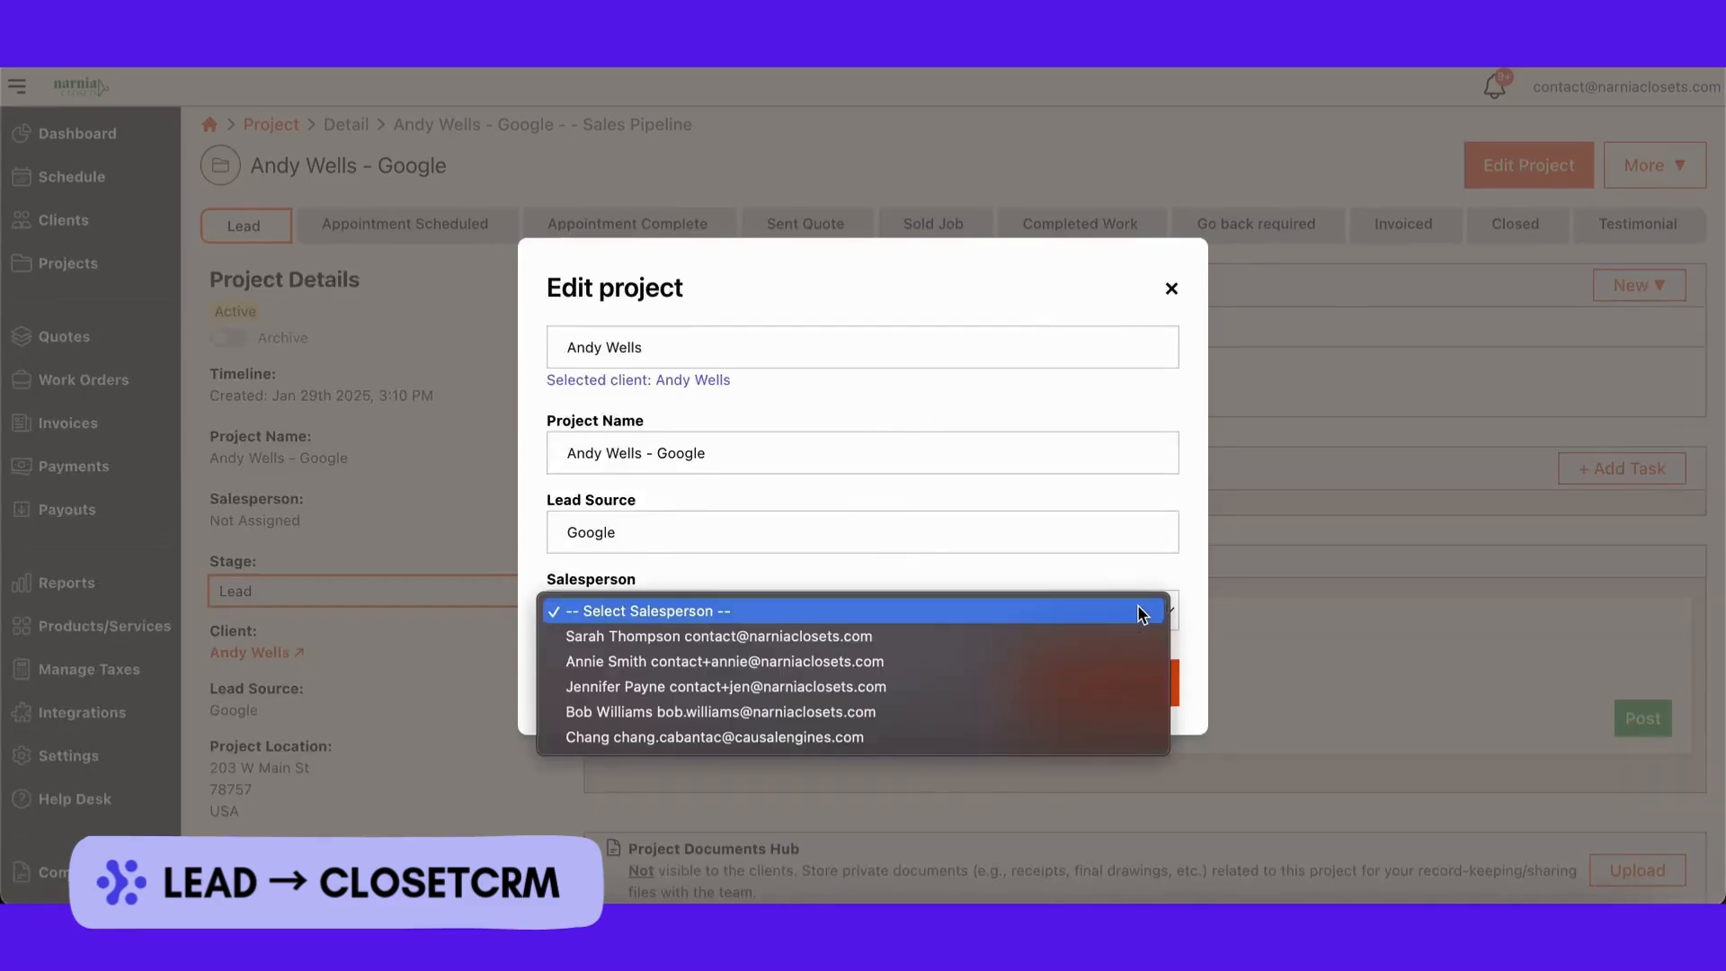
click(954, 640)
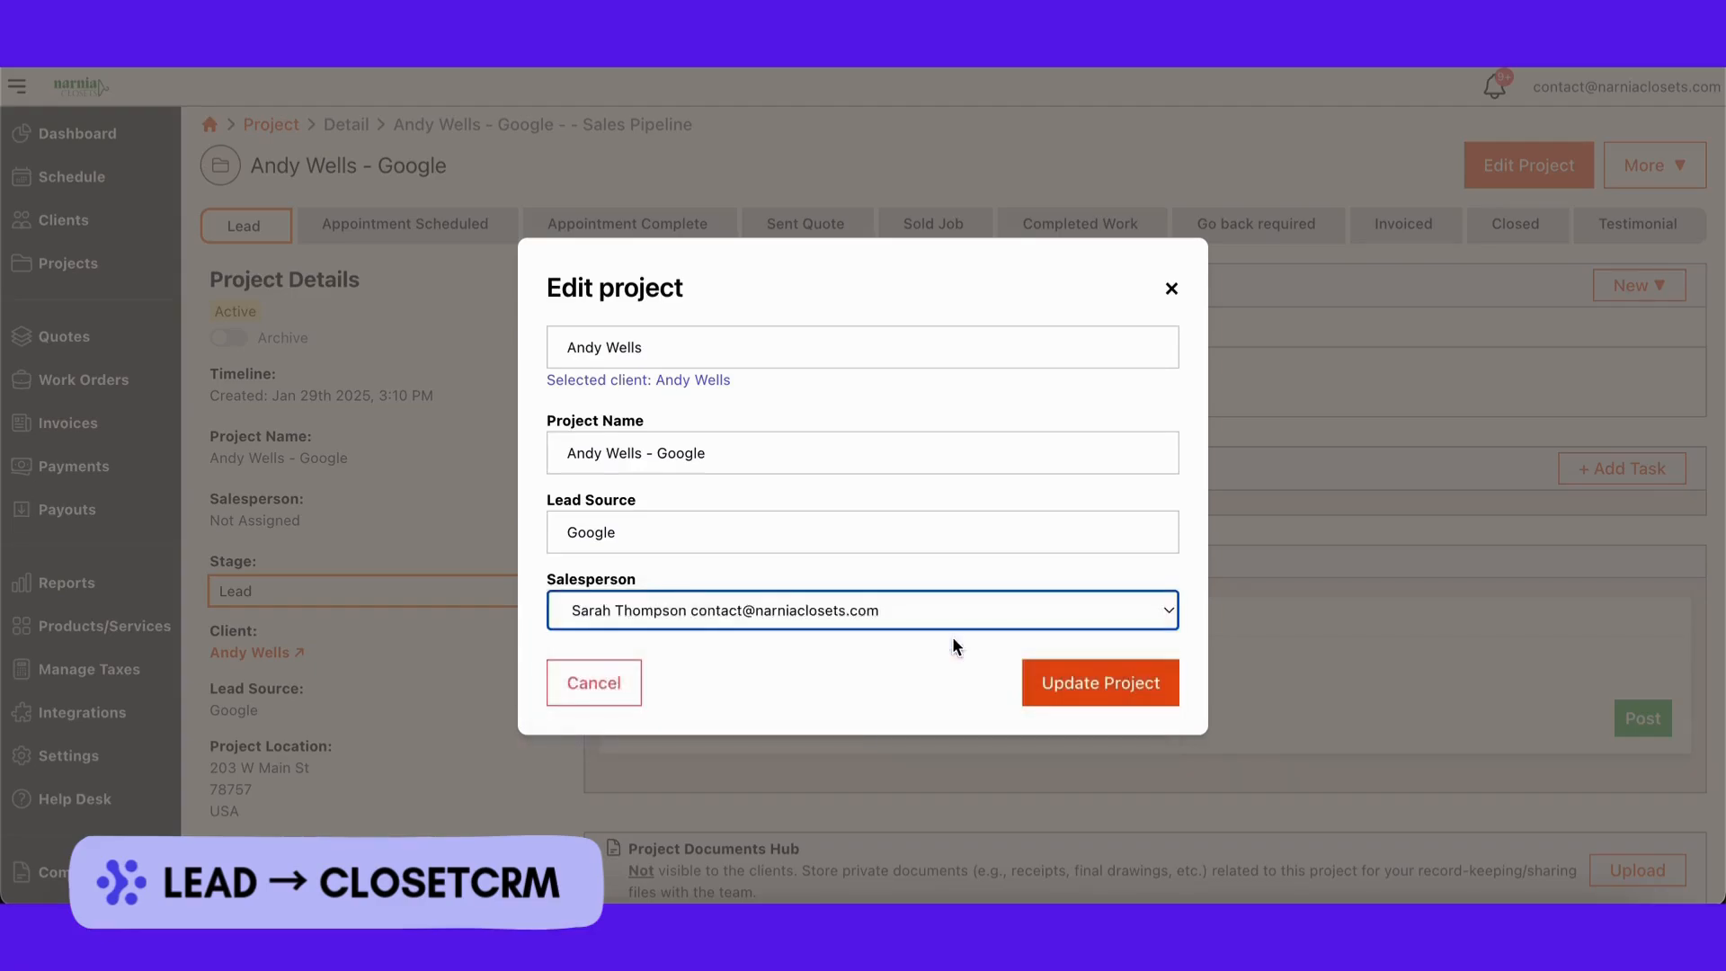
click(1090, 703)
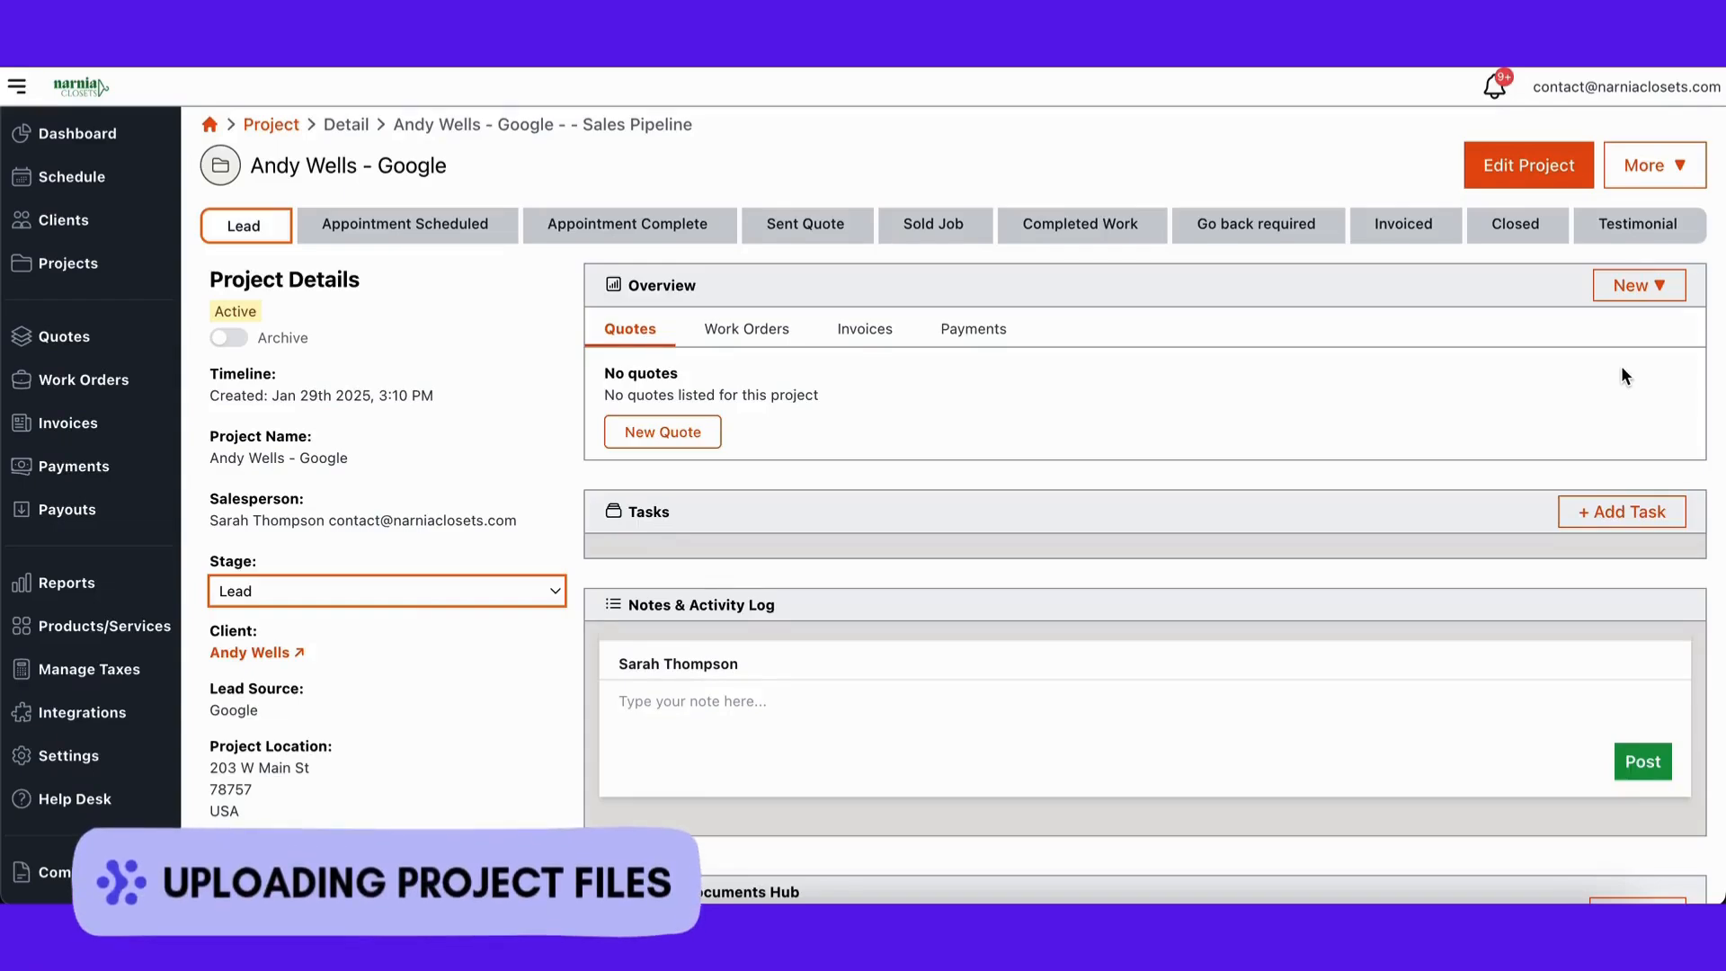
Step: Upload all PDFs from Documents, including Contract.pdf and the design drafts, to the Project Documents Hub
scroll(1620, 364, down, 5)
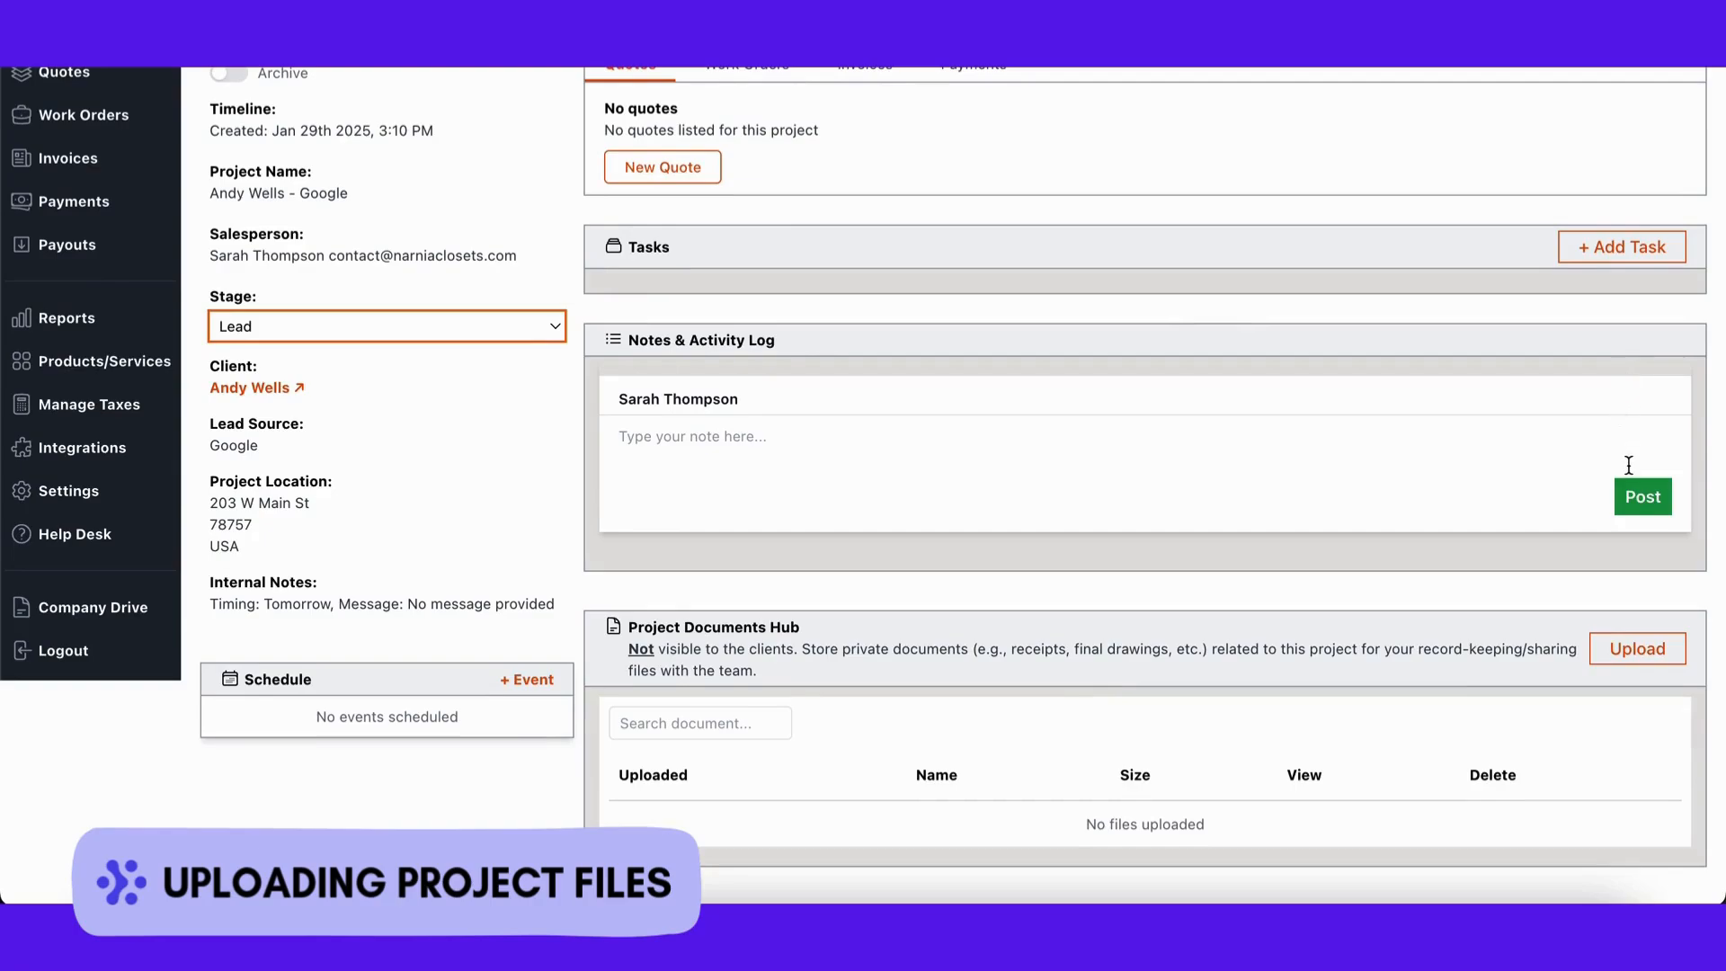
click(1637, 650)
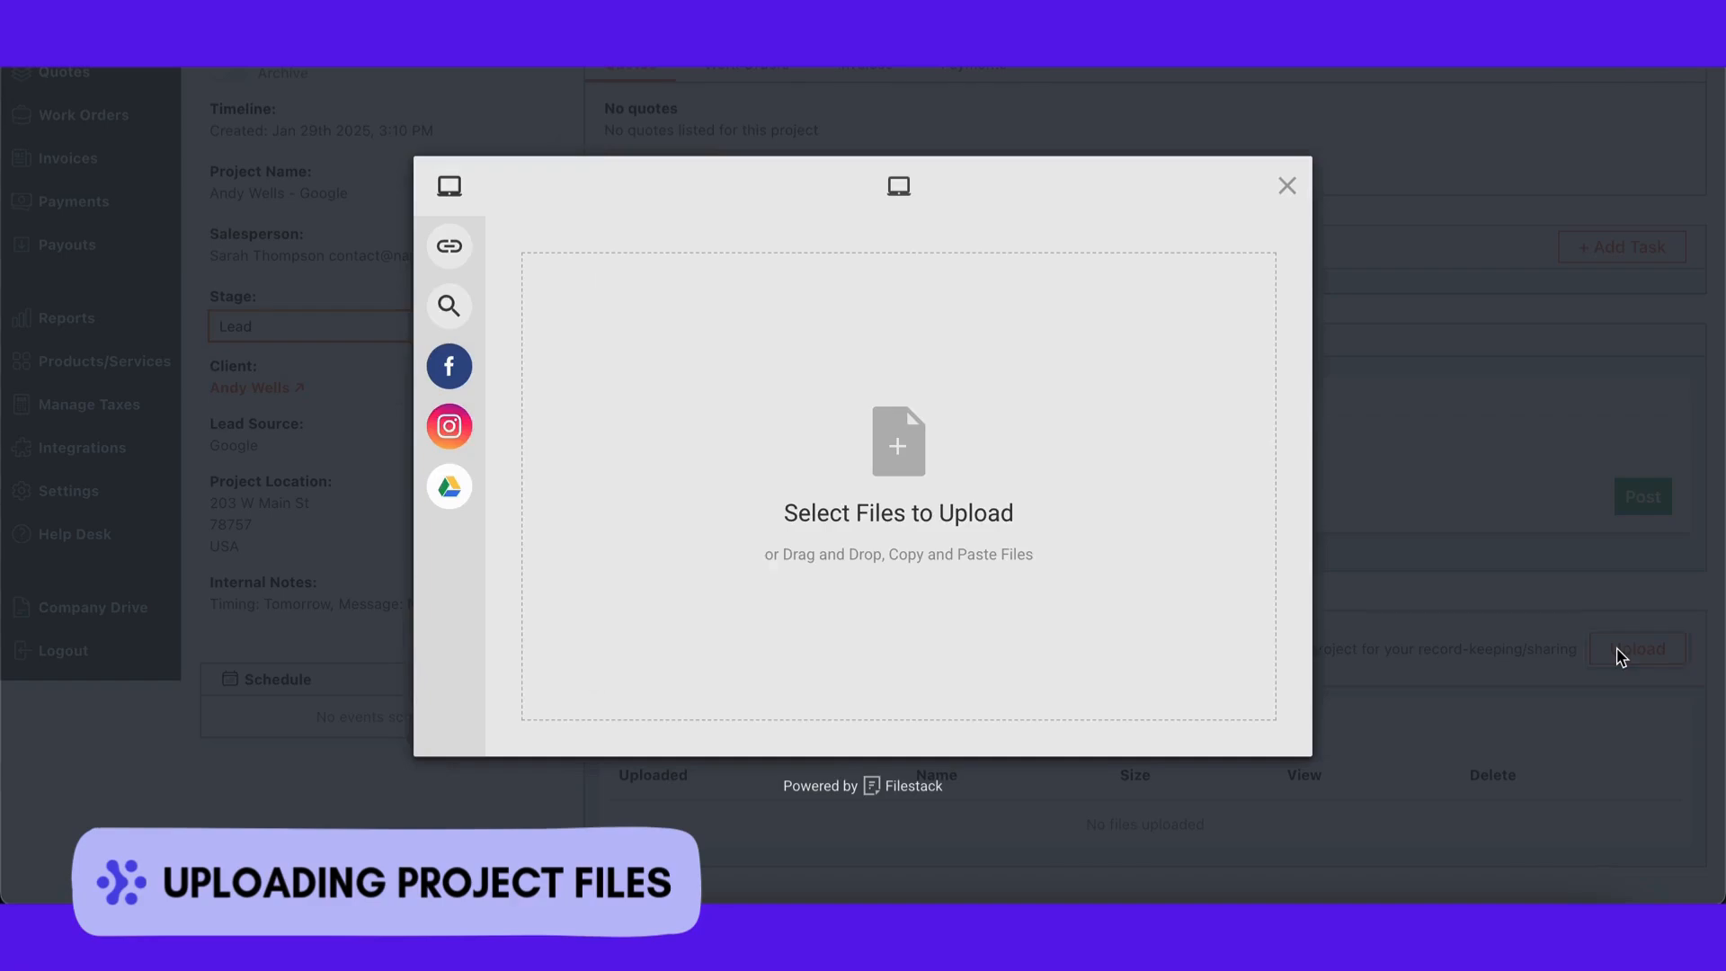
key(super+Tab)
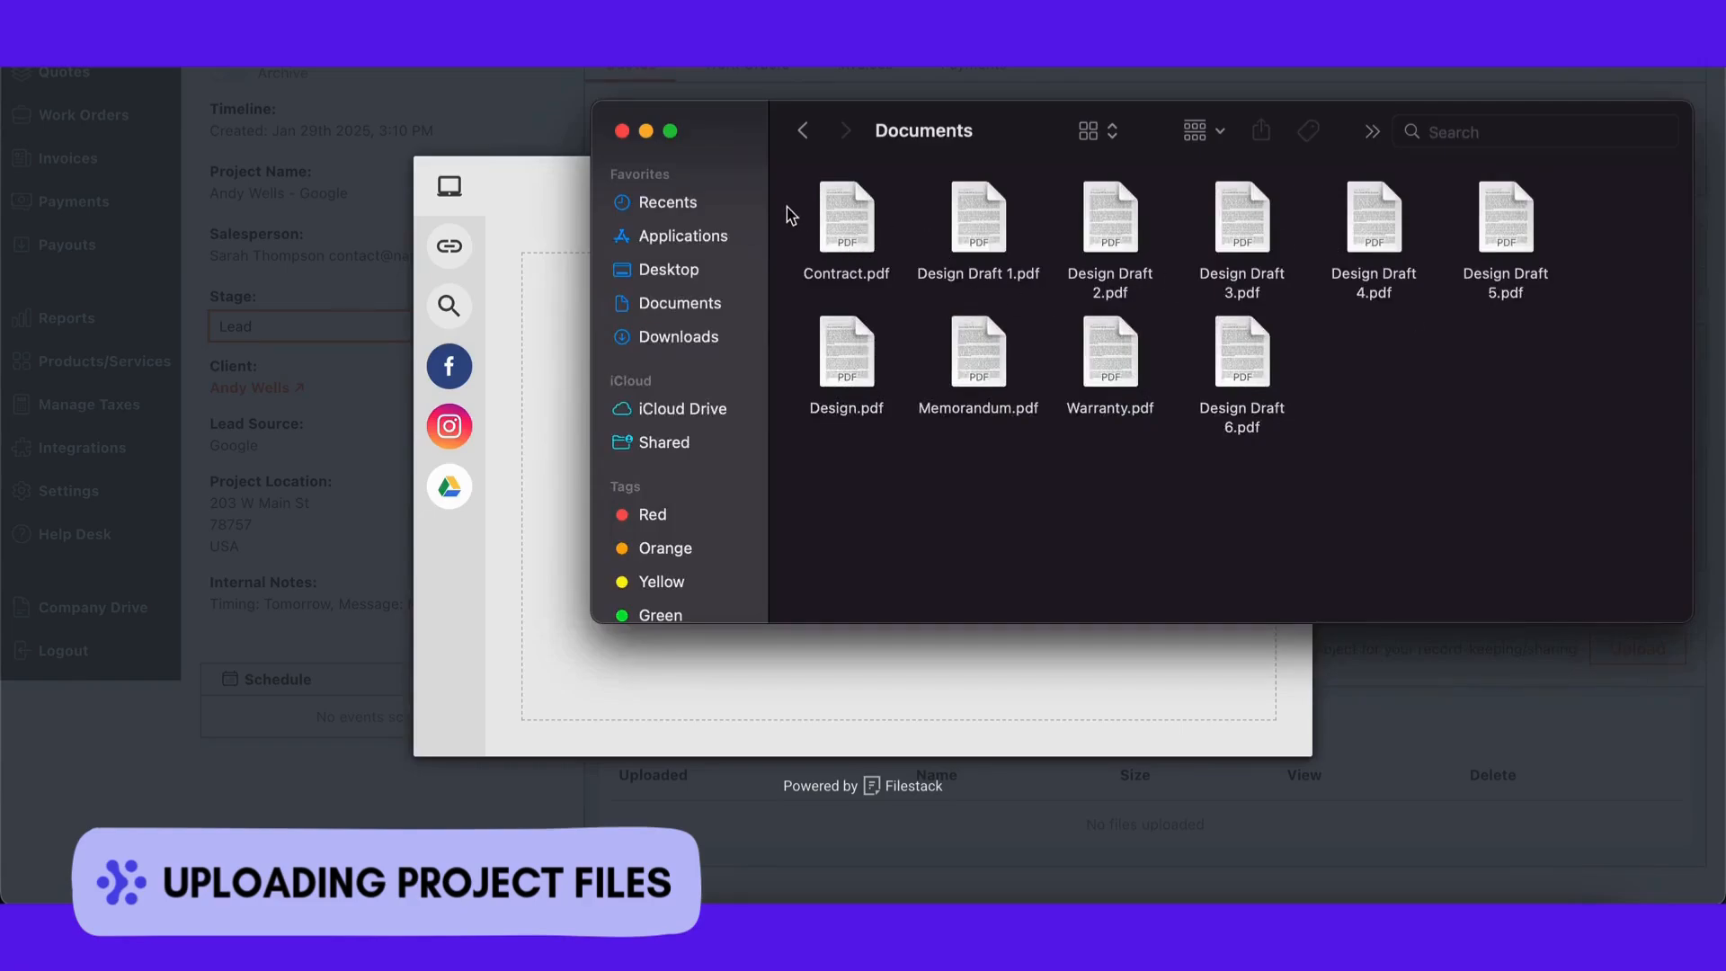
key(super+a)
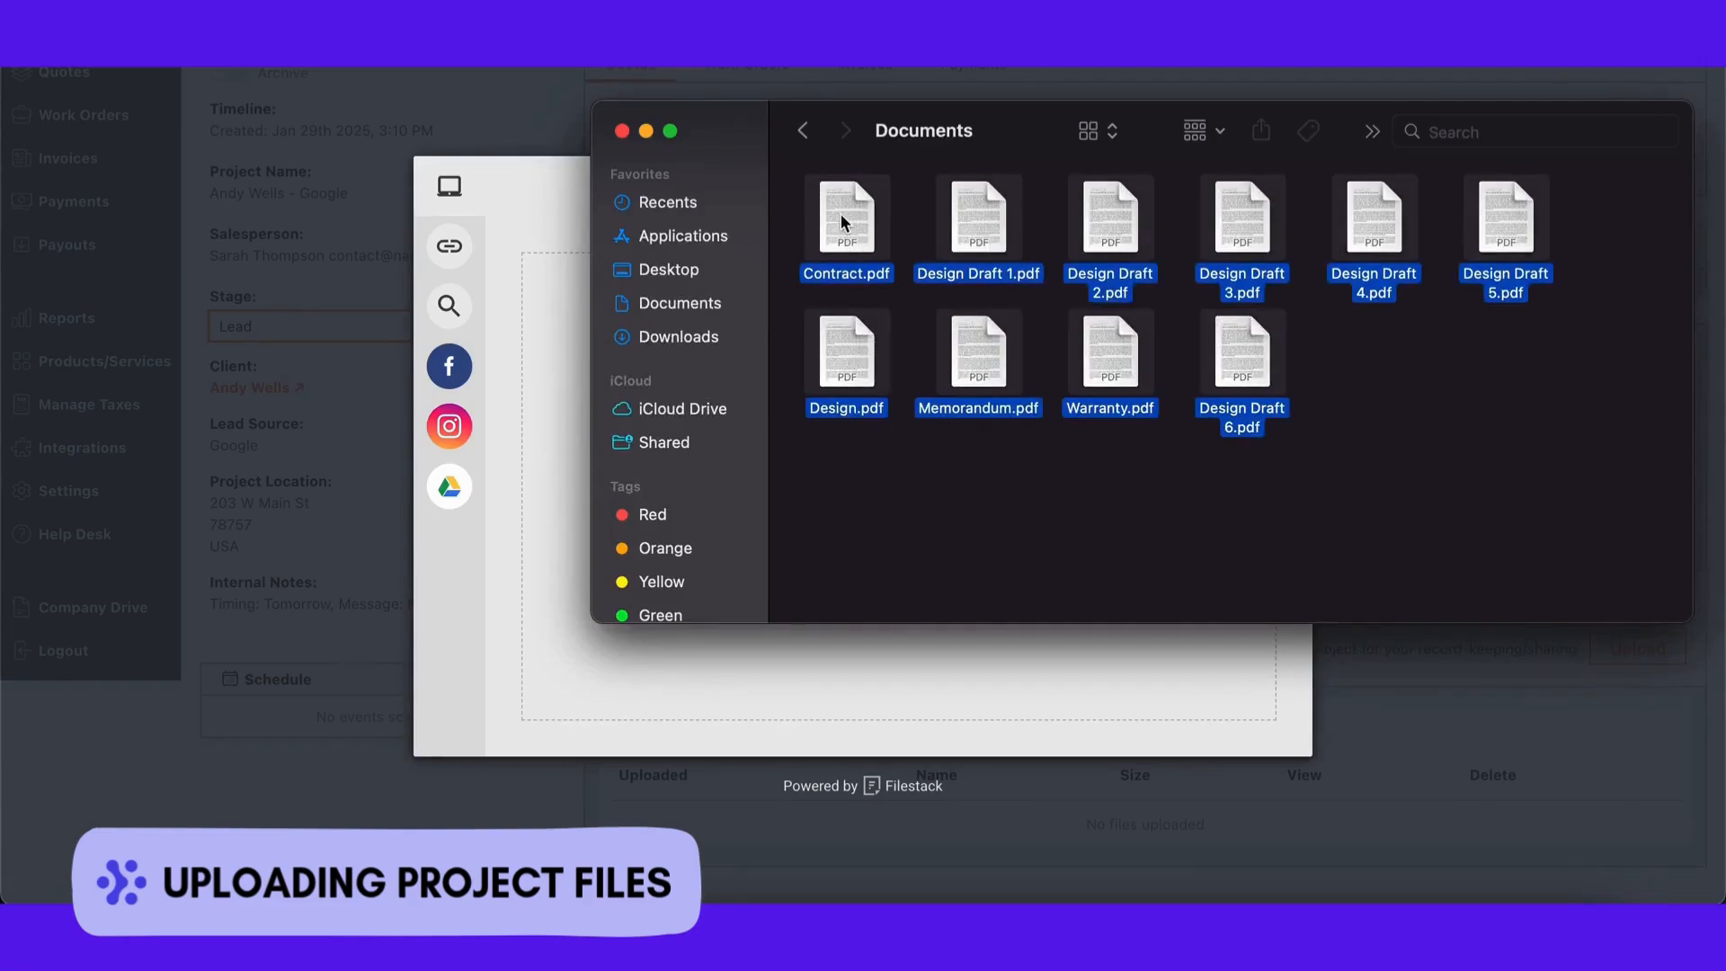
drag(844, 220, 528, 489)
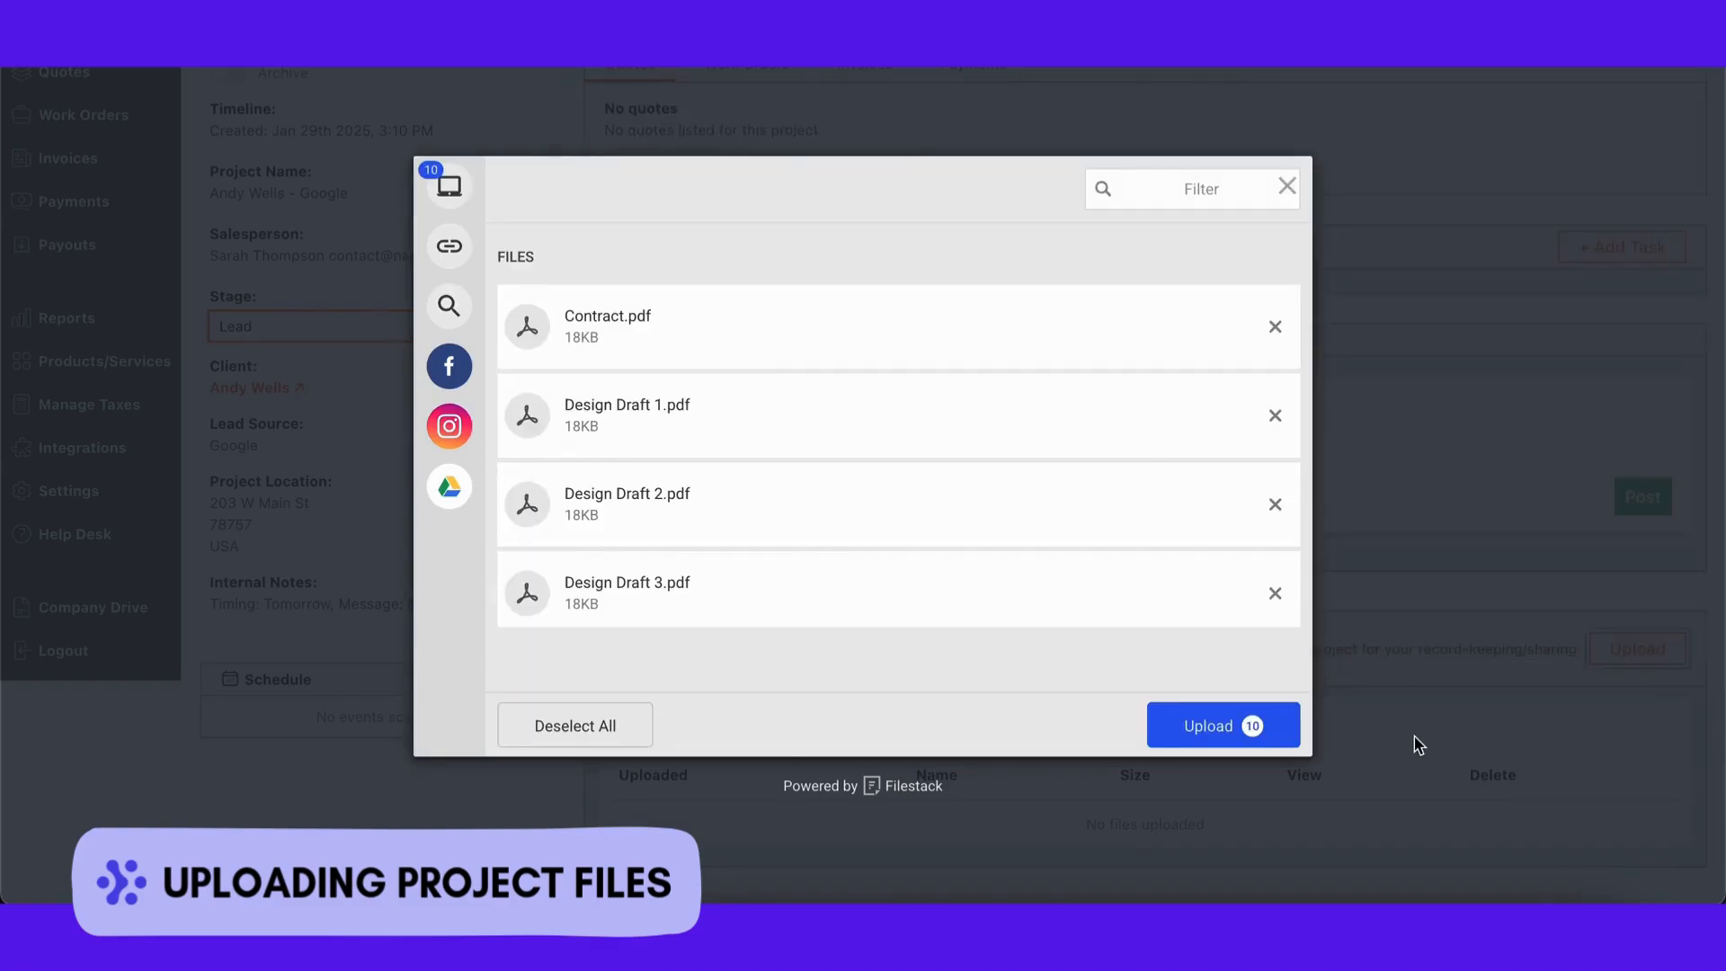
click(1214, 733)
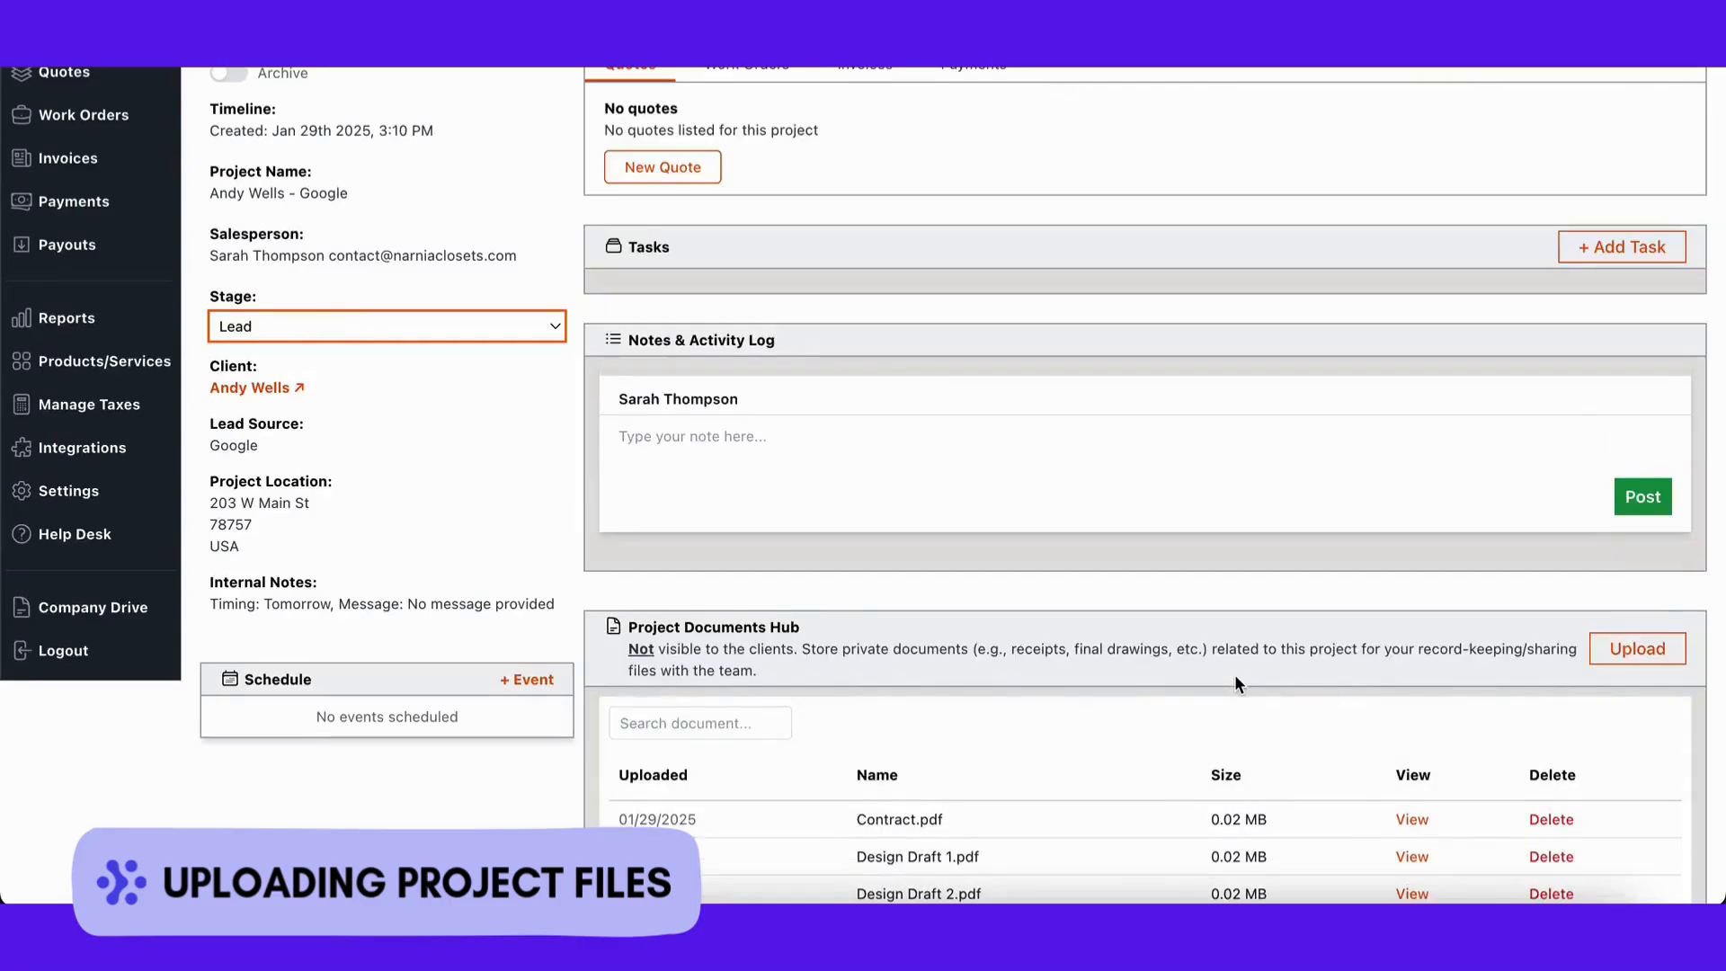
scroll(1235, 683, down, 2)
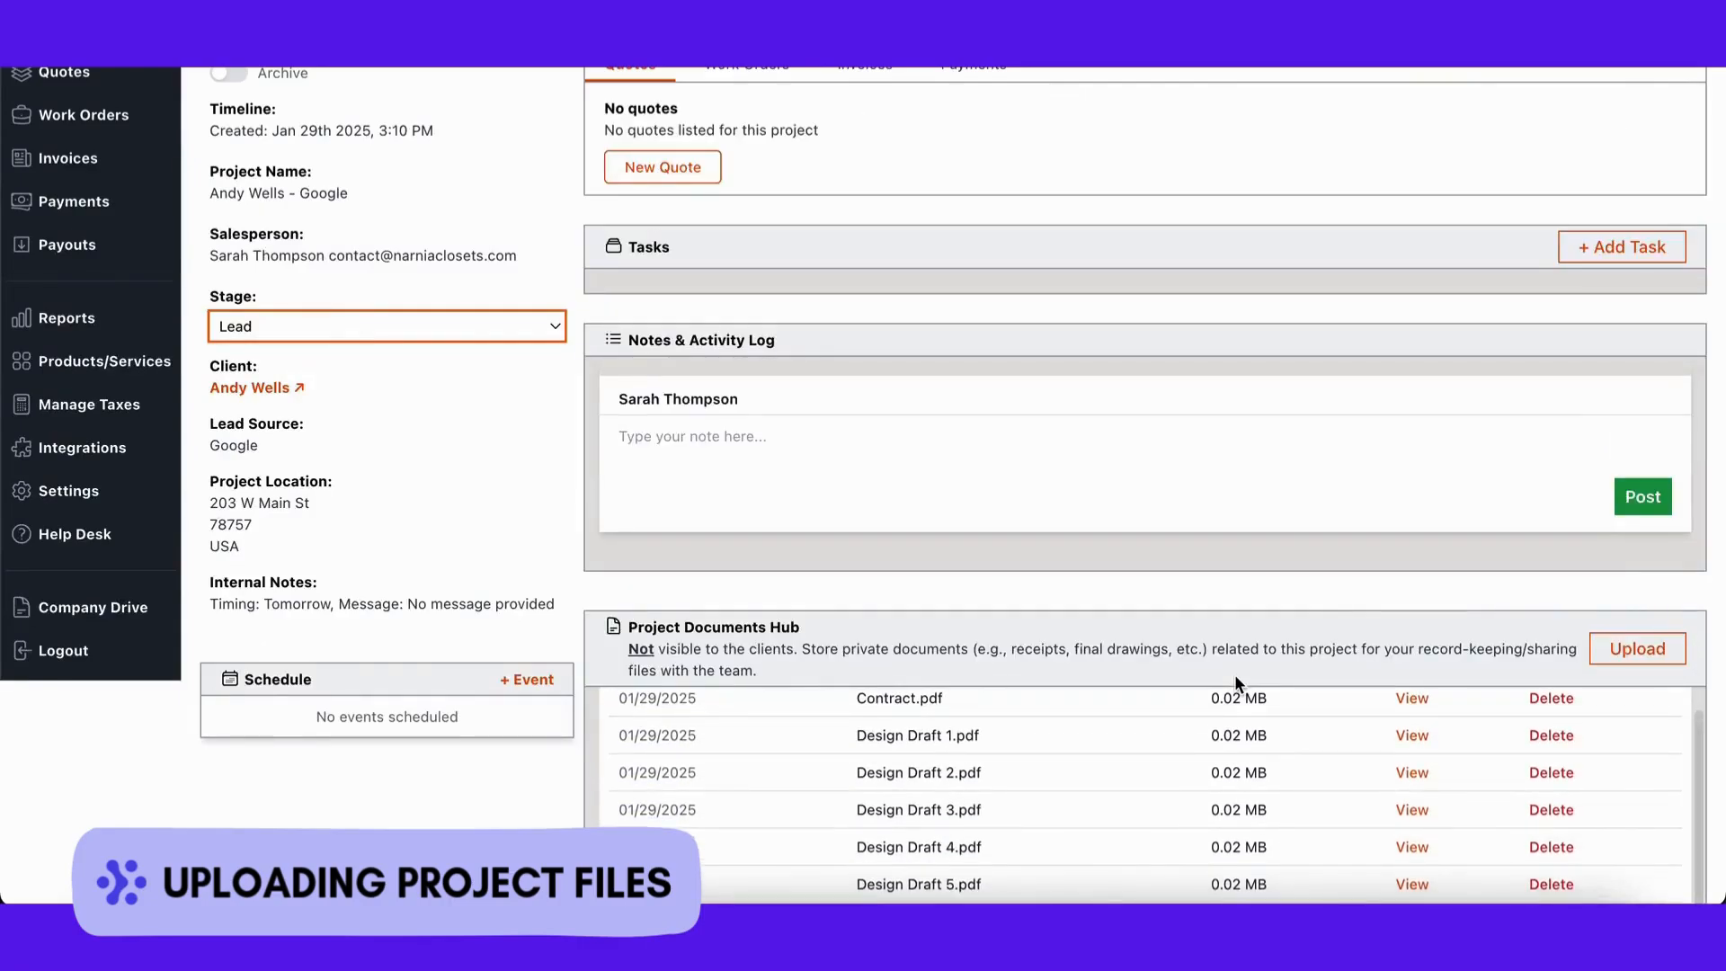
scroll(1334, 616, down, 3)
scroll(1332, 607, up, 3)
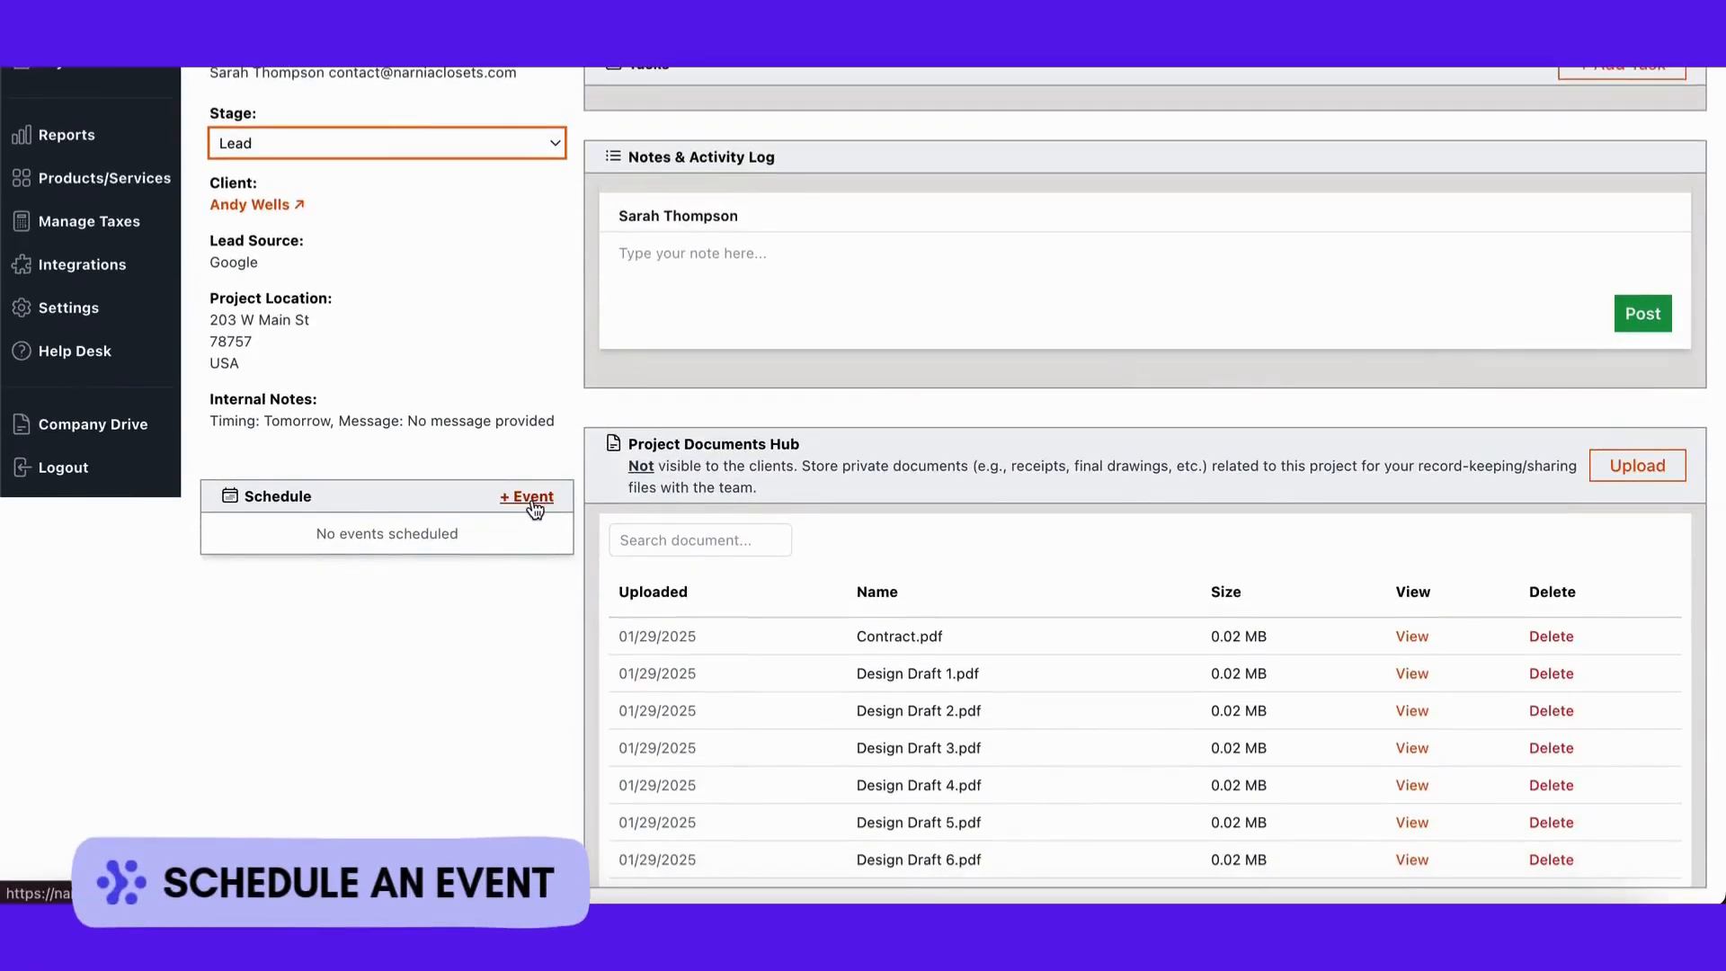
Step: Create a new project event as a Sales event with sub-type Initial Consultation
click(532, 503)
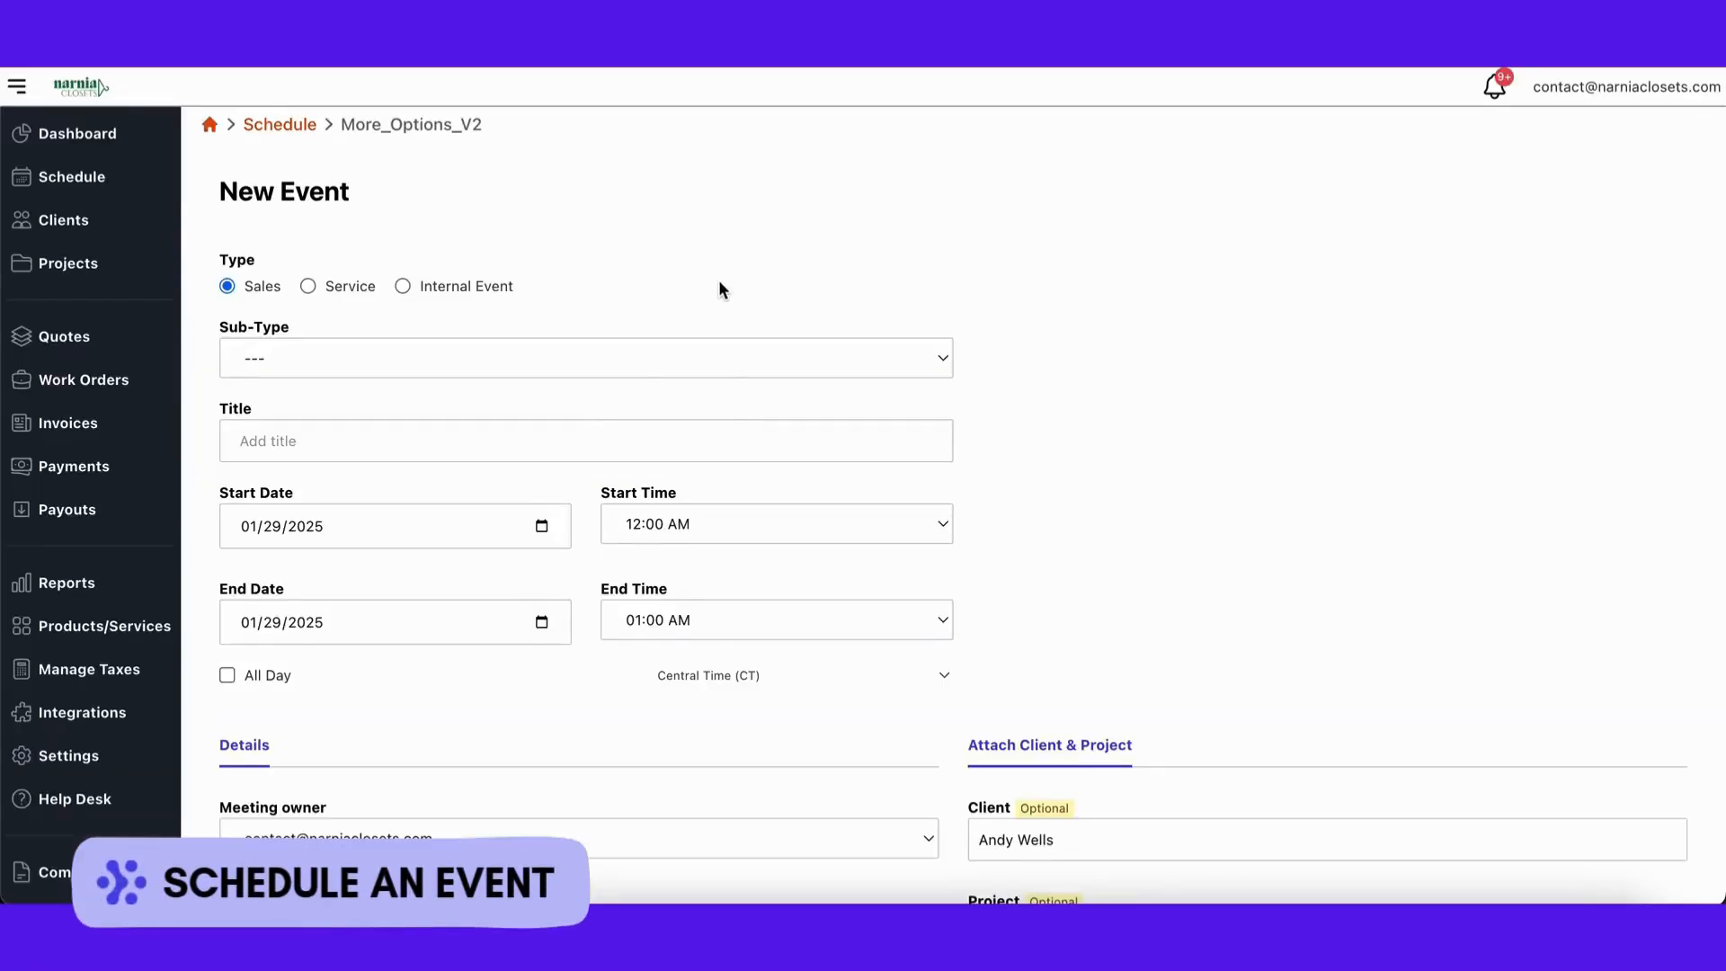
click(647, 359)
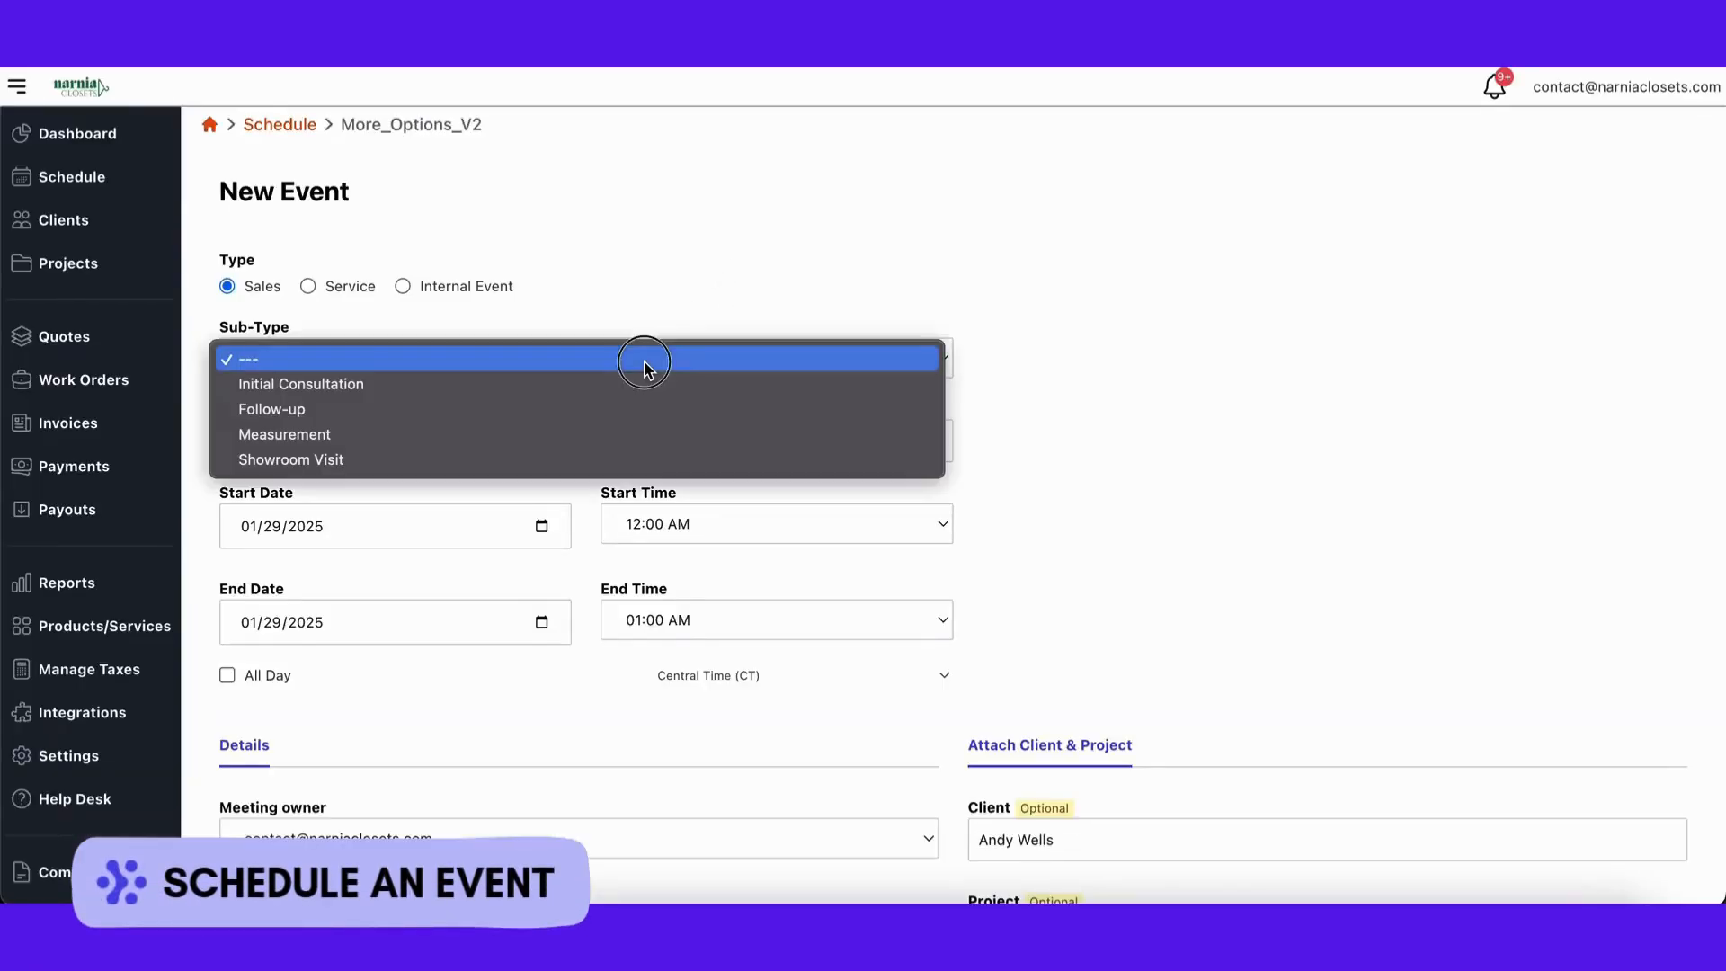
click(311, 288)
click(310, 285)
click(516, 358)
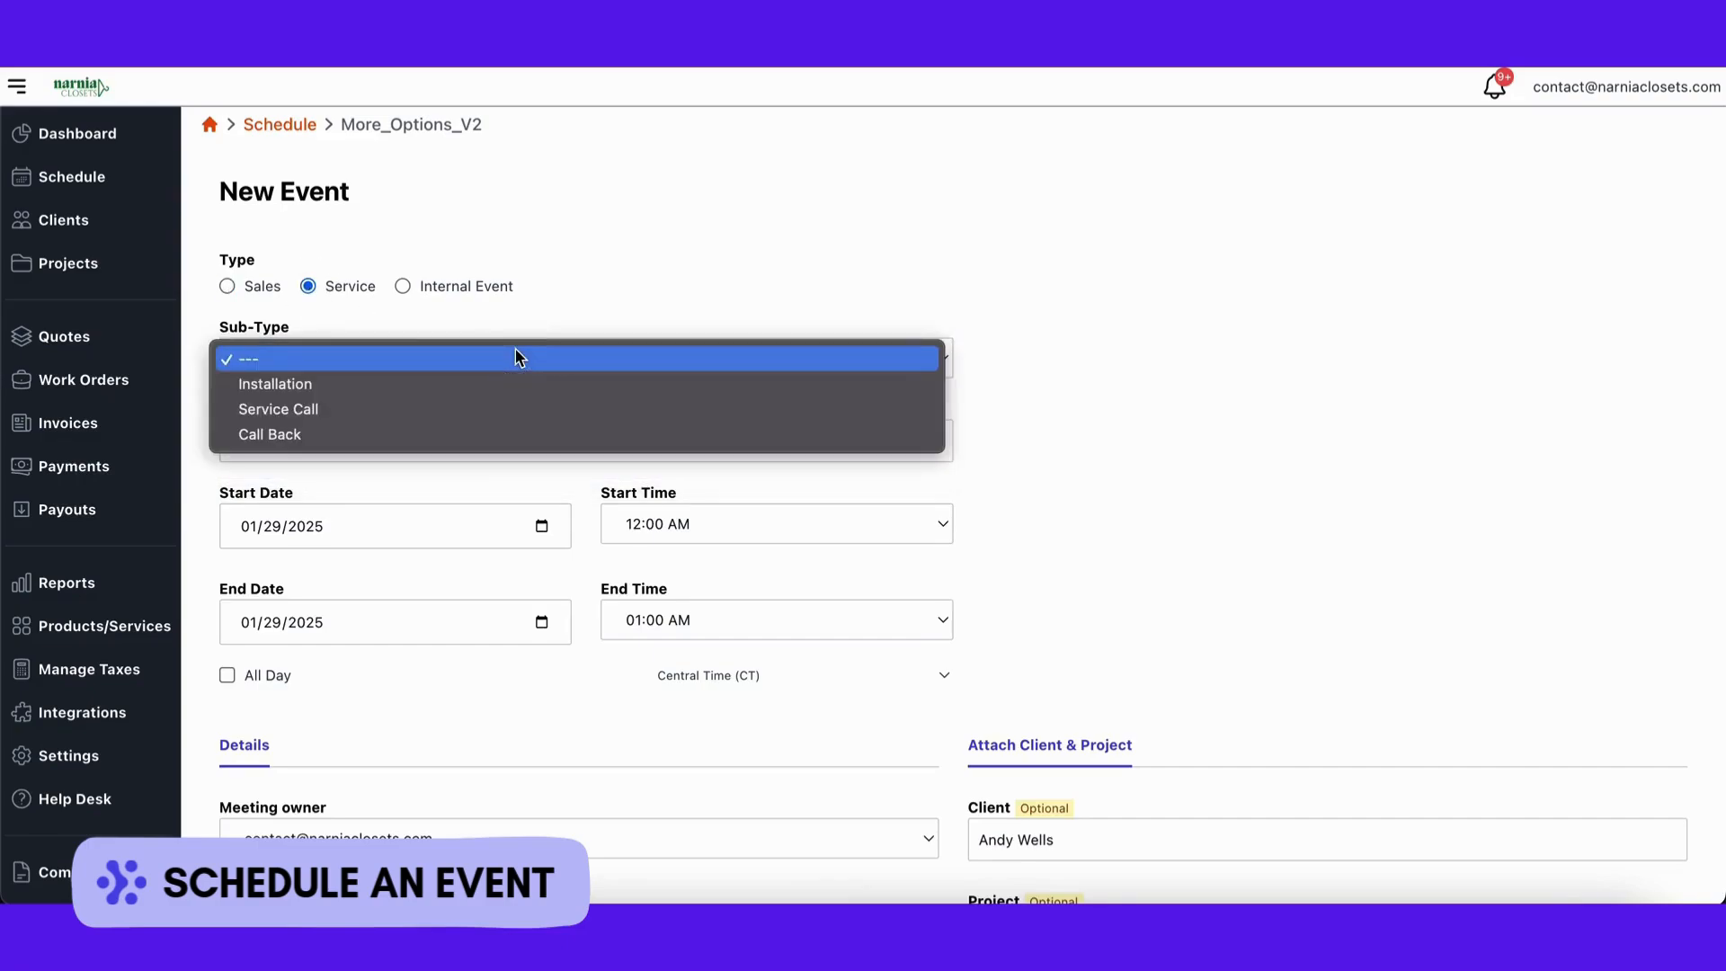
click(403, 282)
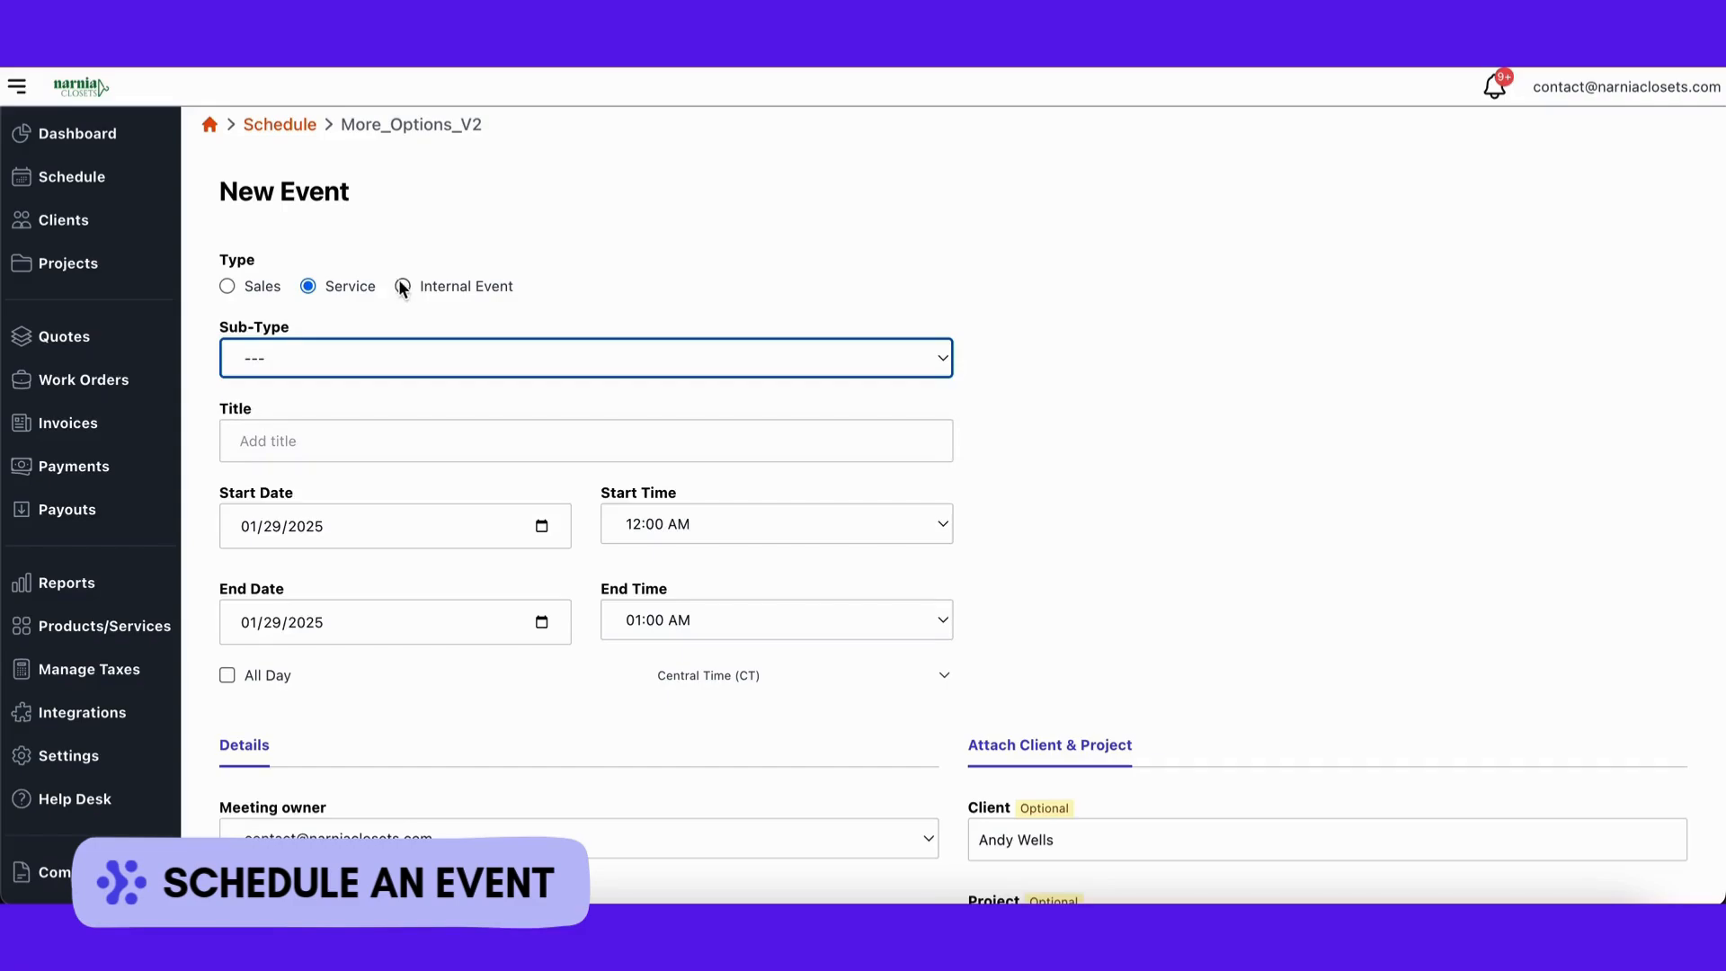
click(401, 284)
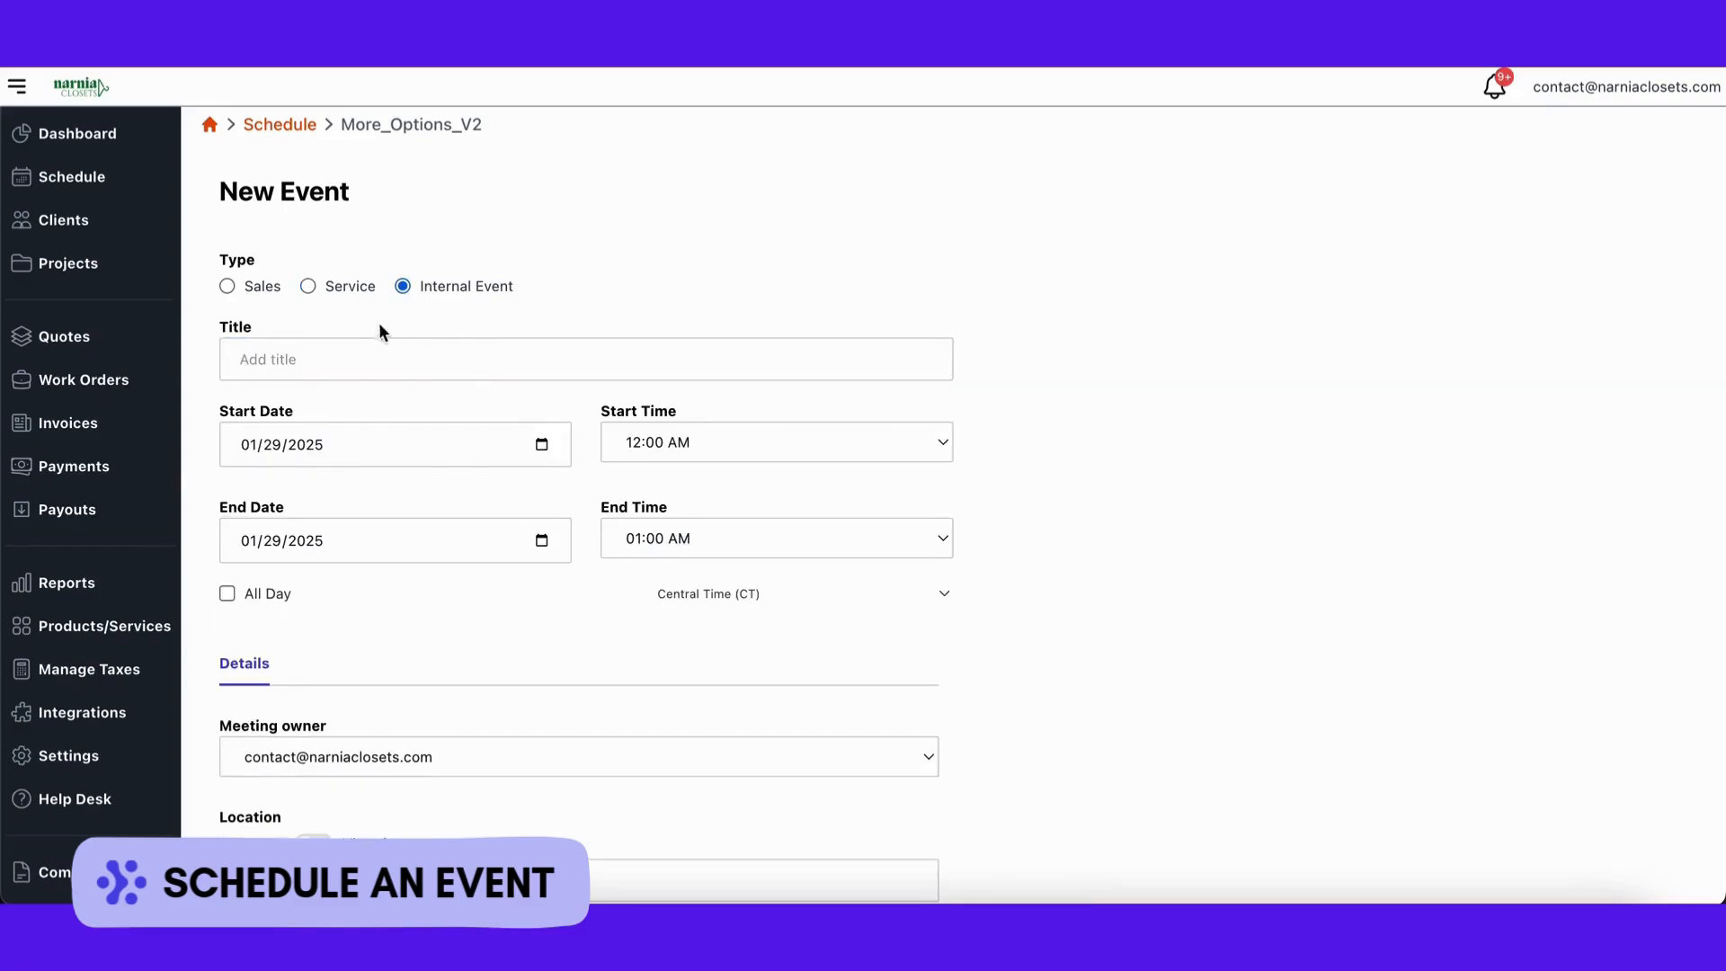
scroll(559, 368, down, 1)
click(228, 221)
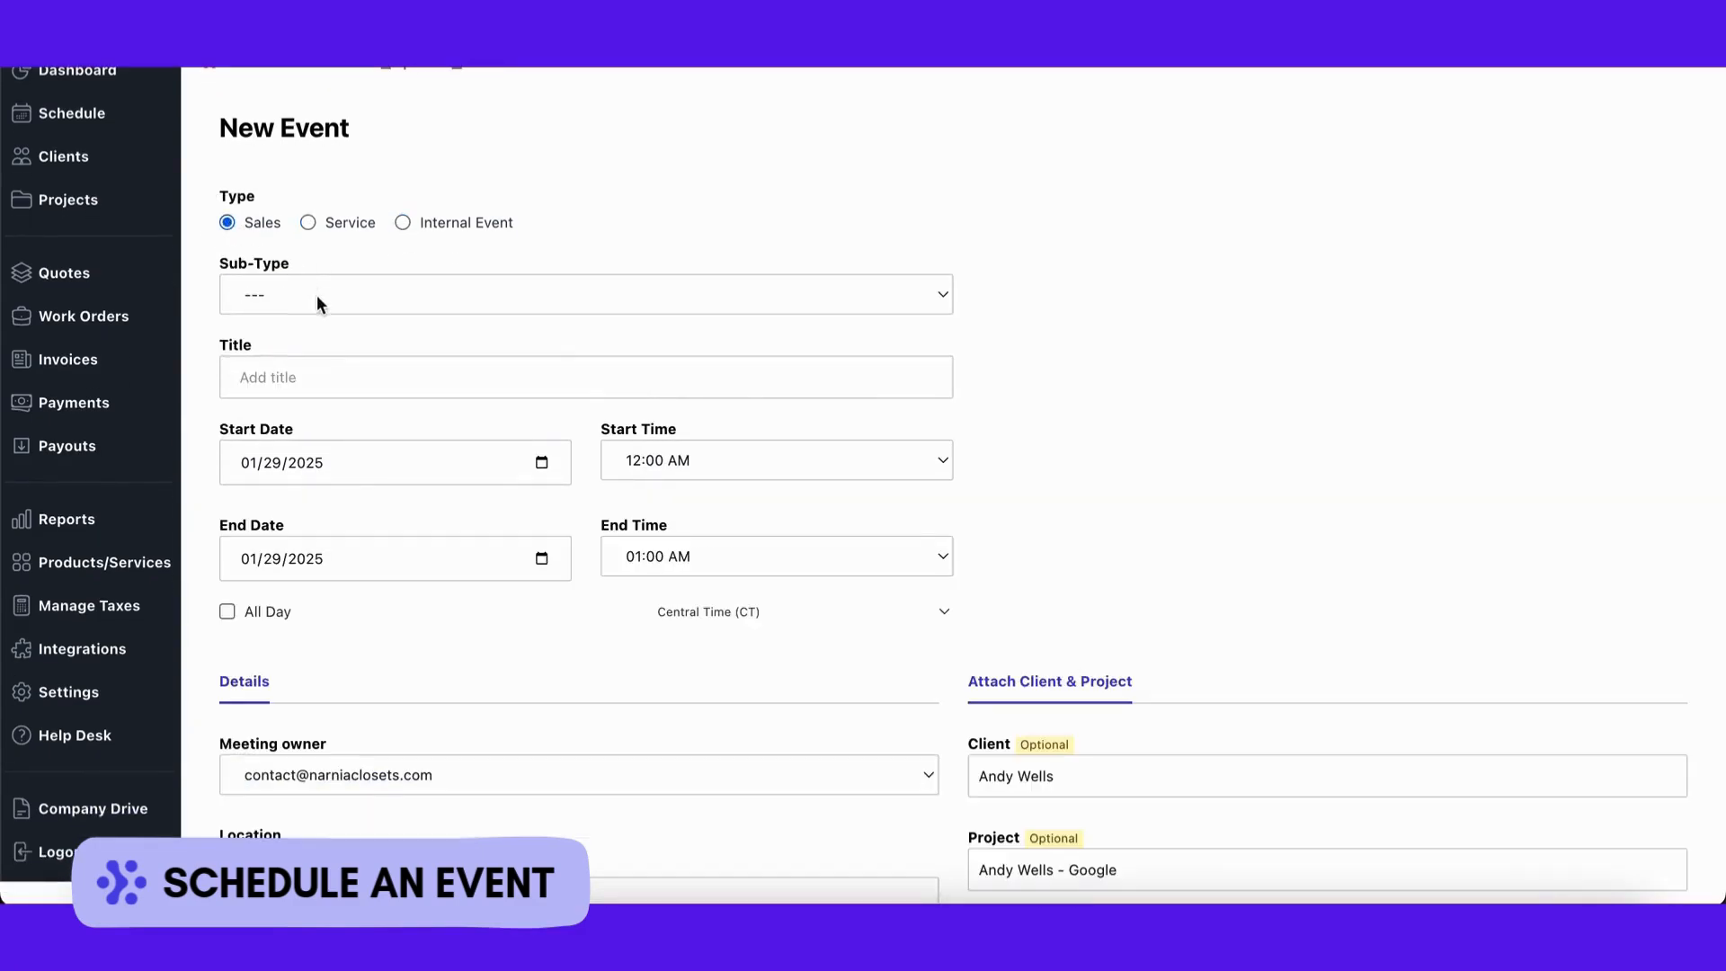
click(316, 295)
click(325, 315)
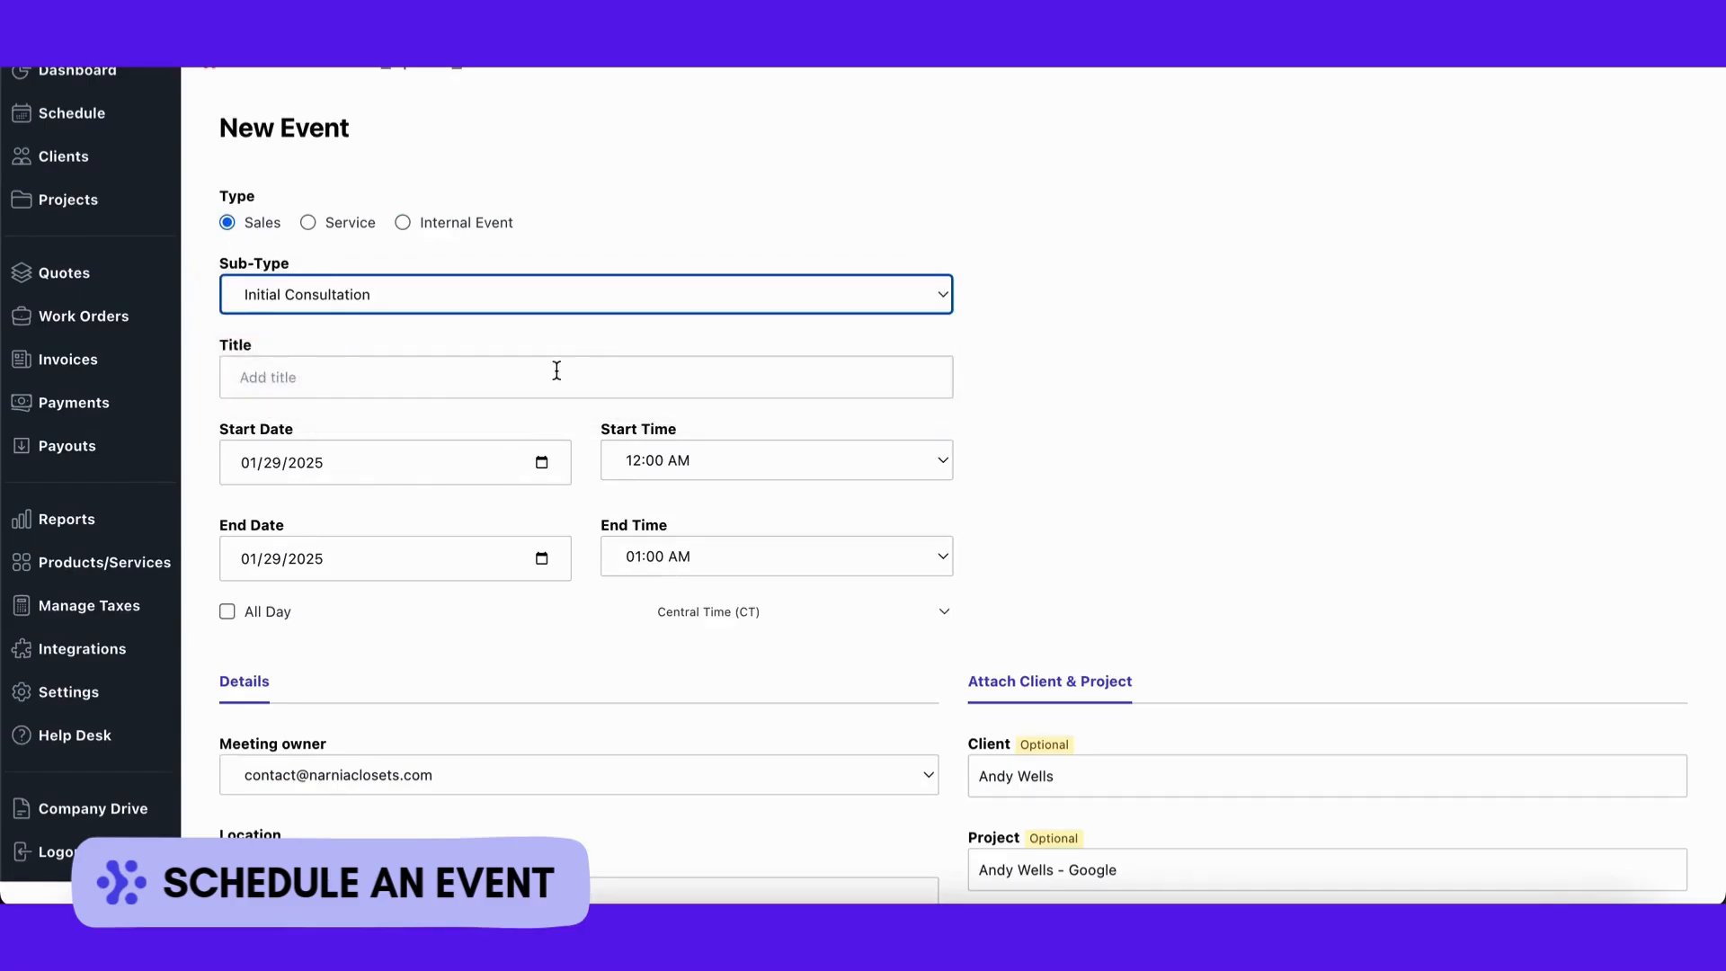
Step: Title the event with the two participants' names followed by 'Consultation'
scroll(556, 370, down, 1)
click(430, 350)
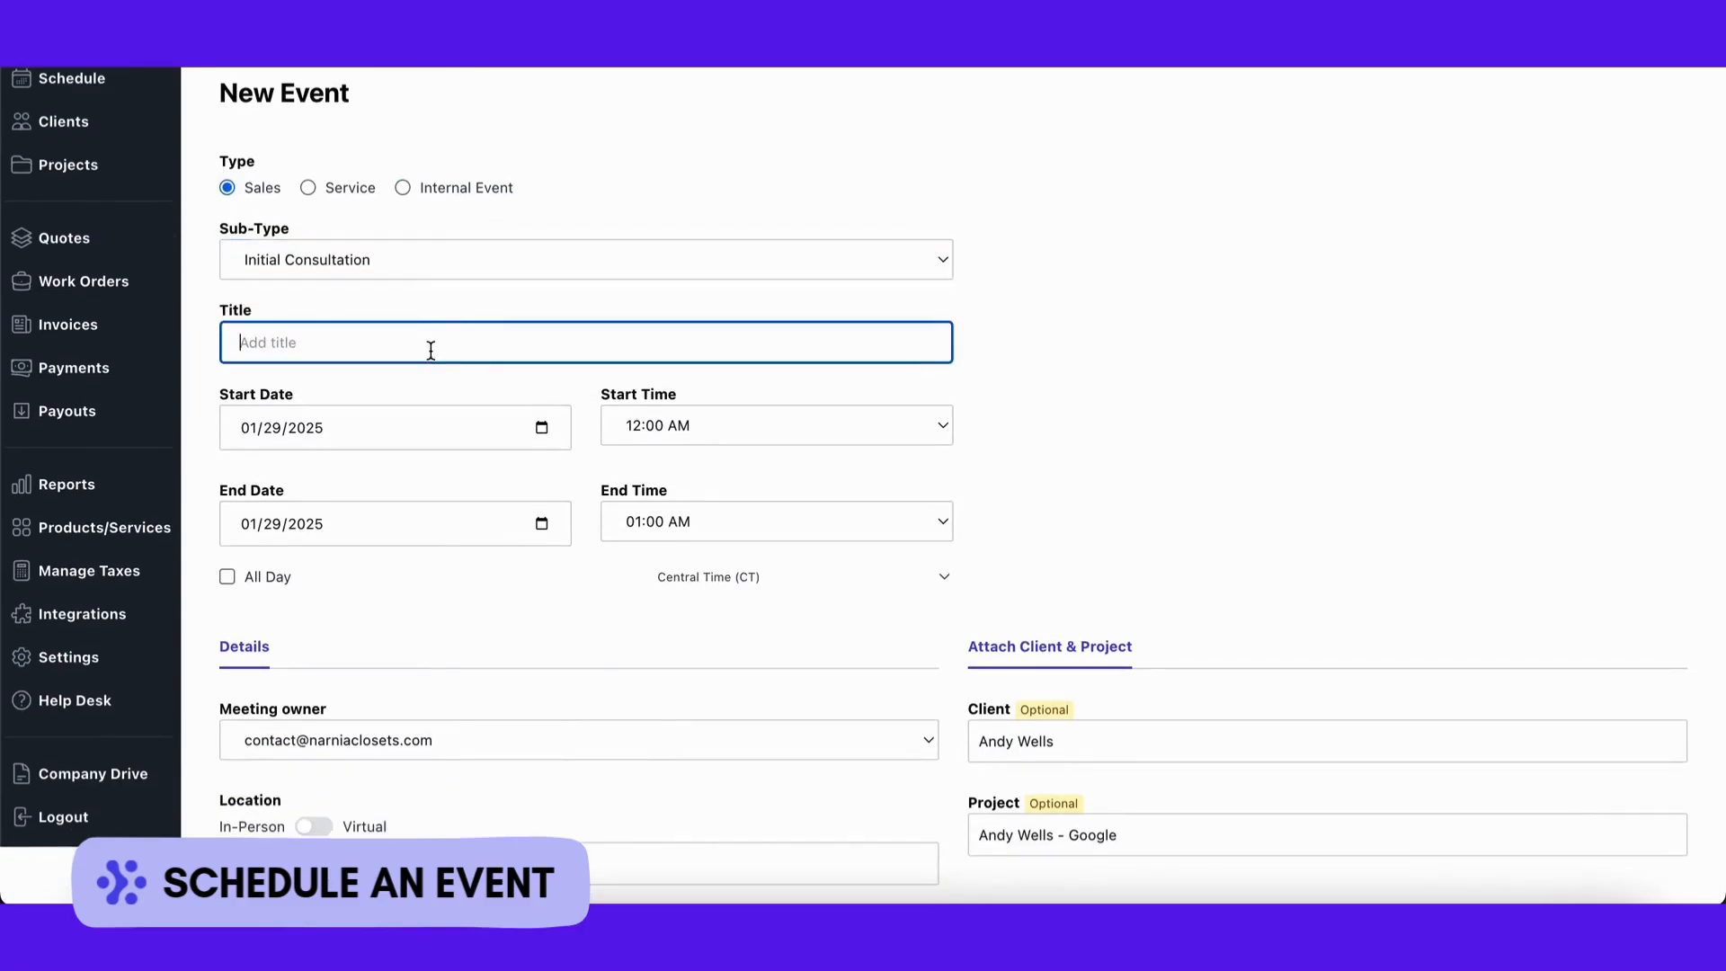
text(Sarah <> Andy Consultation)
scroll(503, 577, down, 1)
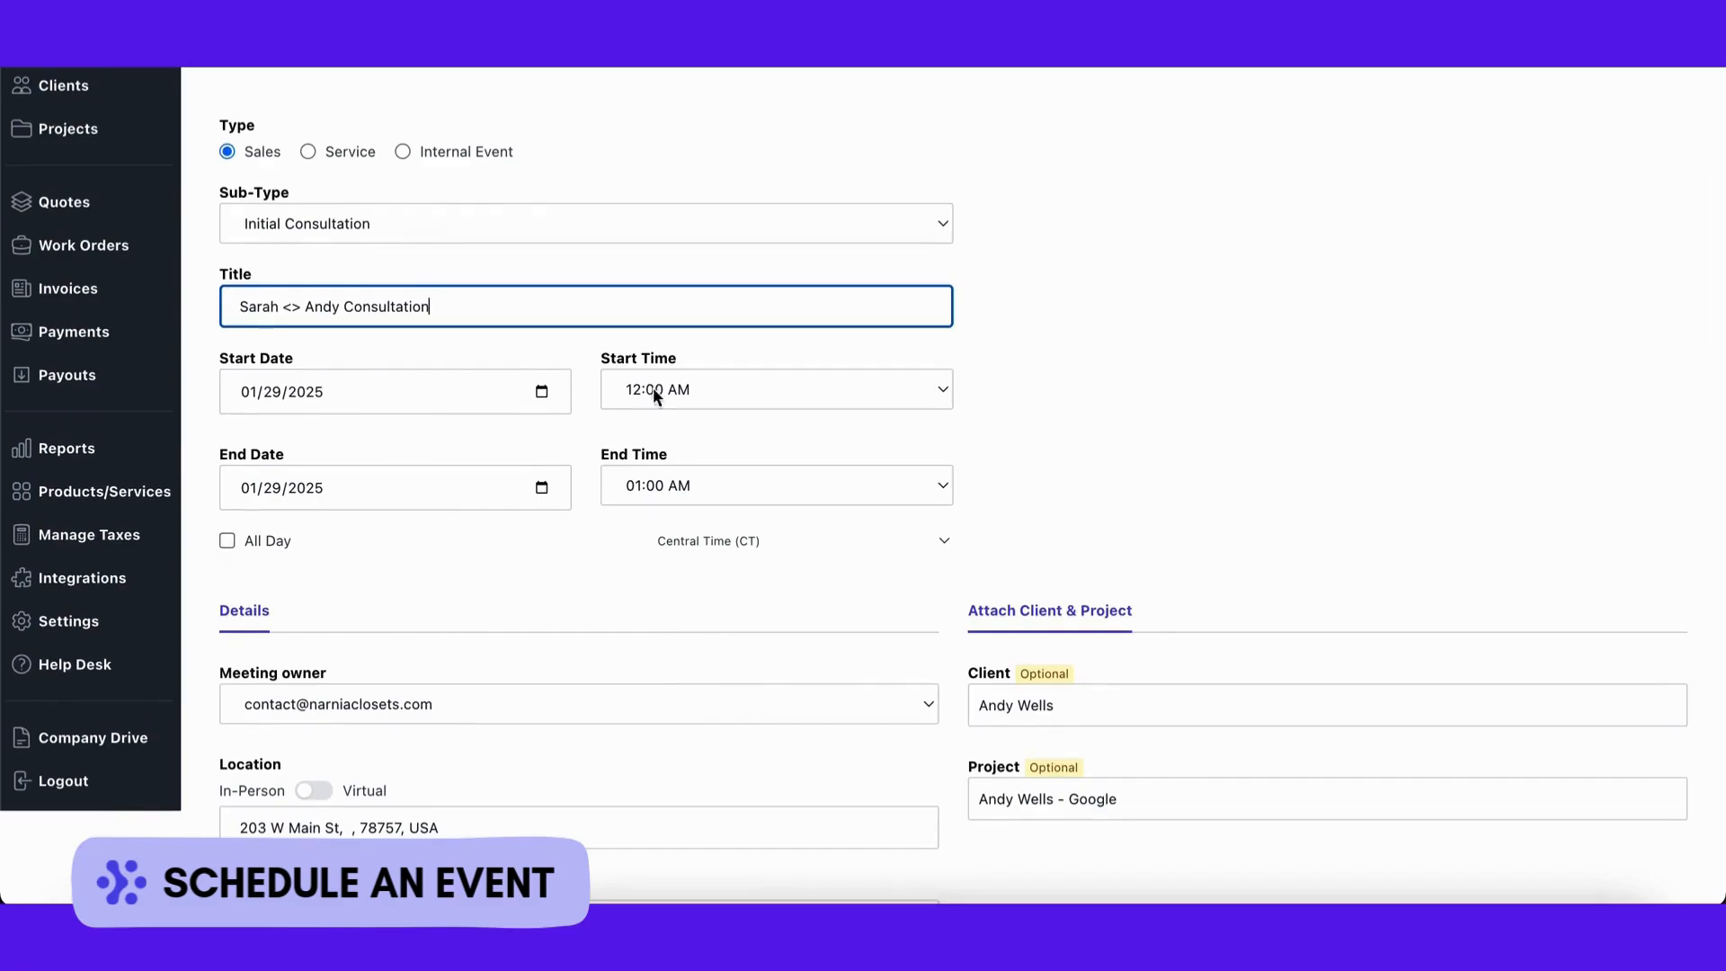
Step: Set the event to start at 04:30 PM and end at 05:30 PM
click(937, 391)
scroll(806, 575, down, 4)
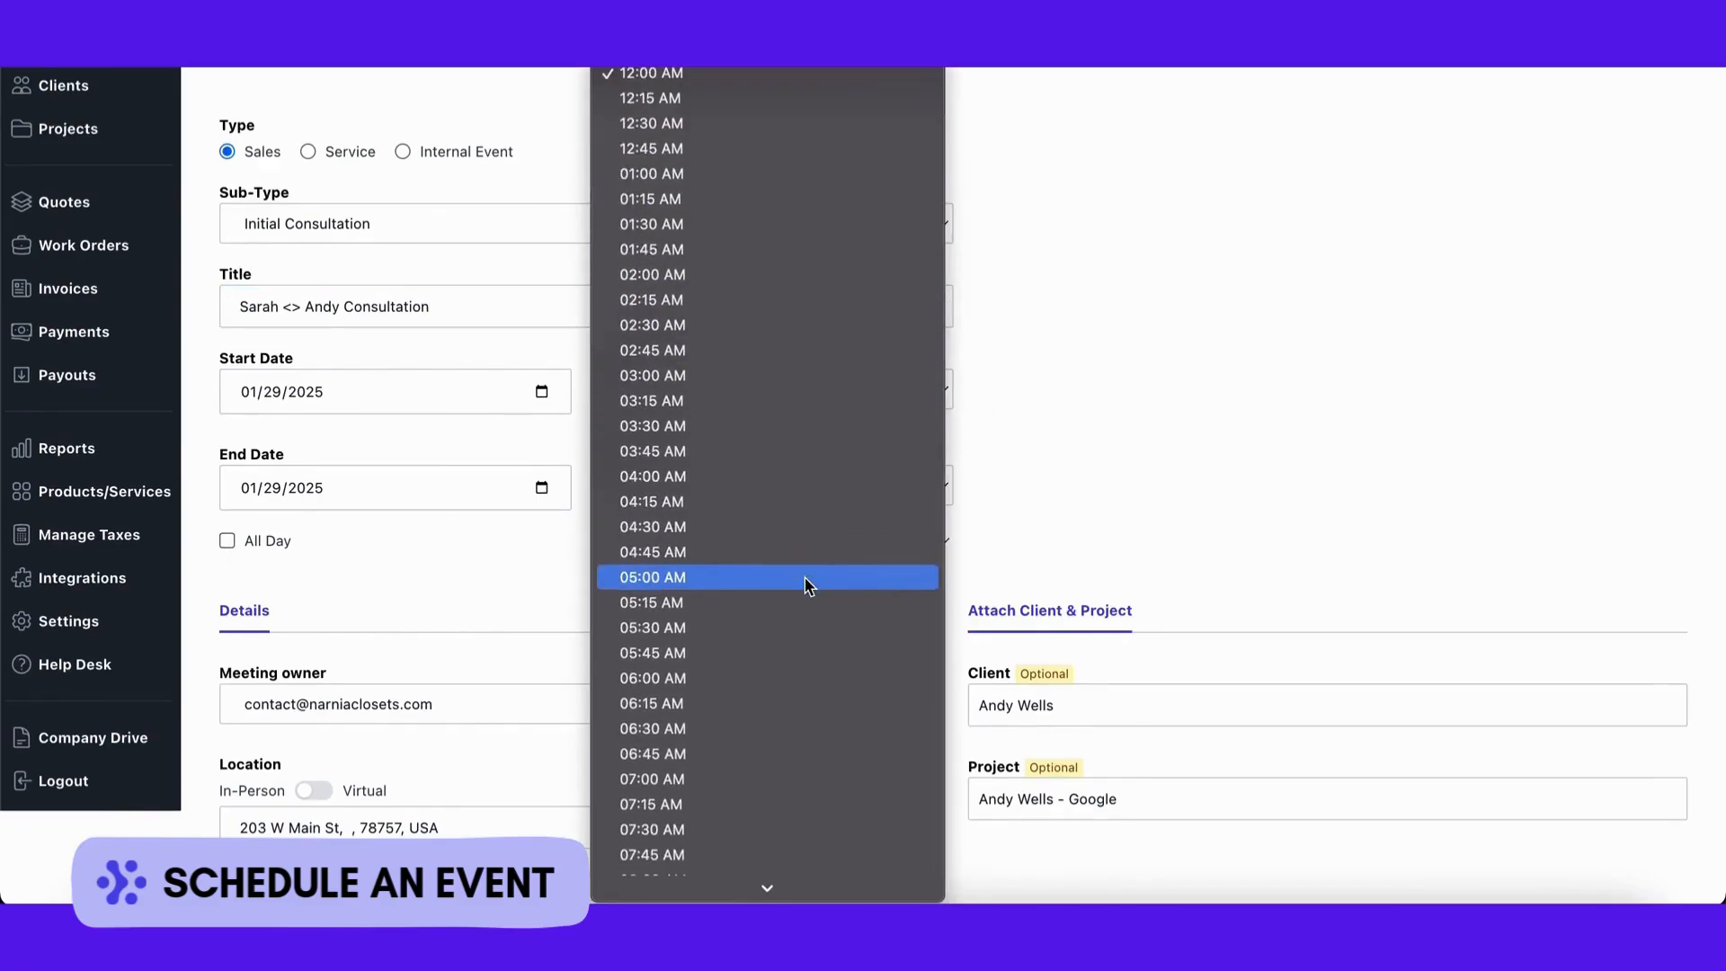
scroll(782, 661, down, 15)
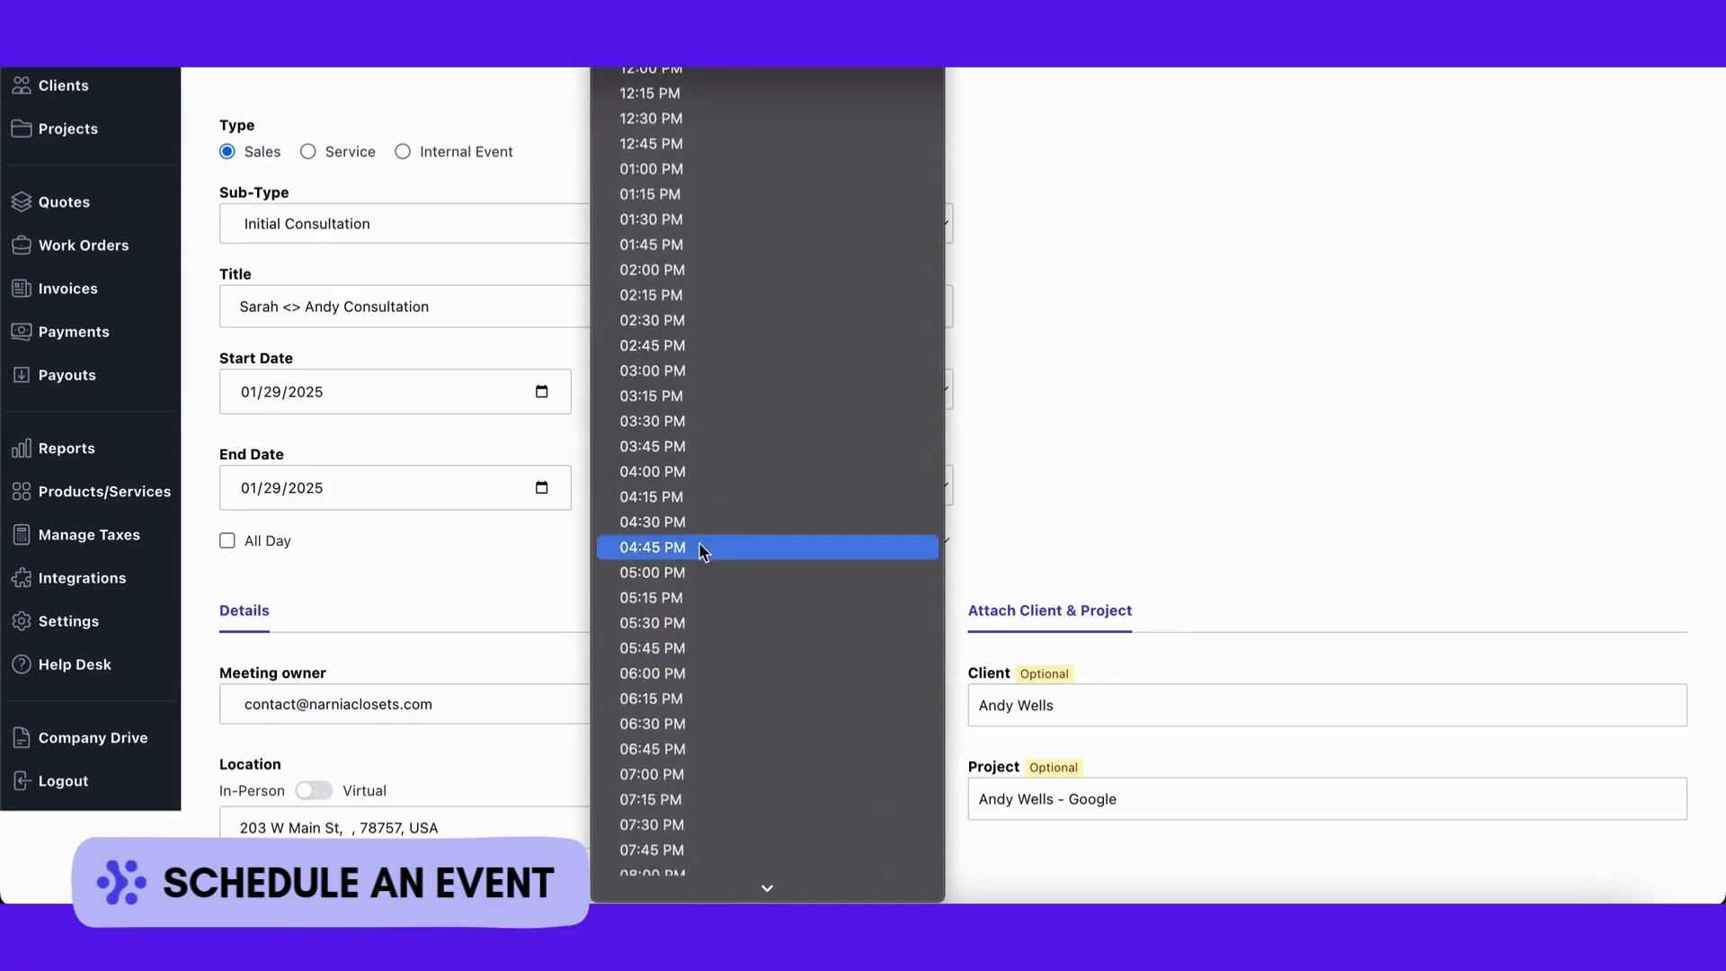
click(660, 520)
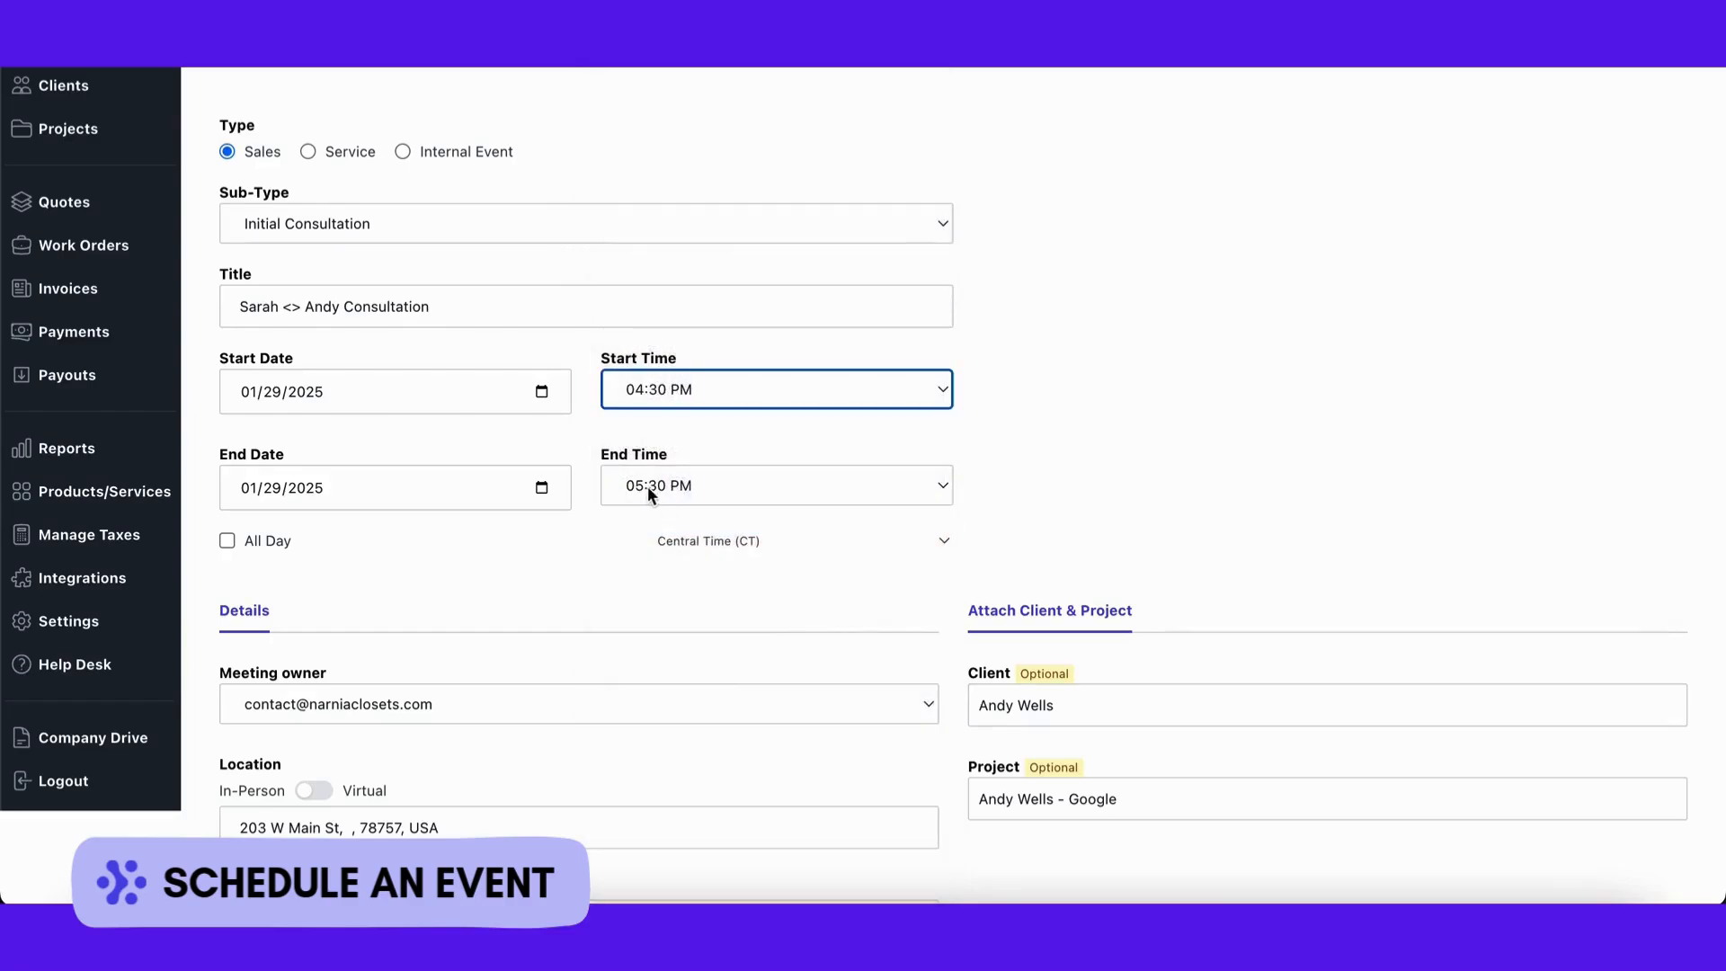
click(655, 487)
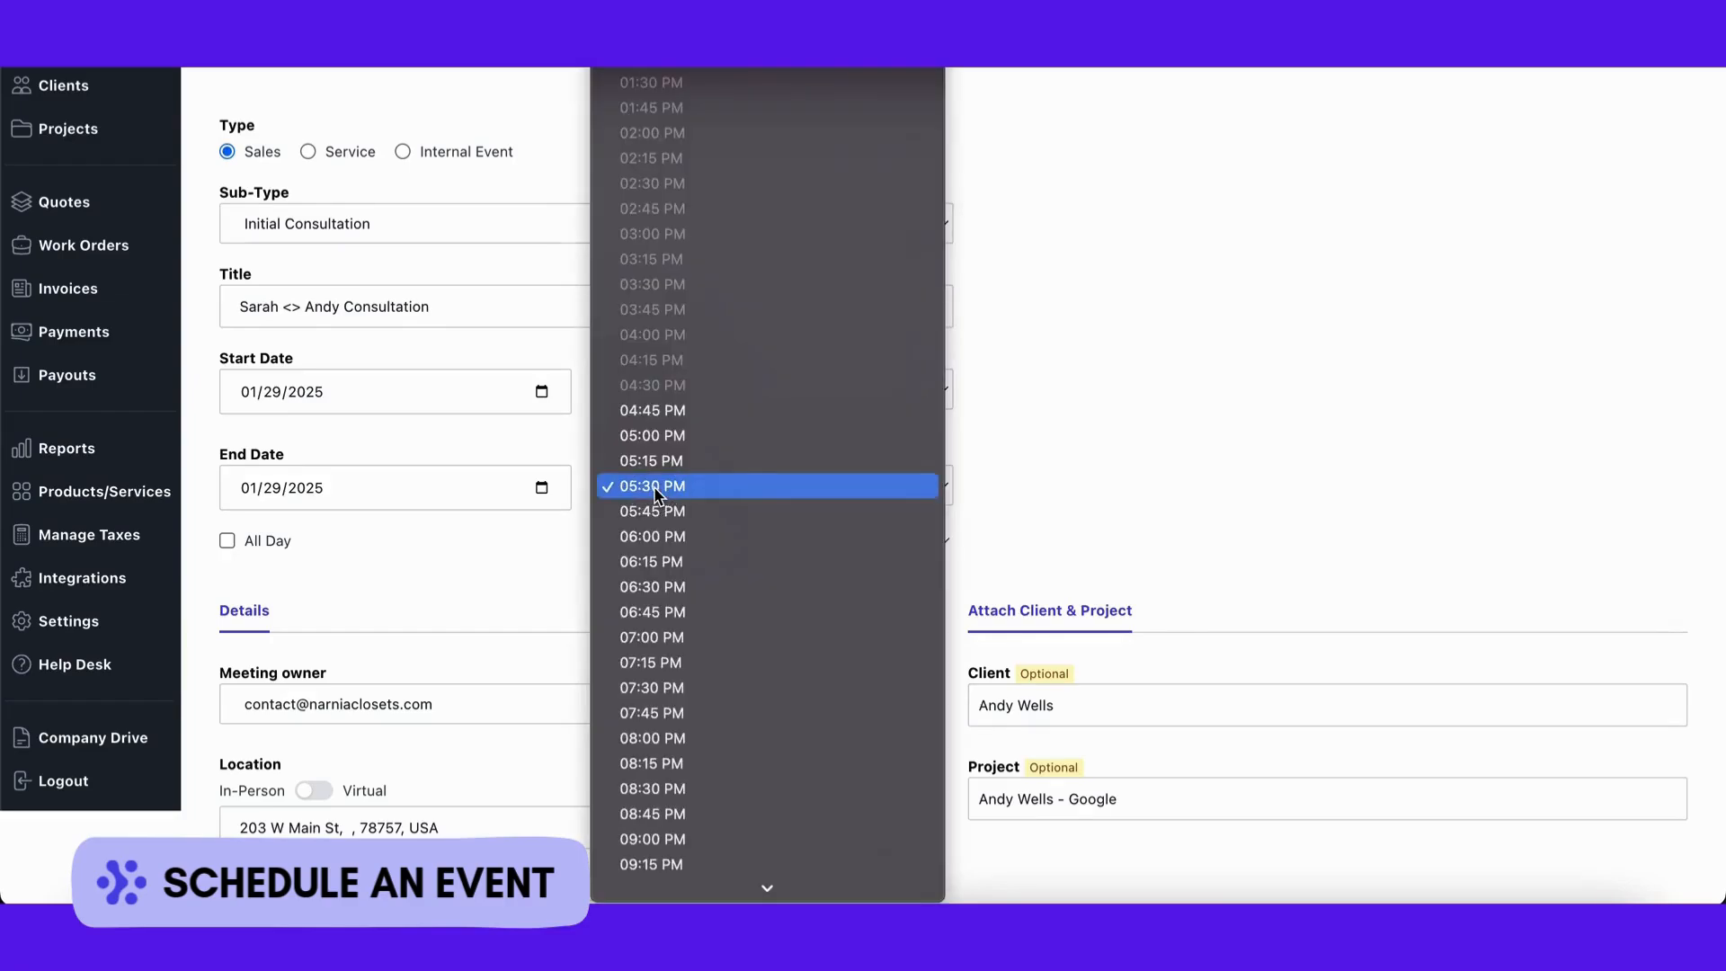
click(653, 487)
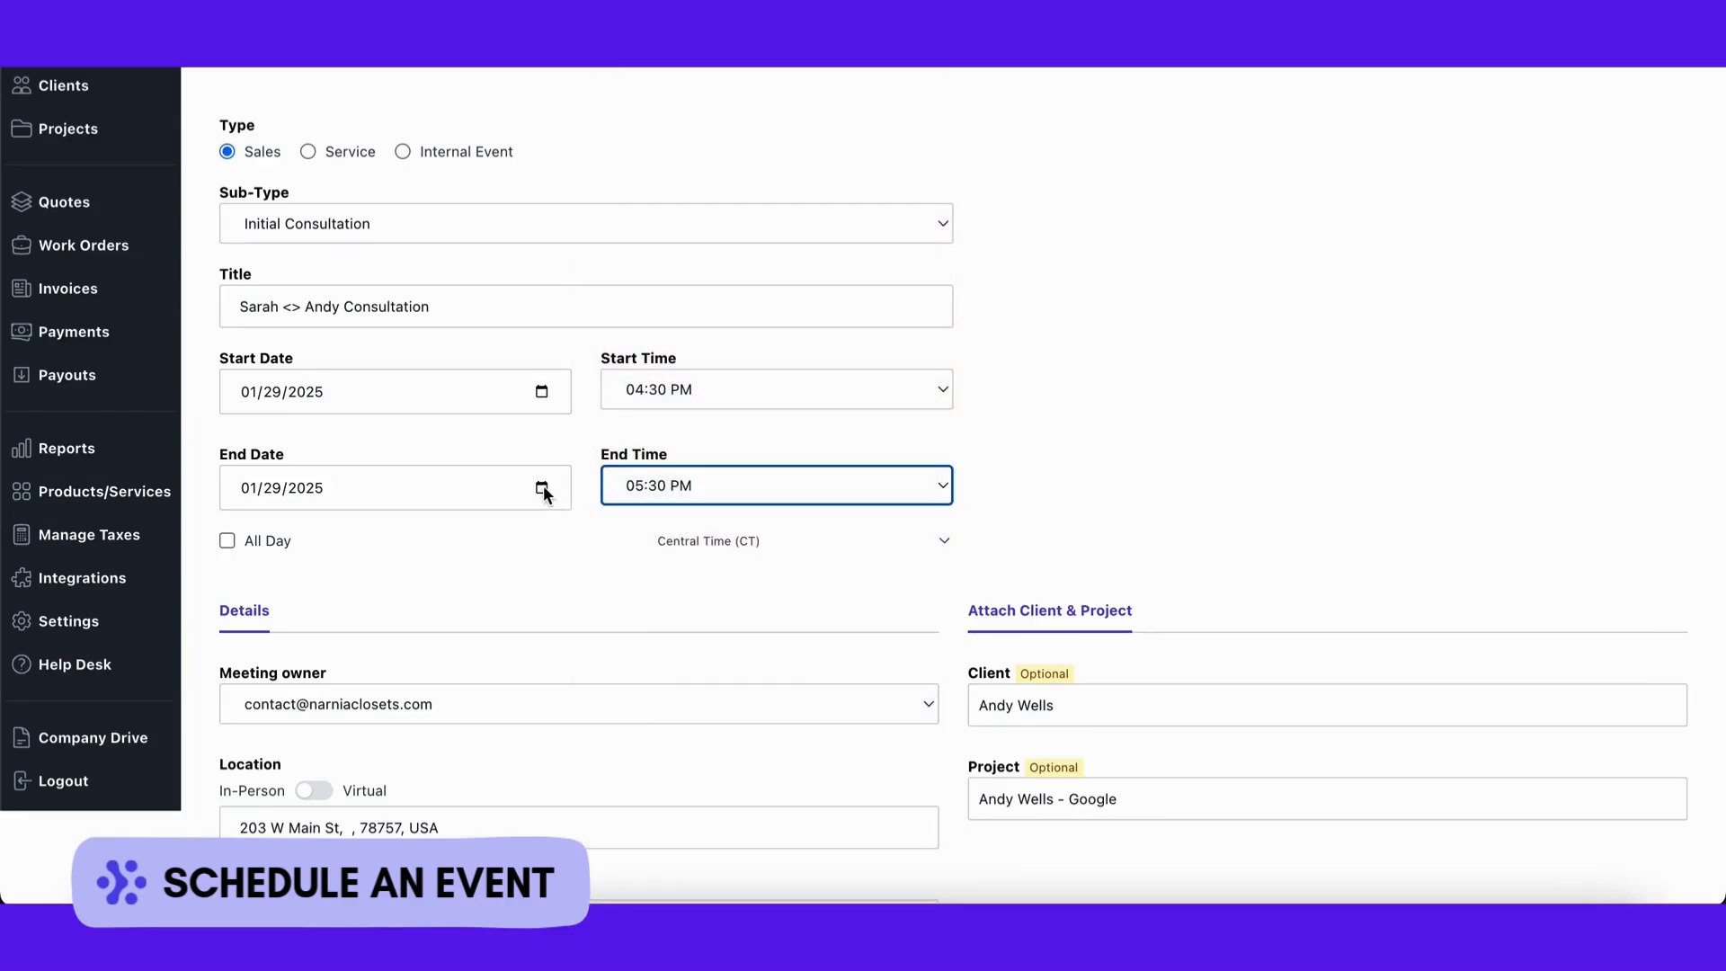
scroll(521, 535, down, 2)
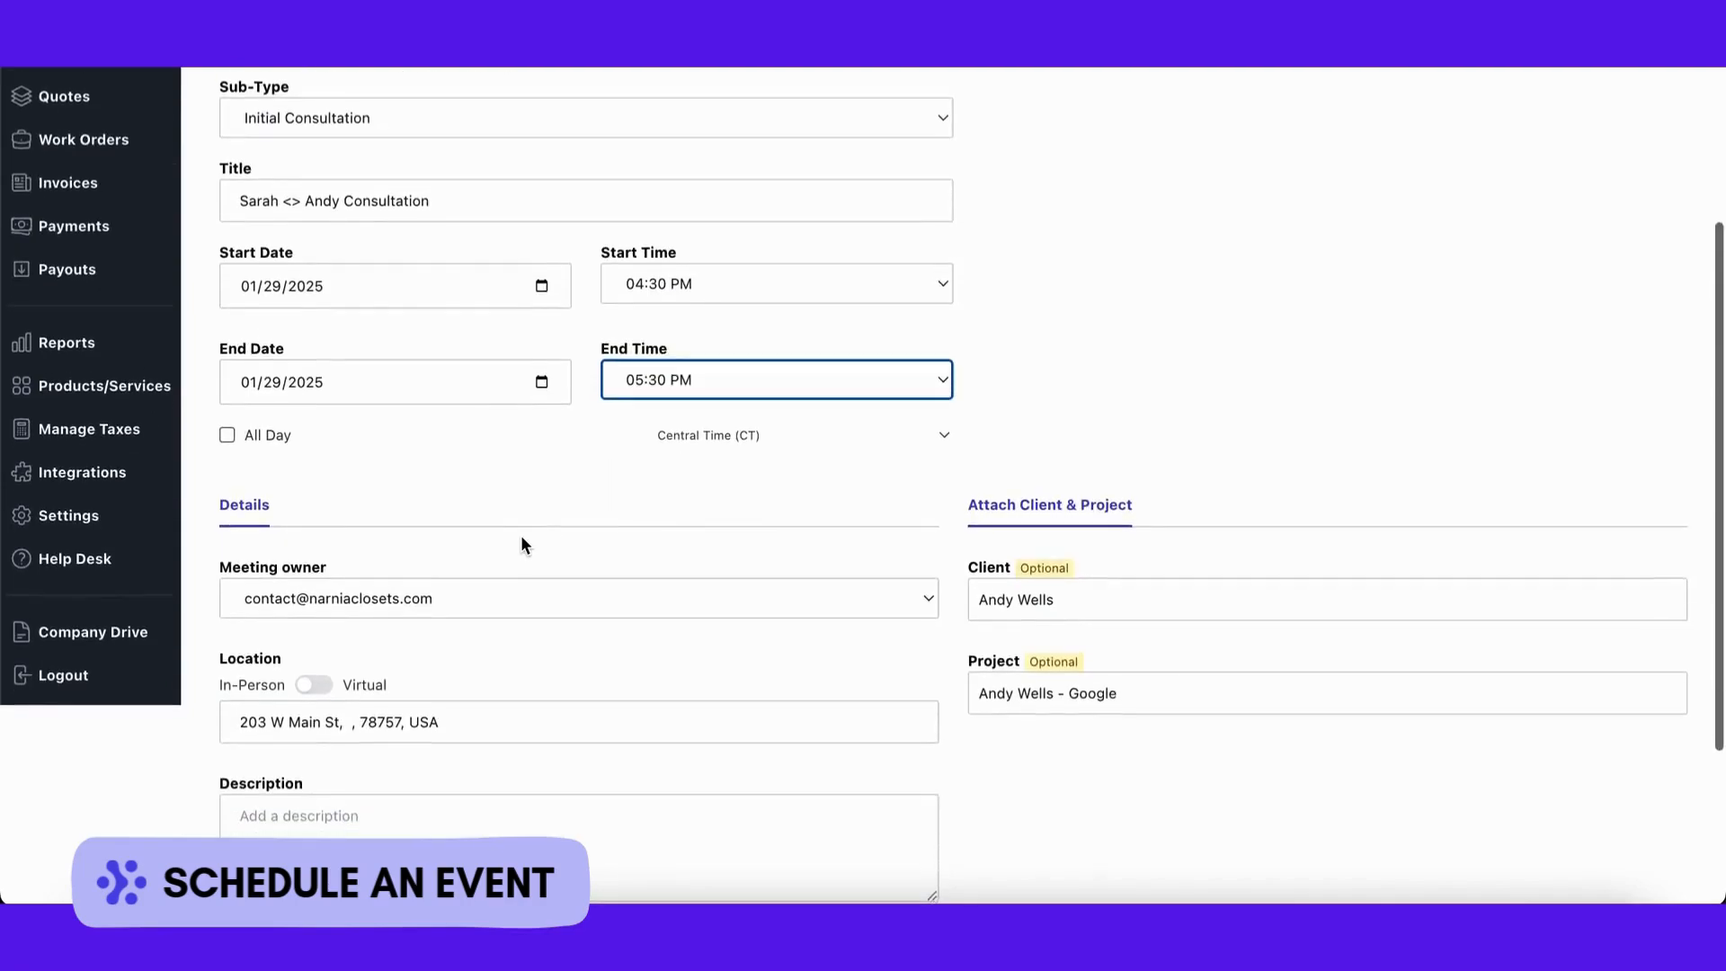
scroll(520, 536, down, 1)
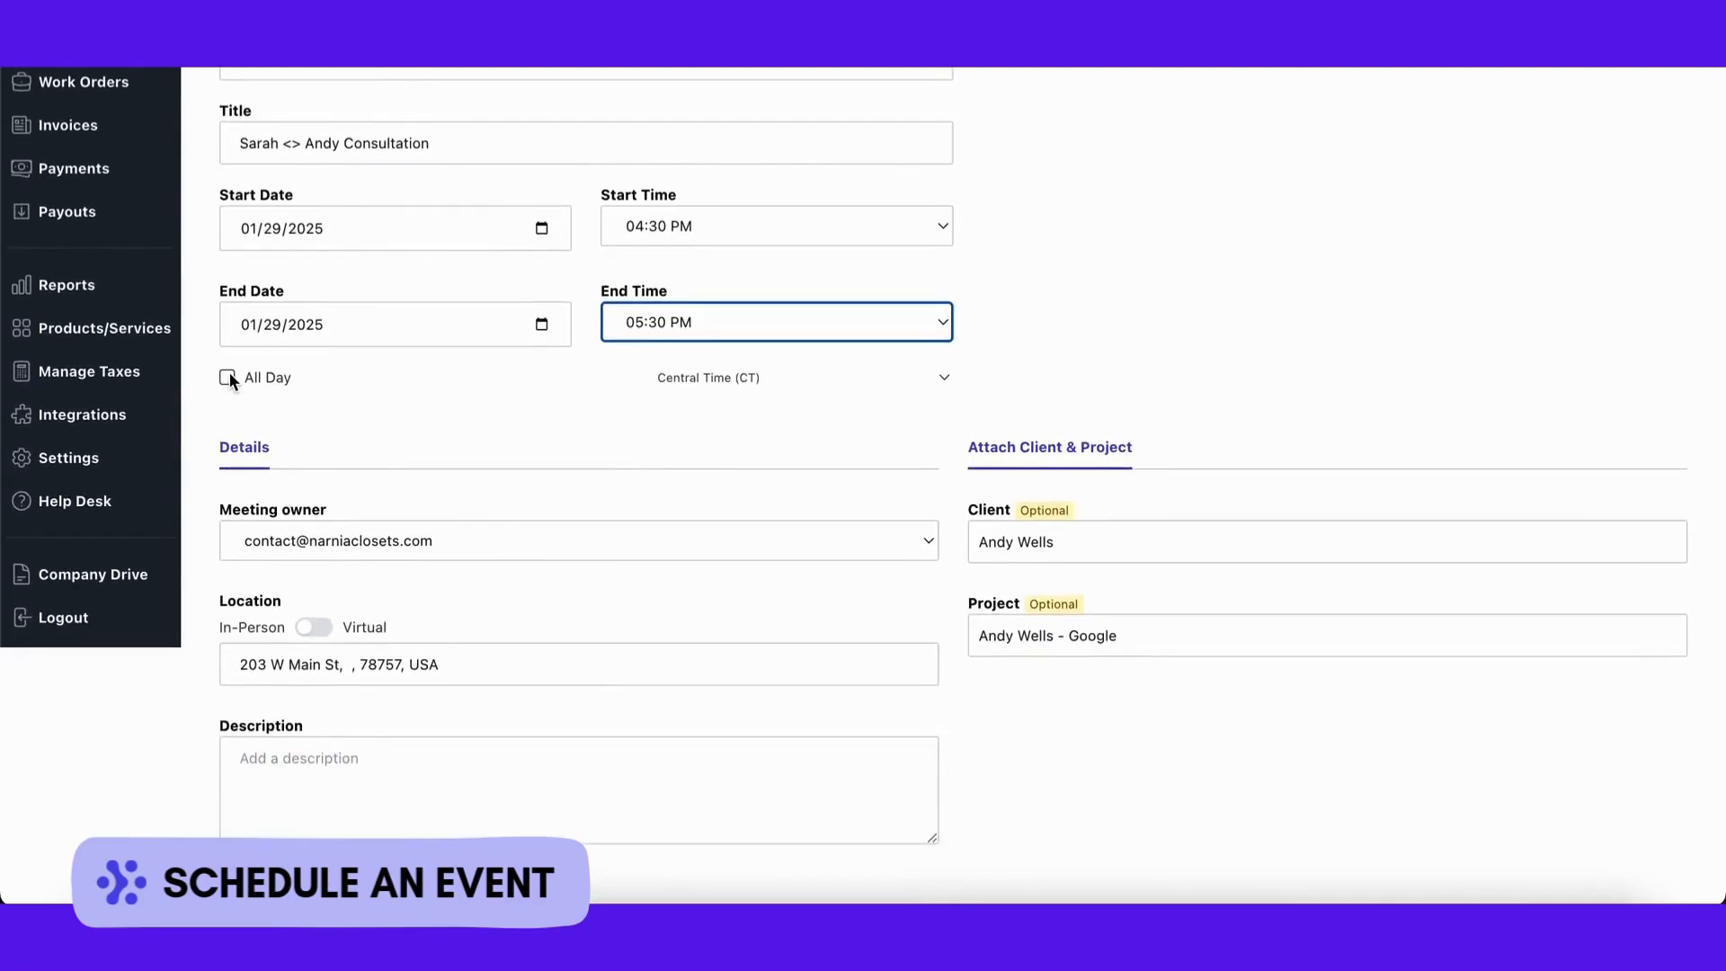
scroll(493, 396, up, 1)
scroll(493, 395, down, 2)
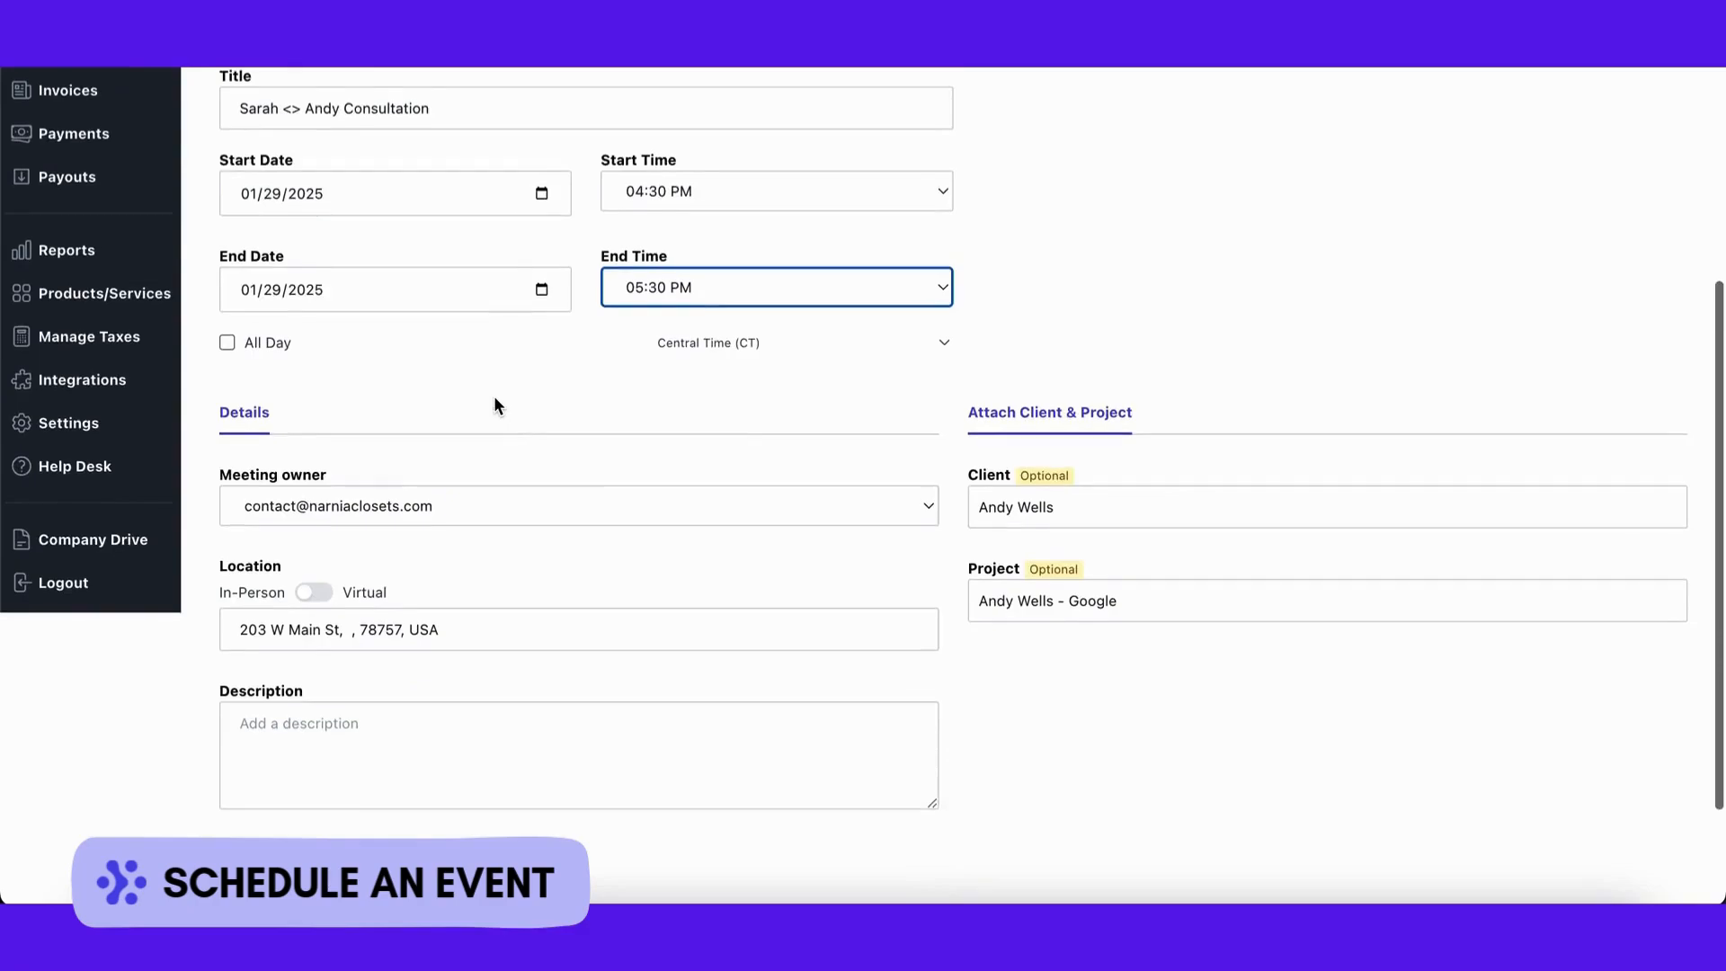
scroll(495, 402, down, 3)
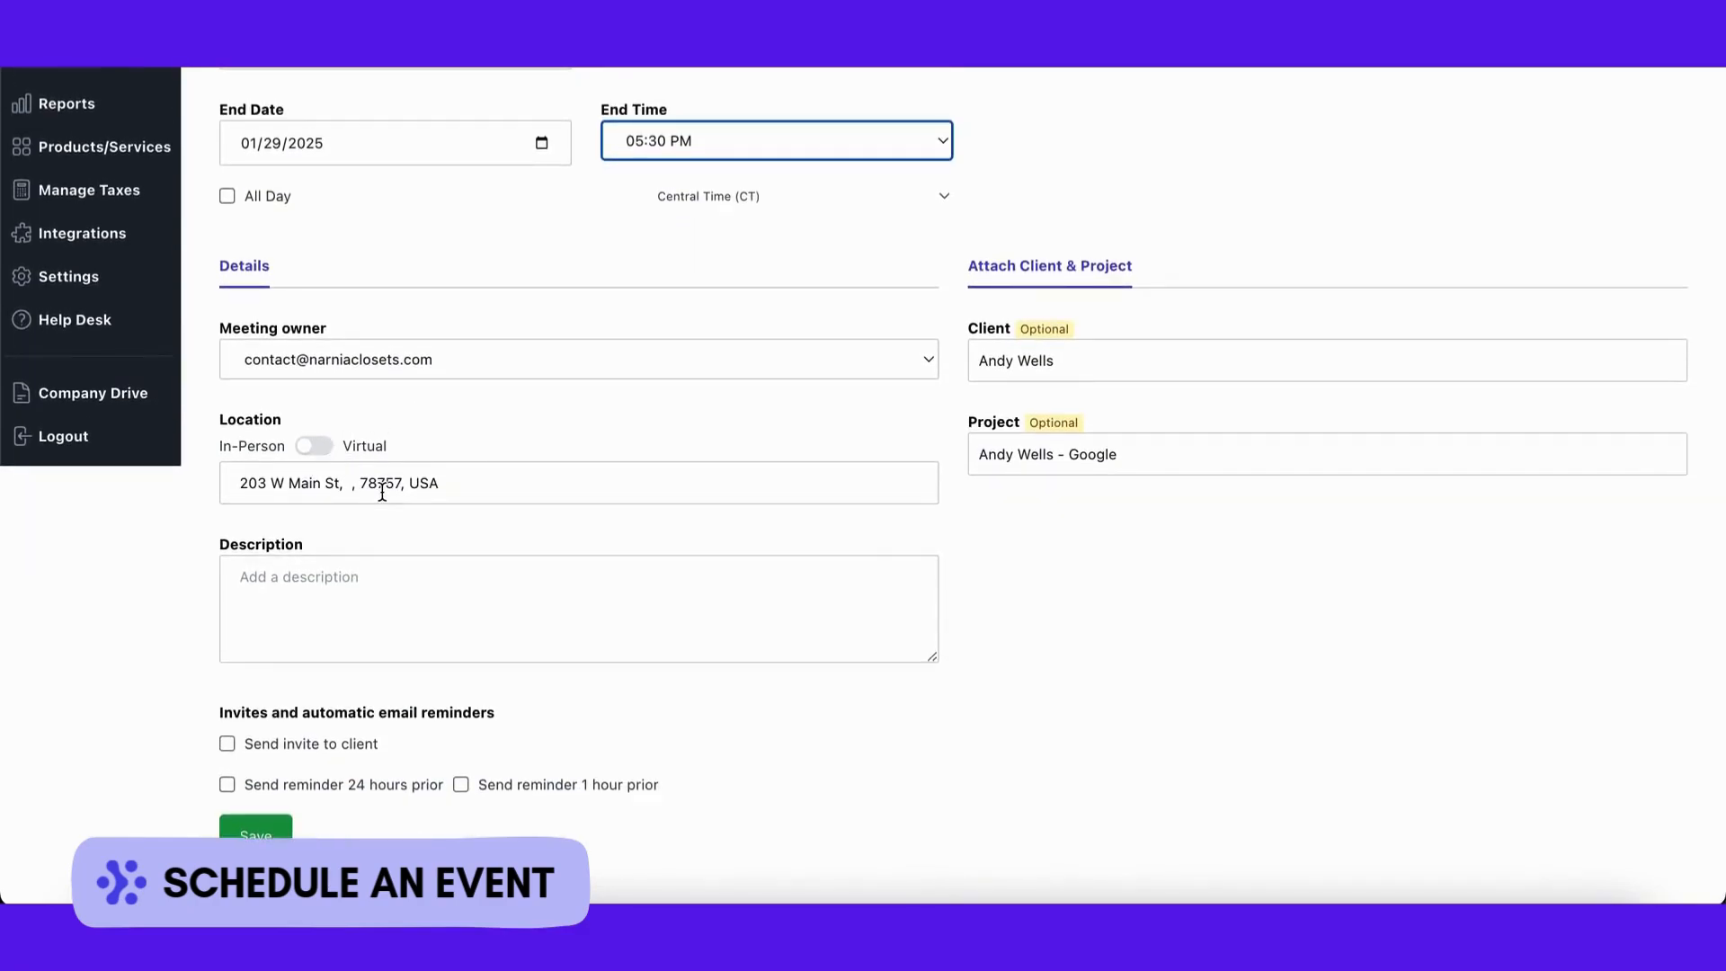
Step: Change the meeting location to the suggested Hartford, Alabama address
click(347, 483)
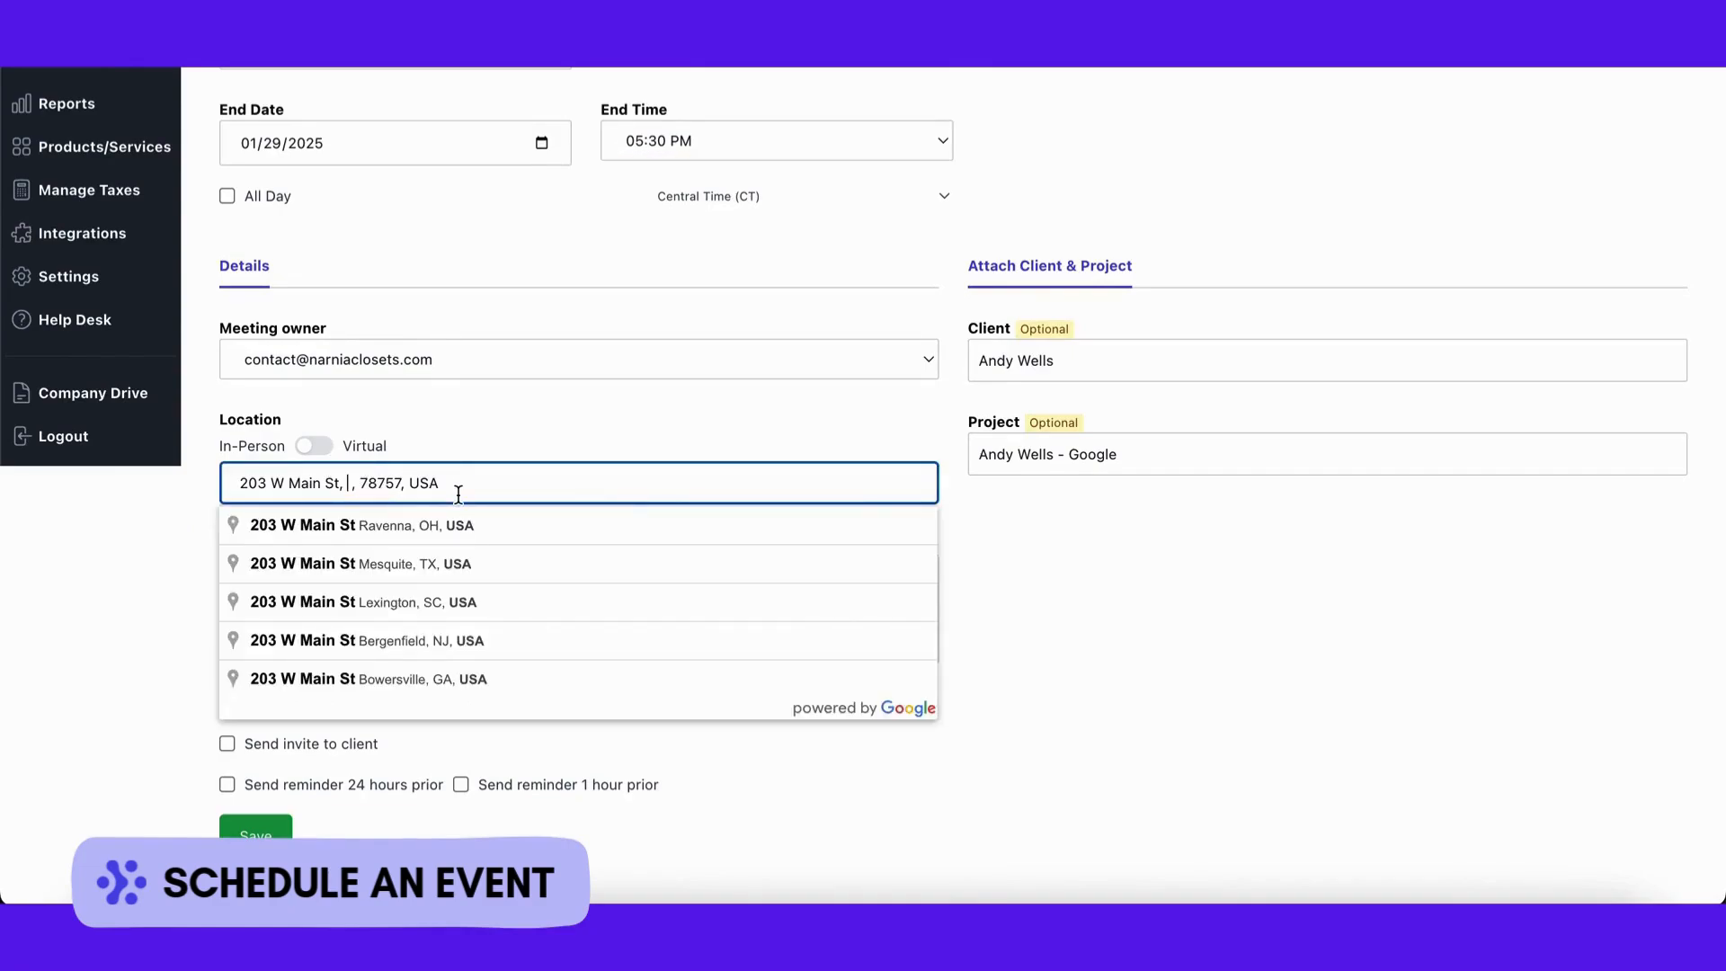
text(Alabama)
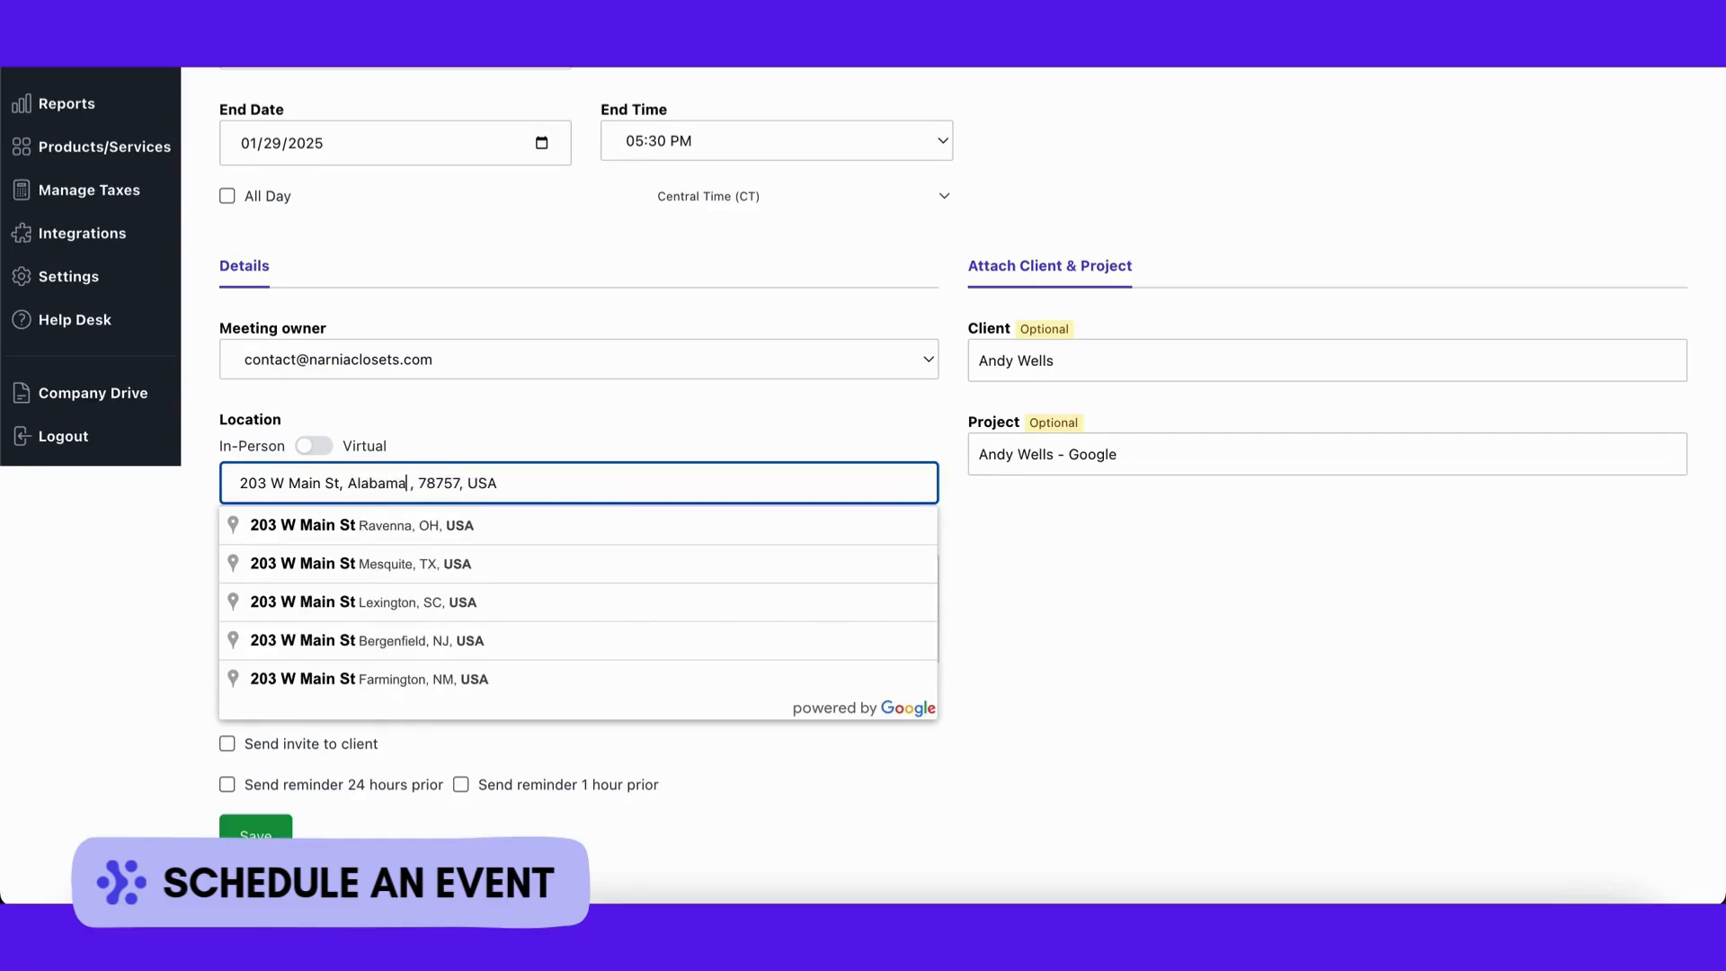
drag(412, 482, 569, 483)
key(BackSpace)
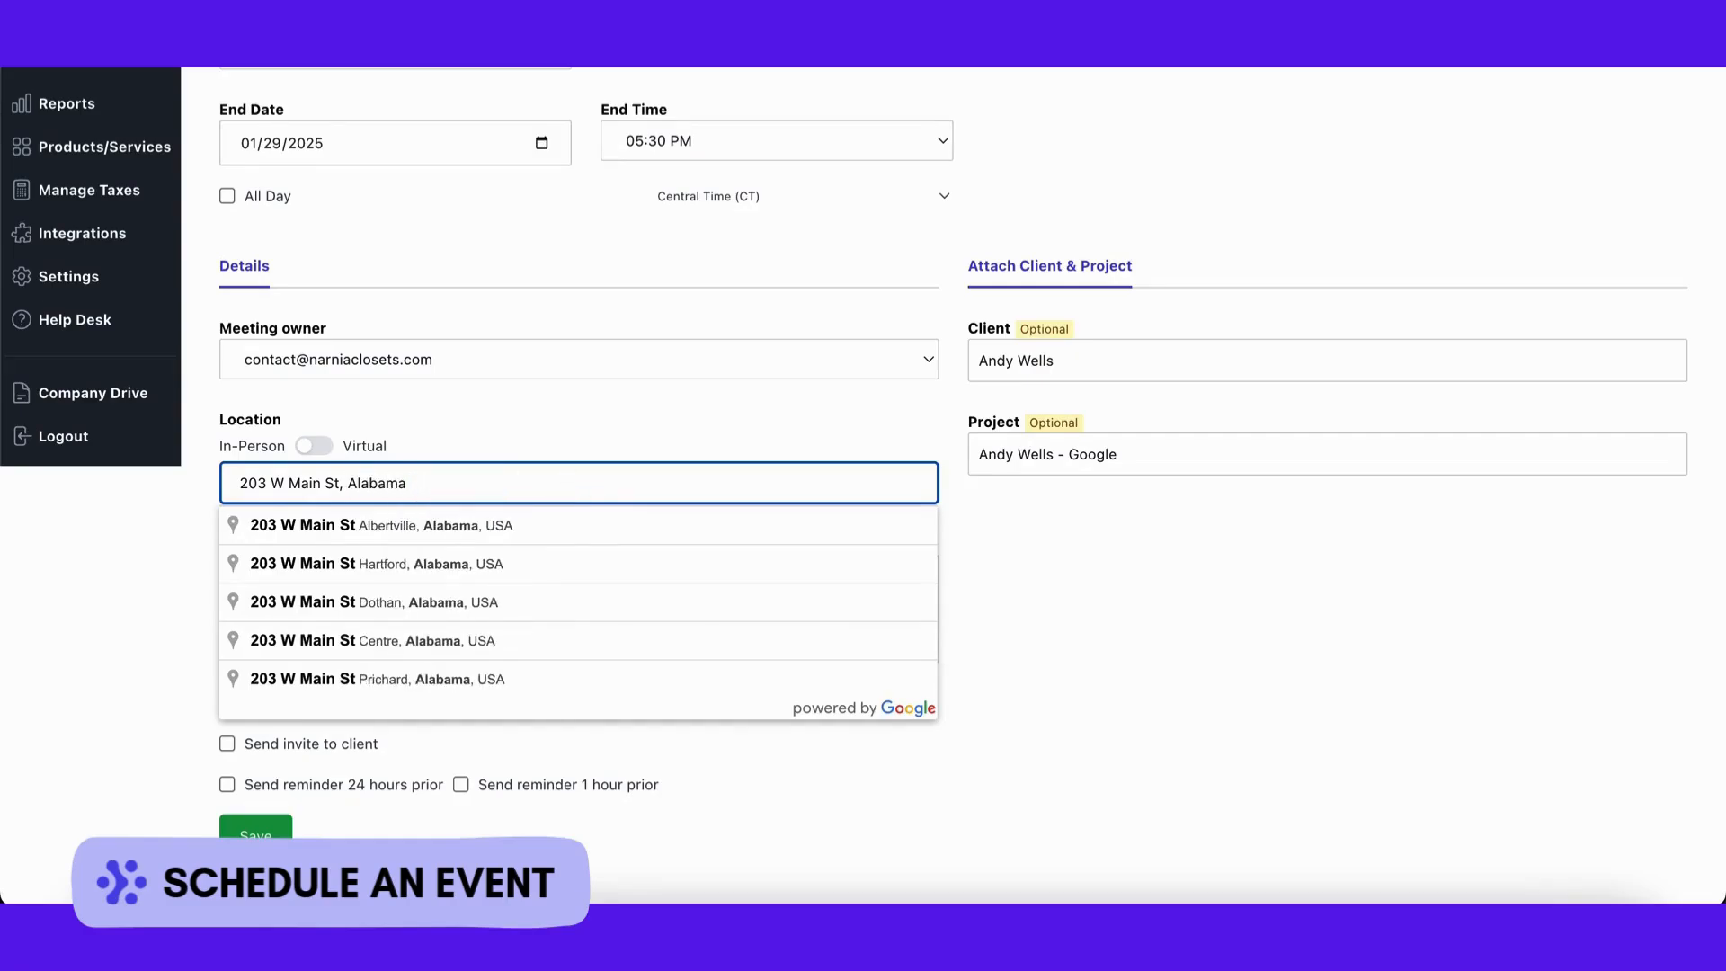
click(493, 562)
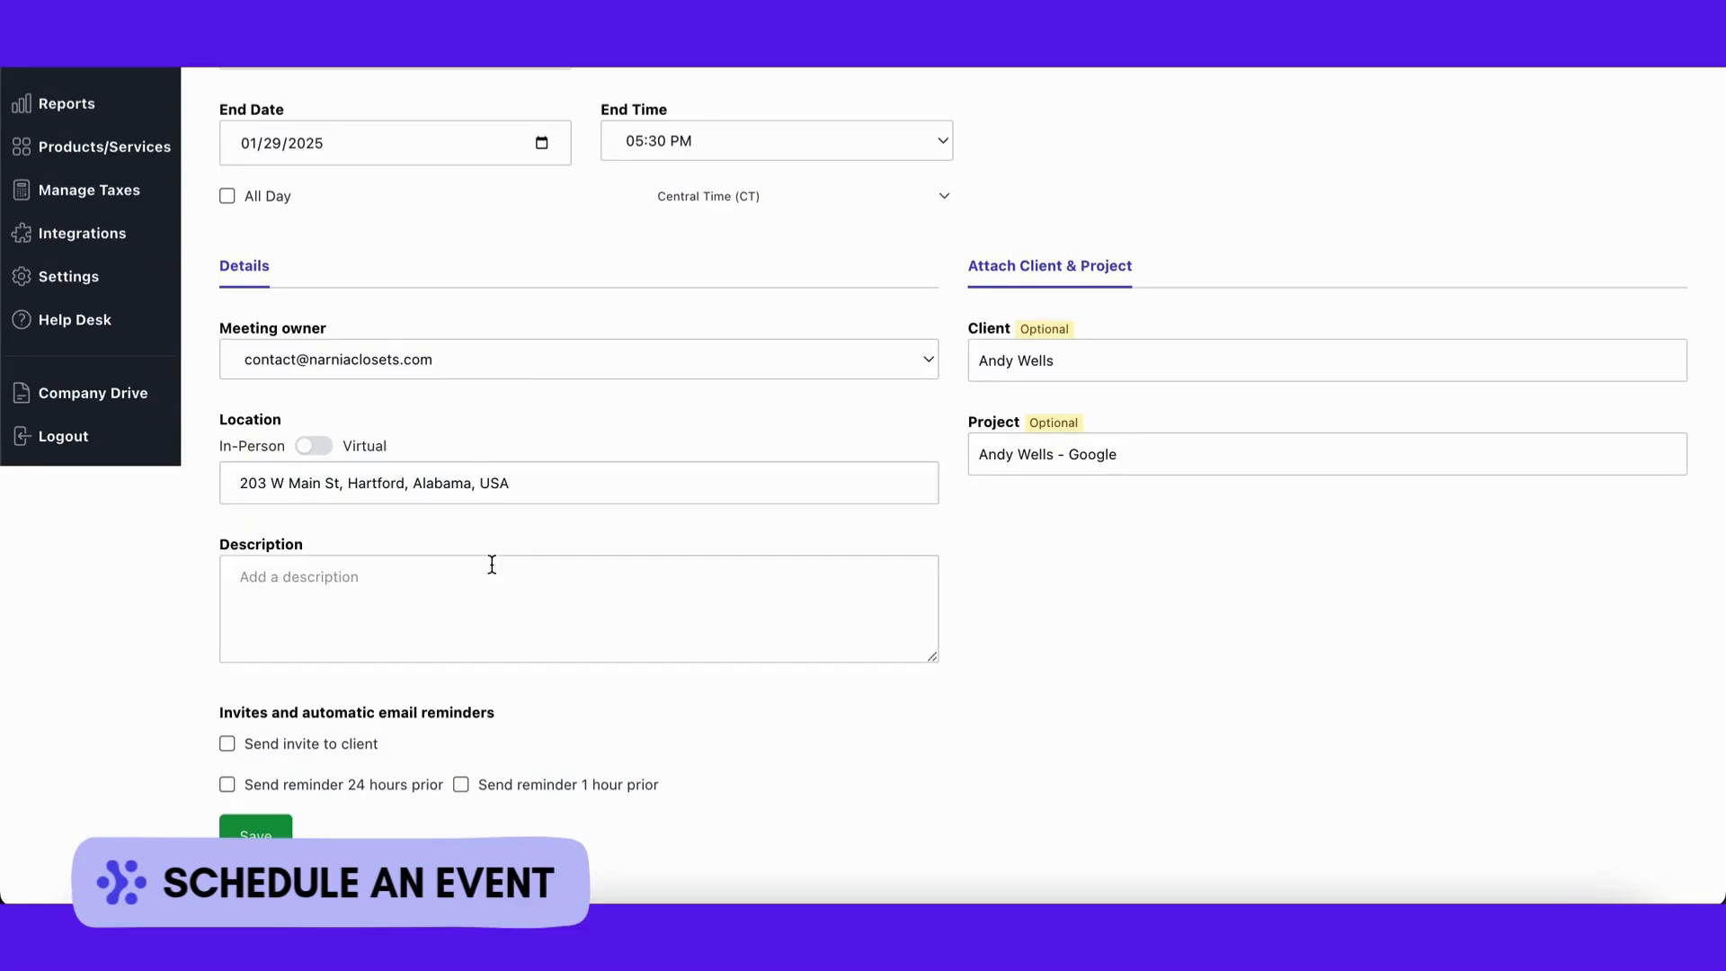
Step: Adjust the location setting and save the consultation event
click(318, 458)
triple_click(351, 483)
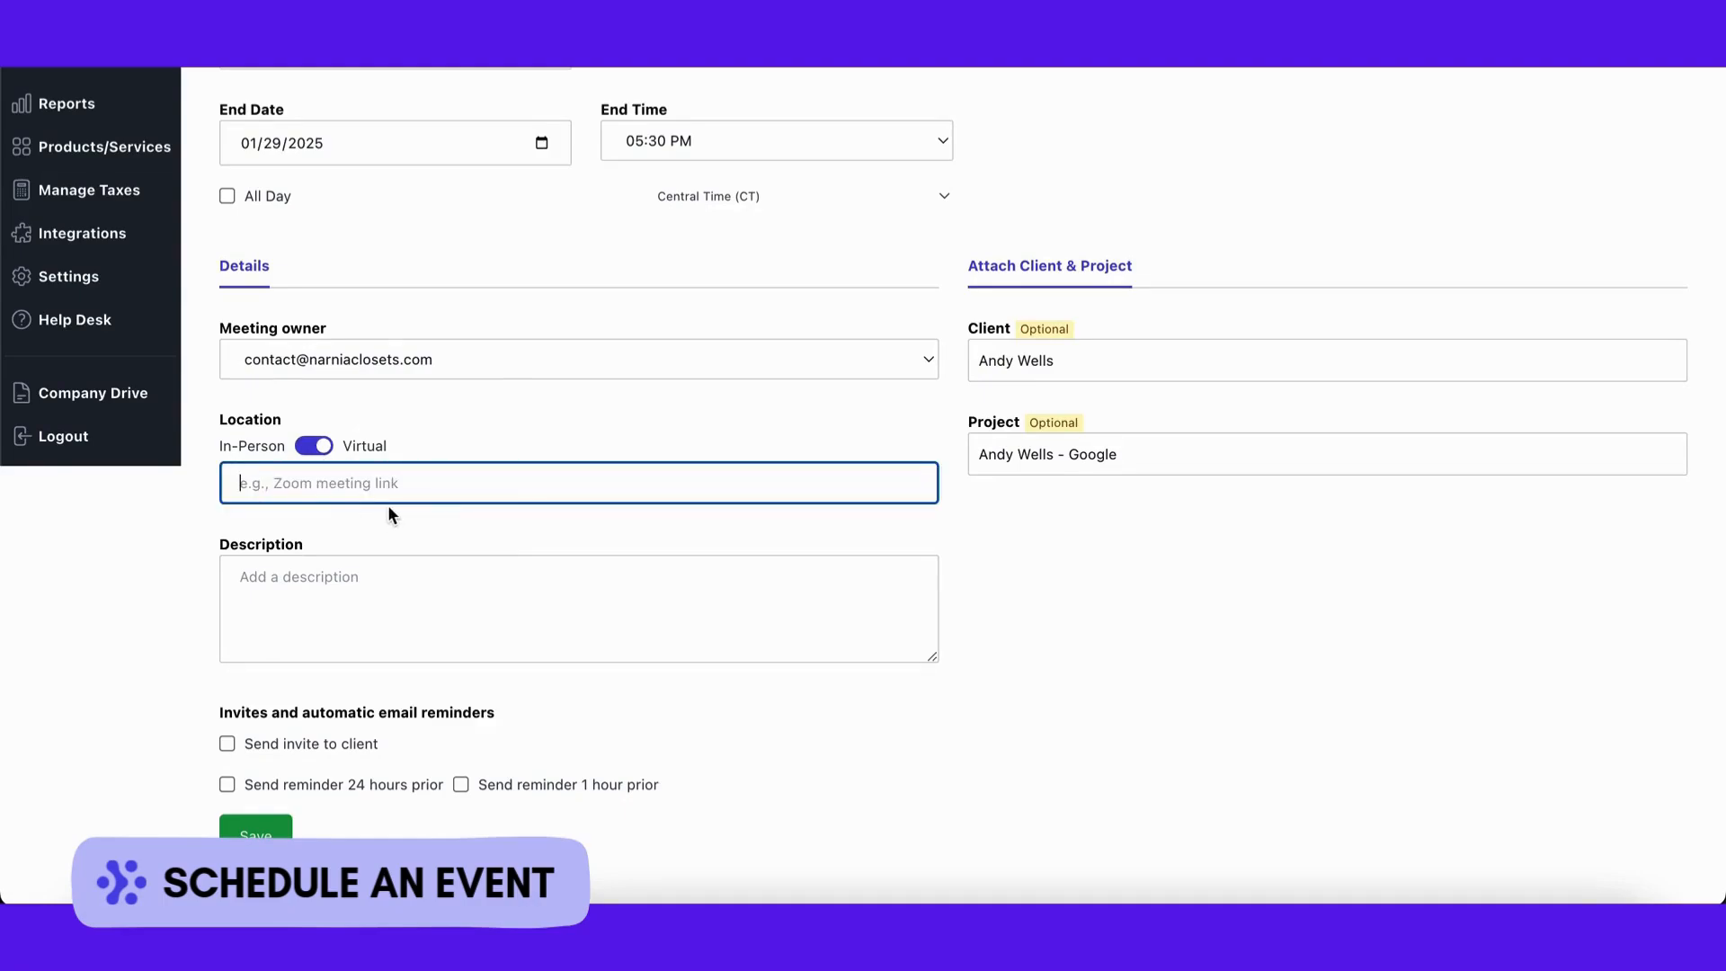
click(590, 705)
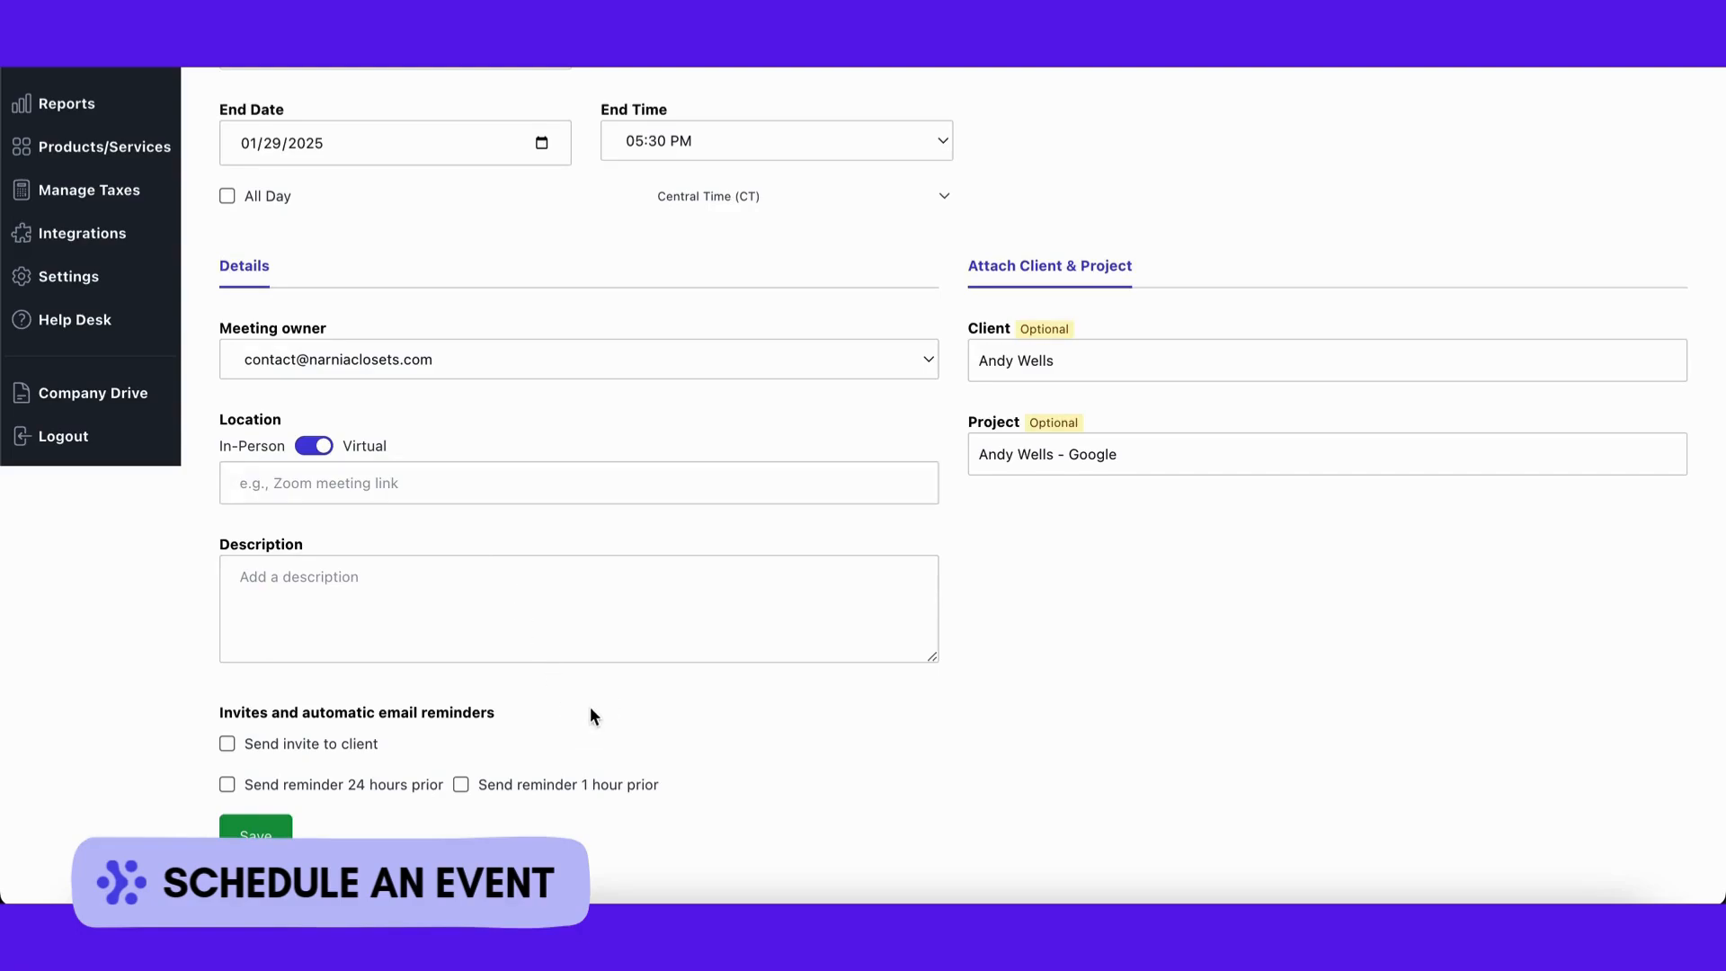
scroll(590, 705, down, 1)
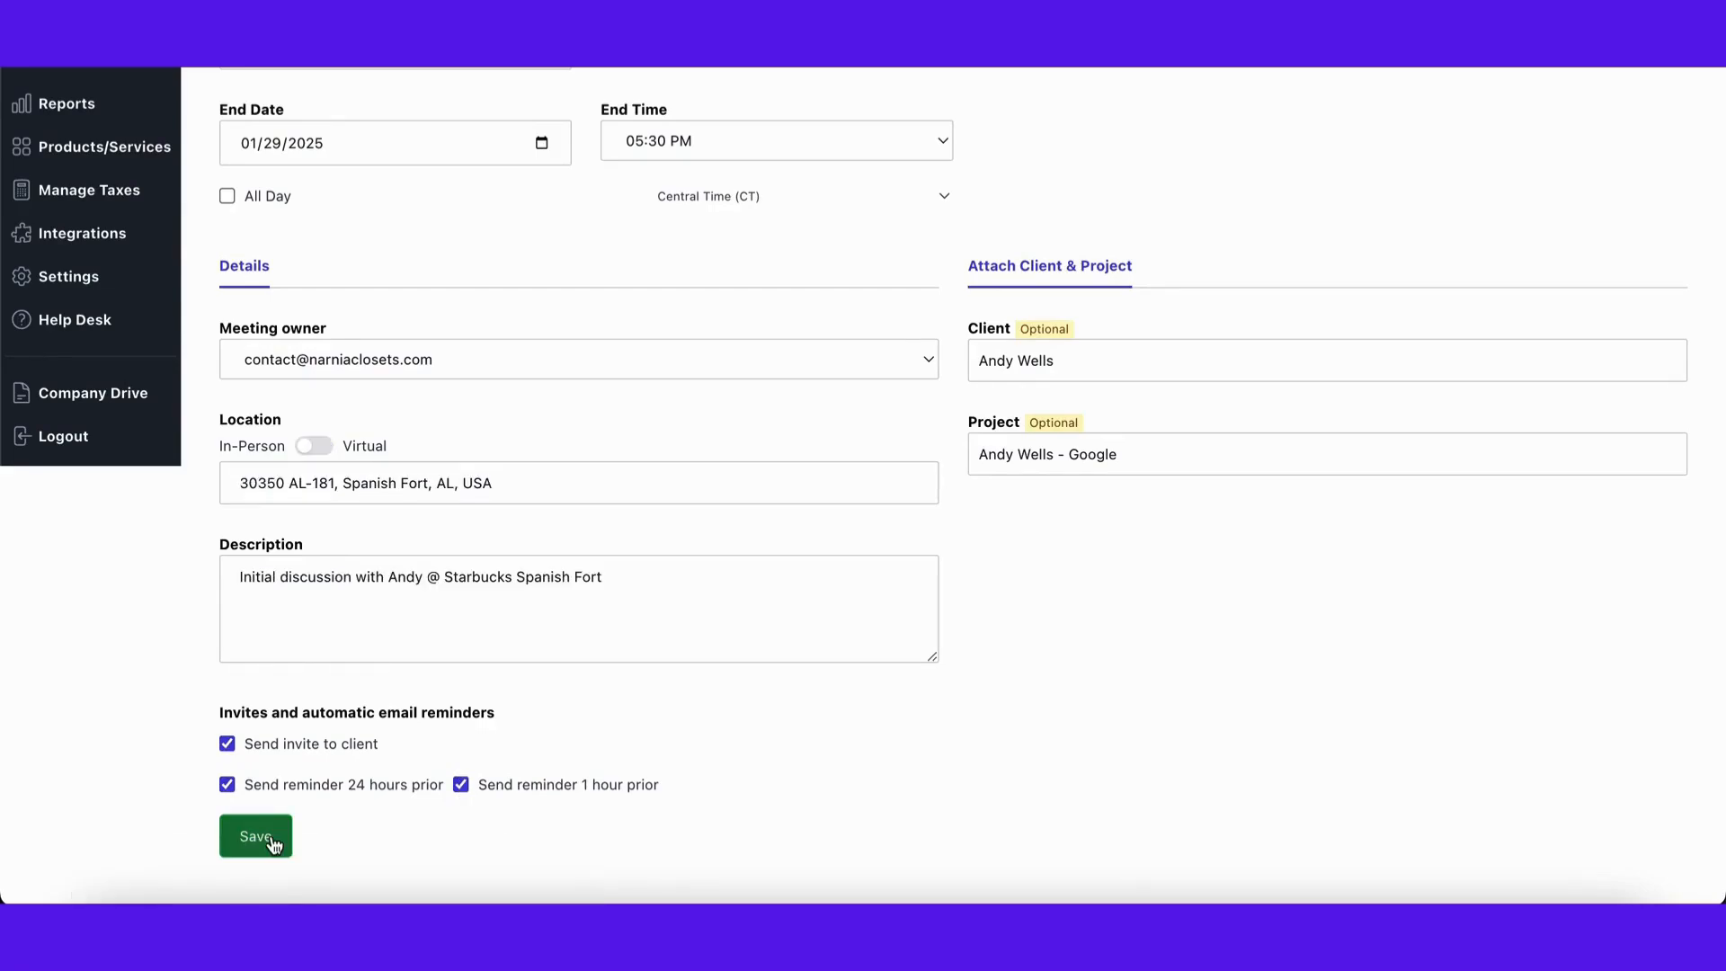
click(271, 841)
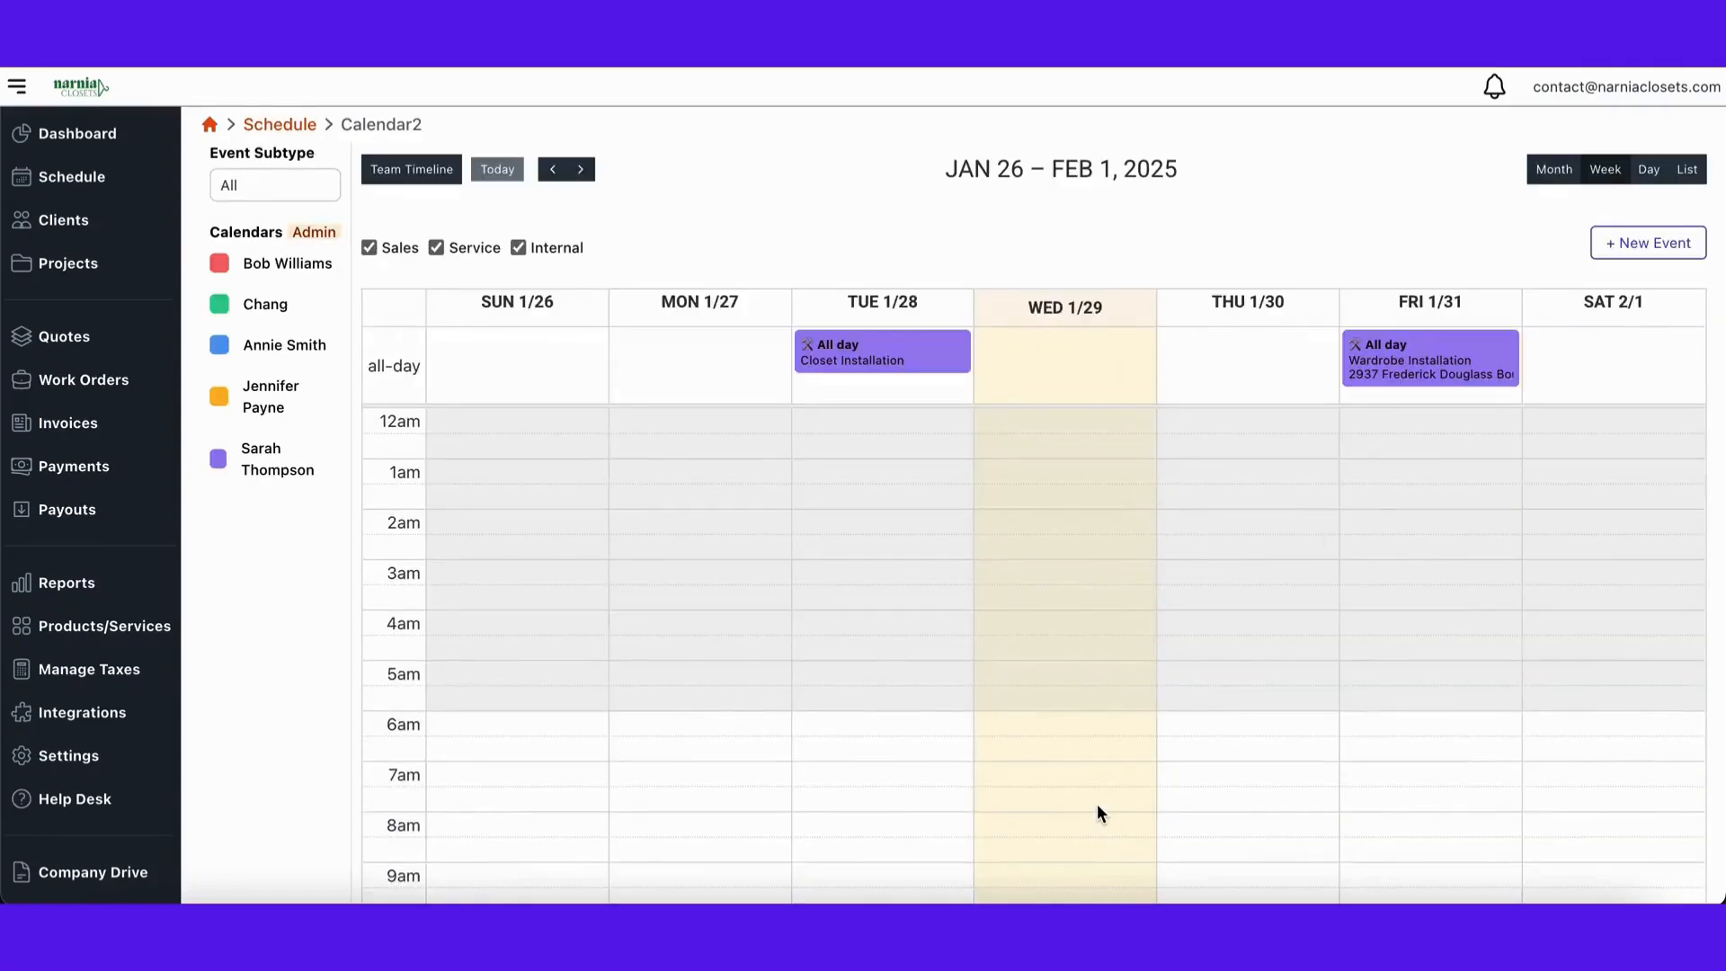
Step: Scroll the week calendar to 4 pm and view the consultation's details on Wed 1/29
scroll(1075, 791, down, 7)
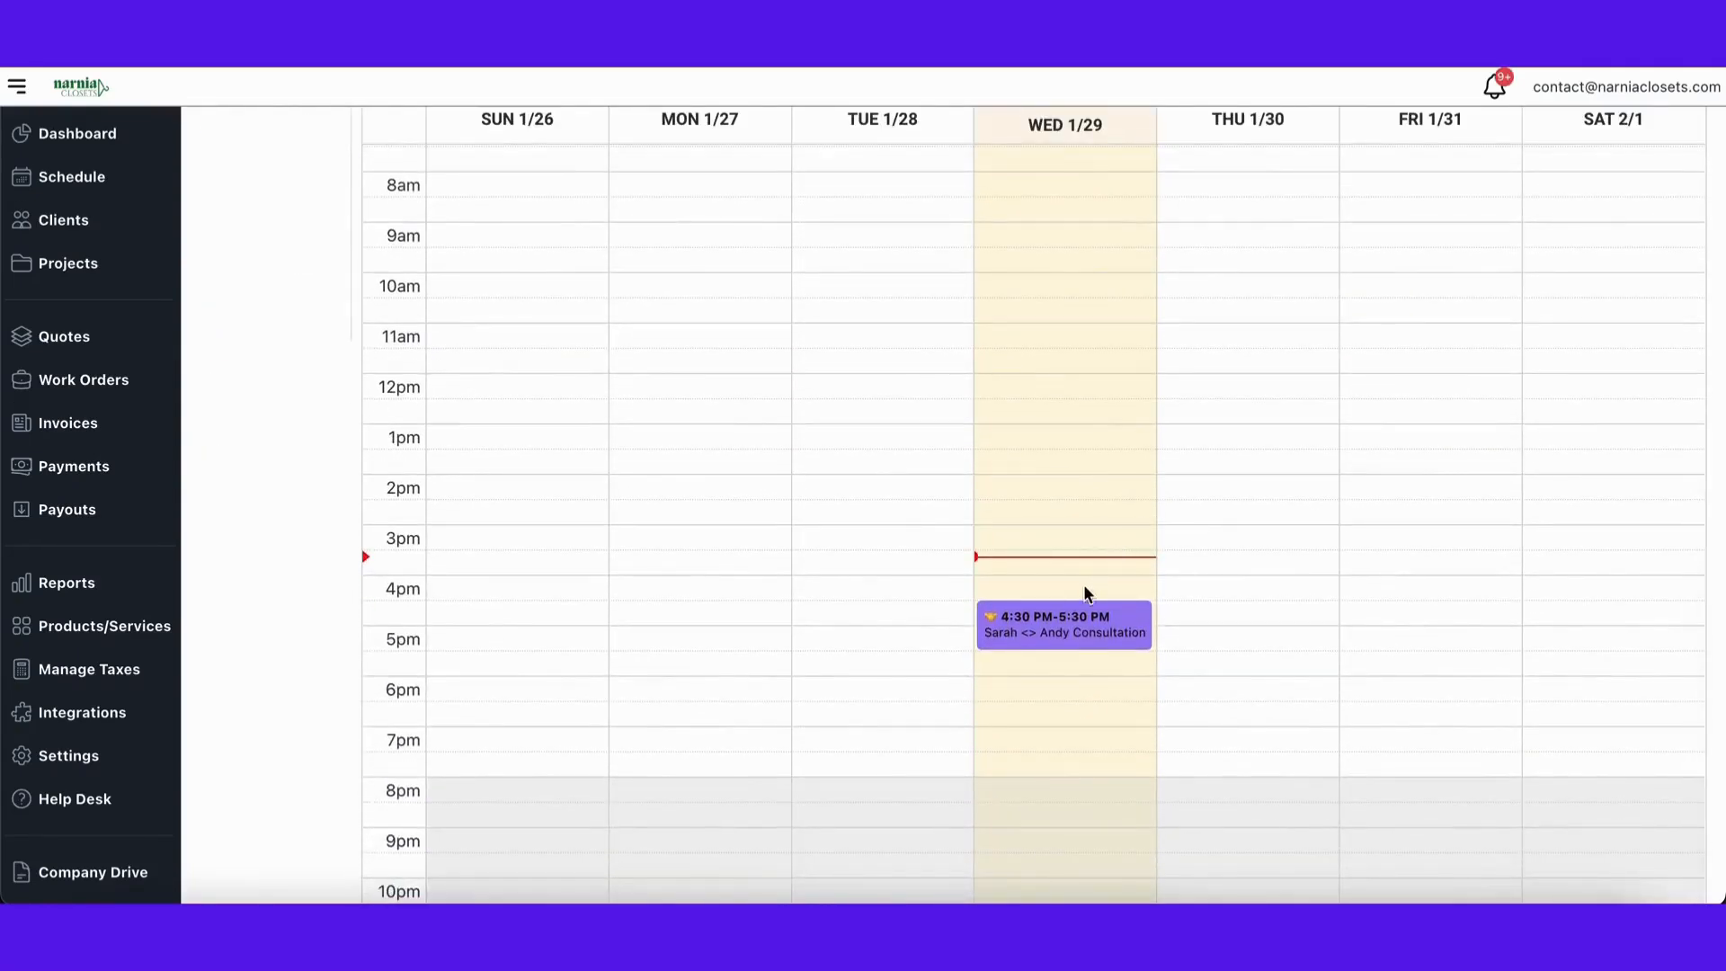
mouse_move(1070, 634)
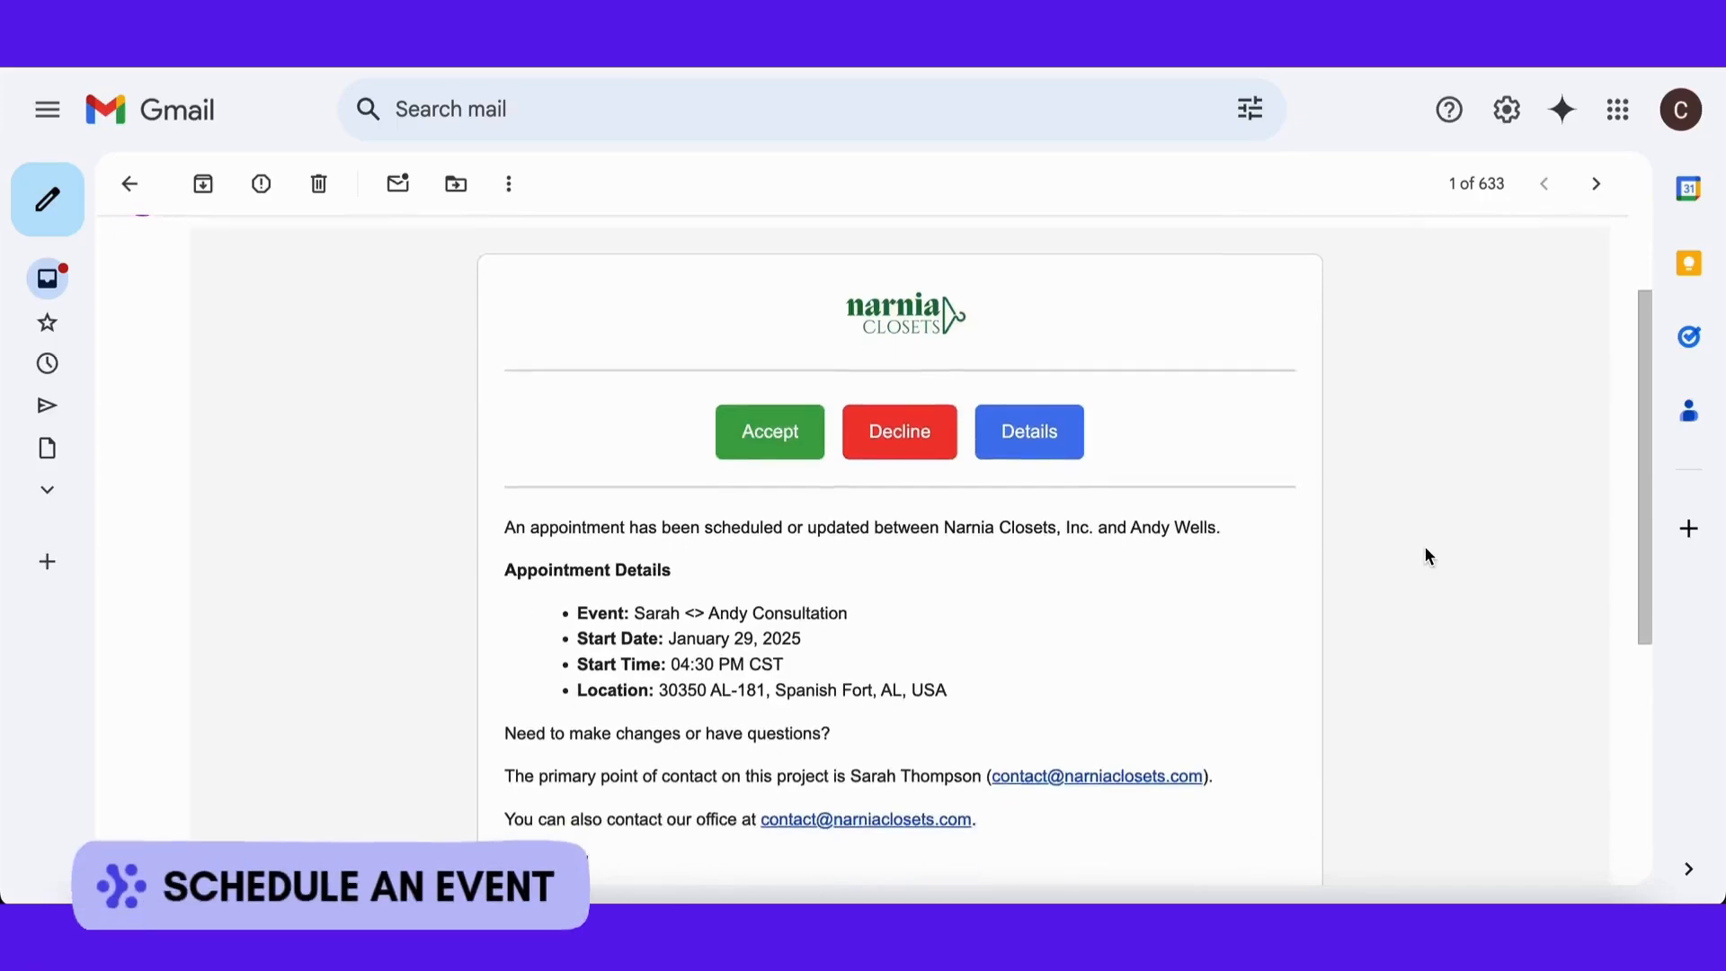
scroll(1425, 547, down, 2)
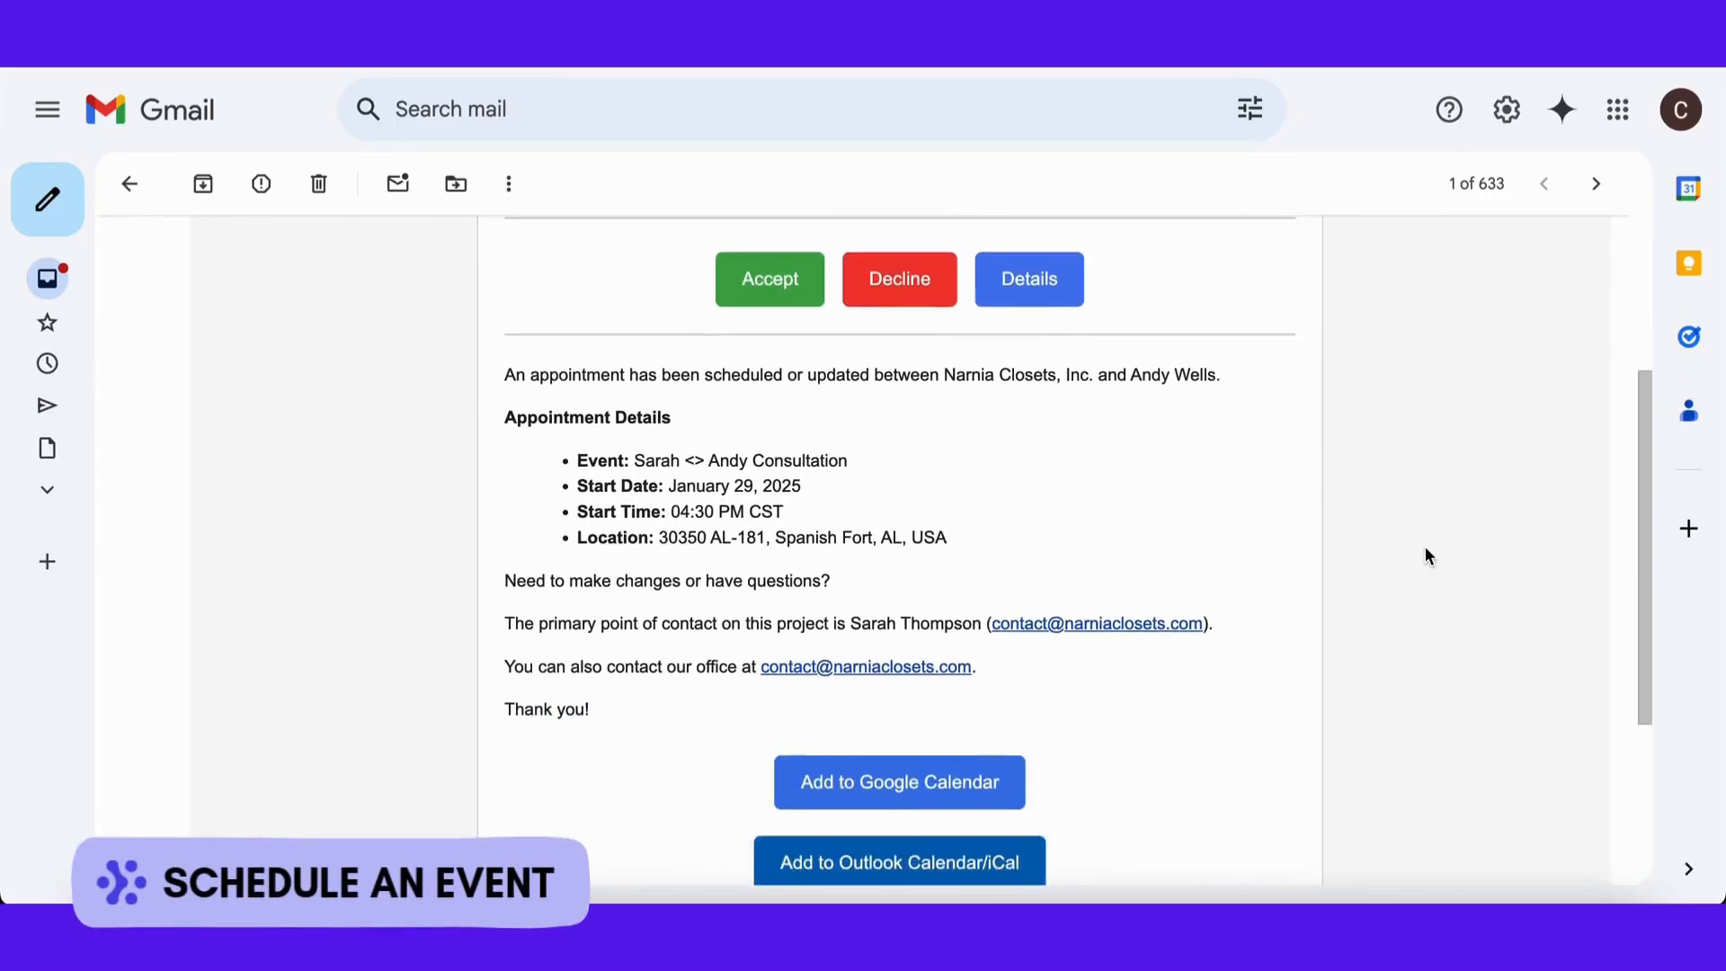
Step: Accept the consultation appointment from the invitation email in Gmail
click(785, 278)
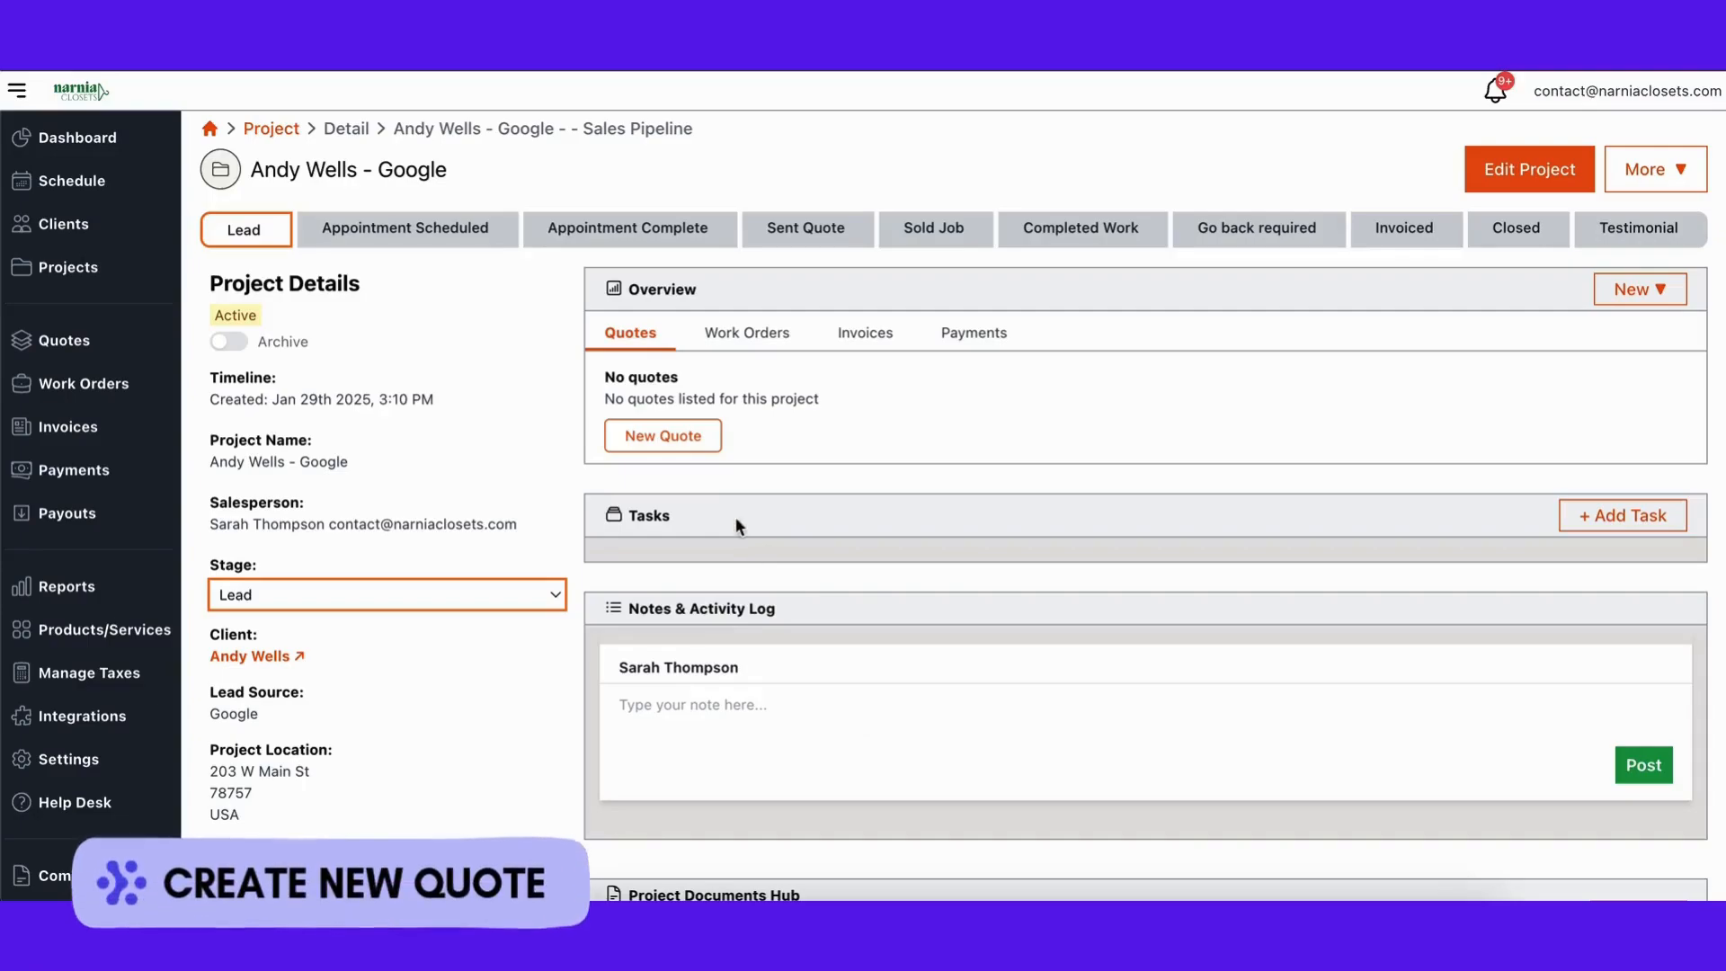
Step: Start draft Quote #101 from the project page using New Quote
click(685, 438)
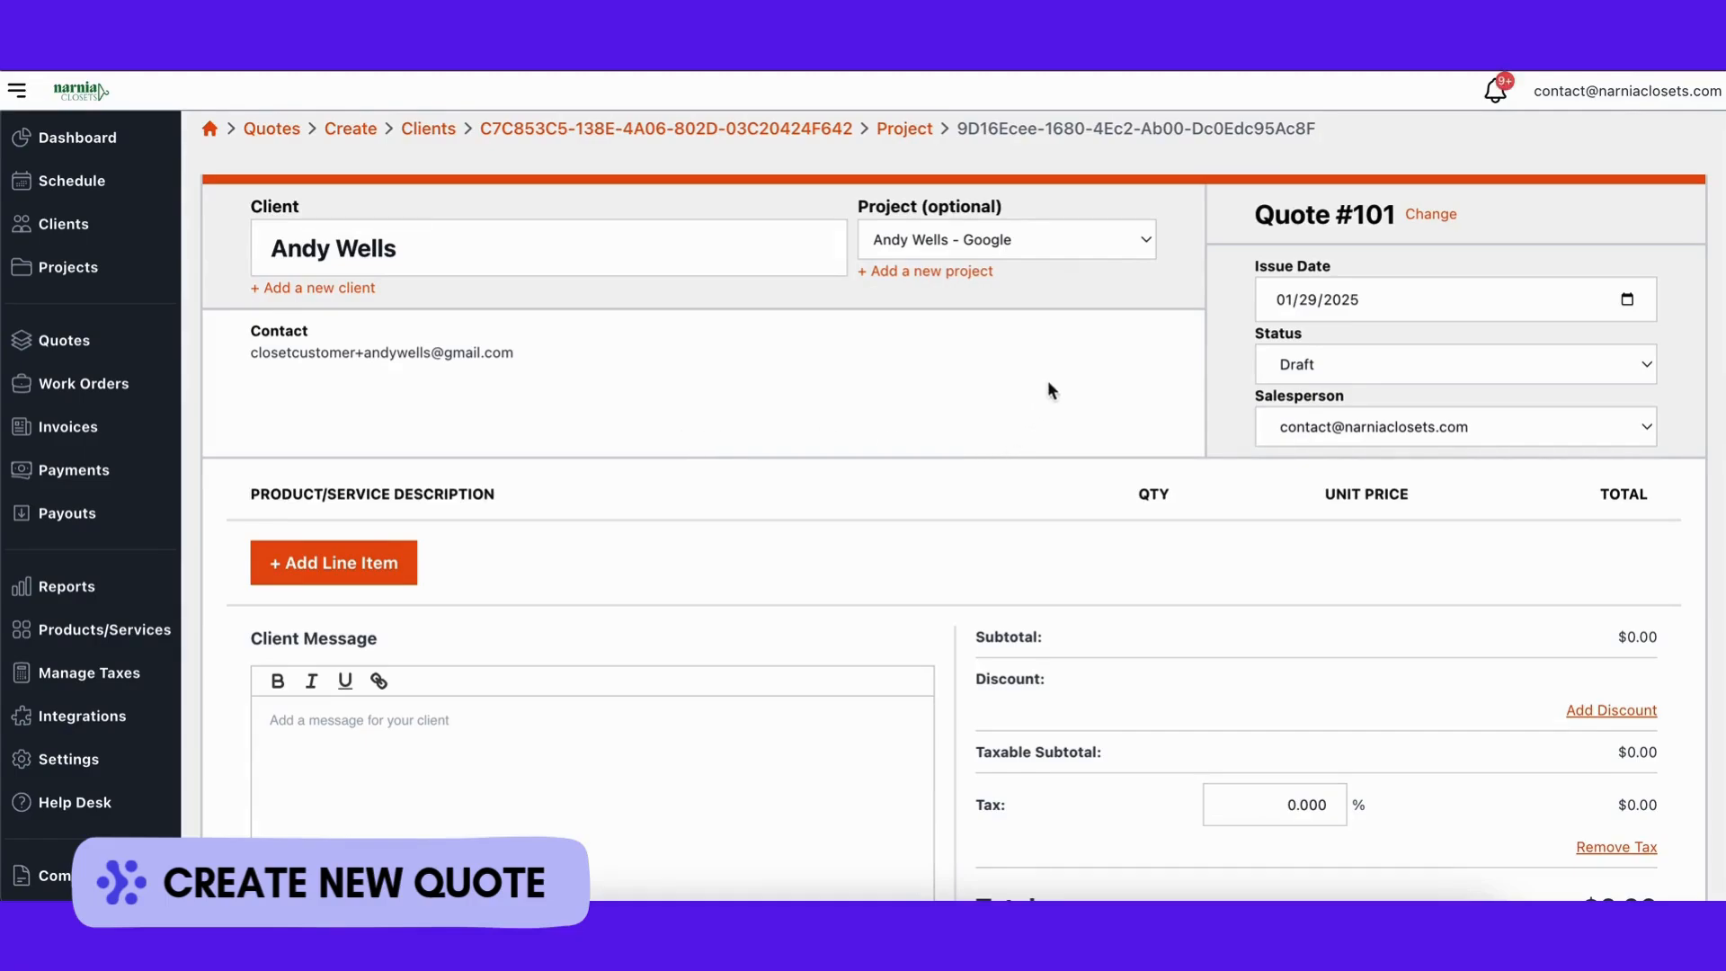
click(1627, 299)
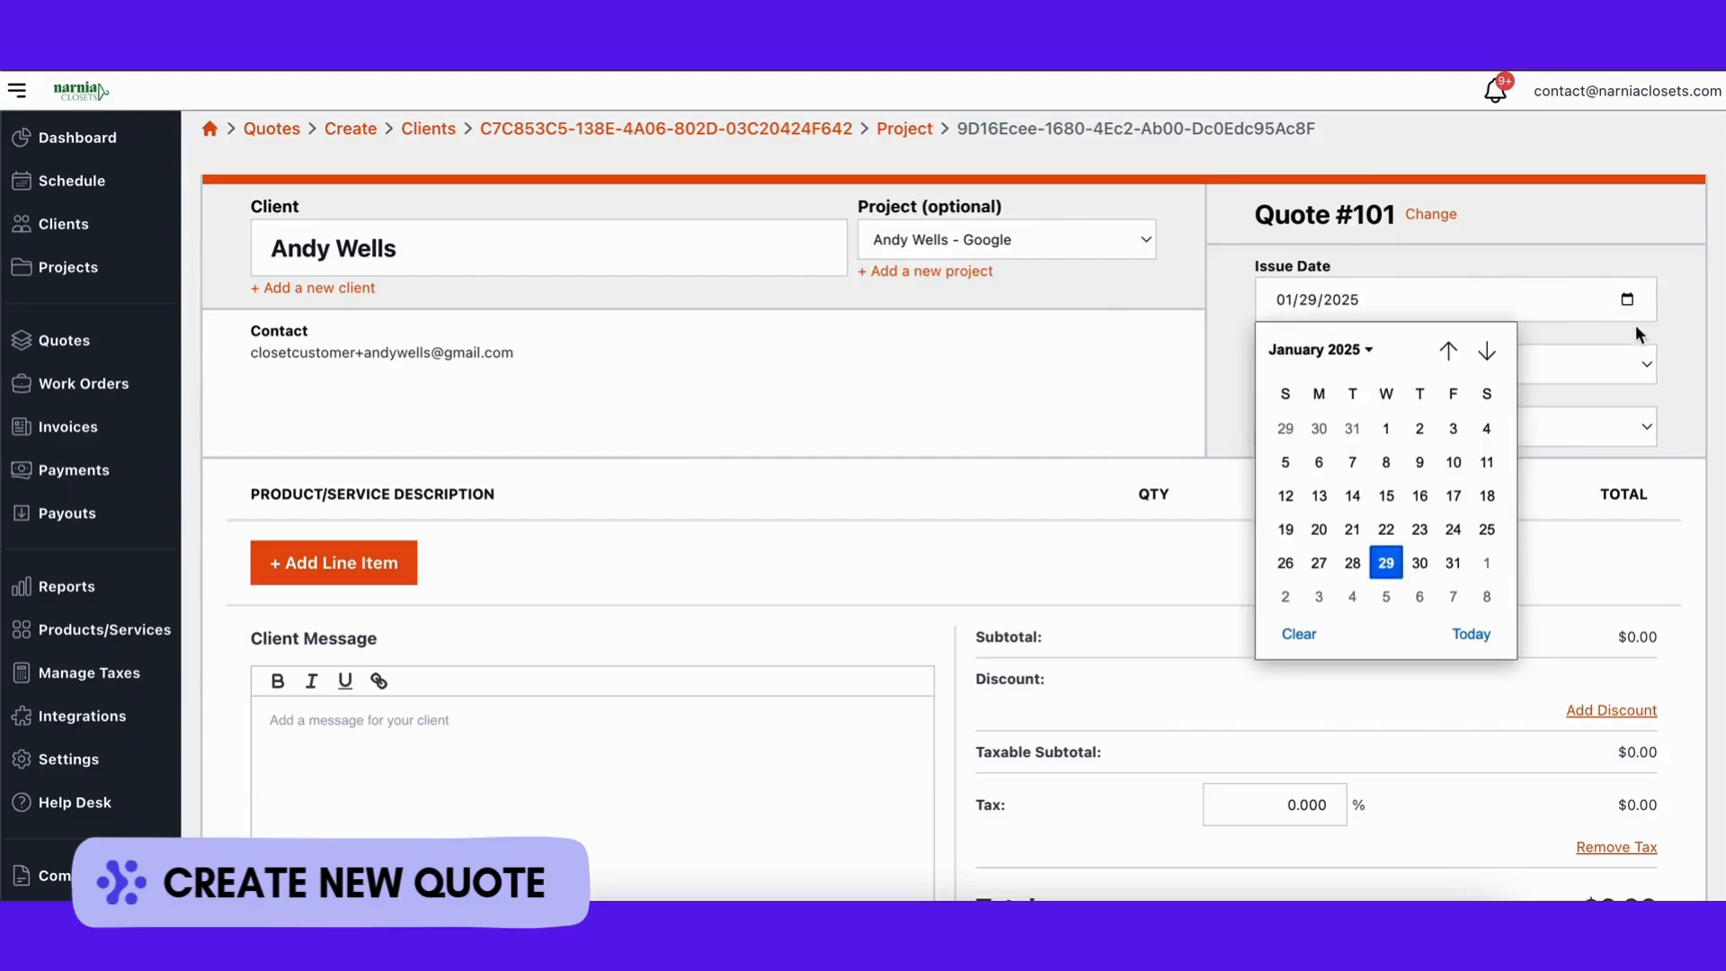
click(1650, 365)
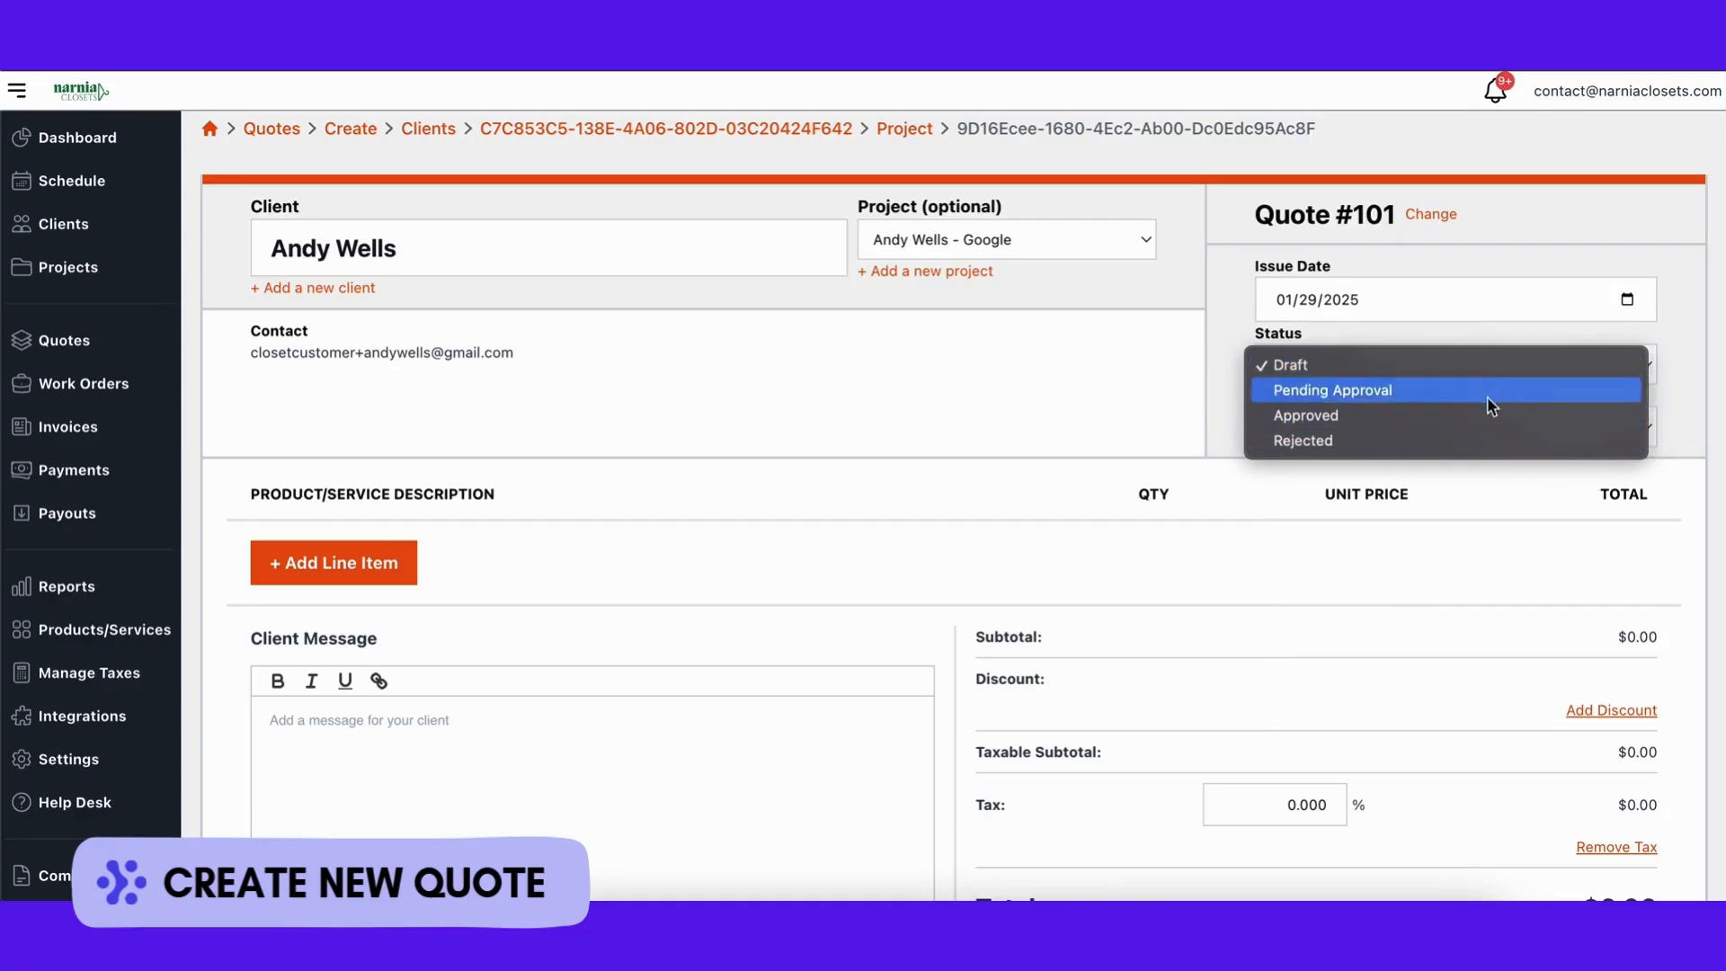
click(1661, 364)
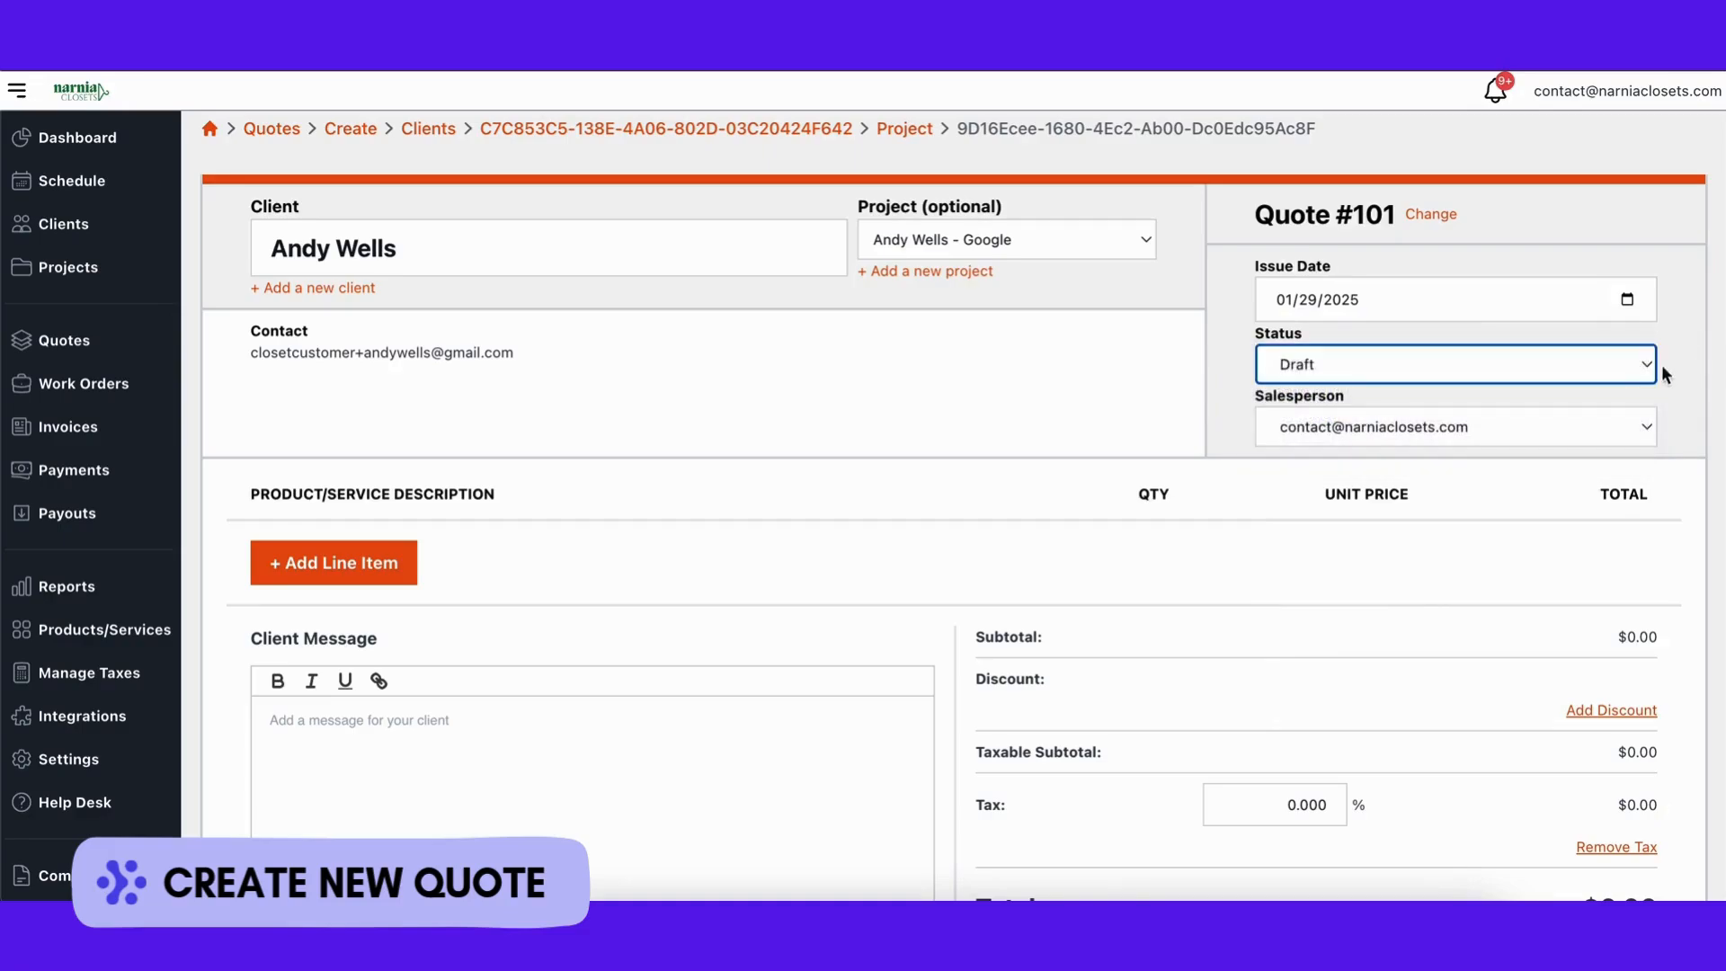
click(1641, 428)
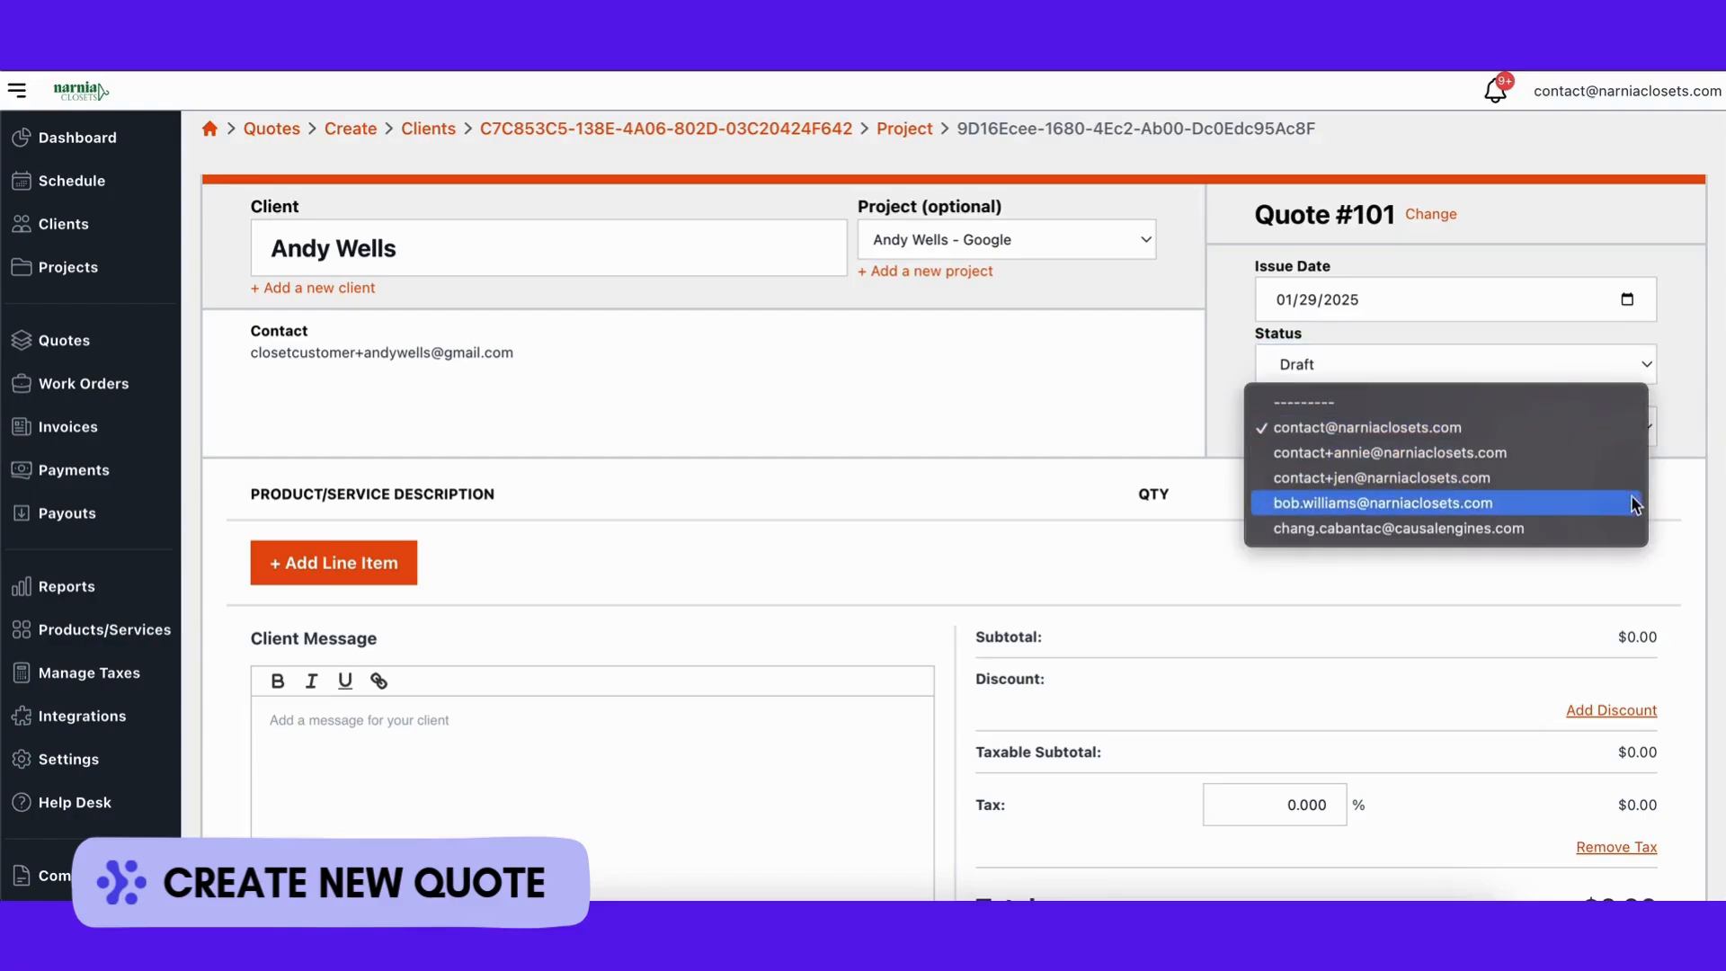
click(1680, 377)
scroll(1114, 563, down, 2)
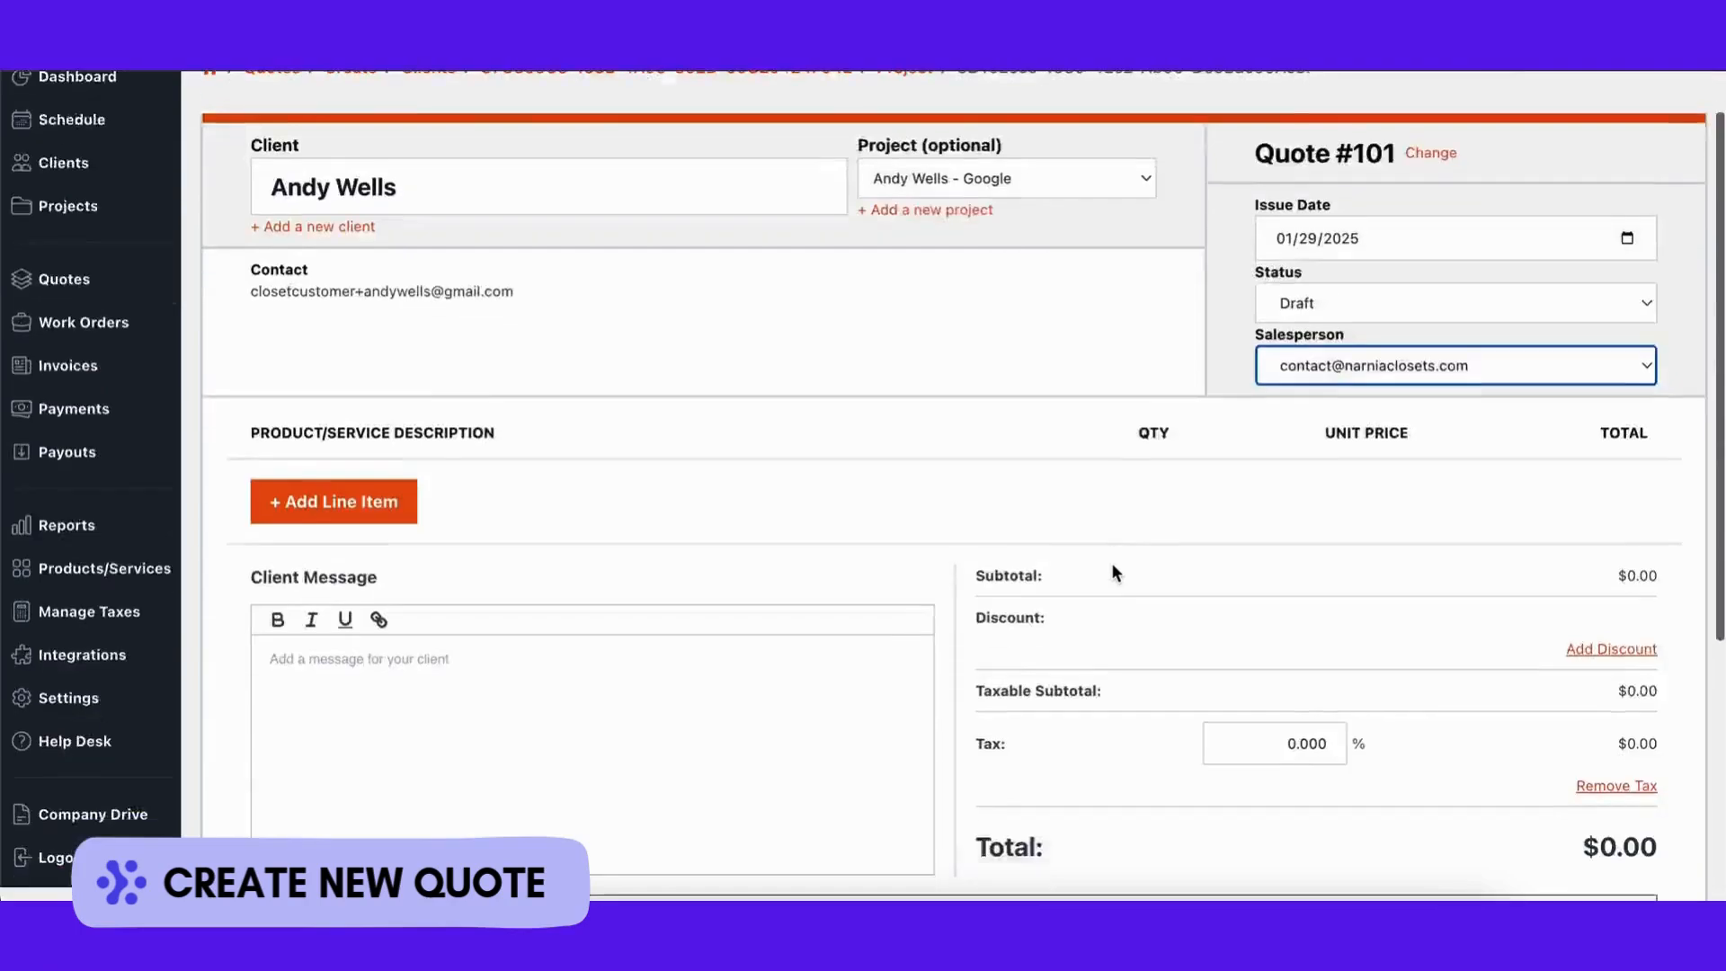
Step: Add a Closet Installation for oak line item with quantity 1 ($200)
click(407, 424)
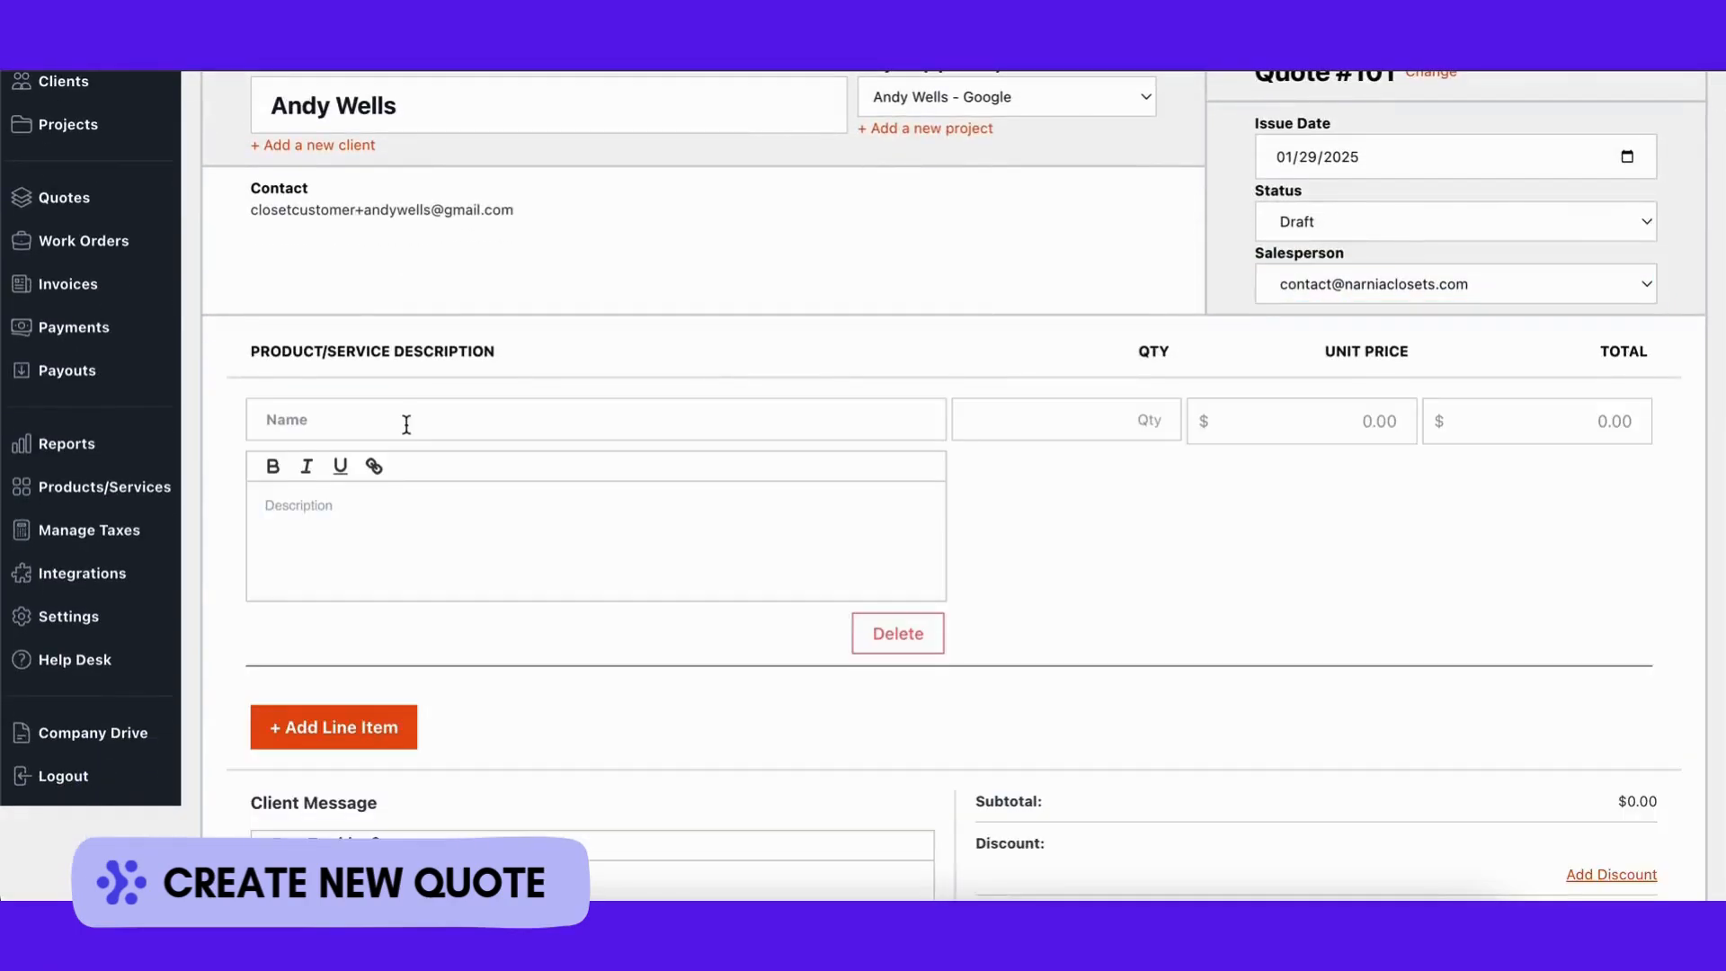
click(406, 424)
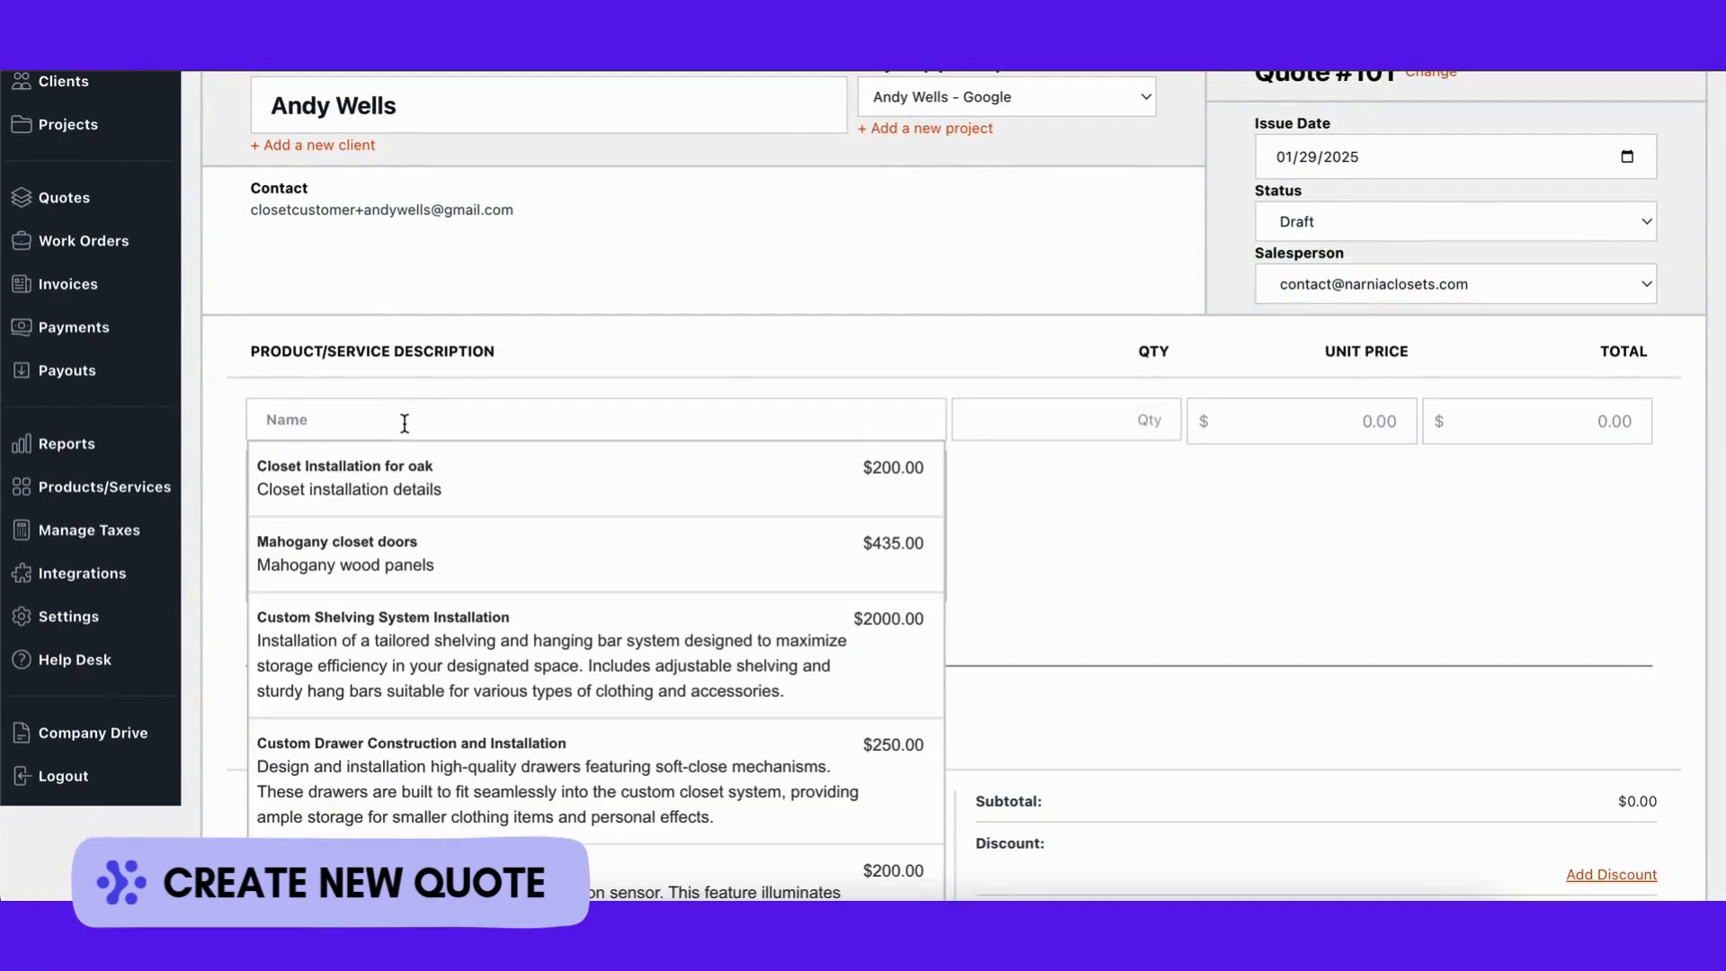
click(404, 479)
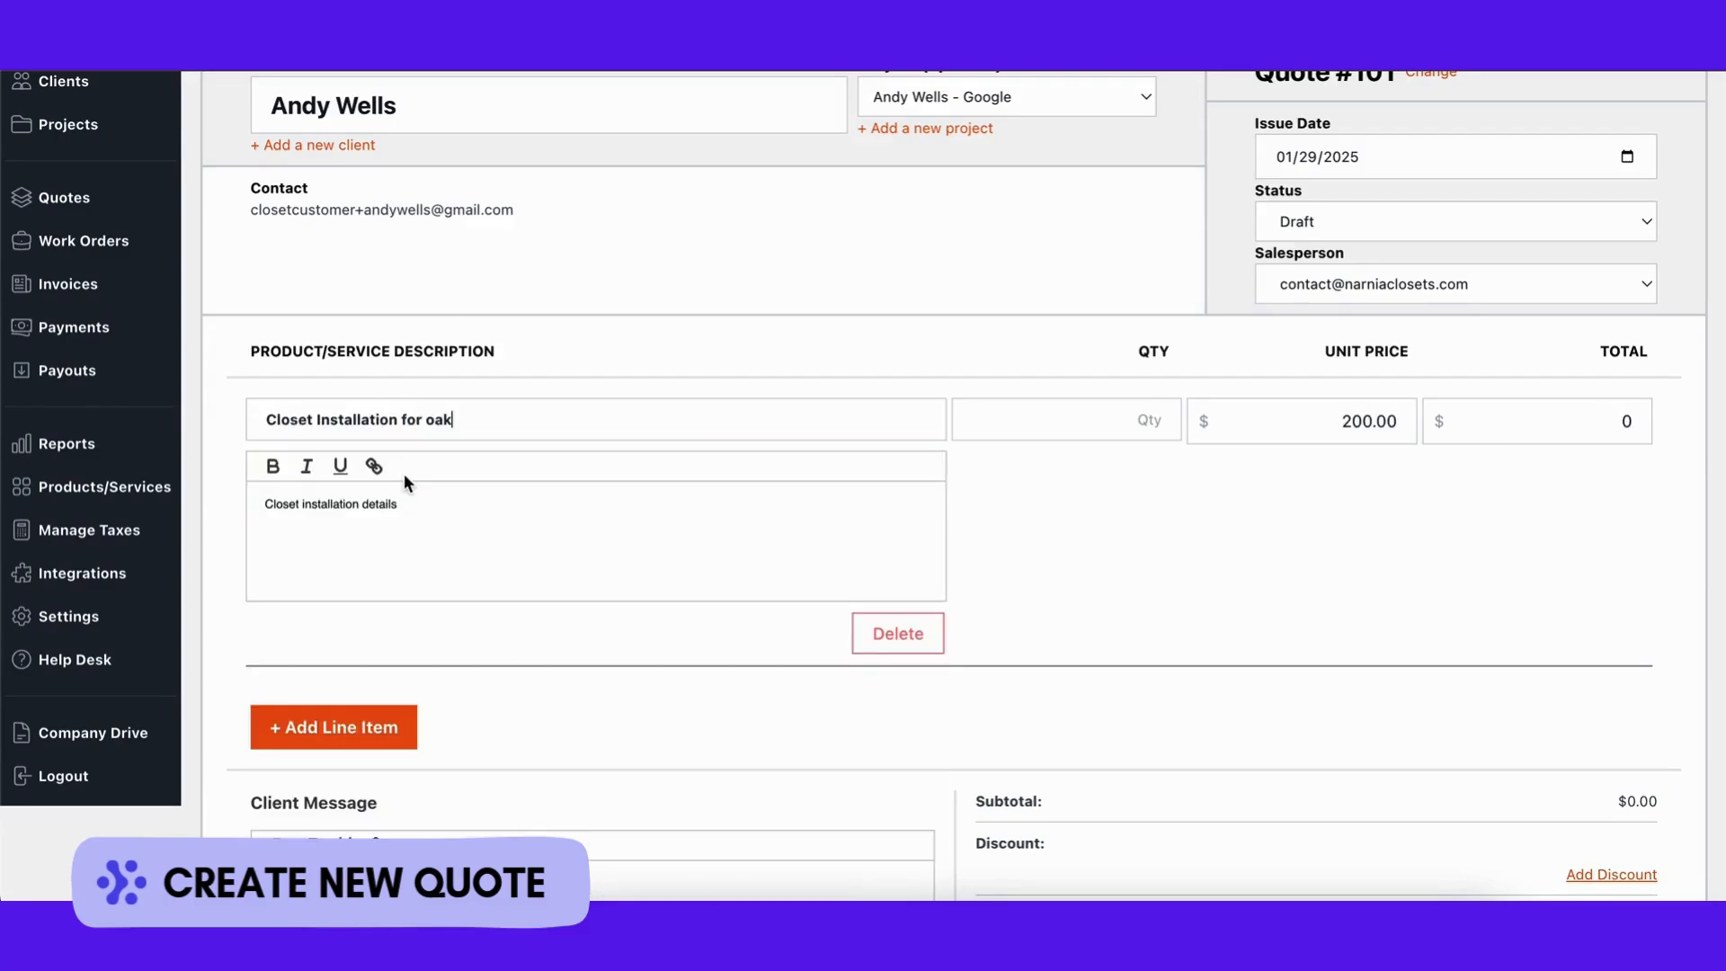
click(1108, 420)
text(1)
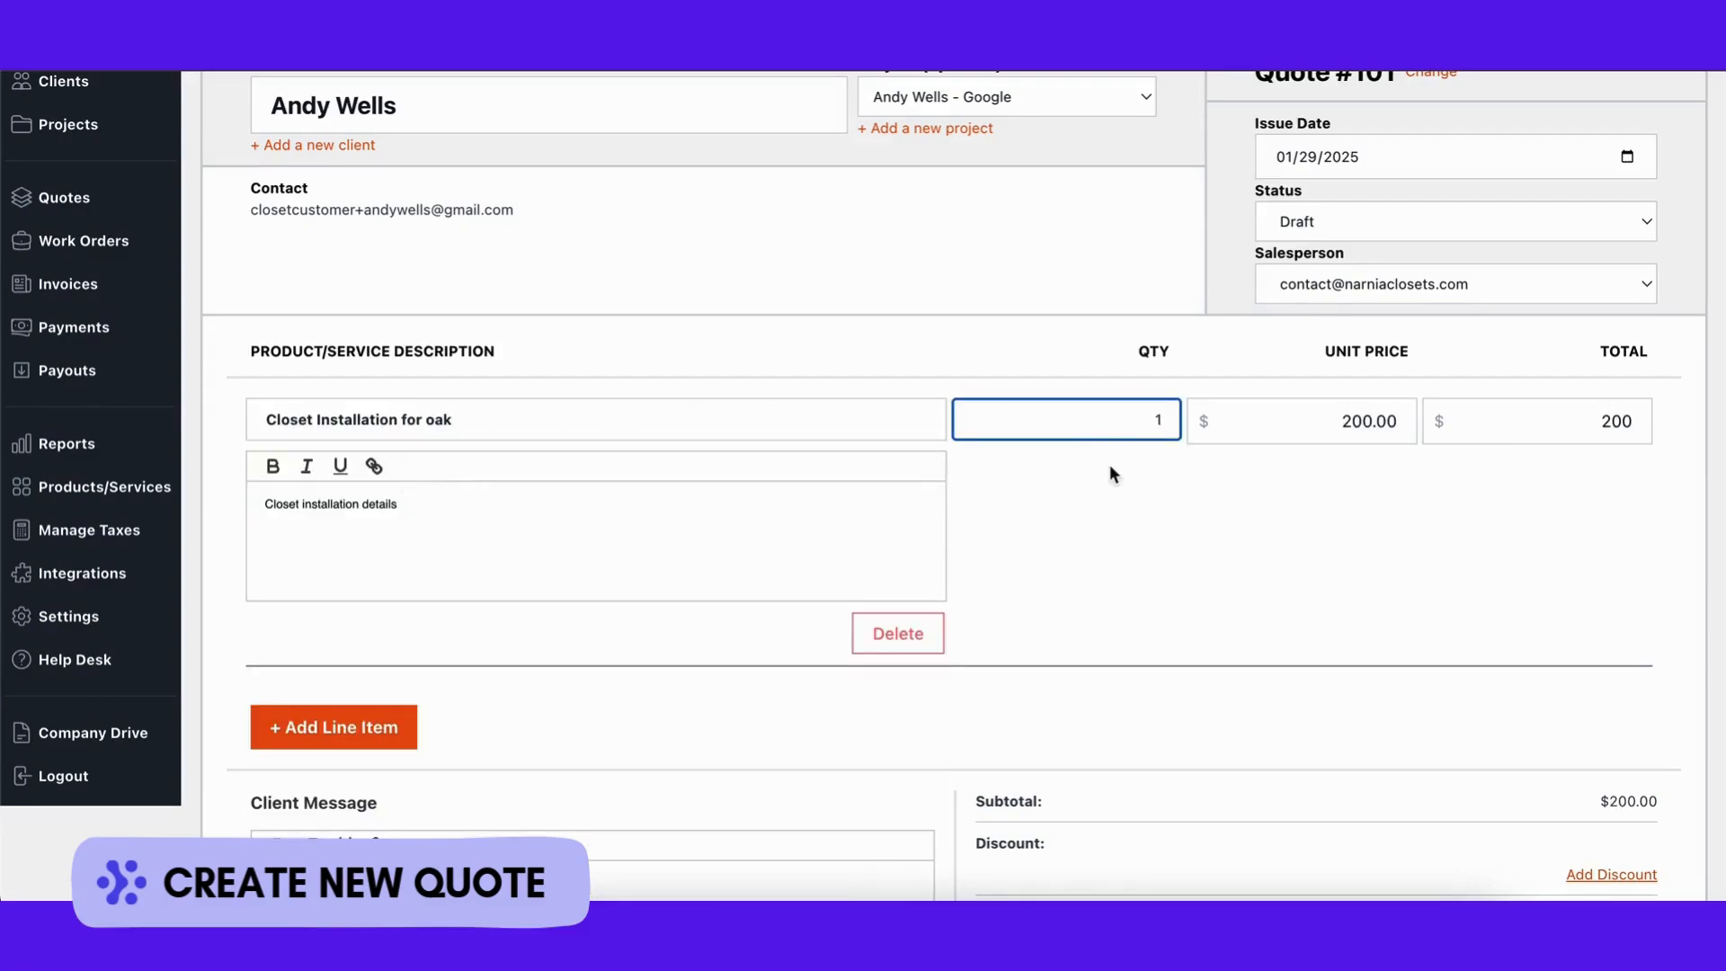
click(1111, 544)
Step: Add a second line of 3 Mahogany closet doors ($1305), bringing the subtotal to $1505.00
scroll(1108, 546, down, 2)
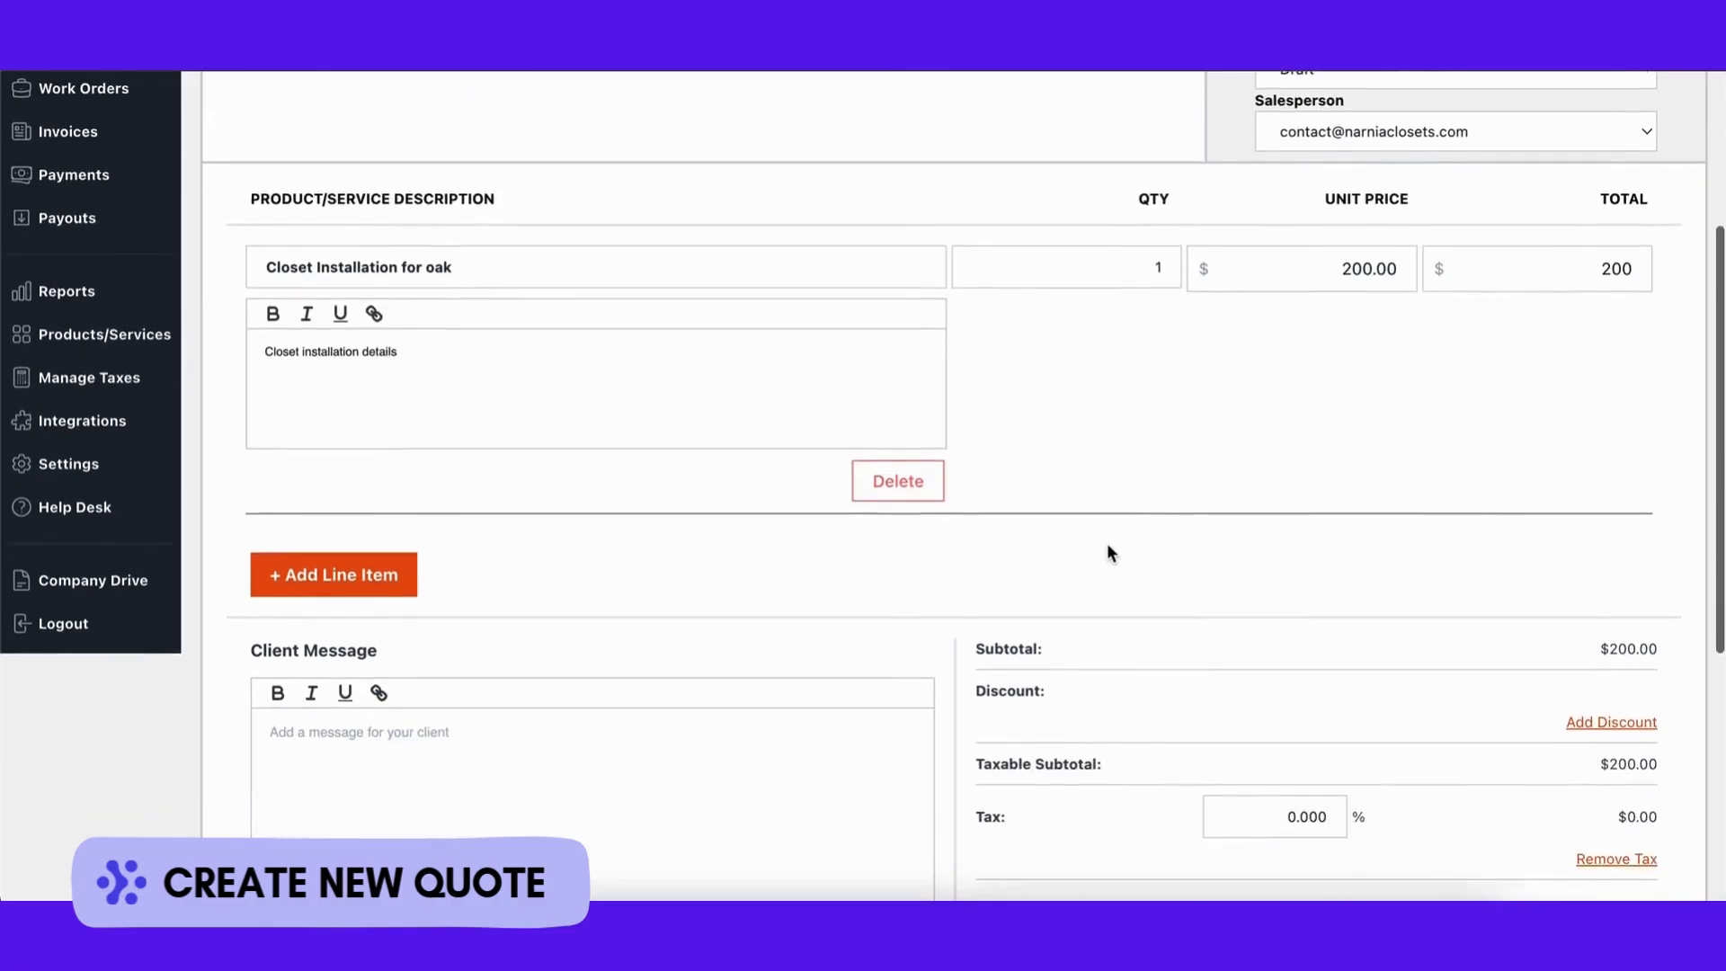
click(402, 572)
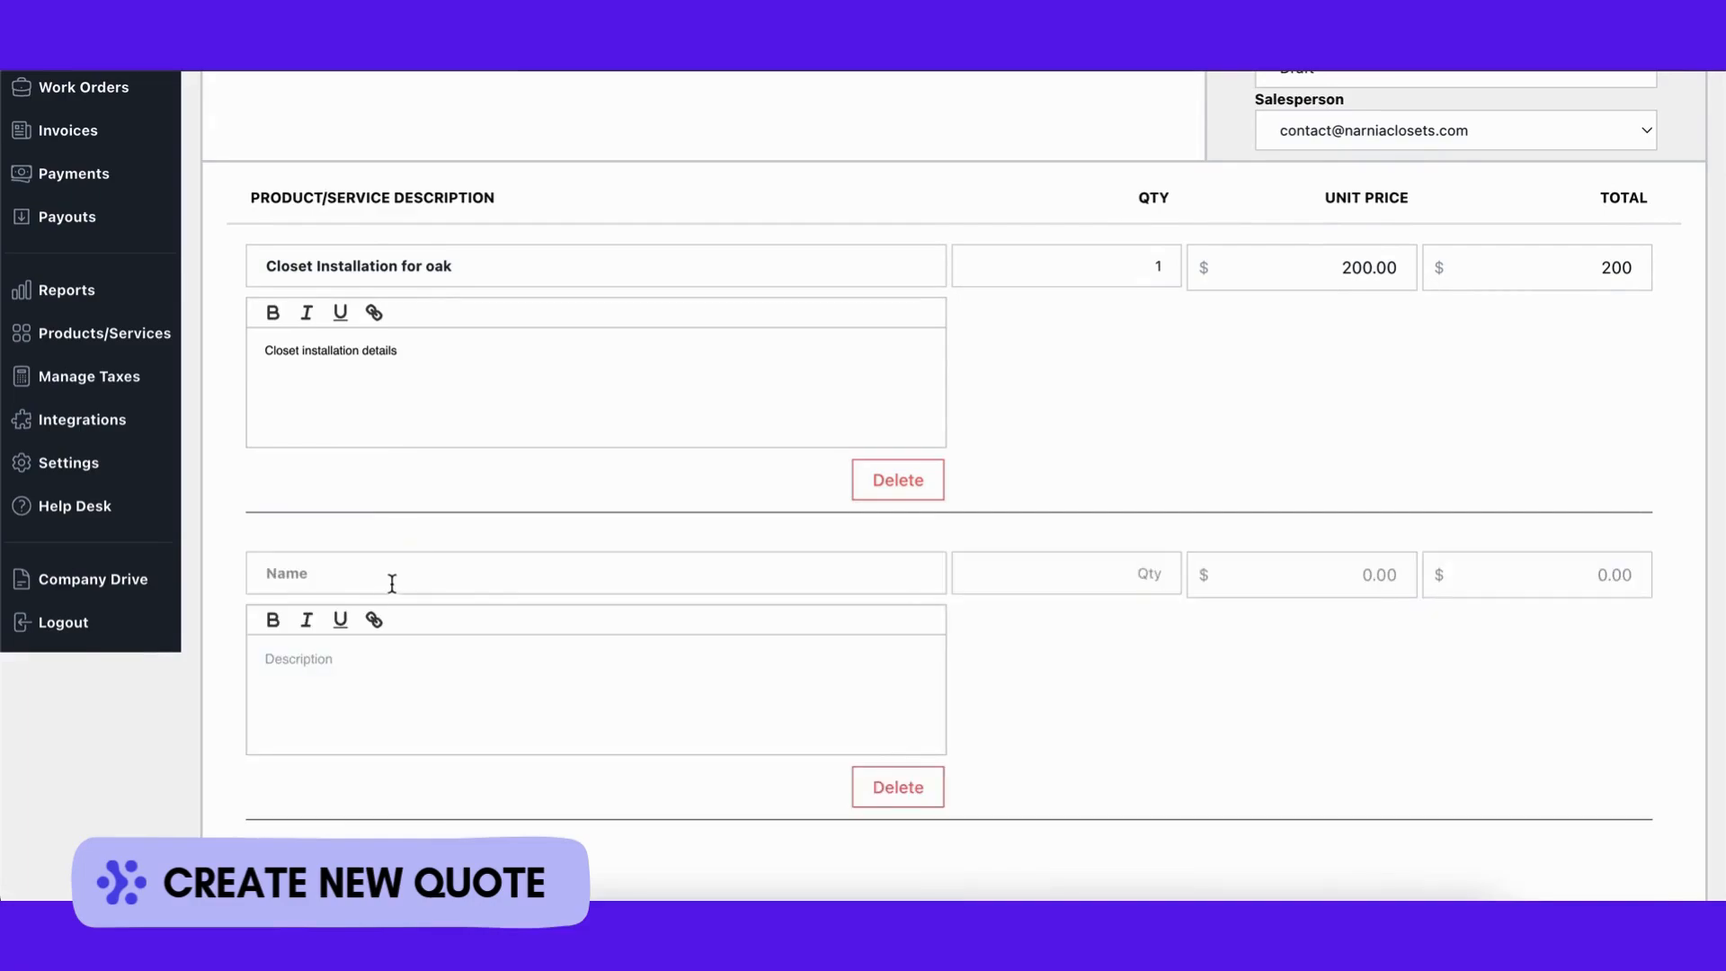
click(404, 578)
click(399, 728)
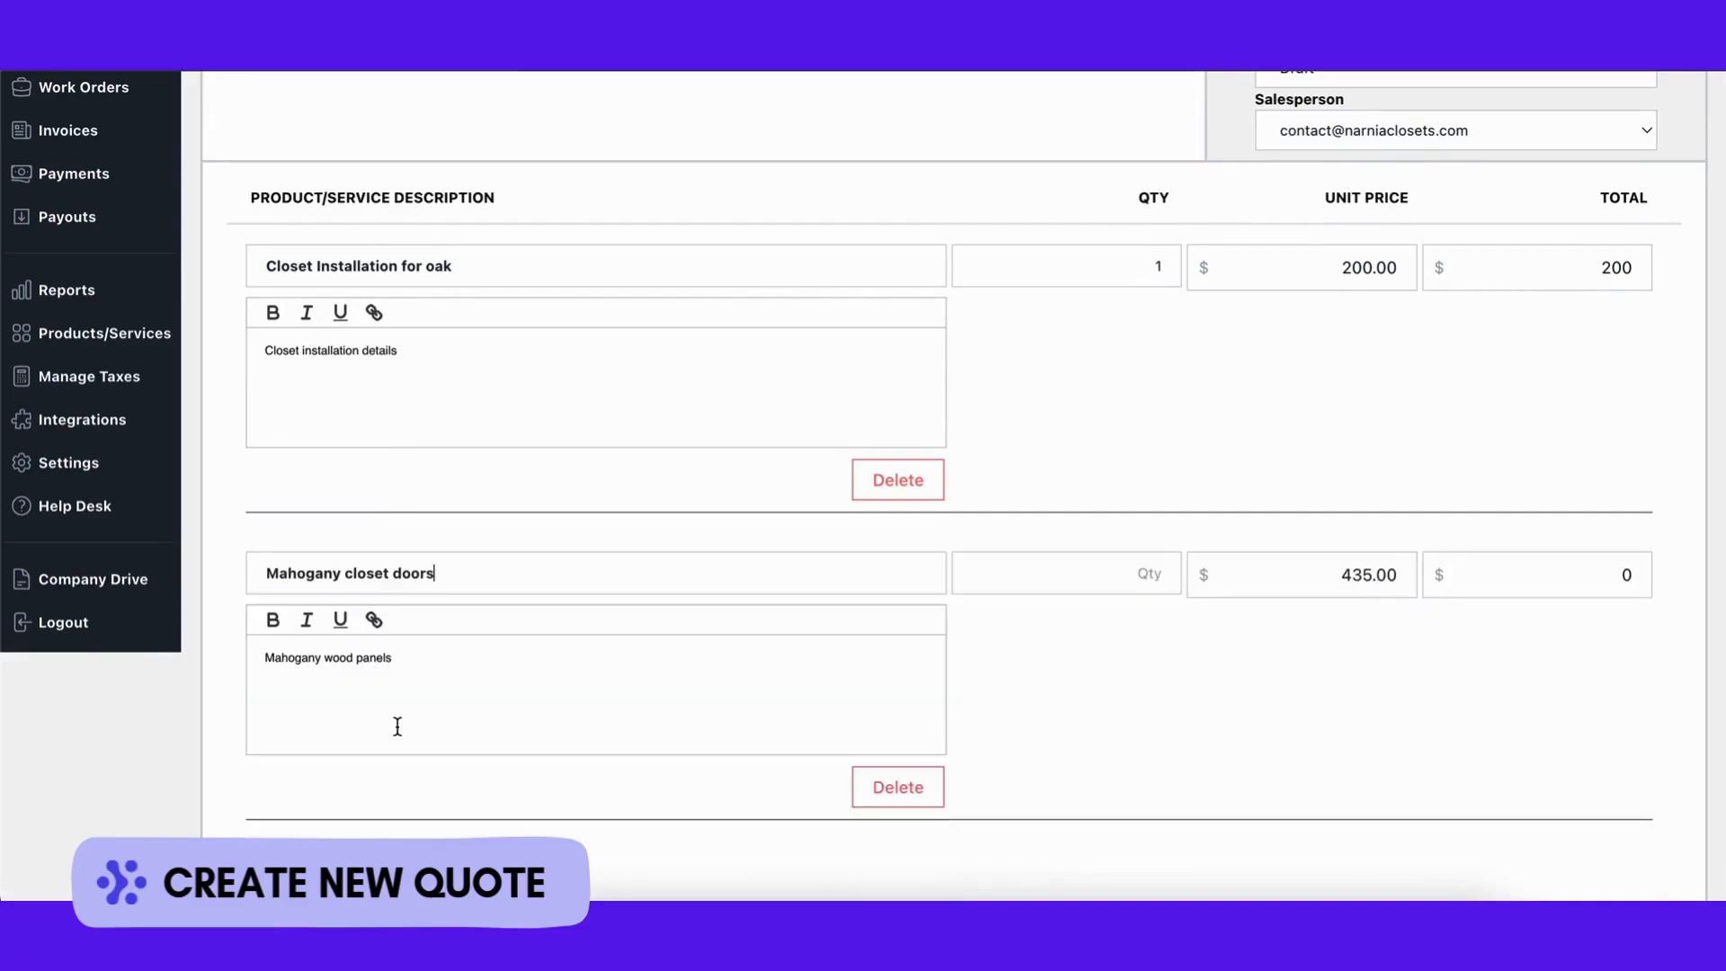
click(1109, 566)
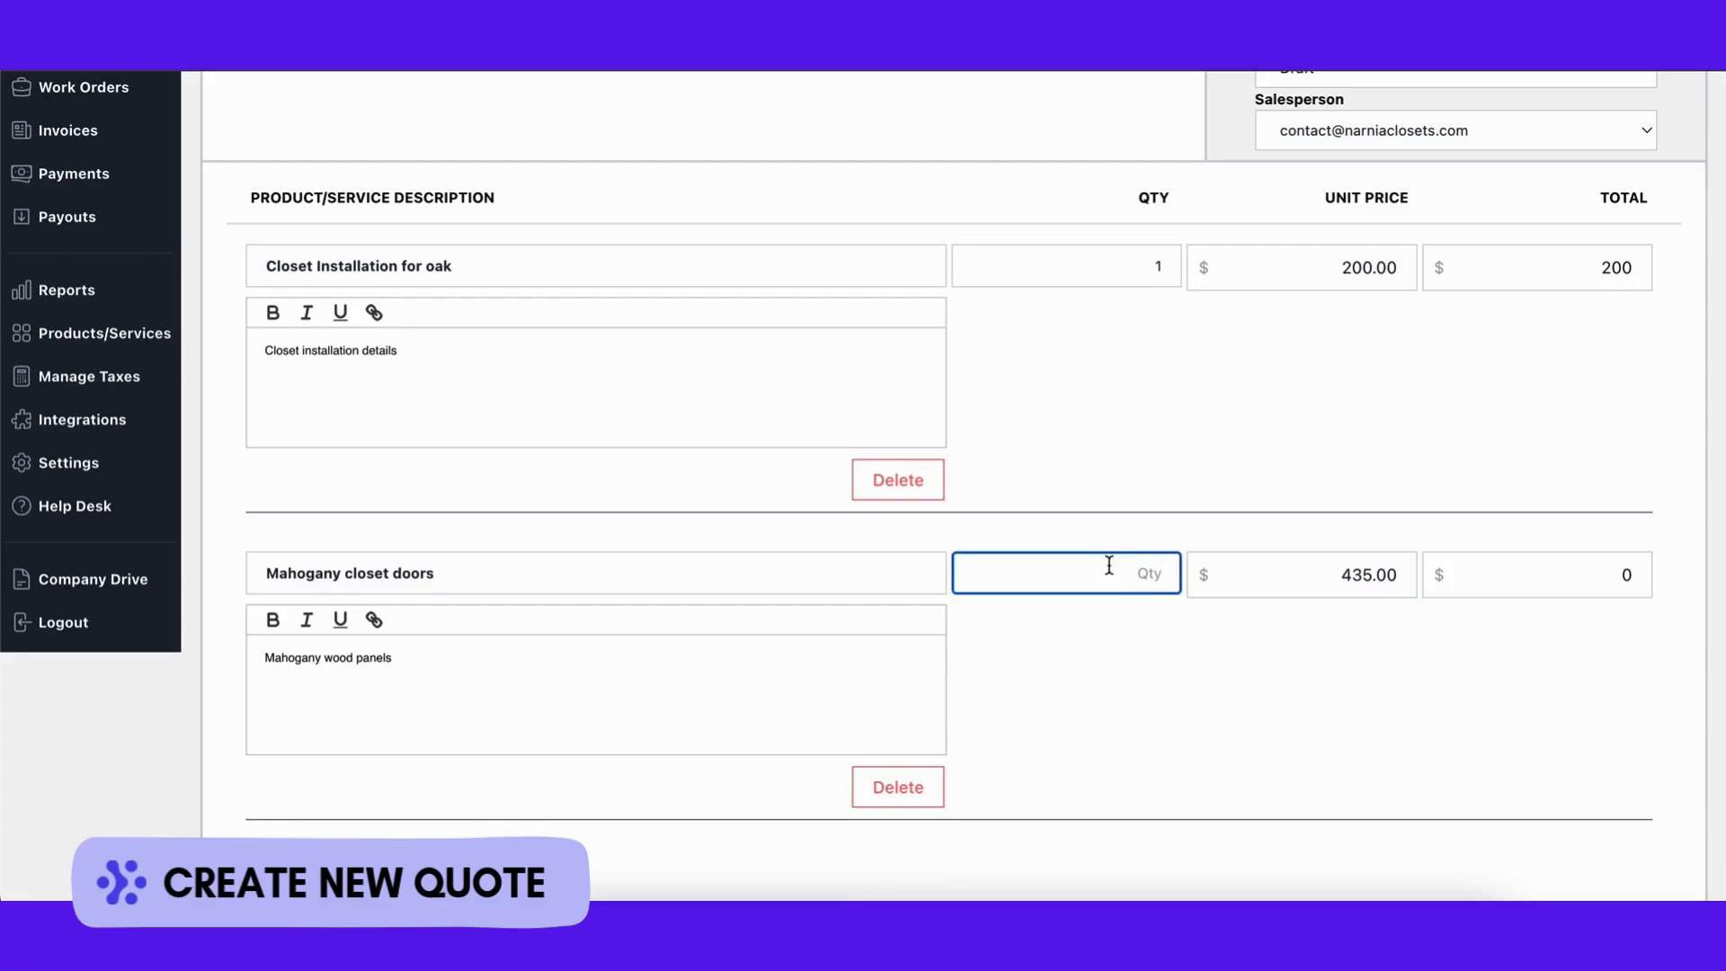
text(3)
click(1169, 741)
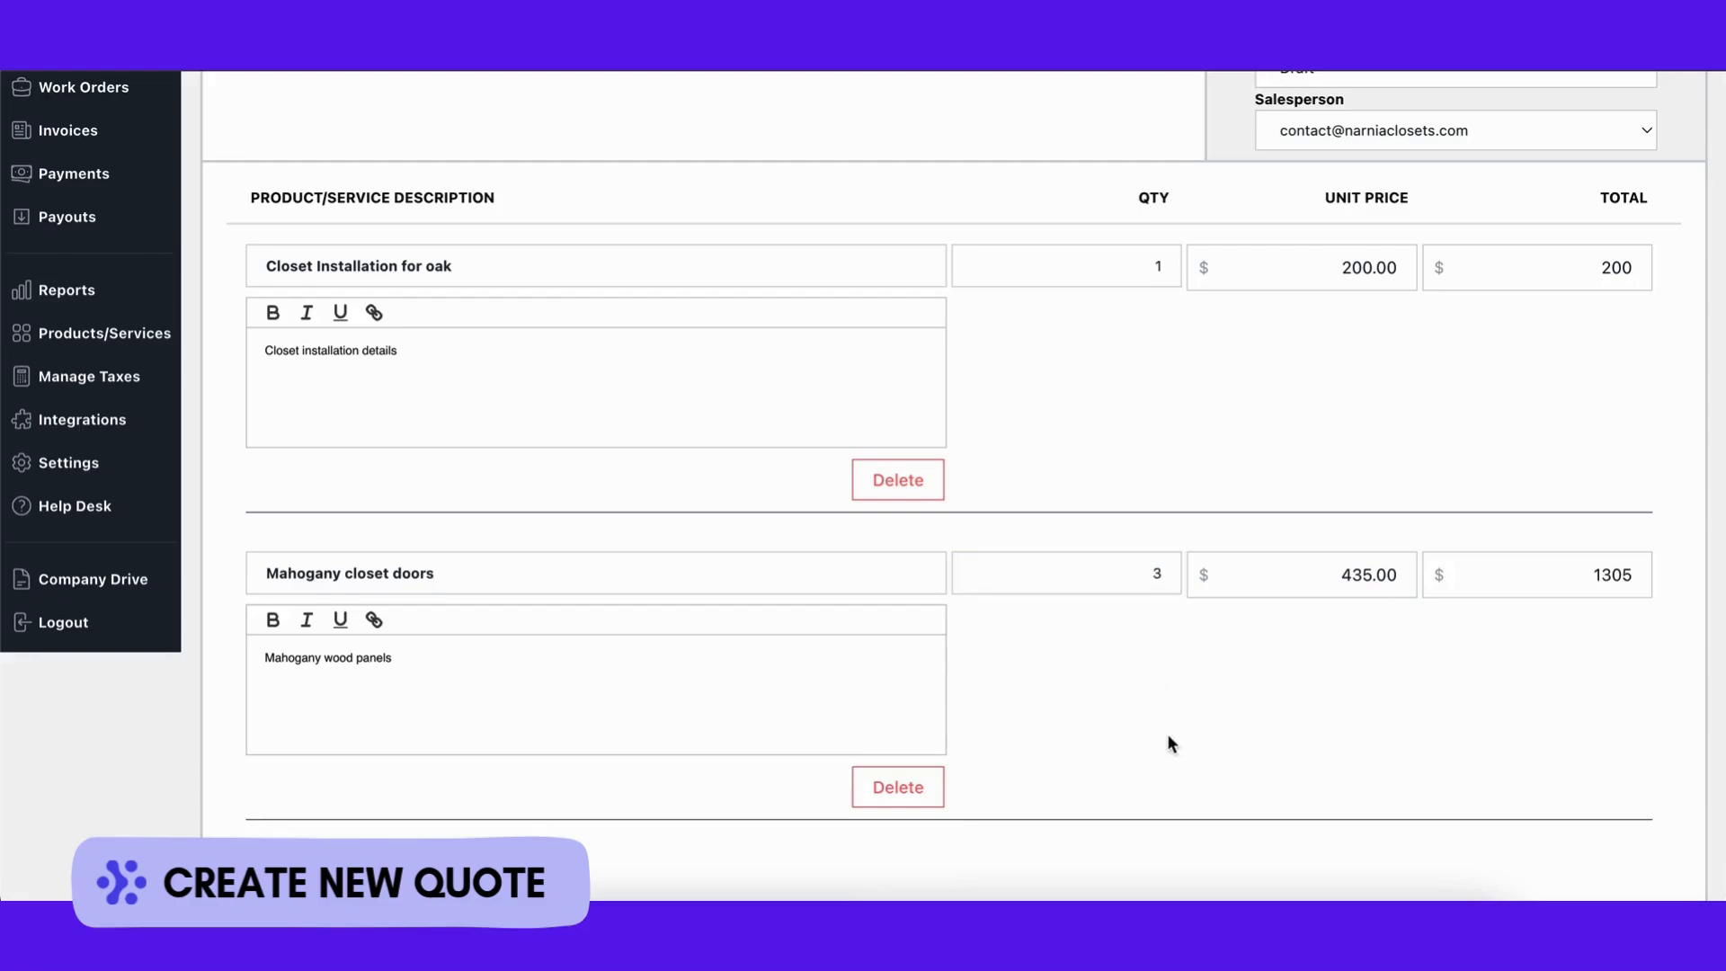
scroll(1167, 742, down, 1)
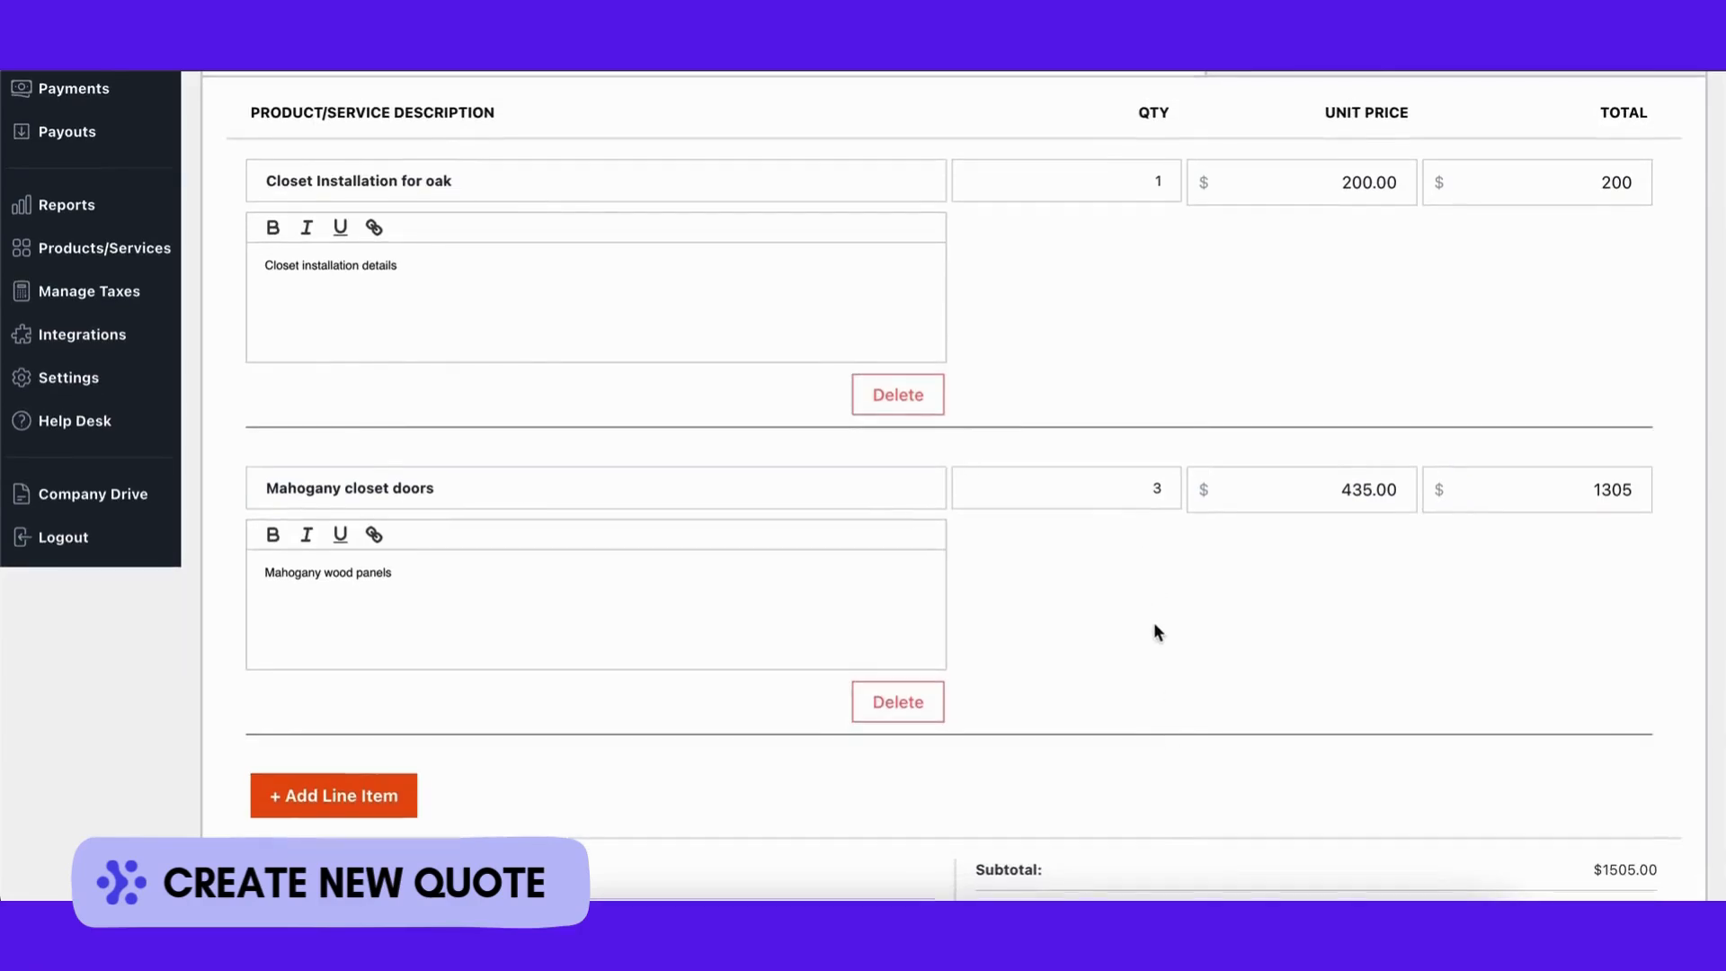
scroll(1157, 631, down, 5)
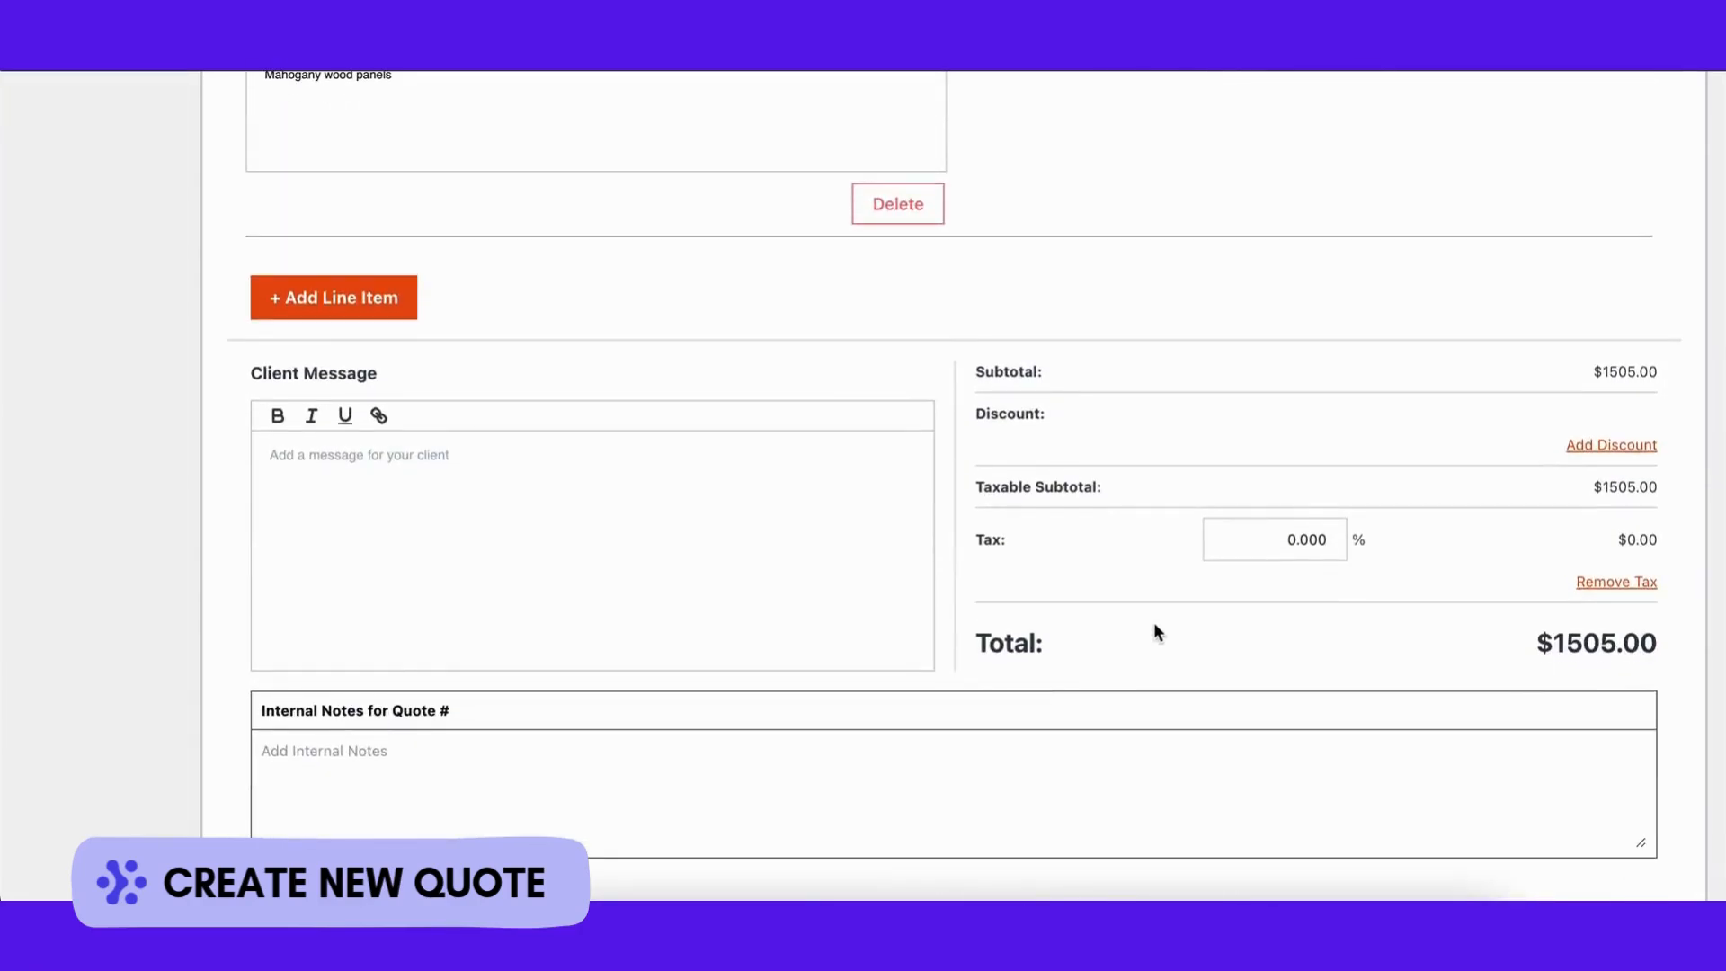
Step: Add a discount to the quote totals, kept at 0 percent
click(1609, 444)
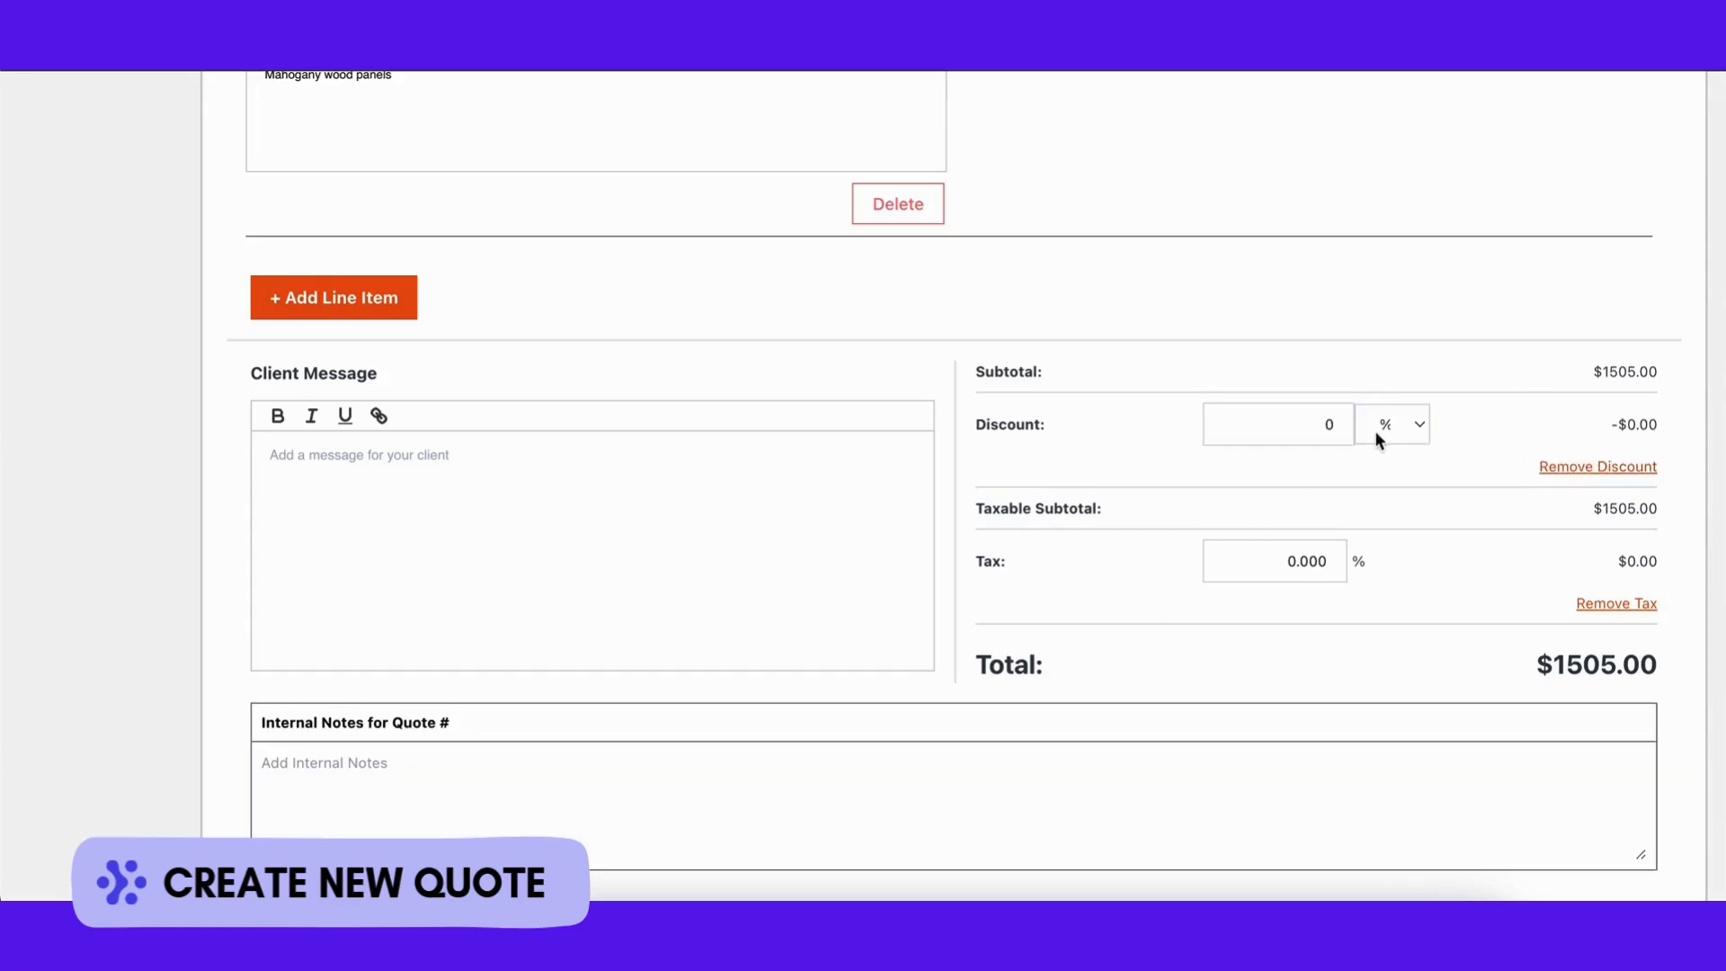
click(1408, 429)
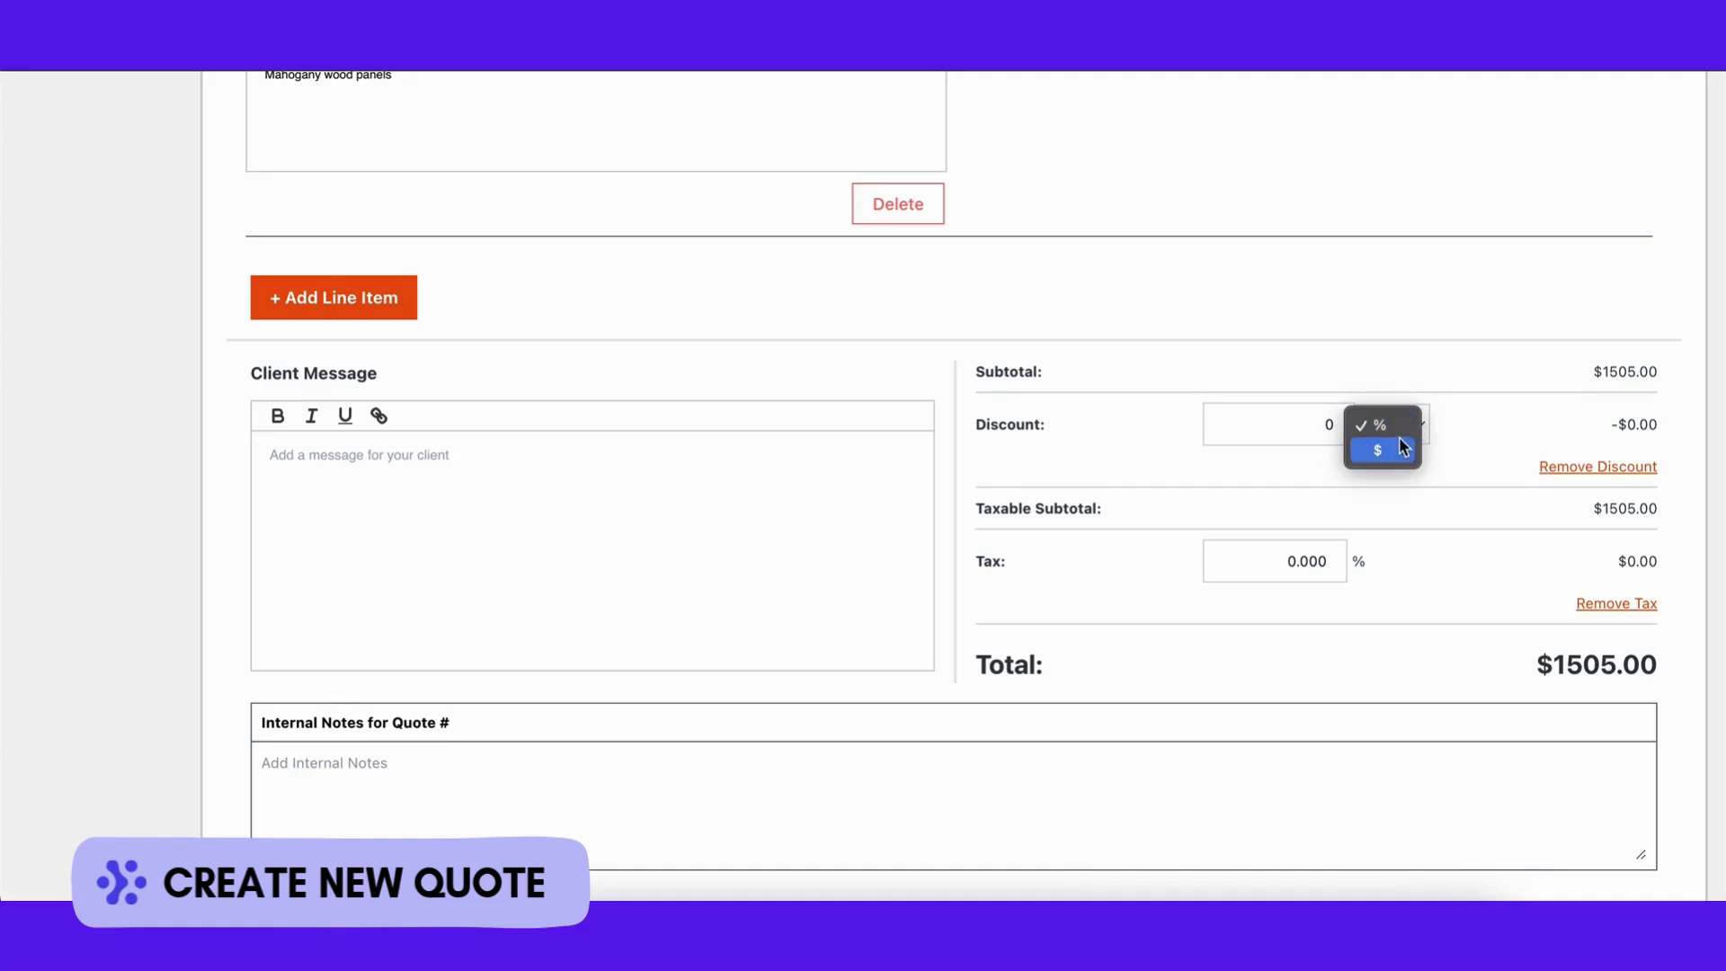
click(1464, 423)
Step: Apply the illinois tax 10% rate ($150.50), making the quote total $1655.50
click(1301, 559)
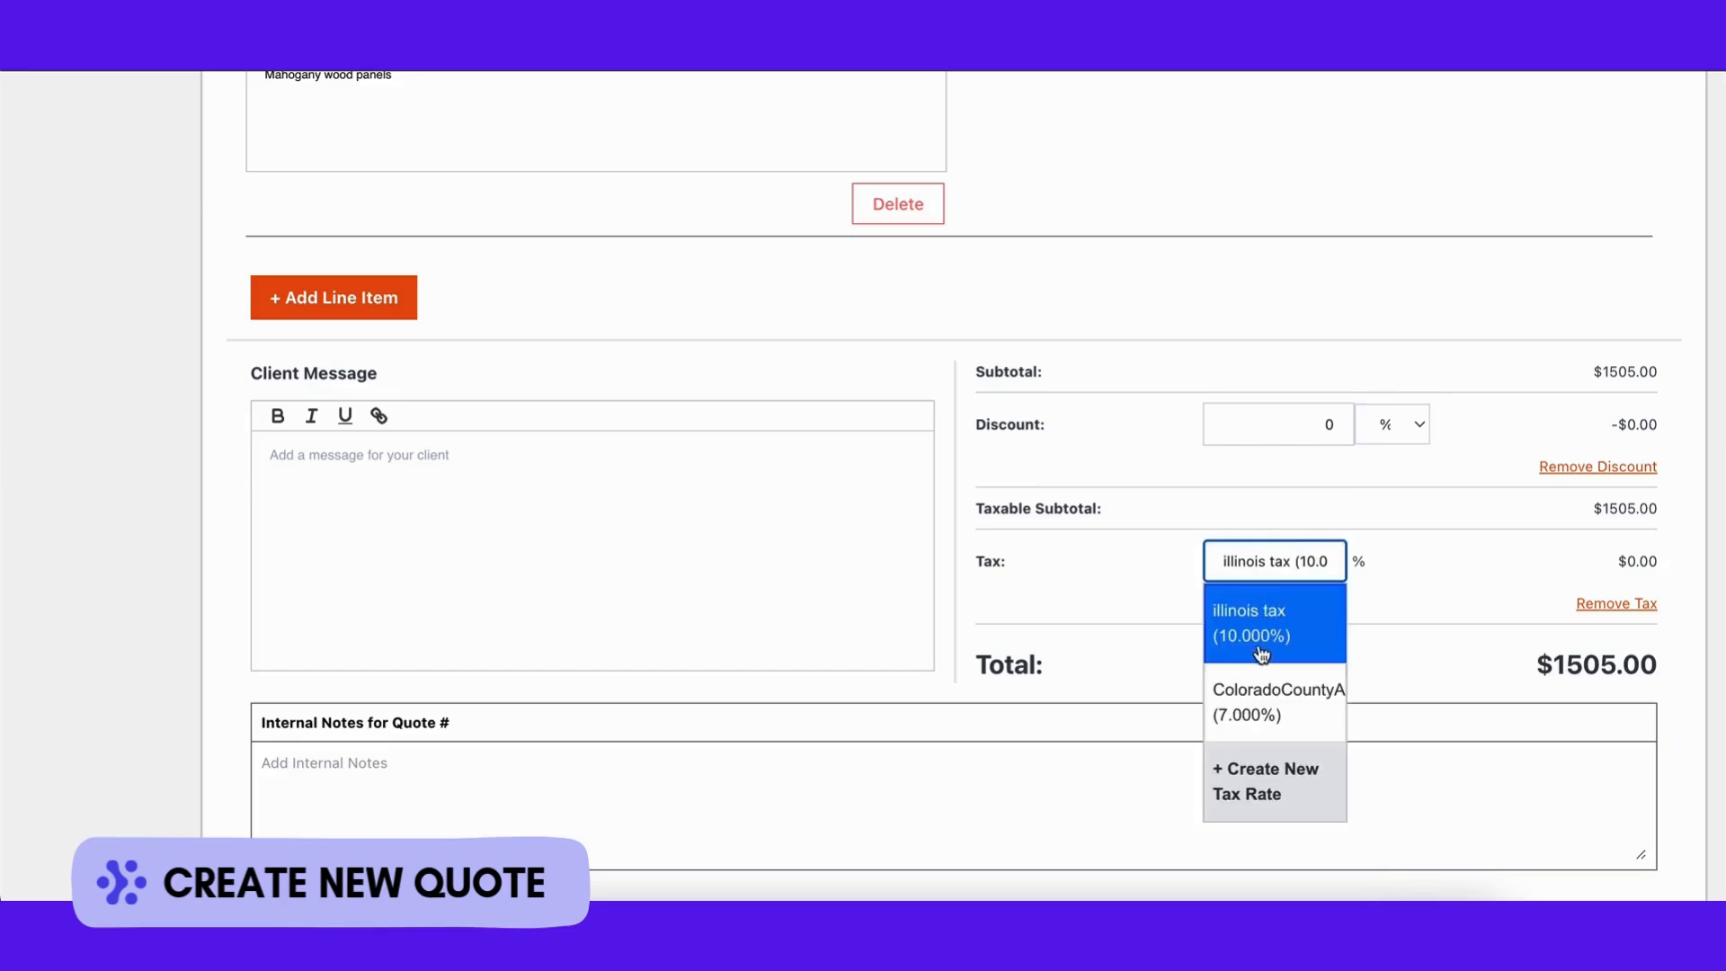
click(1276, 630)
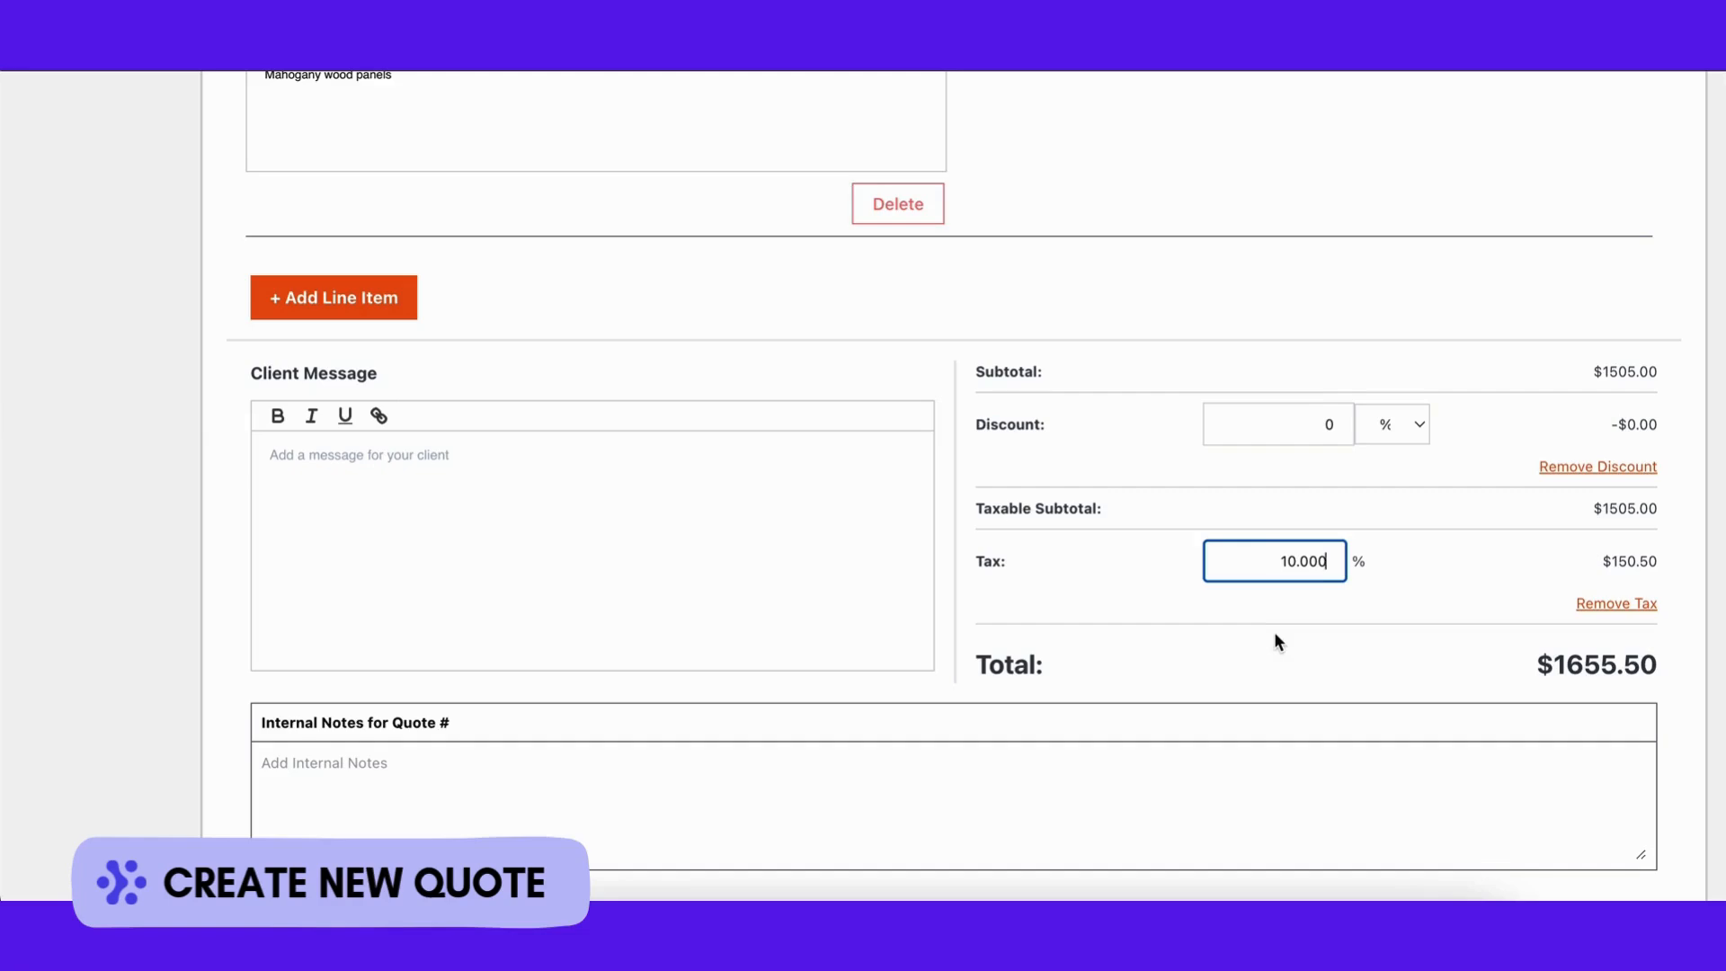
scroll(1278, 640, down, 2)
scroll(1278, 640, down, 1)
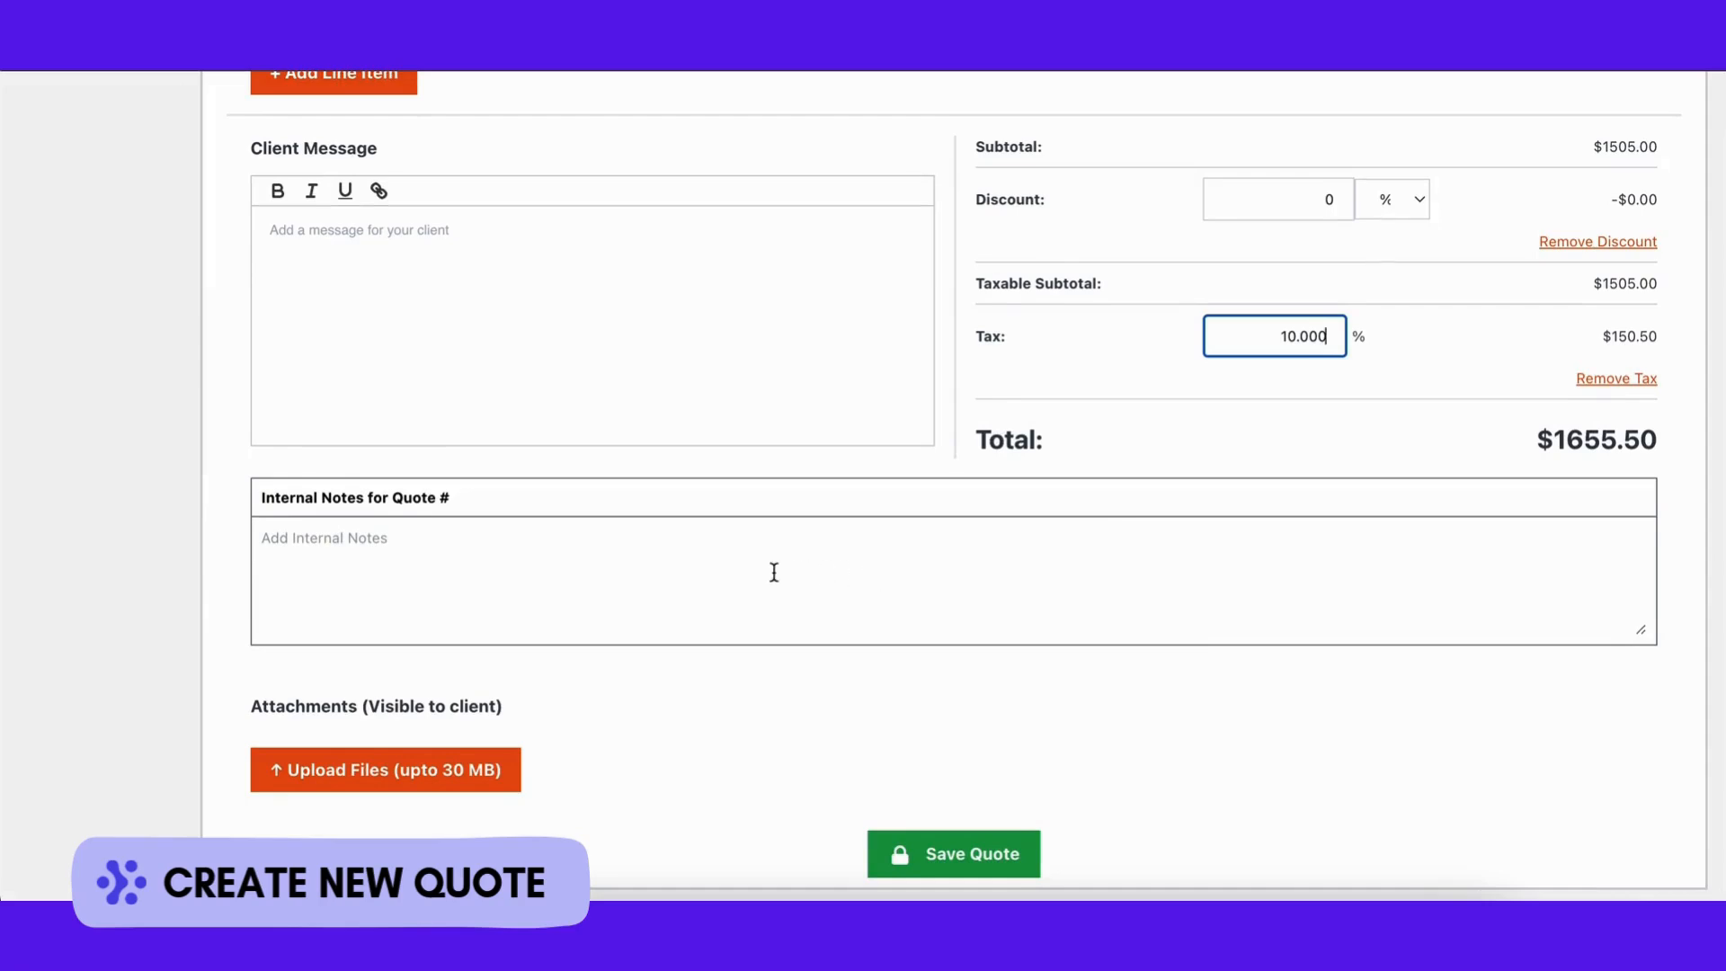
click(483, 778)
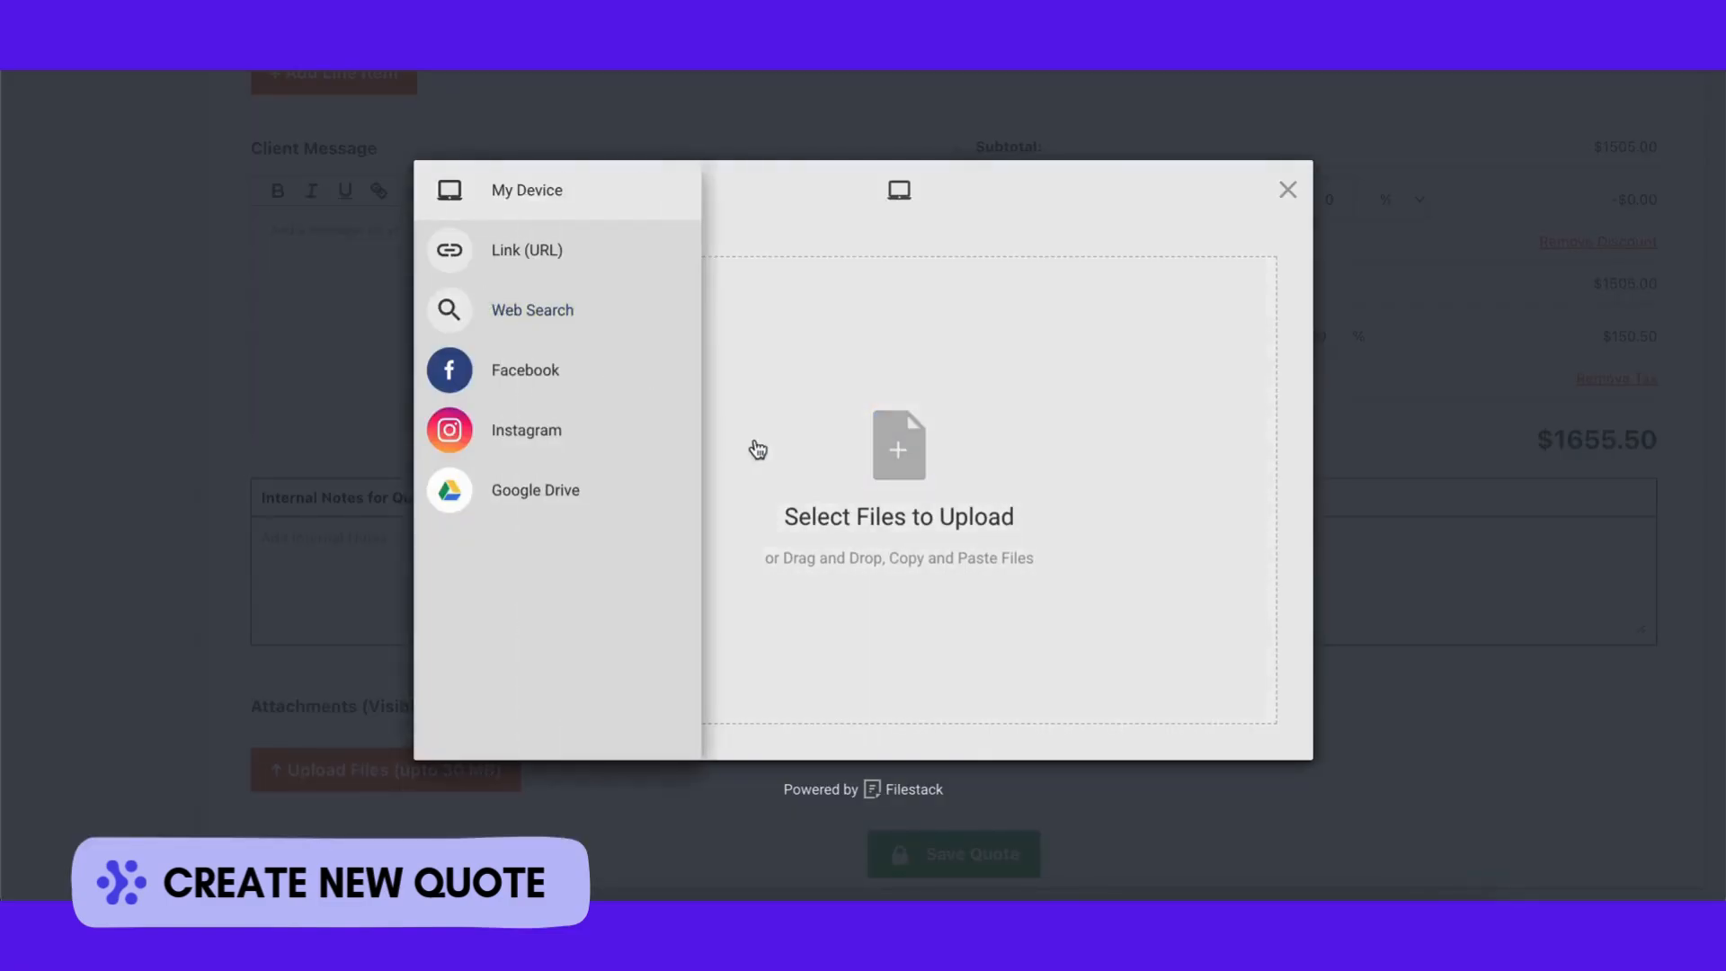
Step: Close the attachment window without files and save the quote as draft Quote #101
click(1286, 189)
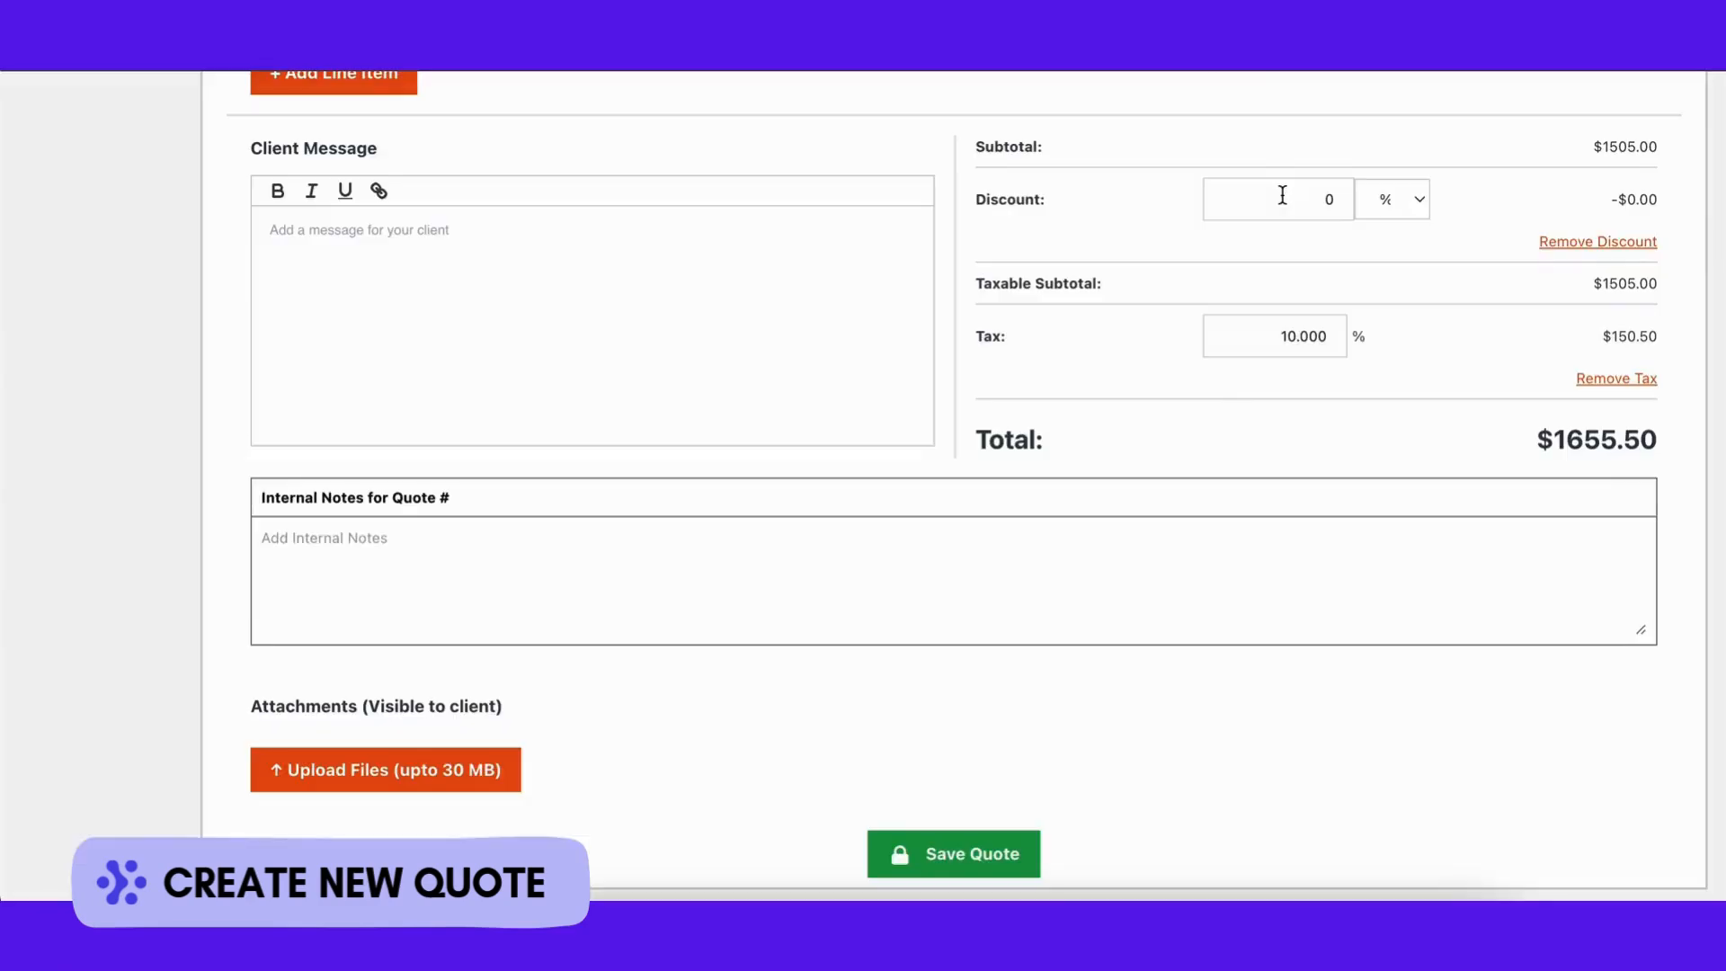
click(995, 846)
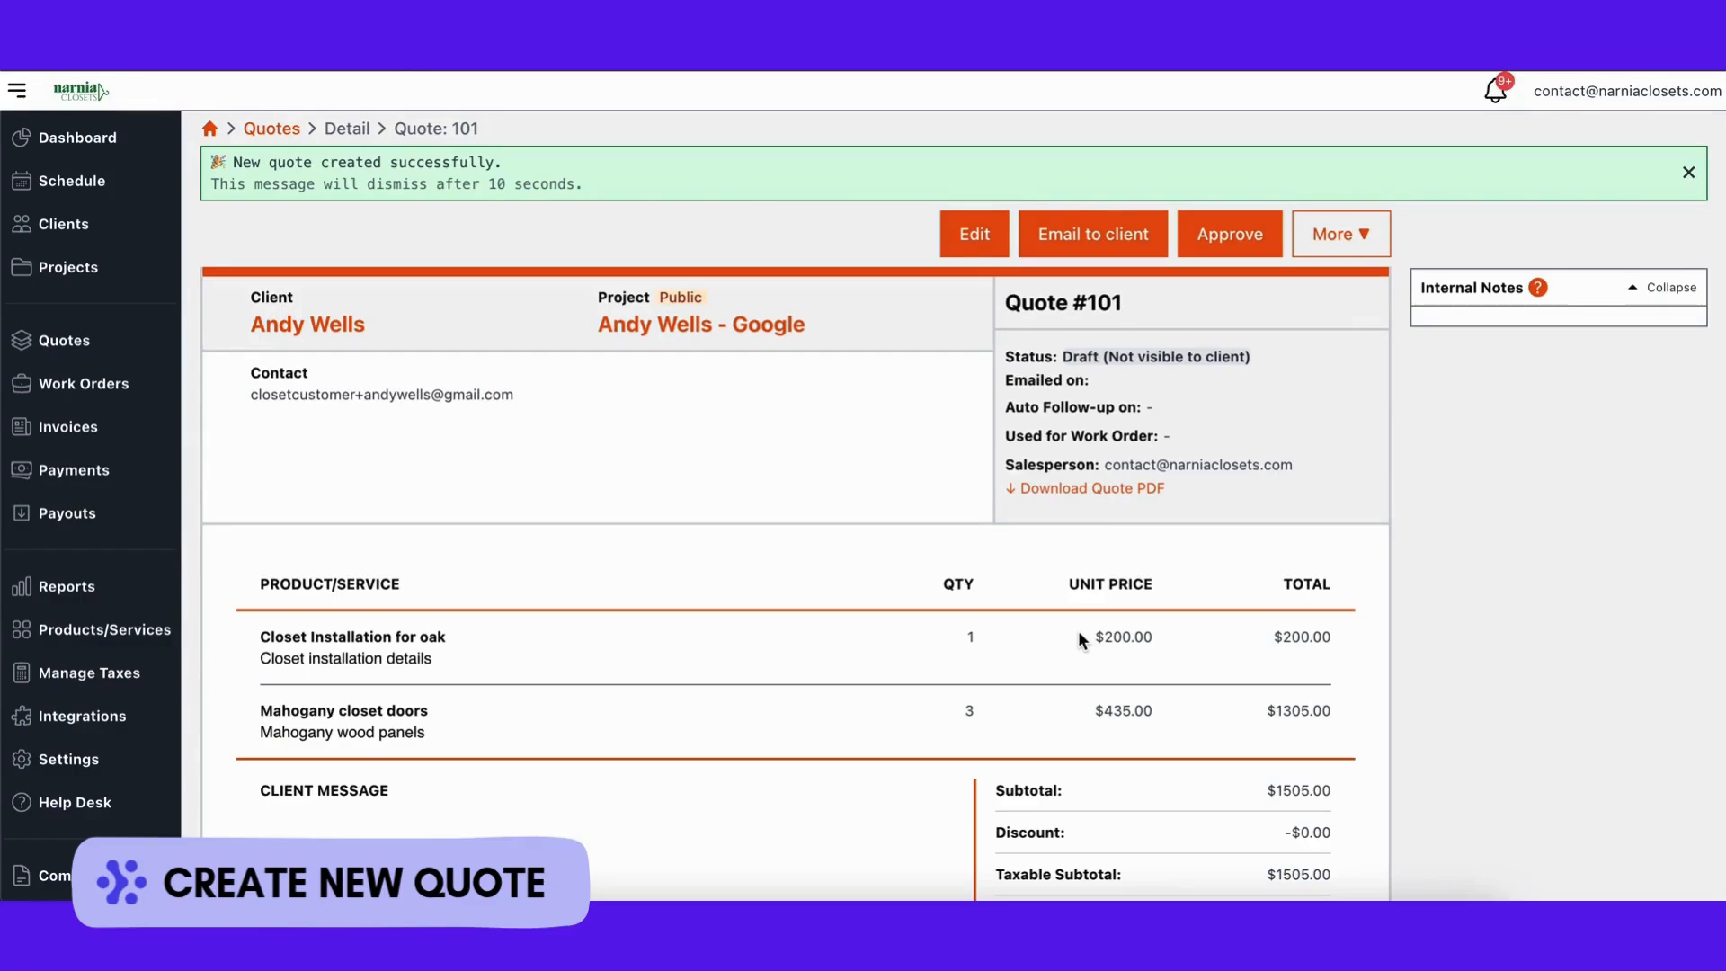
scroll(1078, 634, down, 1)
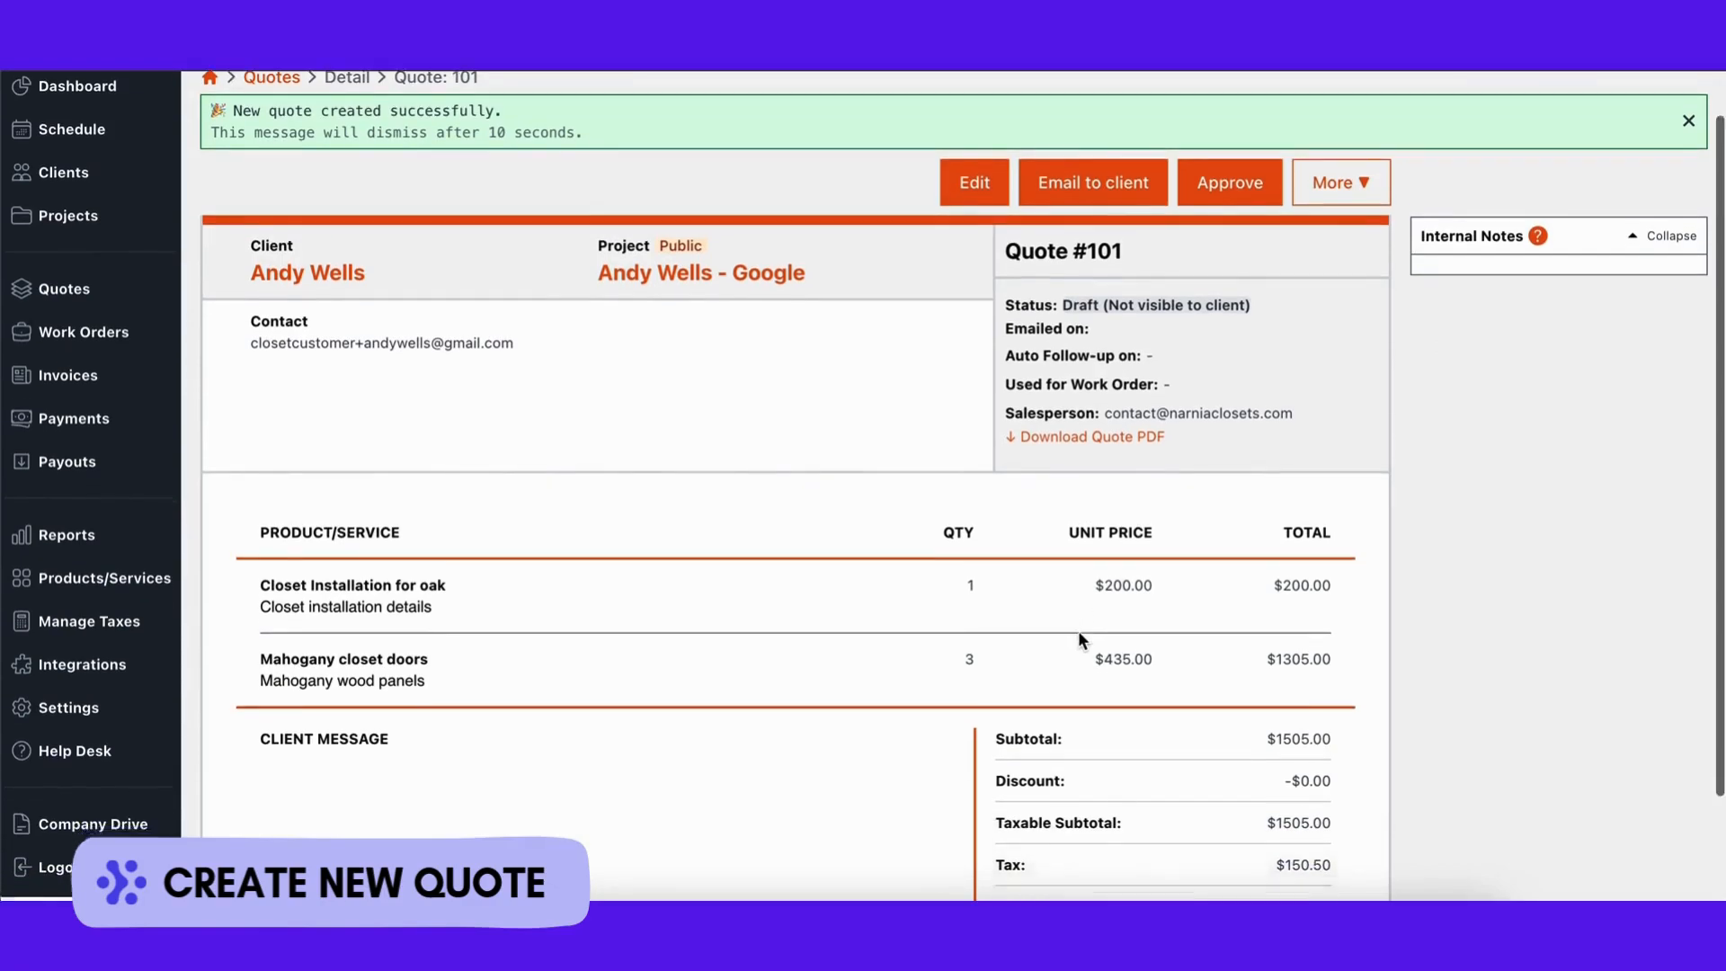
scroll(1076, 638, down, 3)
scroll(1077, 638, up, 4)
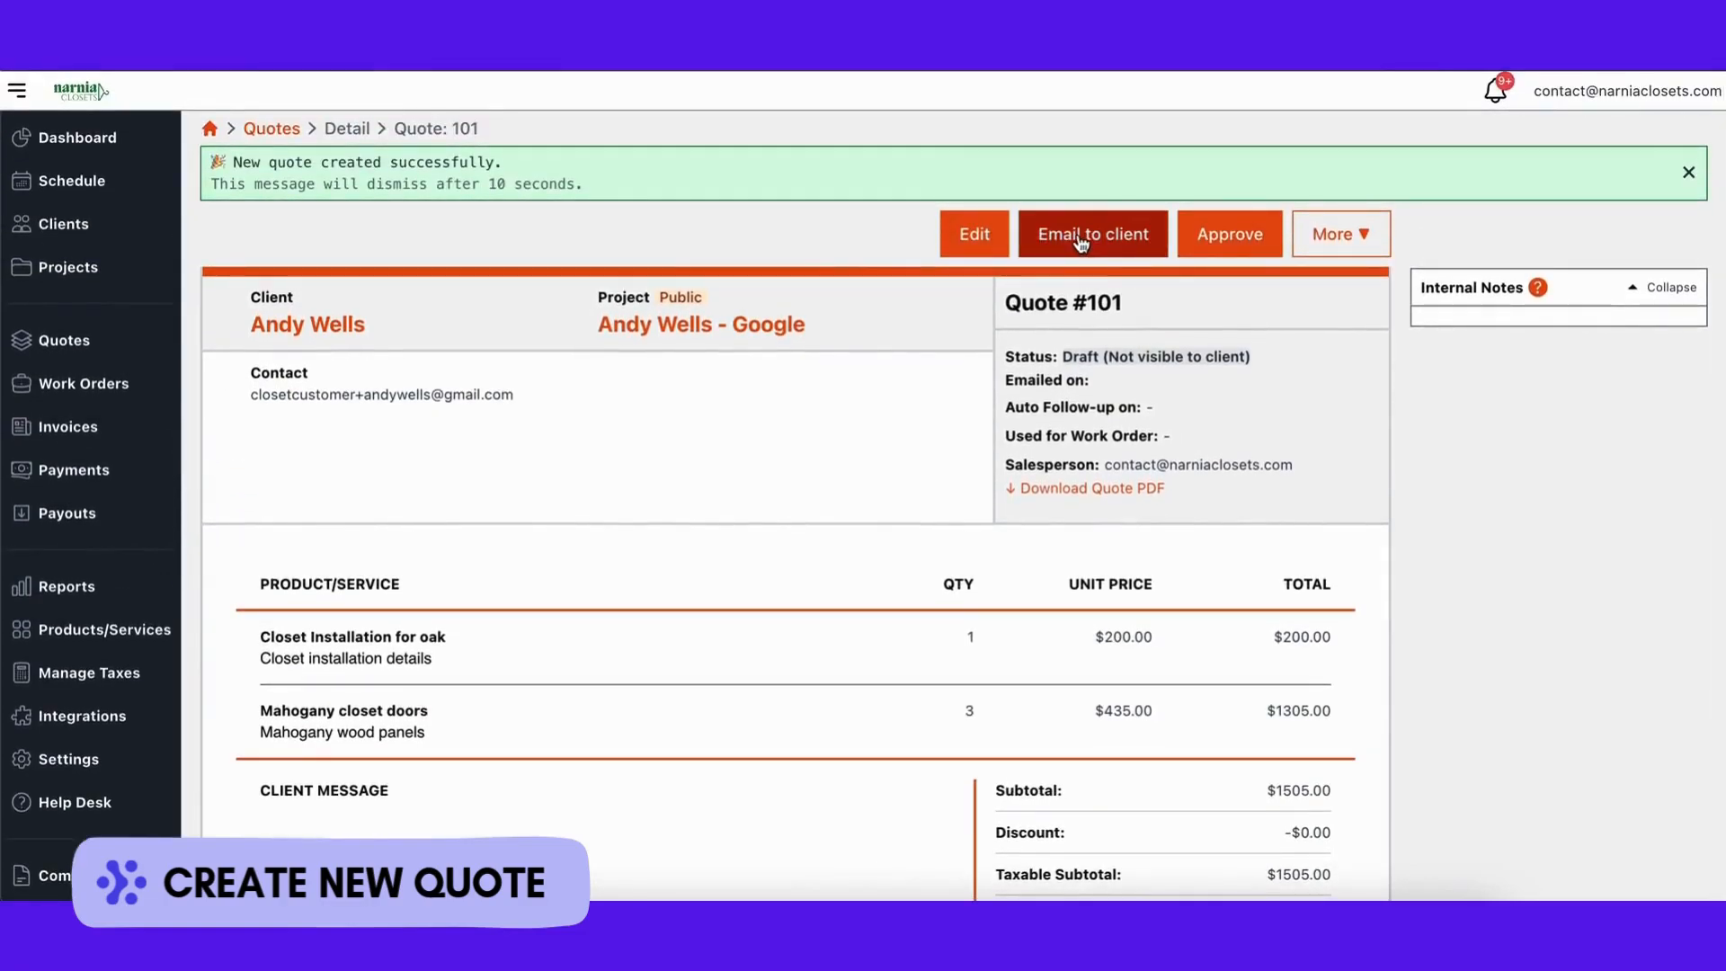
click(1089, 185)
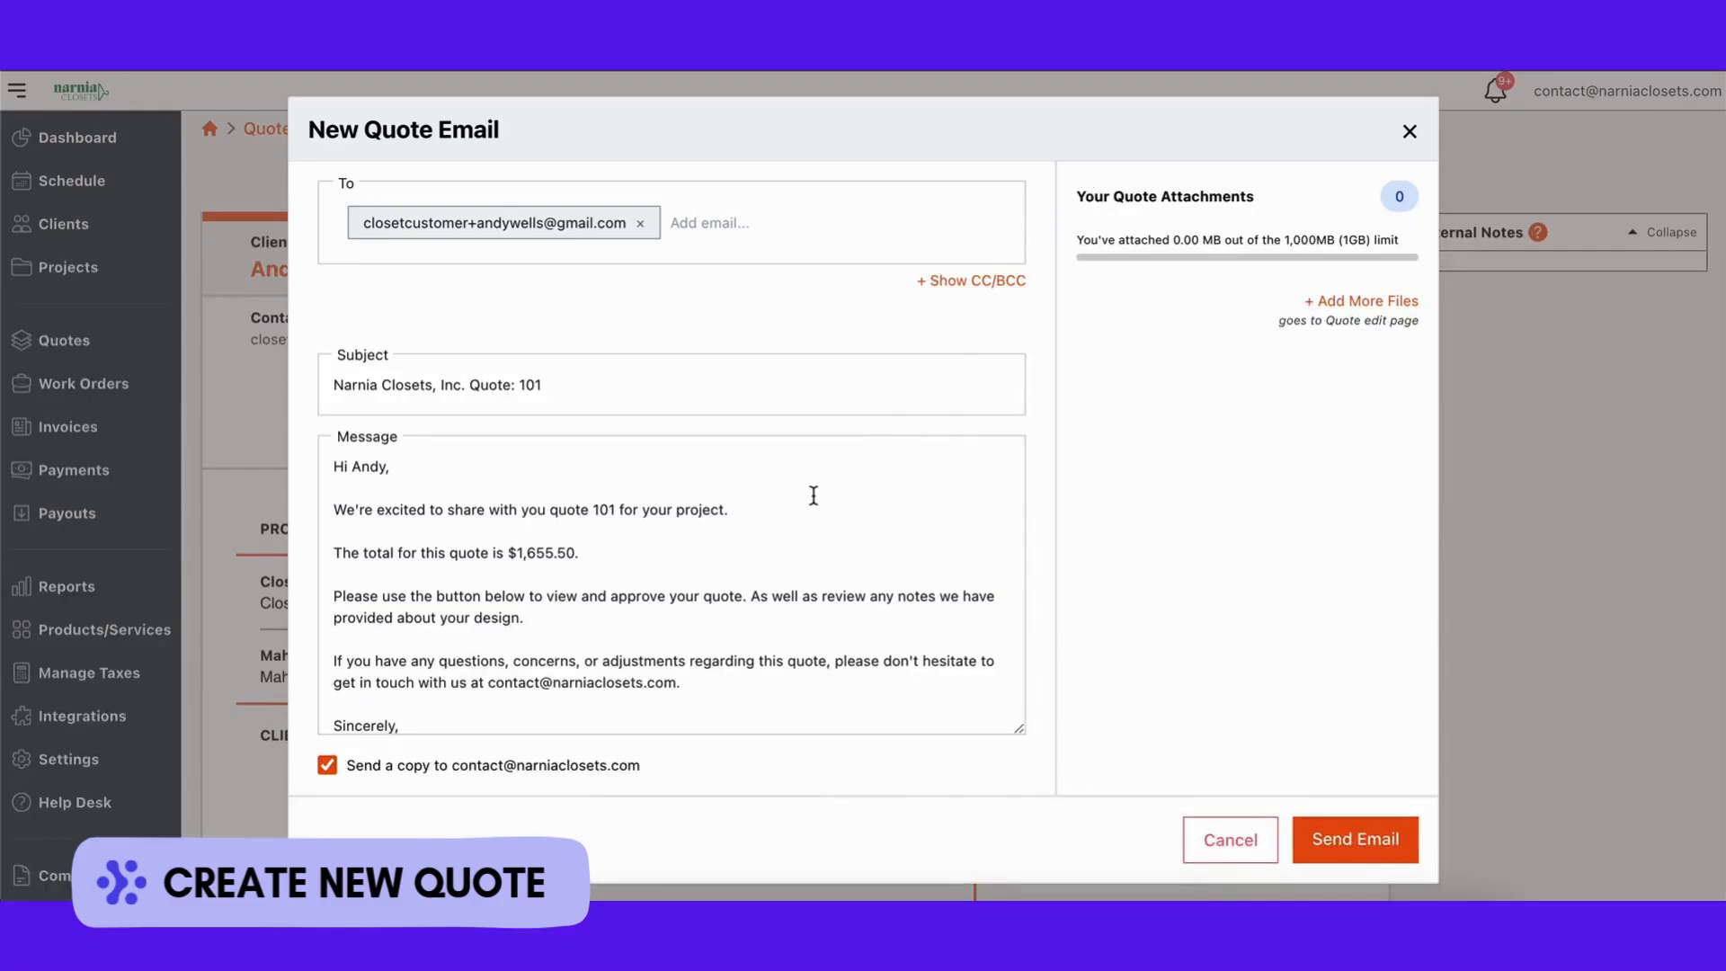
Step: In the quote email, reveal the CC and BCC fields and keep the send-a-copy option enabled
click(791, 226)
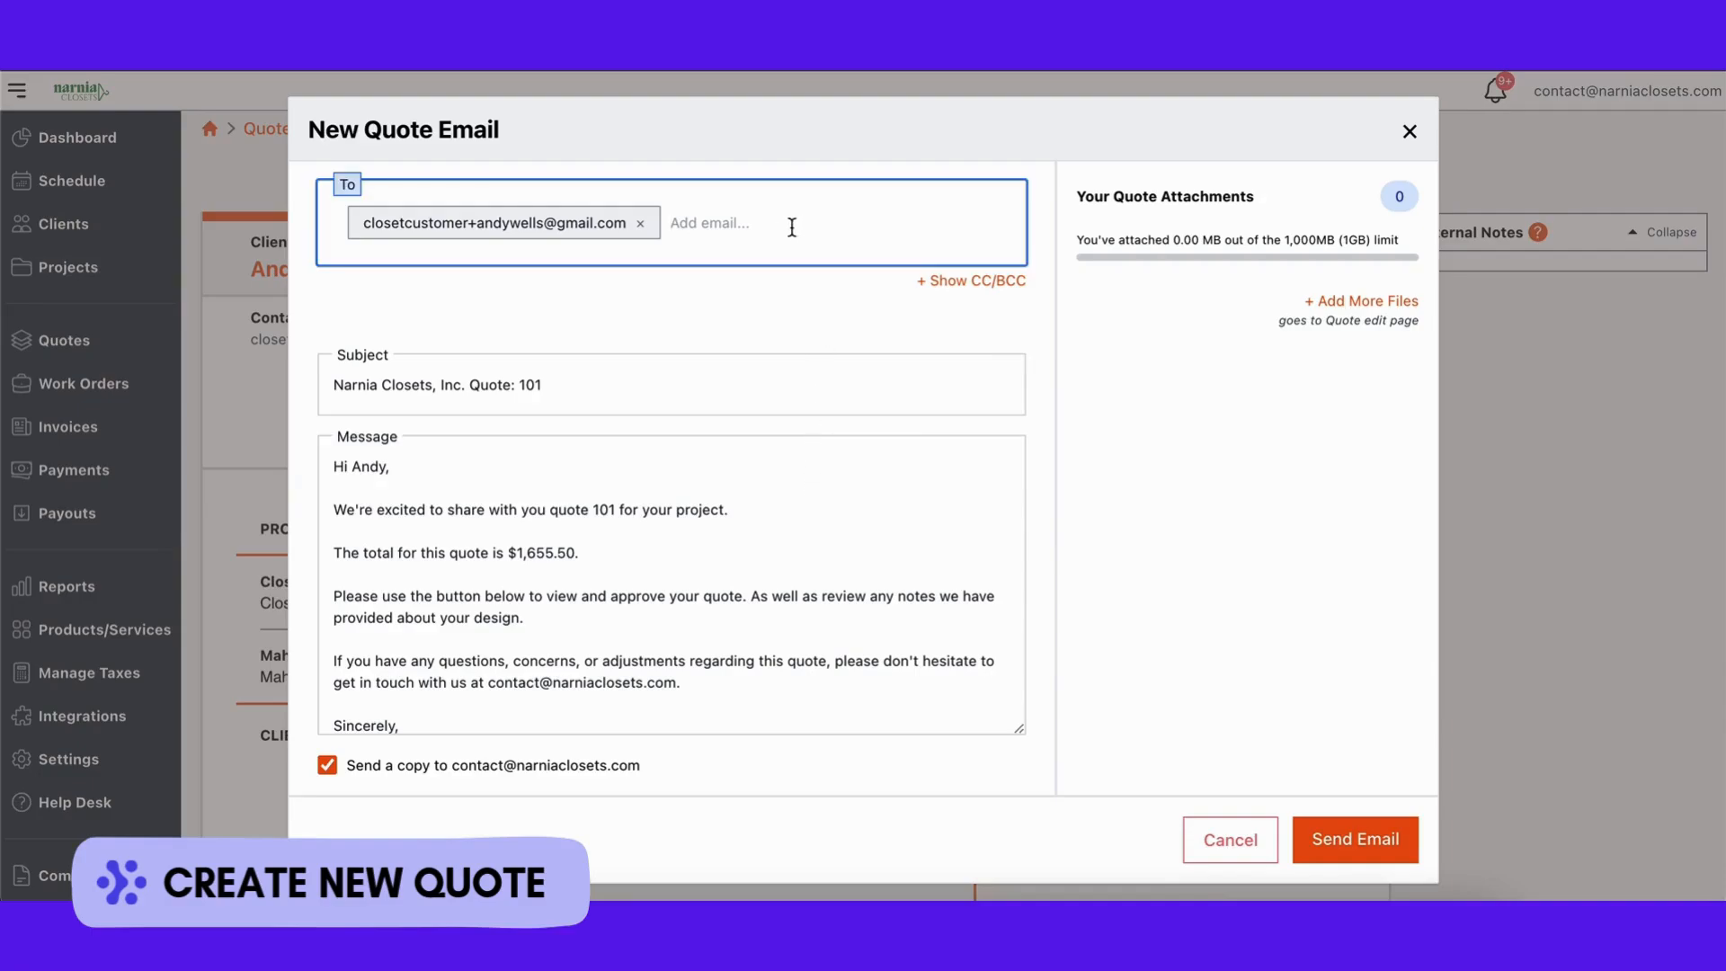
click(980, 282)
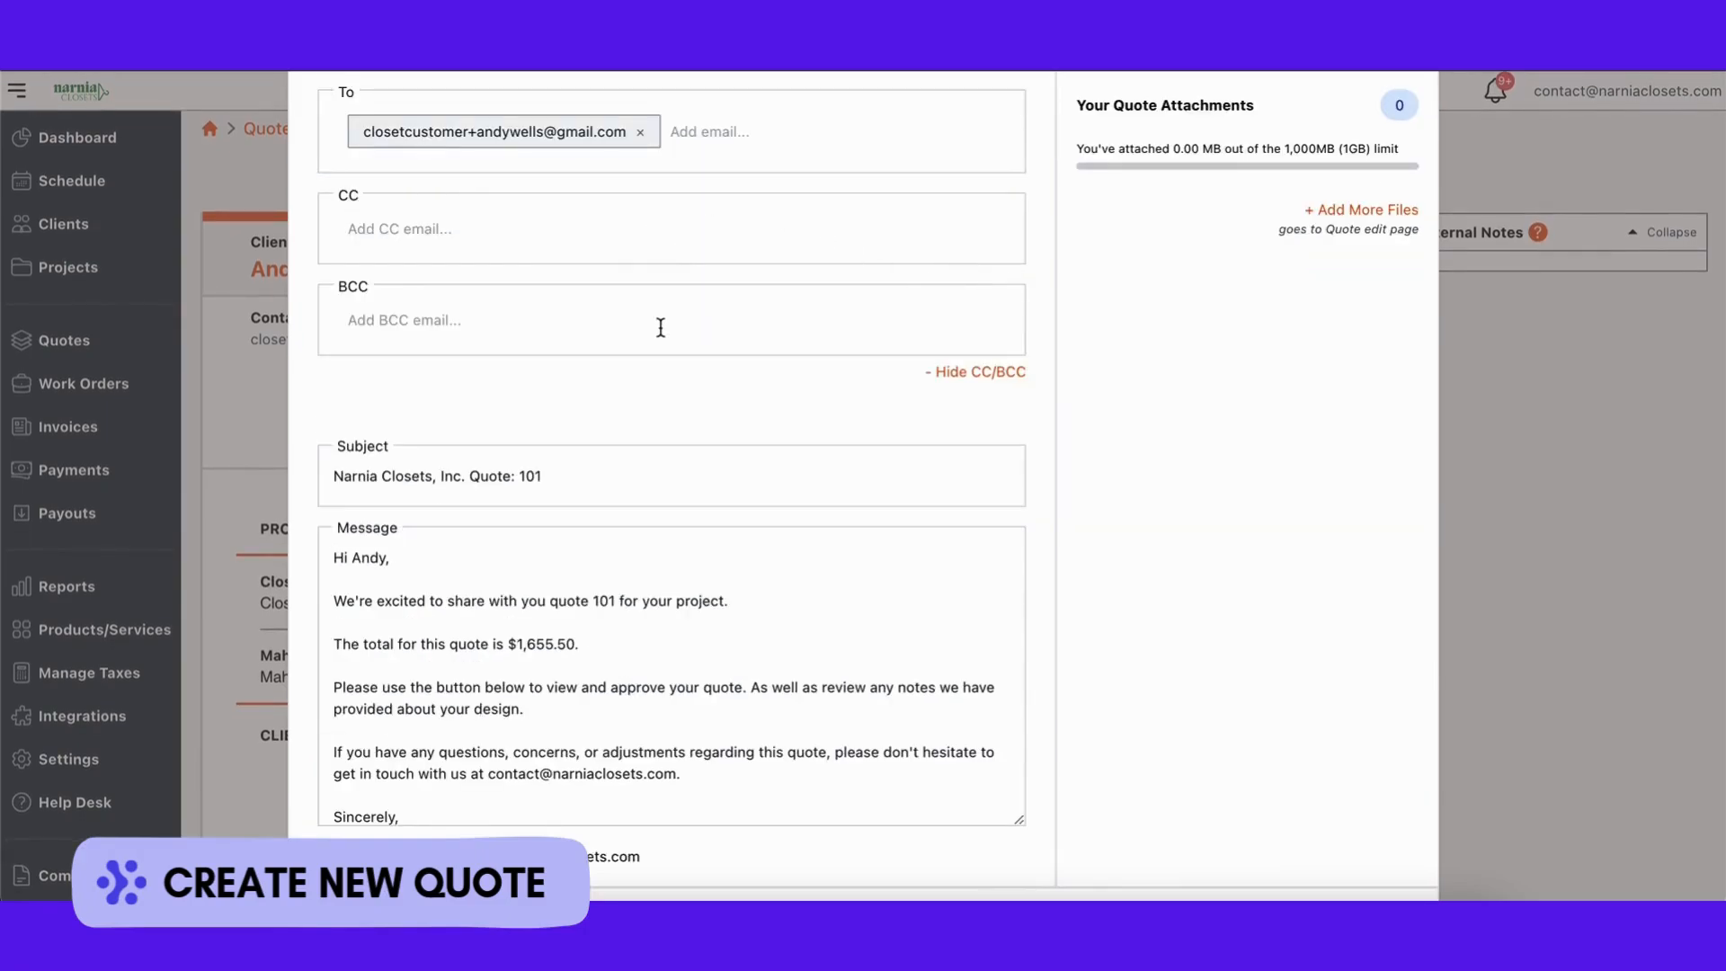
scroll(744, 578, down, 2)
scroll(745, 578, down, 5)
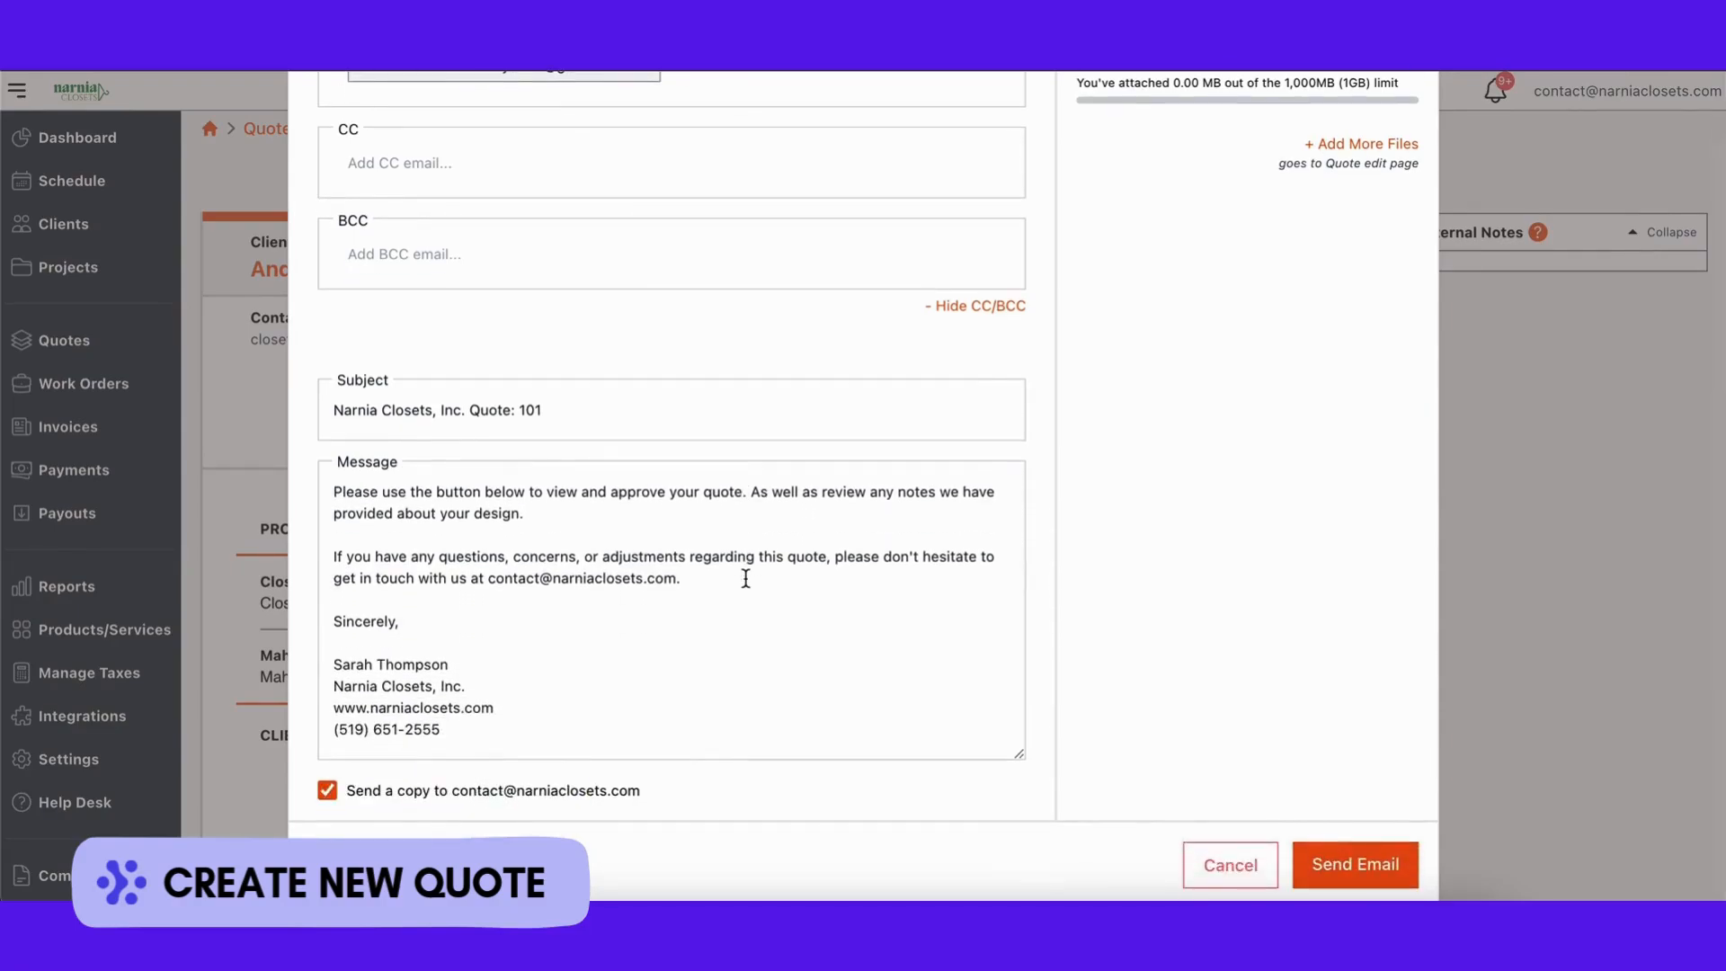
click(329, 790)
click(329, 790)
scroll(1111, 775, up, 2)
scroll(1111, 775, down, 2)
scroll(1184, 356, up, 2)
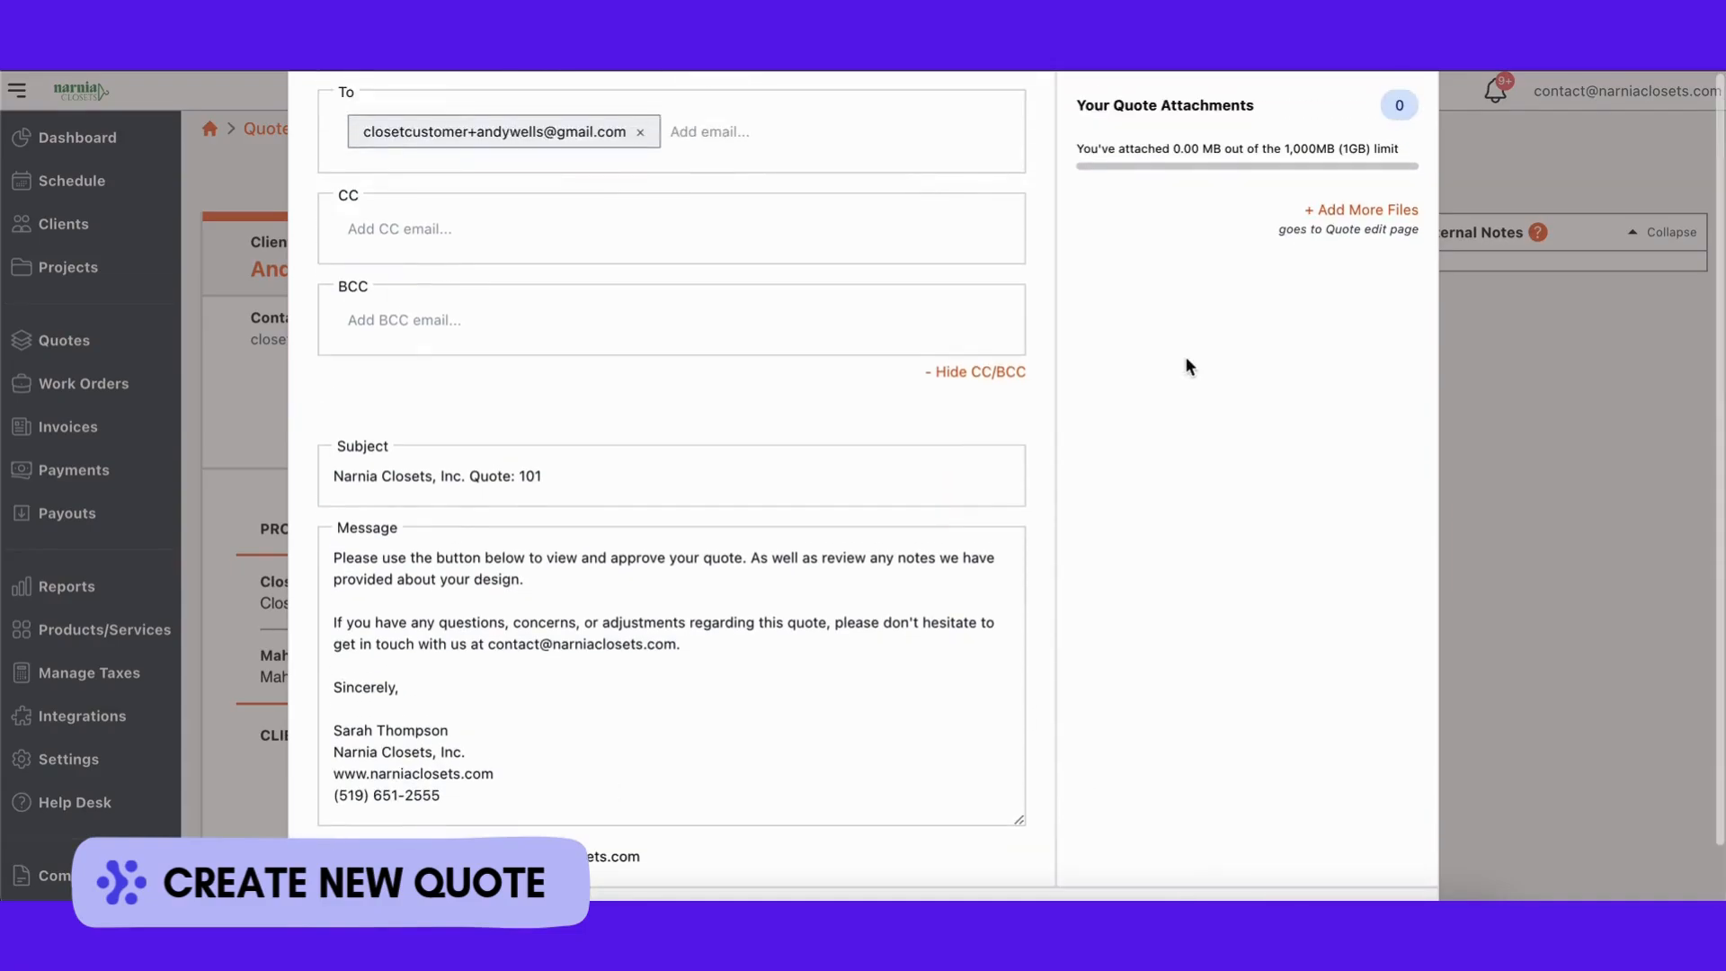
Step: Reopen Quote #101's edit page and save the quote again
click(1337, 212)
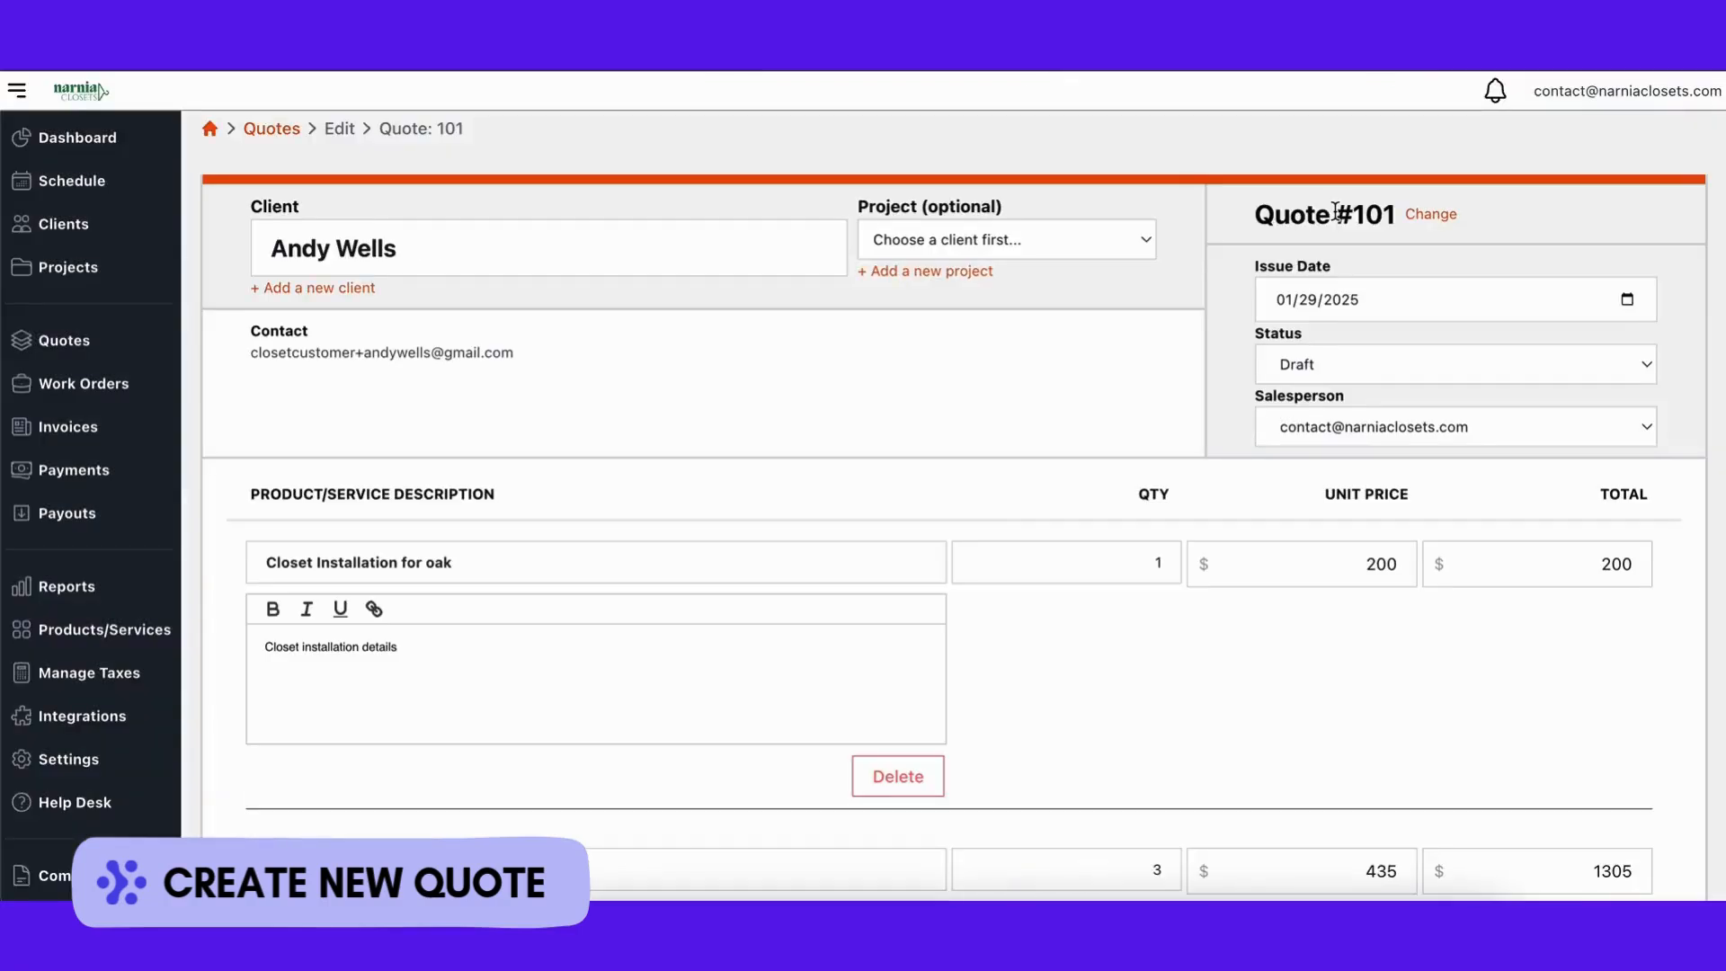
scroll(1033, 451, down, 15)
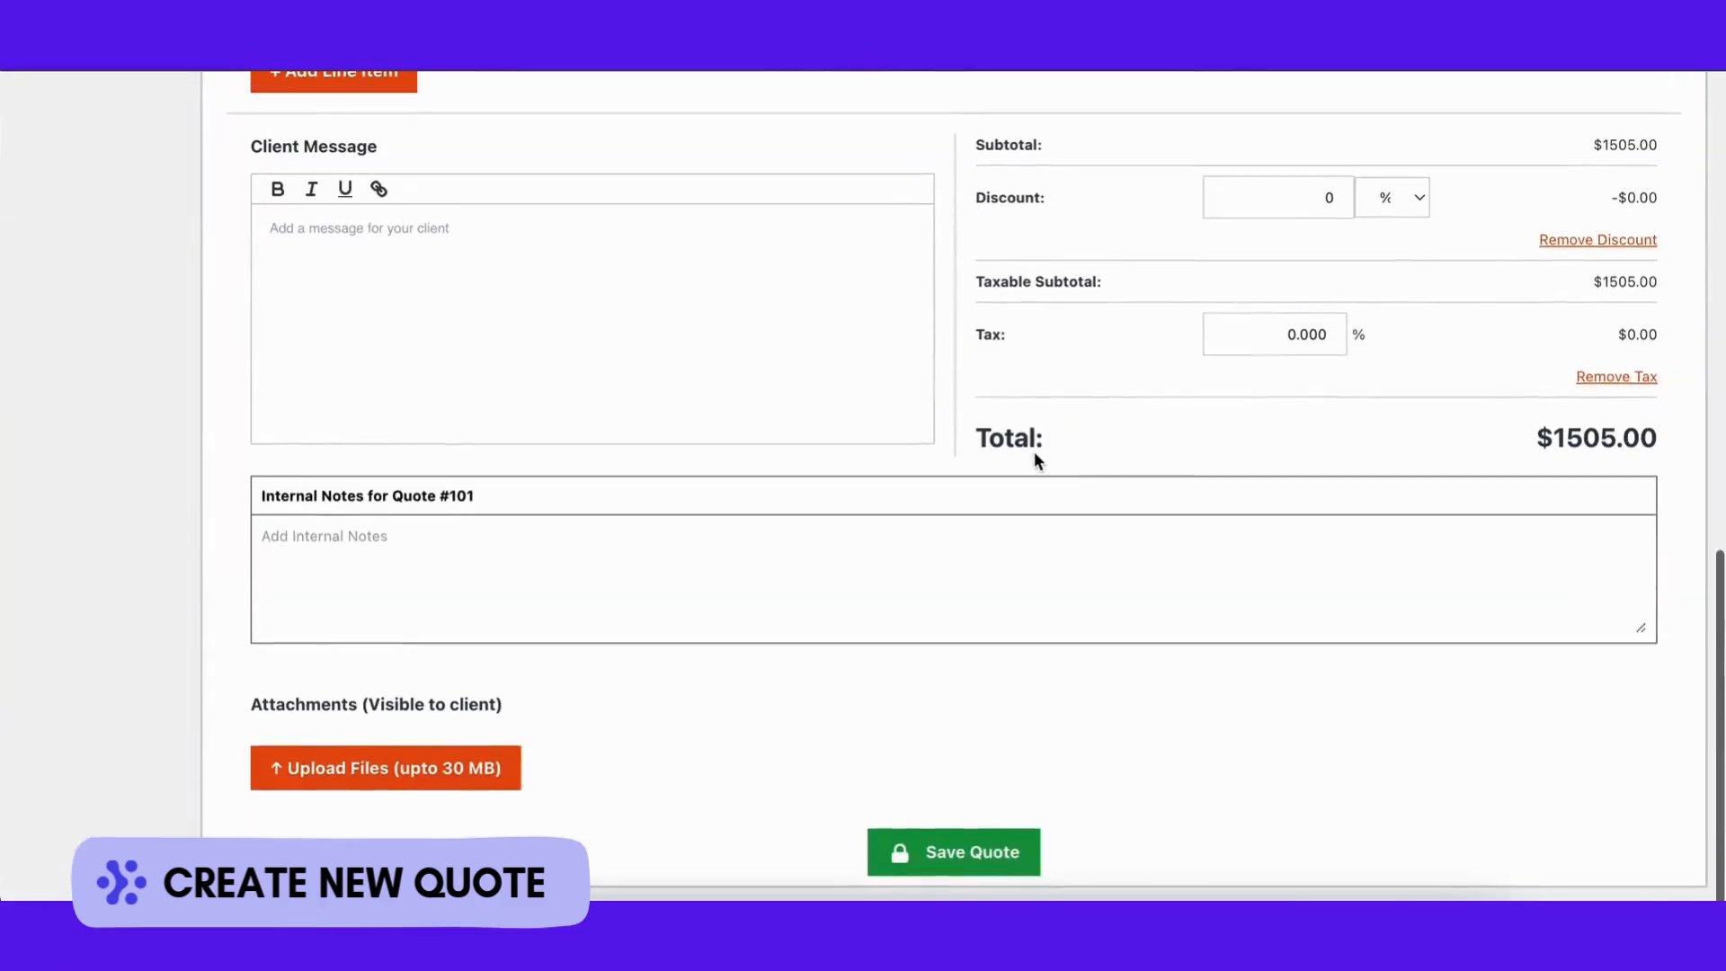
click(958, 845)
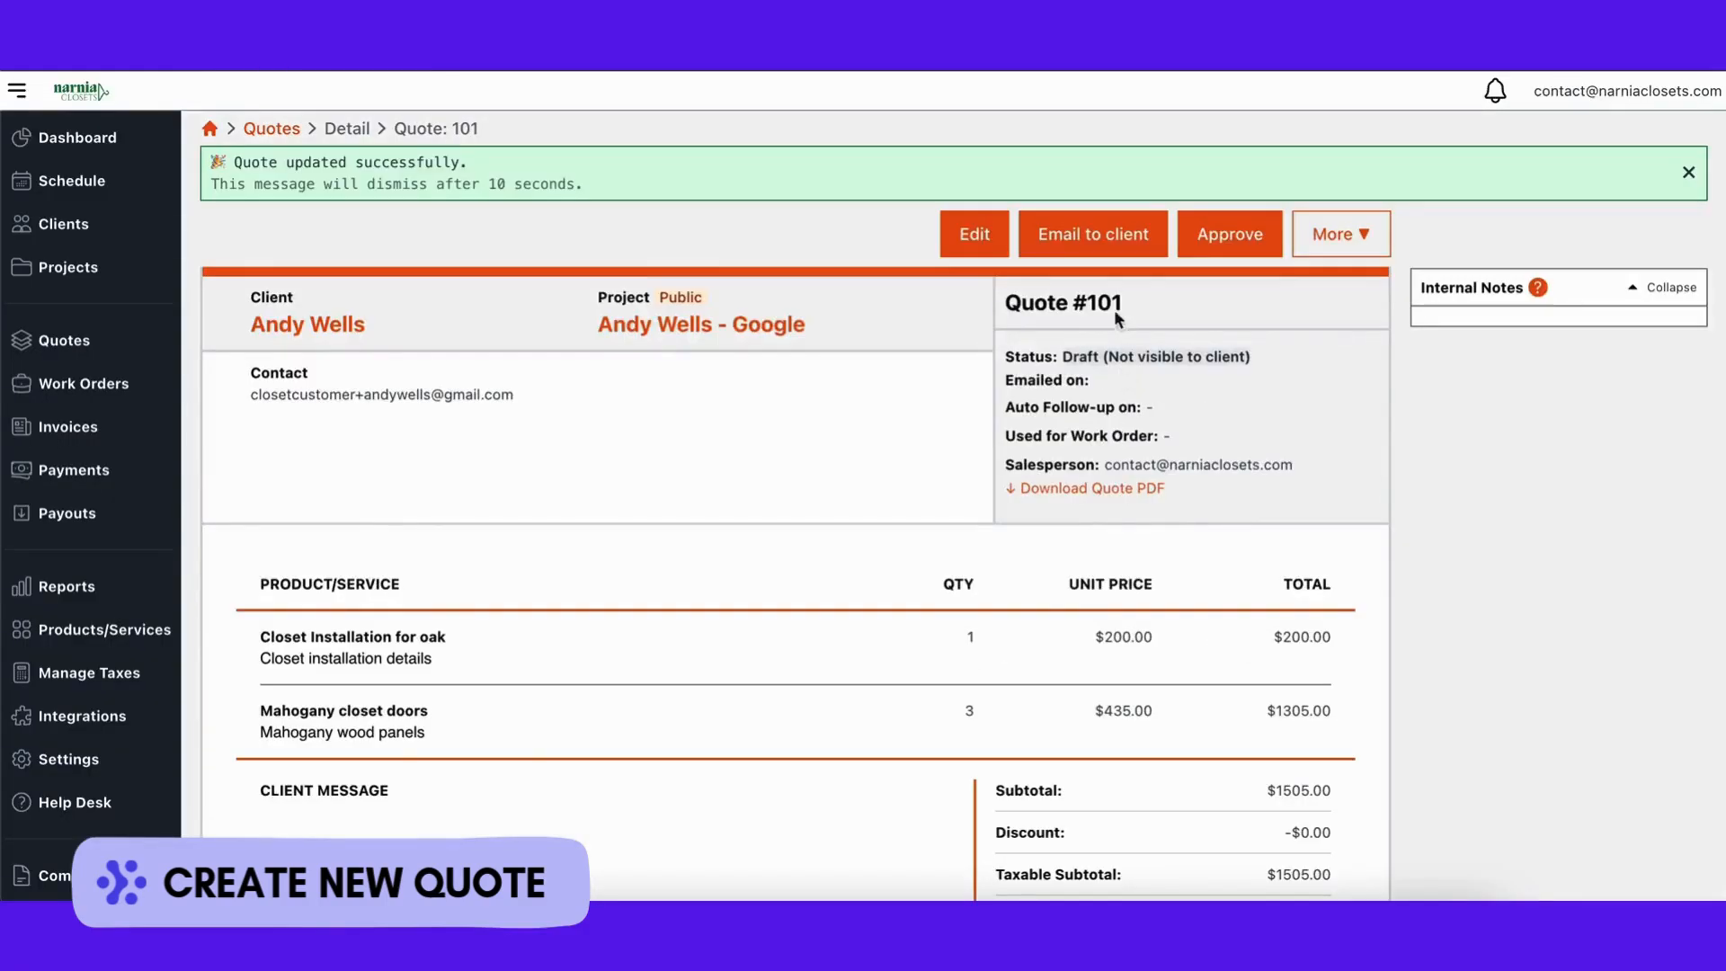
Step: Email Quote #101 to the client and open it from the email in the client portal
click(1090, 236)
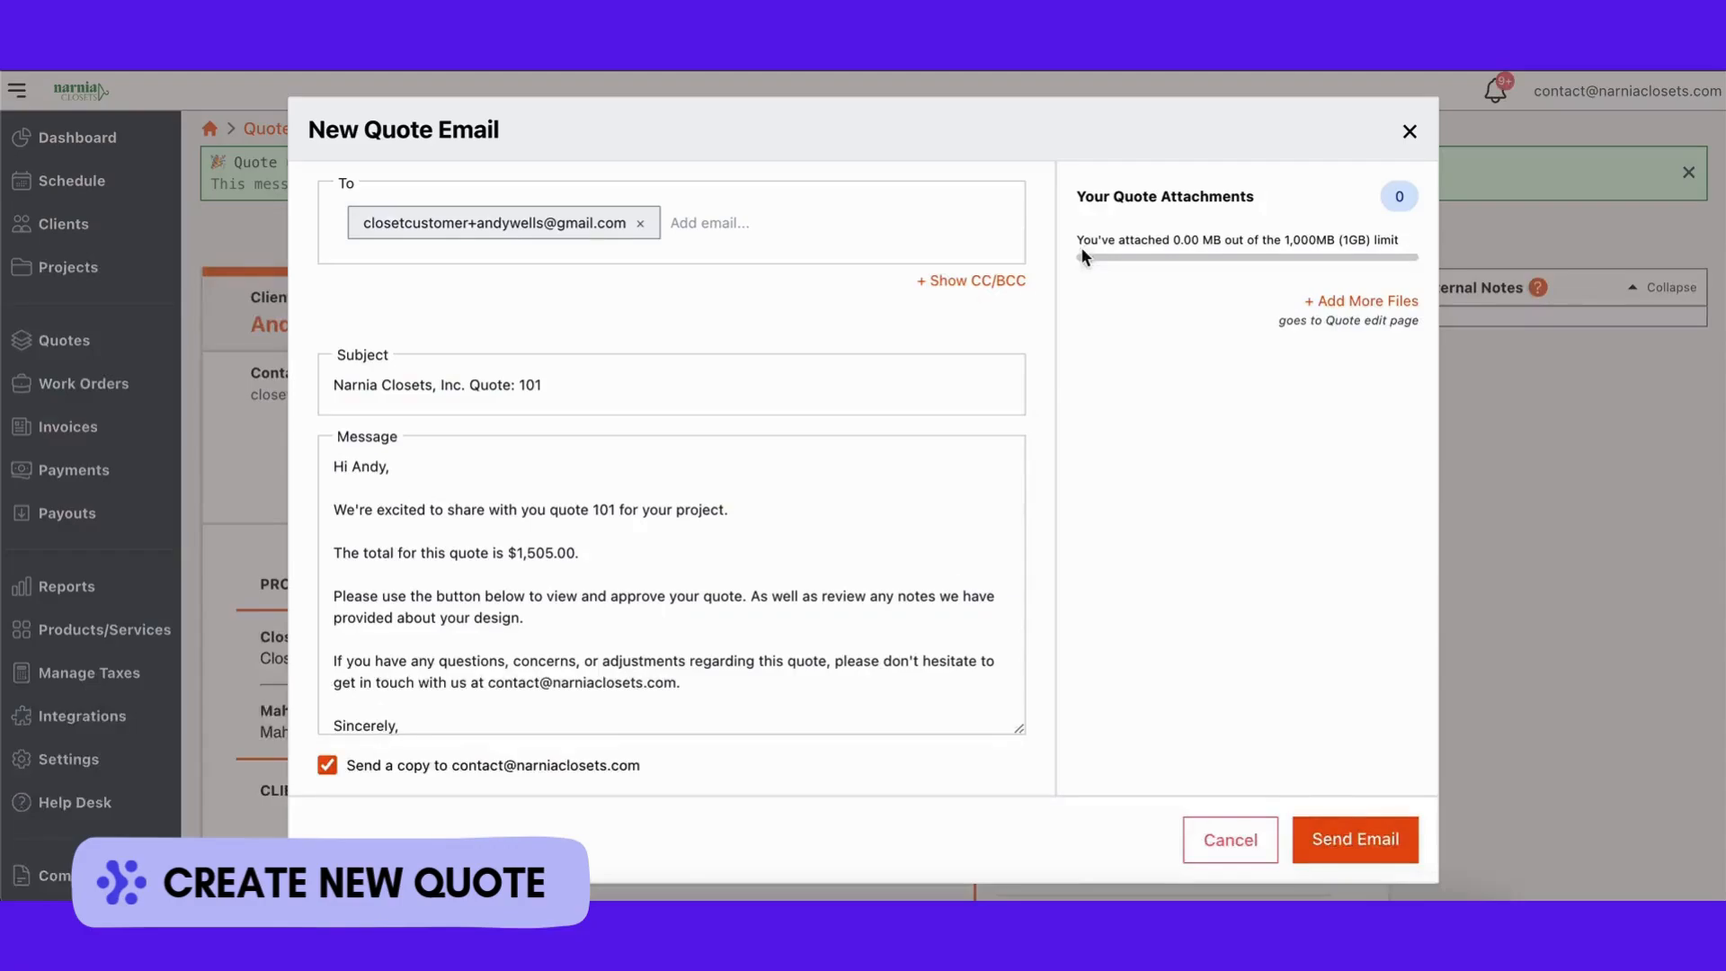
click(1328, 850)
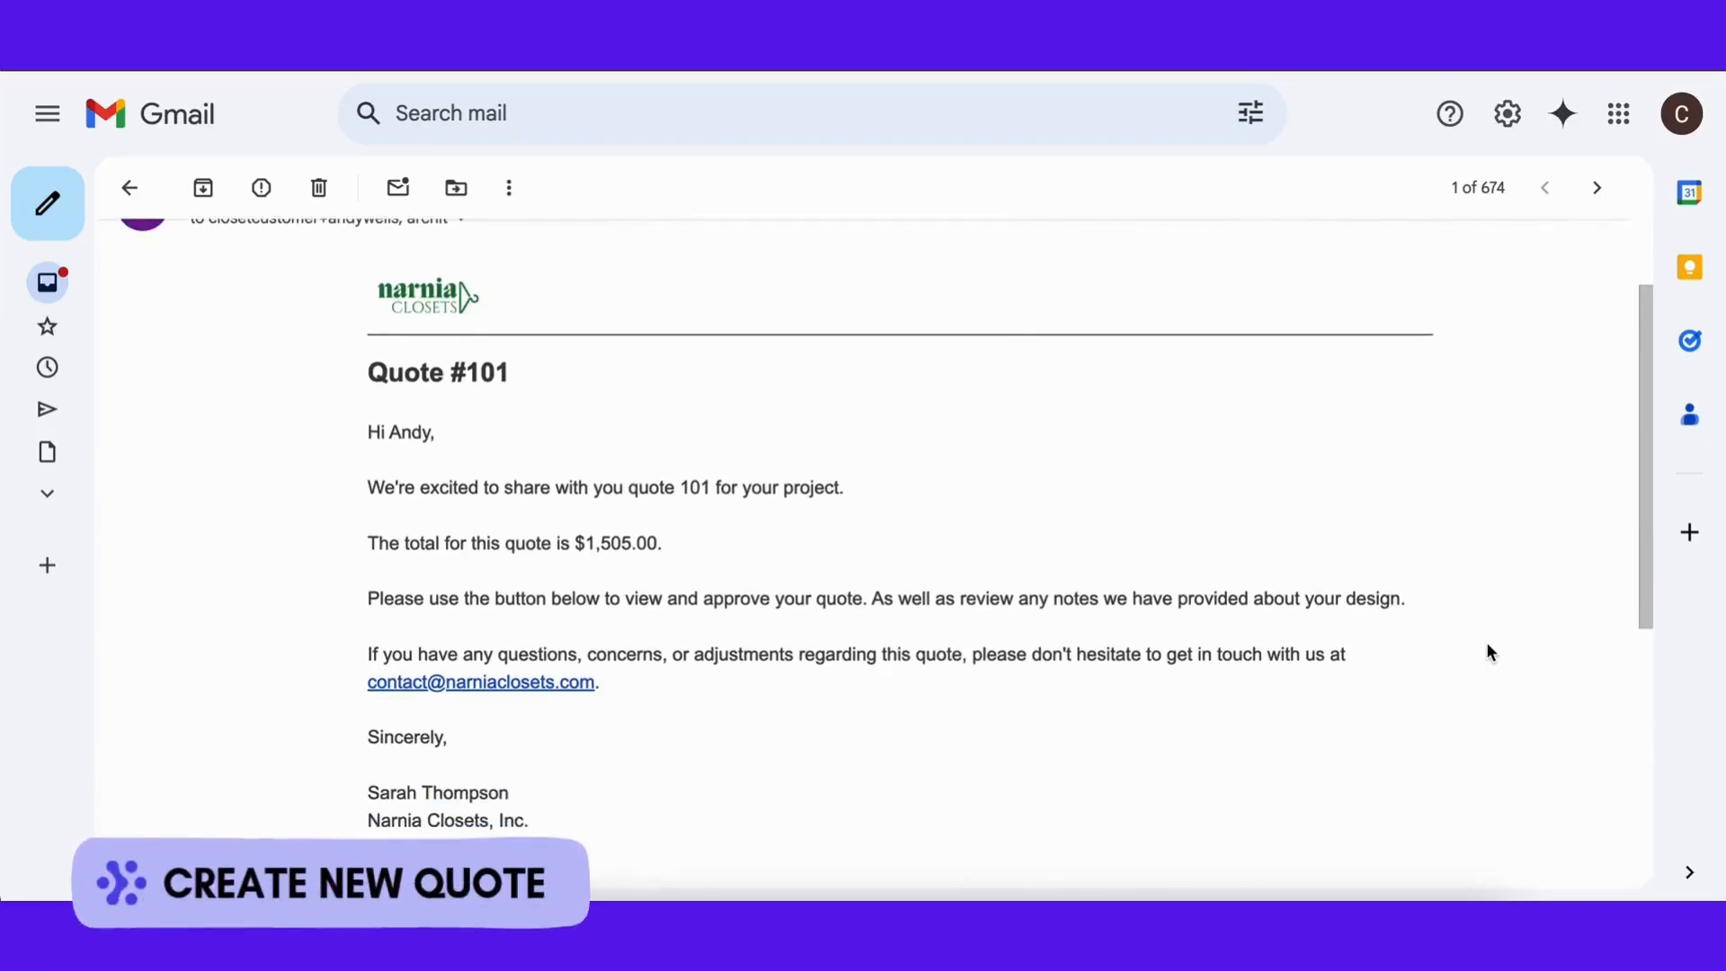
scroll(1488, 651, down, 3)
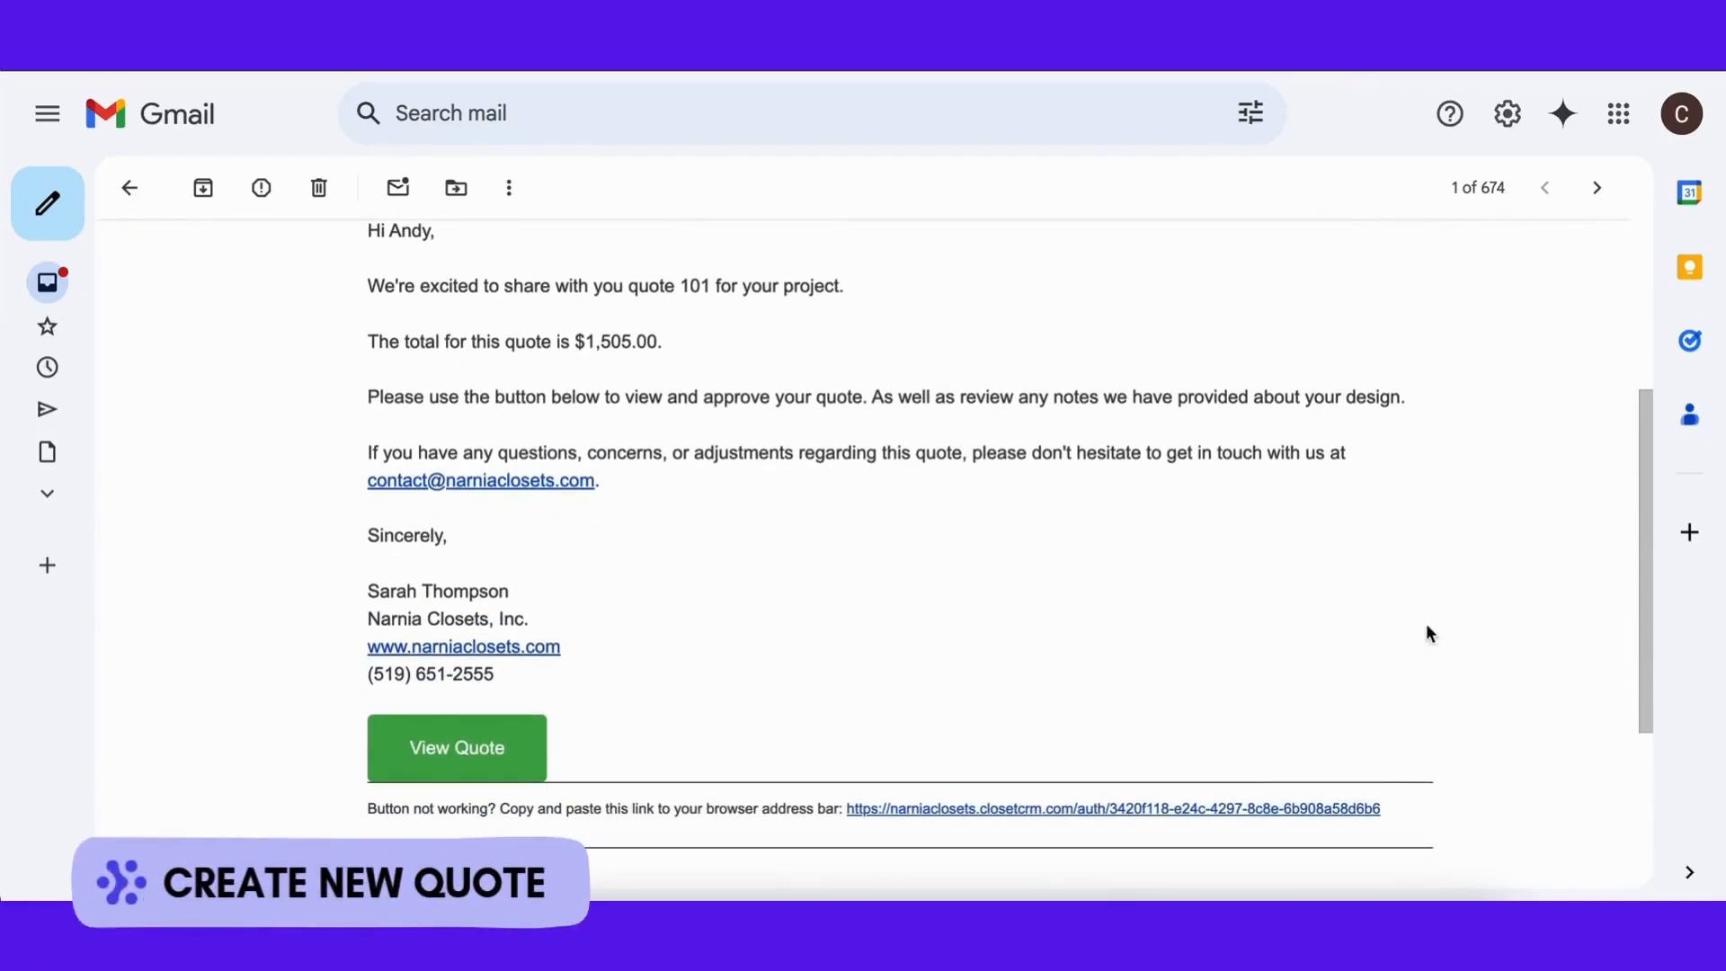
scroll(1425, 622, down, 2)
click(499, 681)
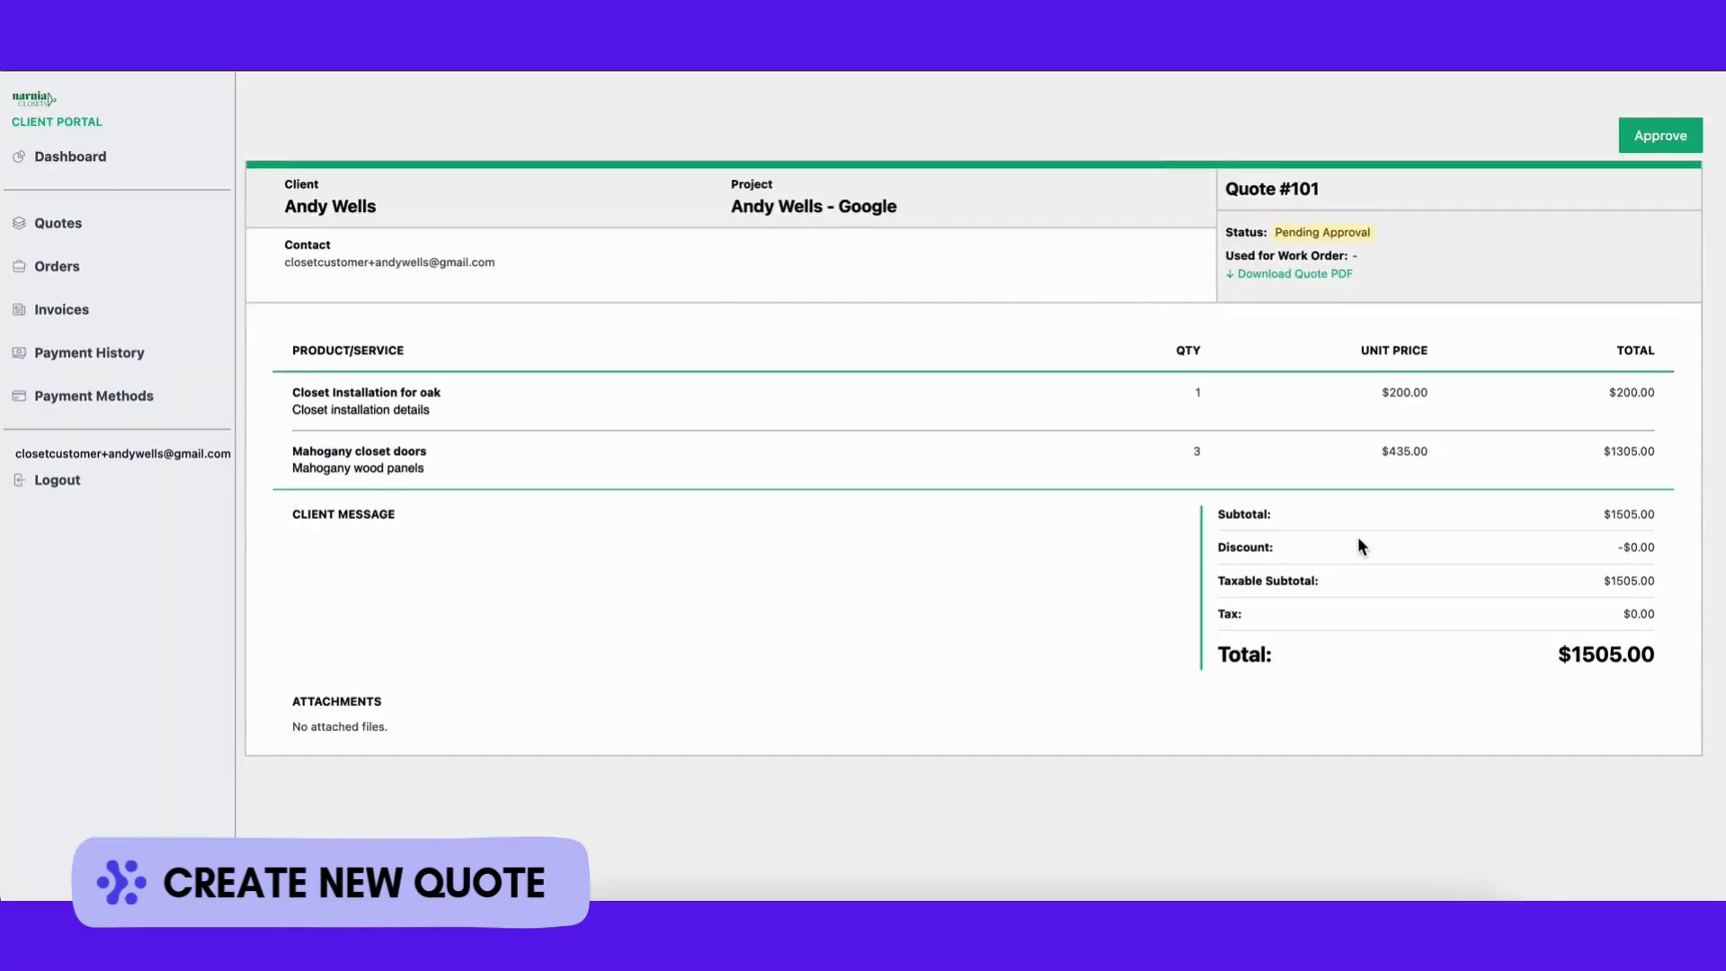
Step: Approve Quote #101 in the client portal, entering the approver's name and drawing a signature
scroll(1359, 540, down, 1)
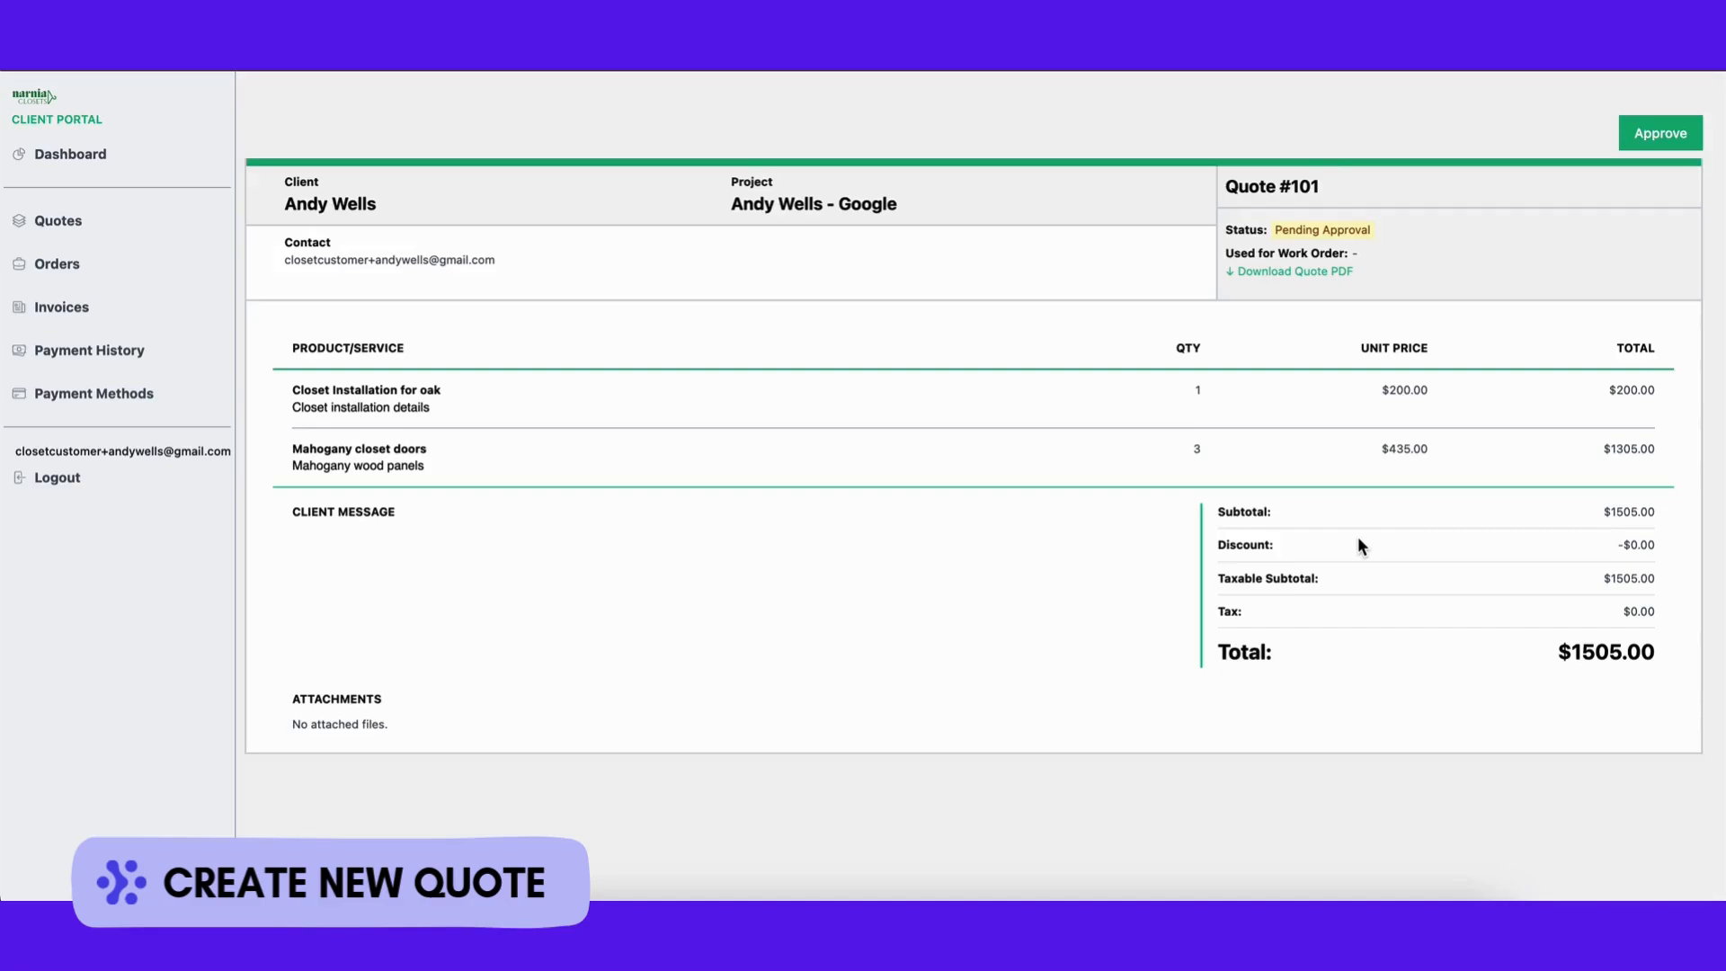
scroll(1357, 545, up, 1)
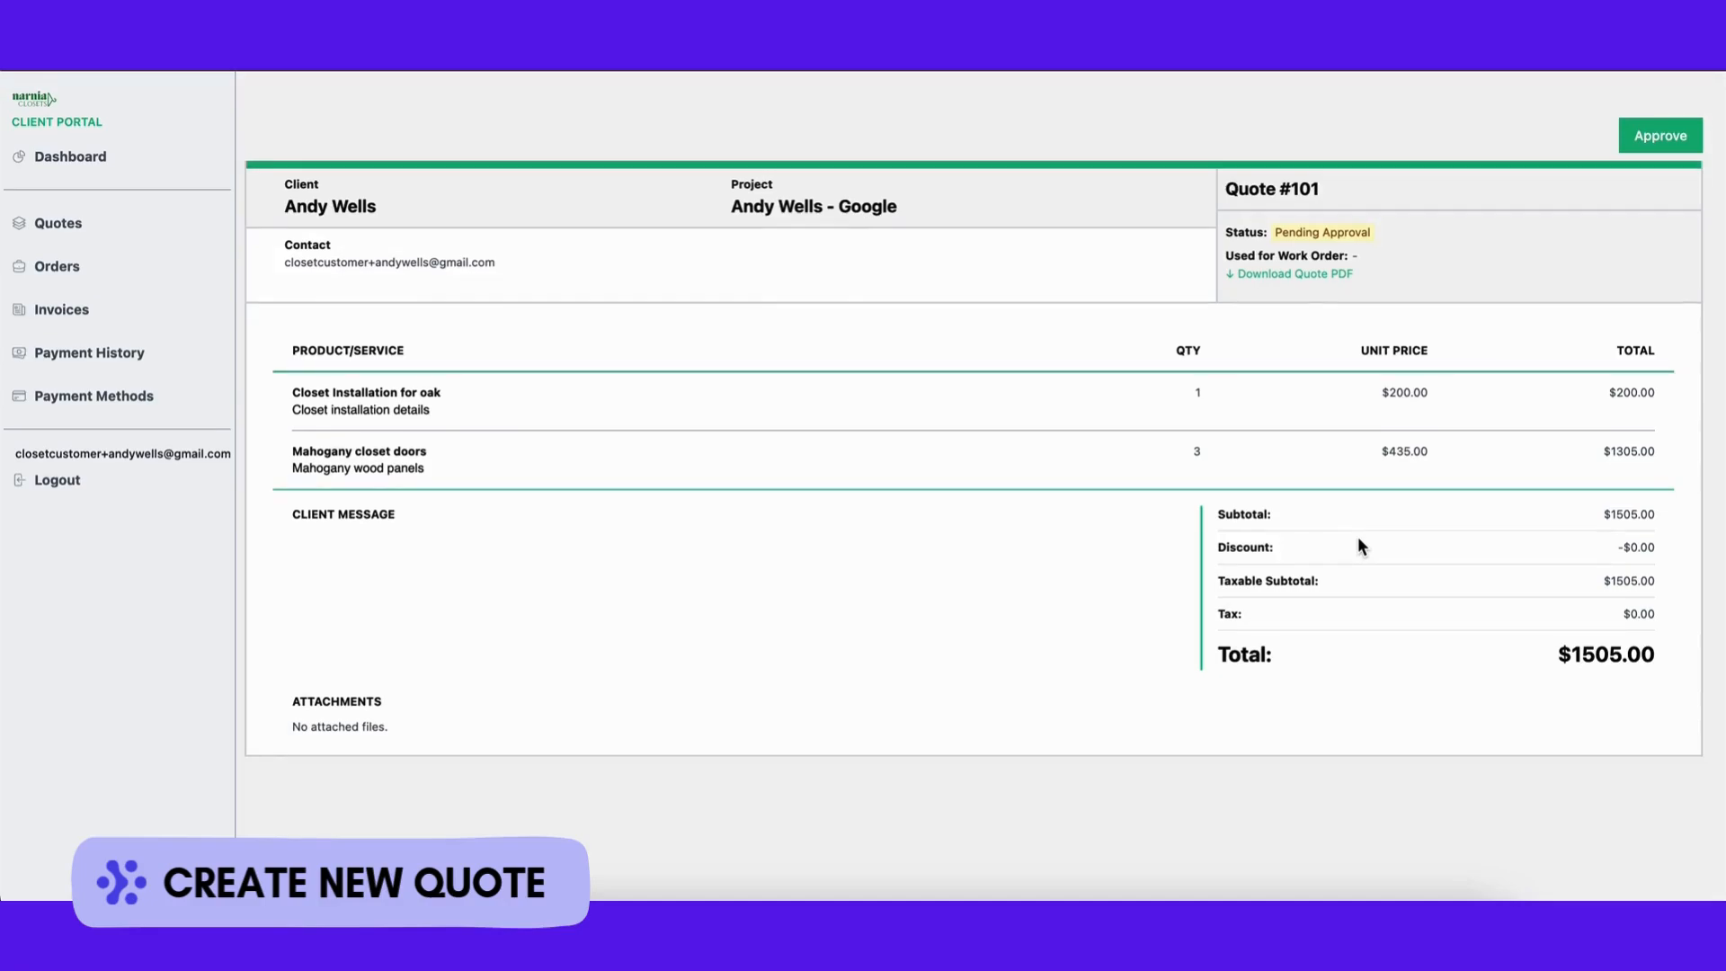
click(1650, 142)
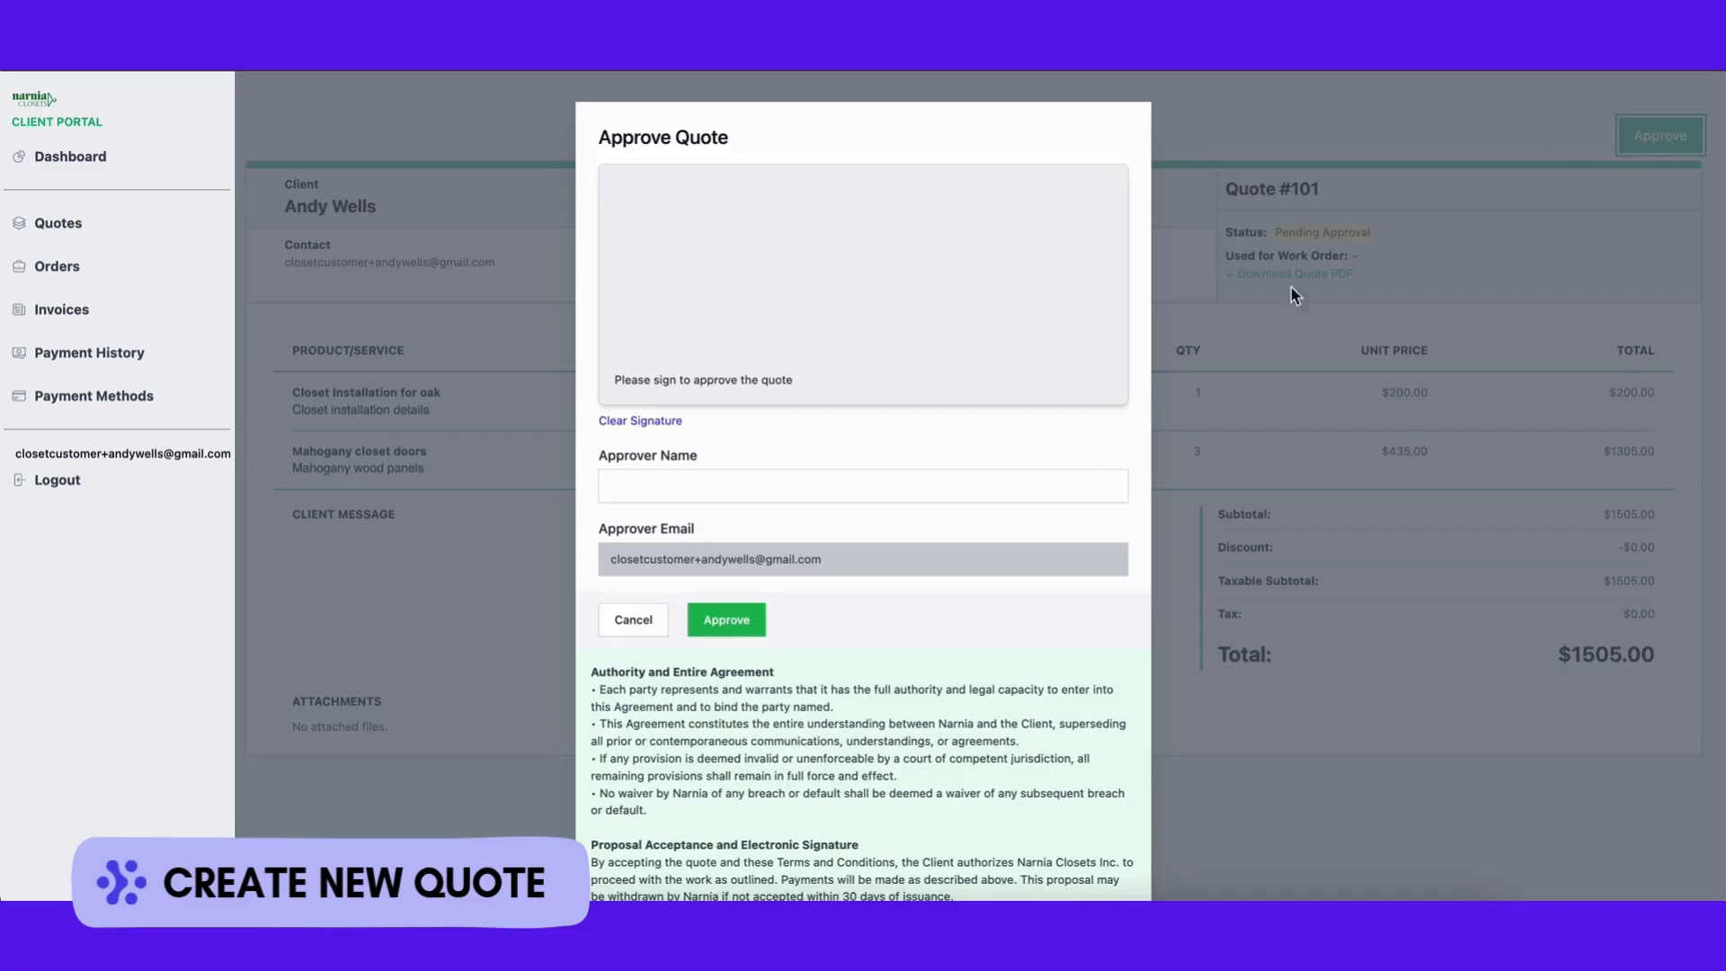
scroll(974, 656, down, 2)
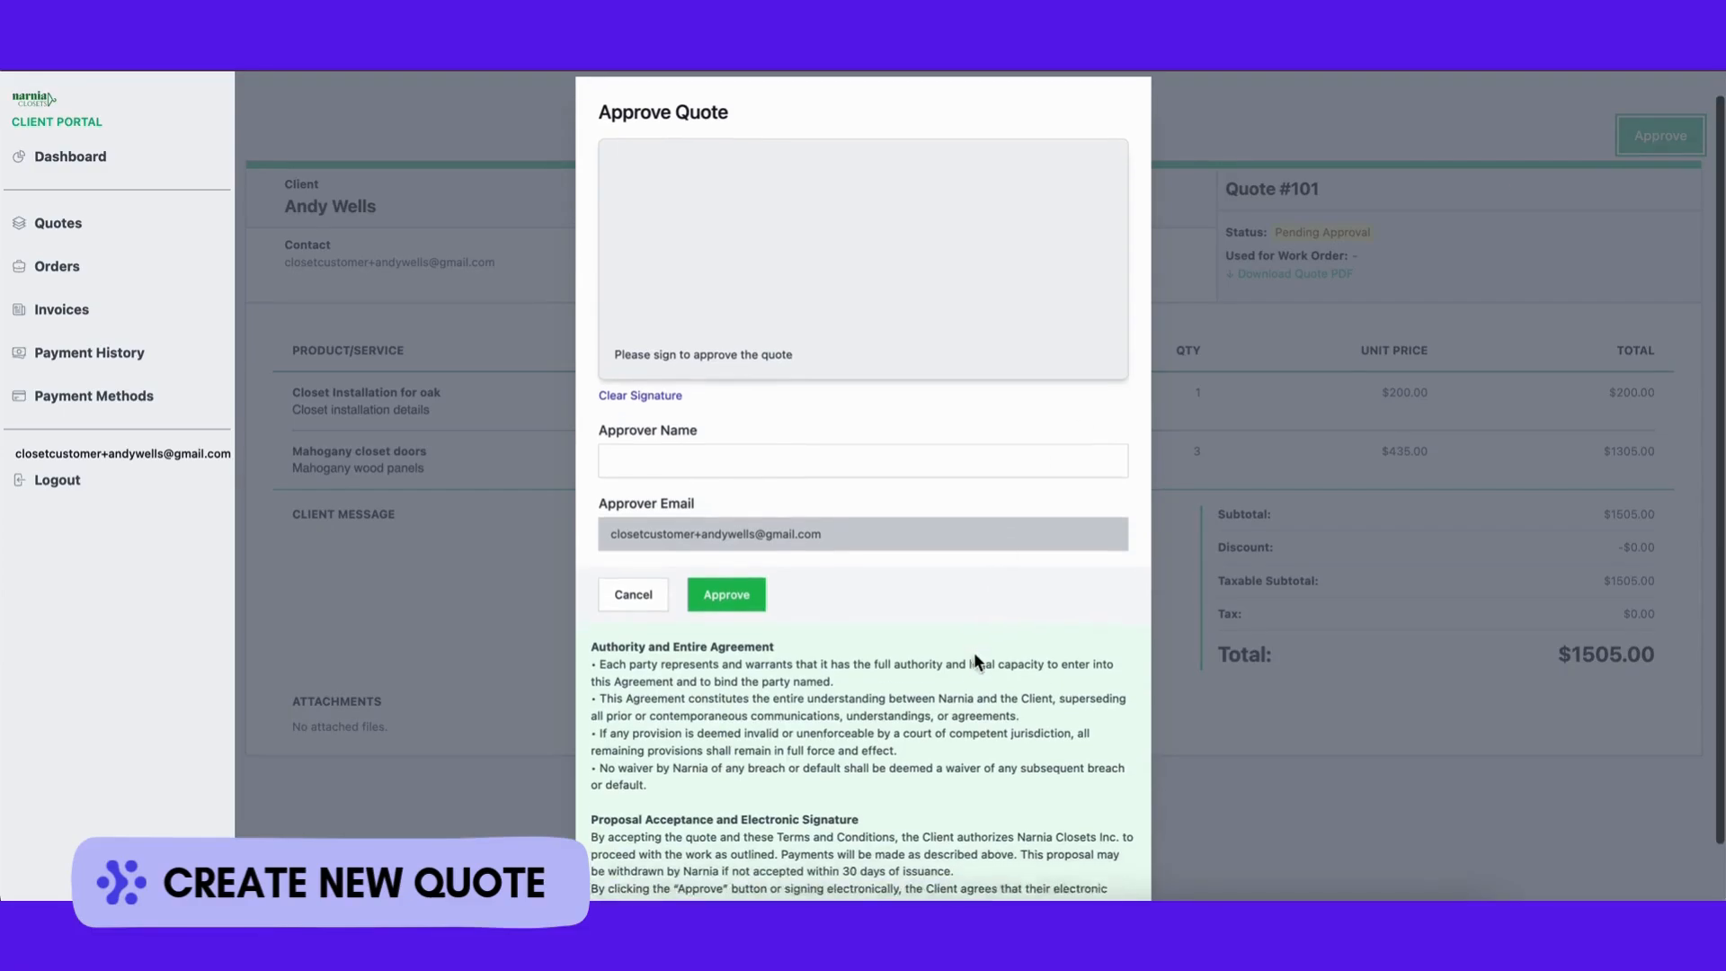
scroll(974, 658, up, 2)
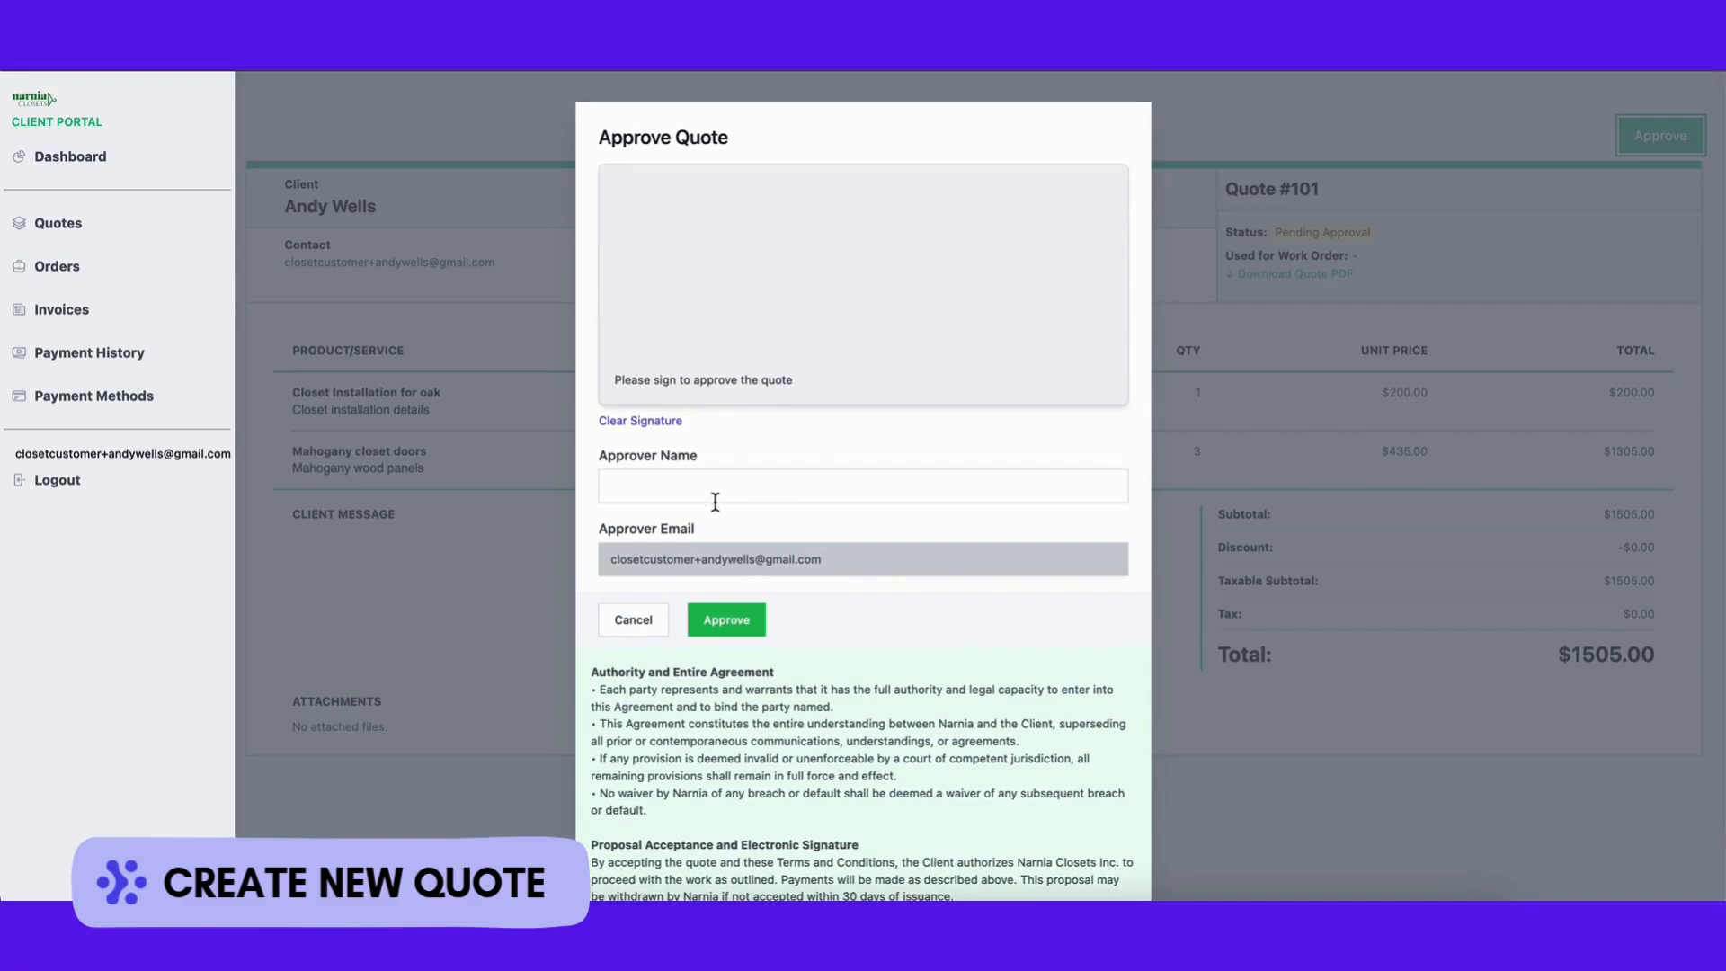
click(654, 490)
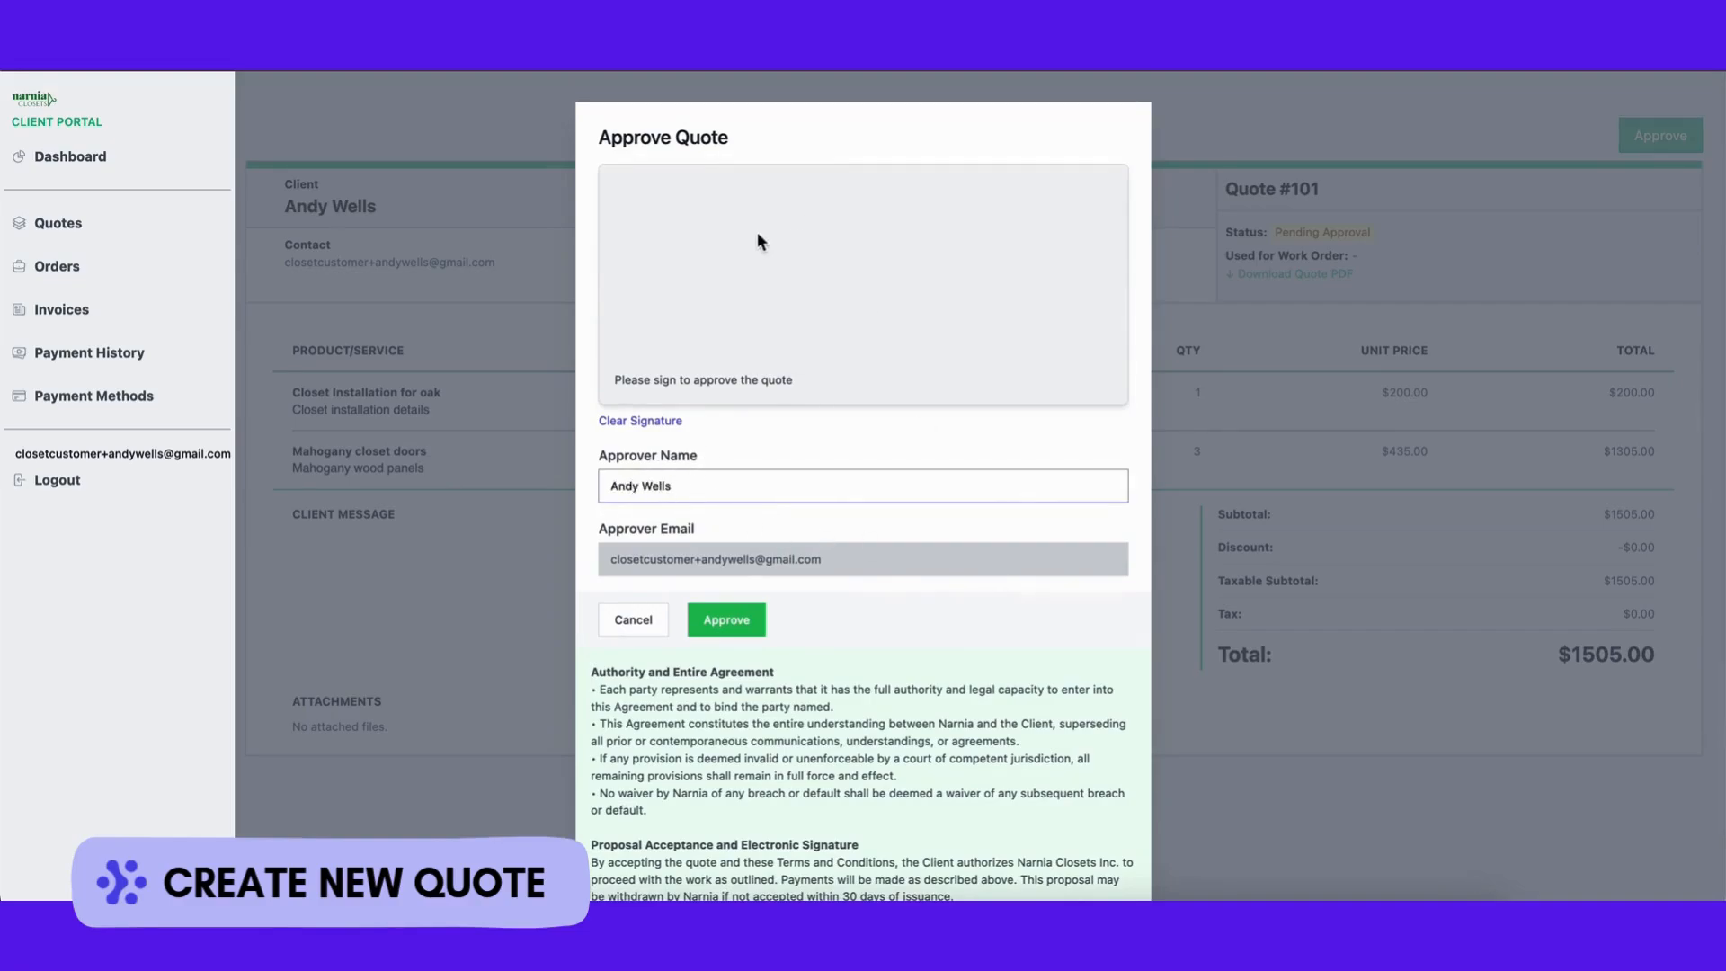
mouse_move(771, 213)
mouse_down()
mouse_move(791, 287)
mouse_move(942, 246)
mouse_up()
scroll(935, 432, down, 2)
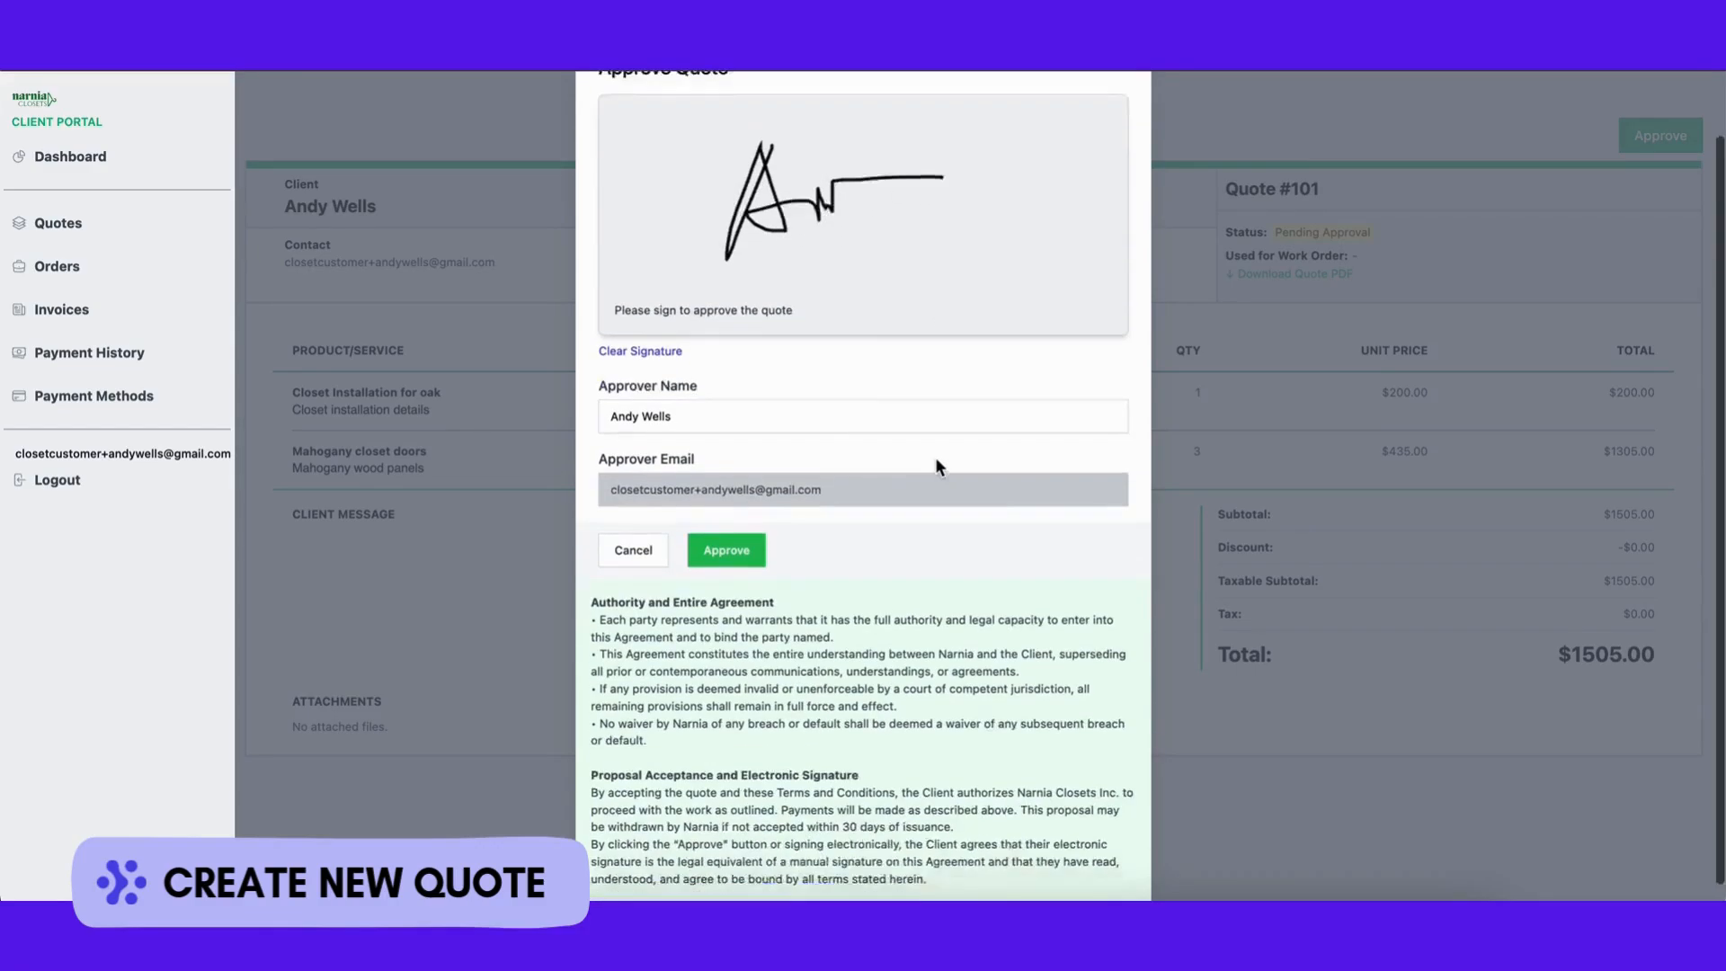
click(728, 530)
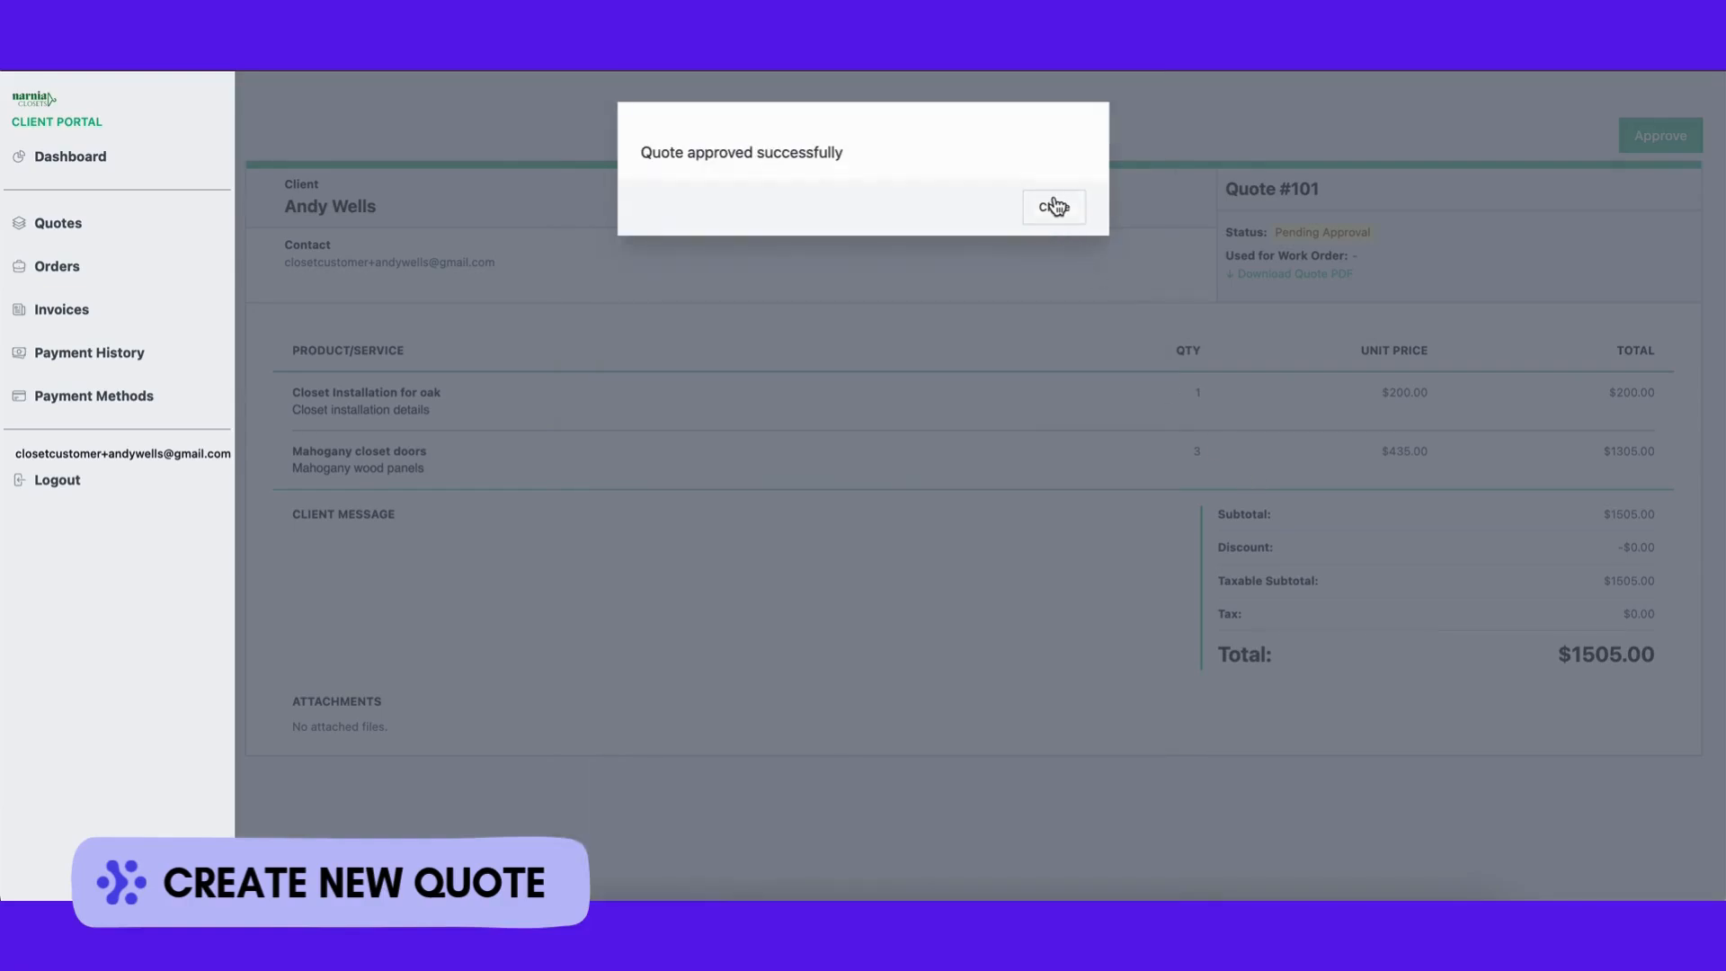
click(1052, 206)
scroll(1209, 468, down, 3)
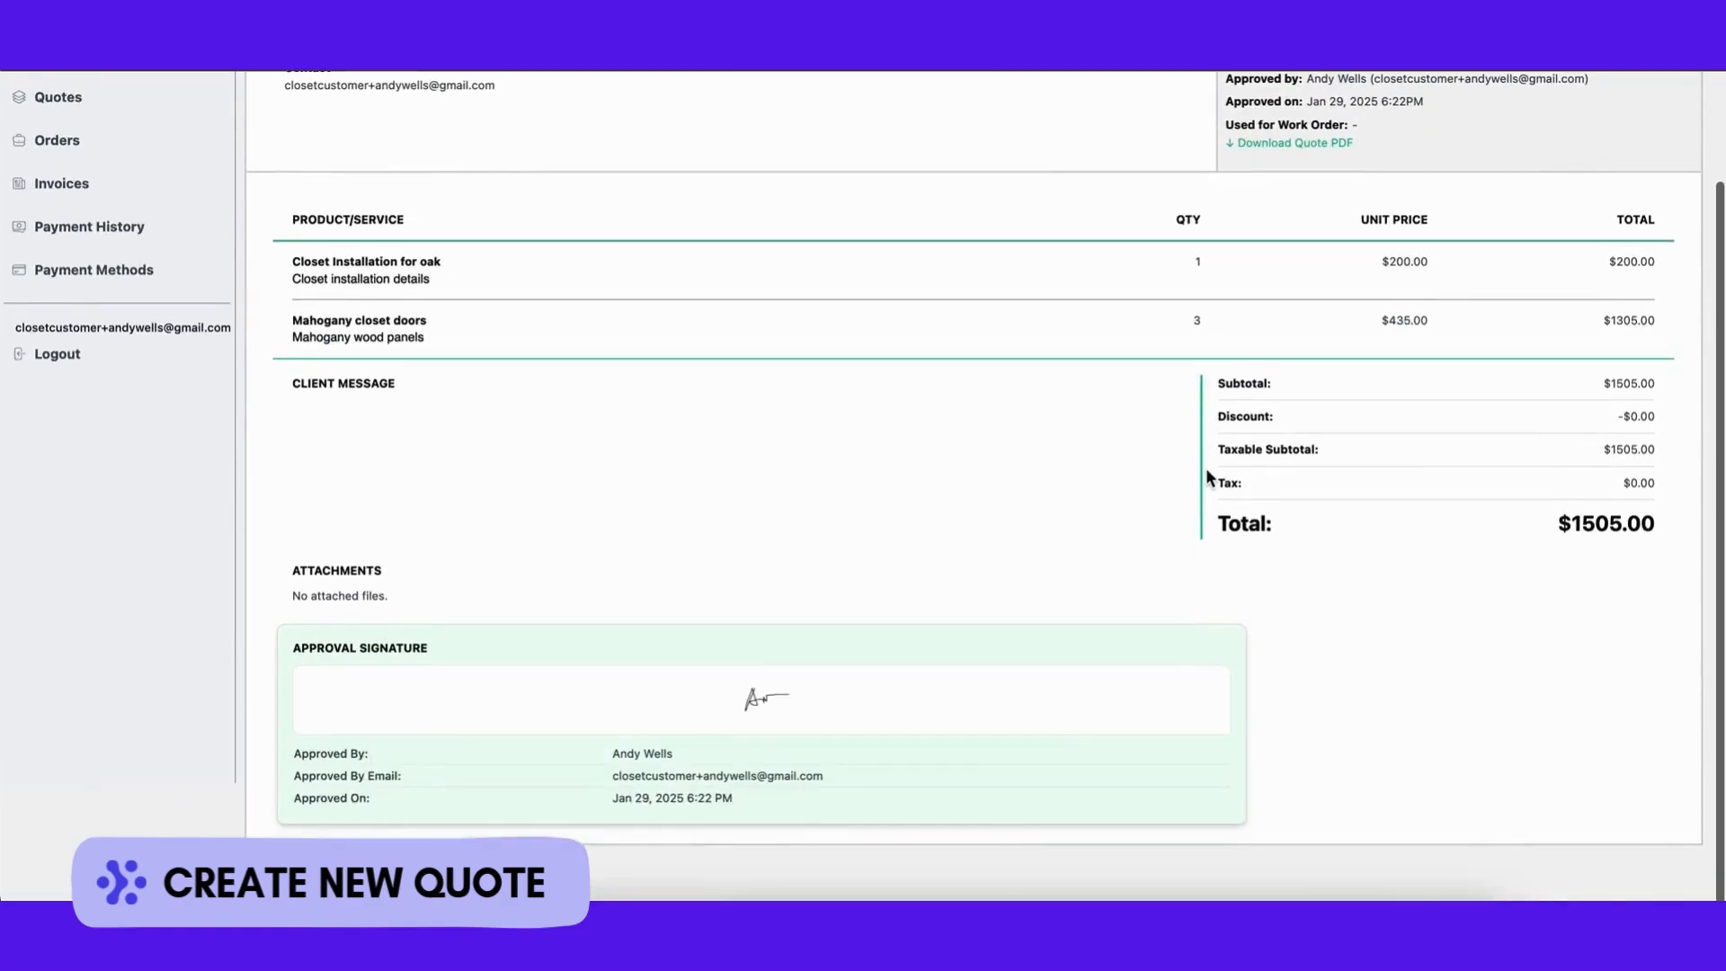
scroll(1069, 431, up, 3)
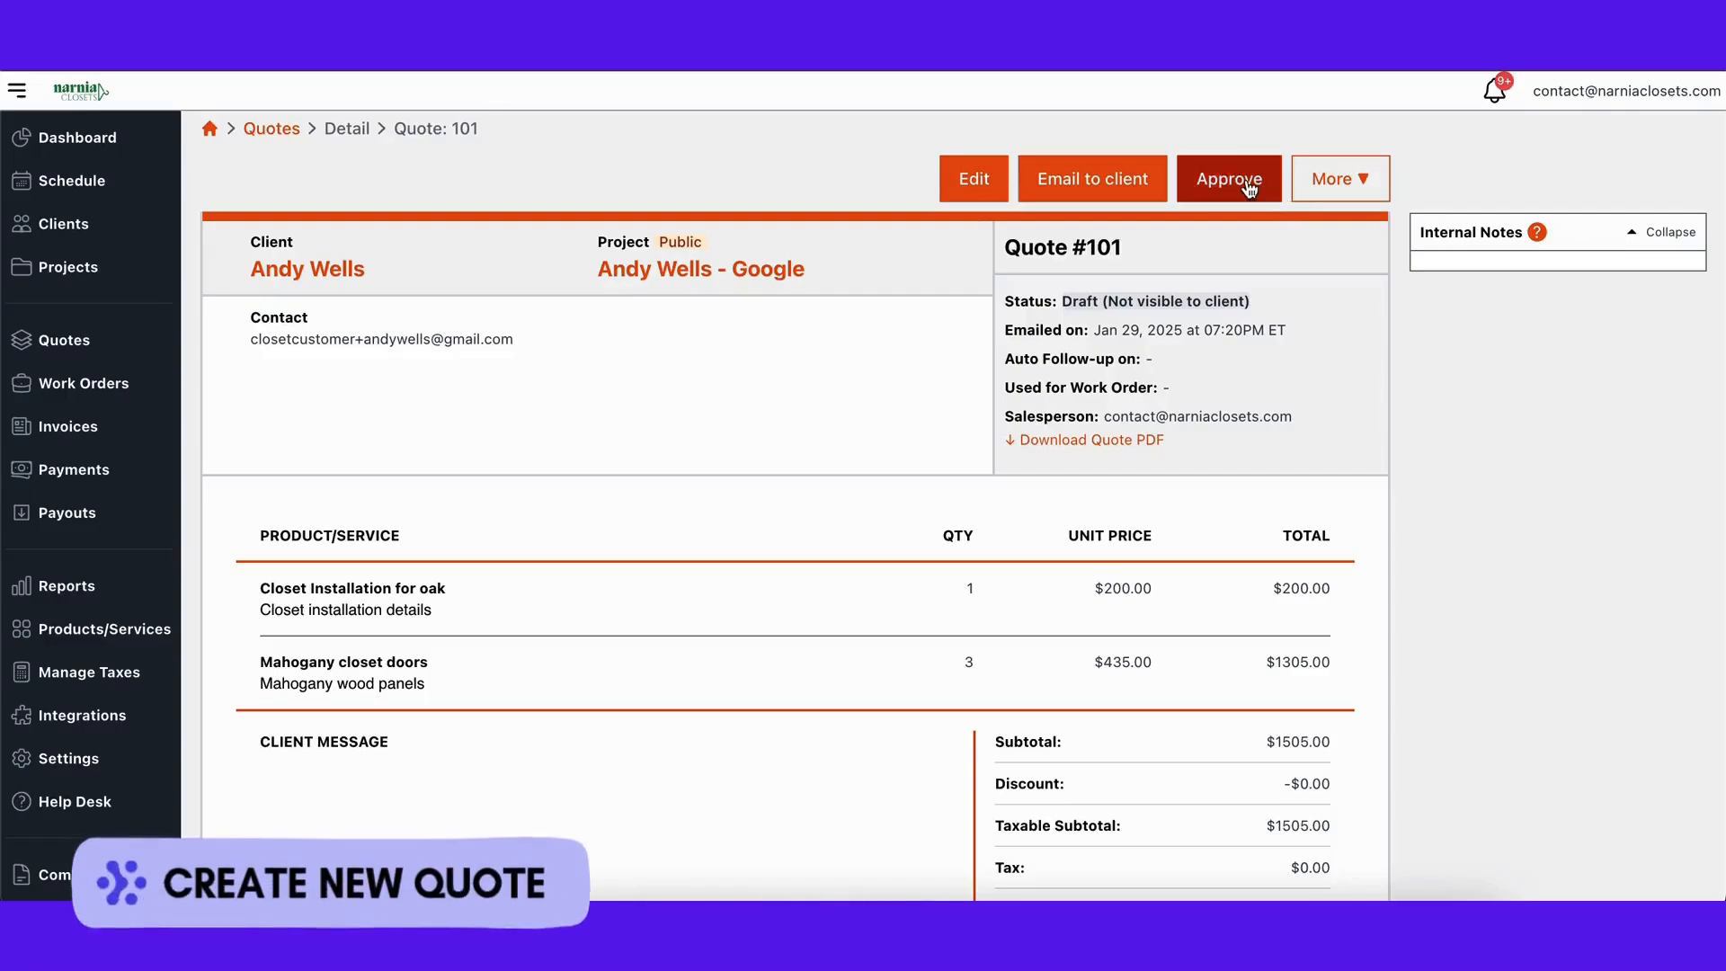
Step: Approve Quote #101 as staff, noting the client approved by phone call on 01/29/2024
click(1336, 177)
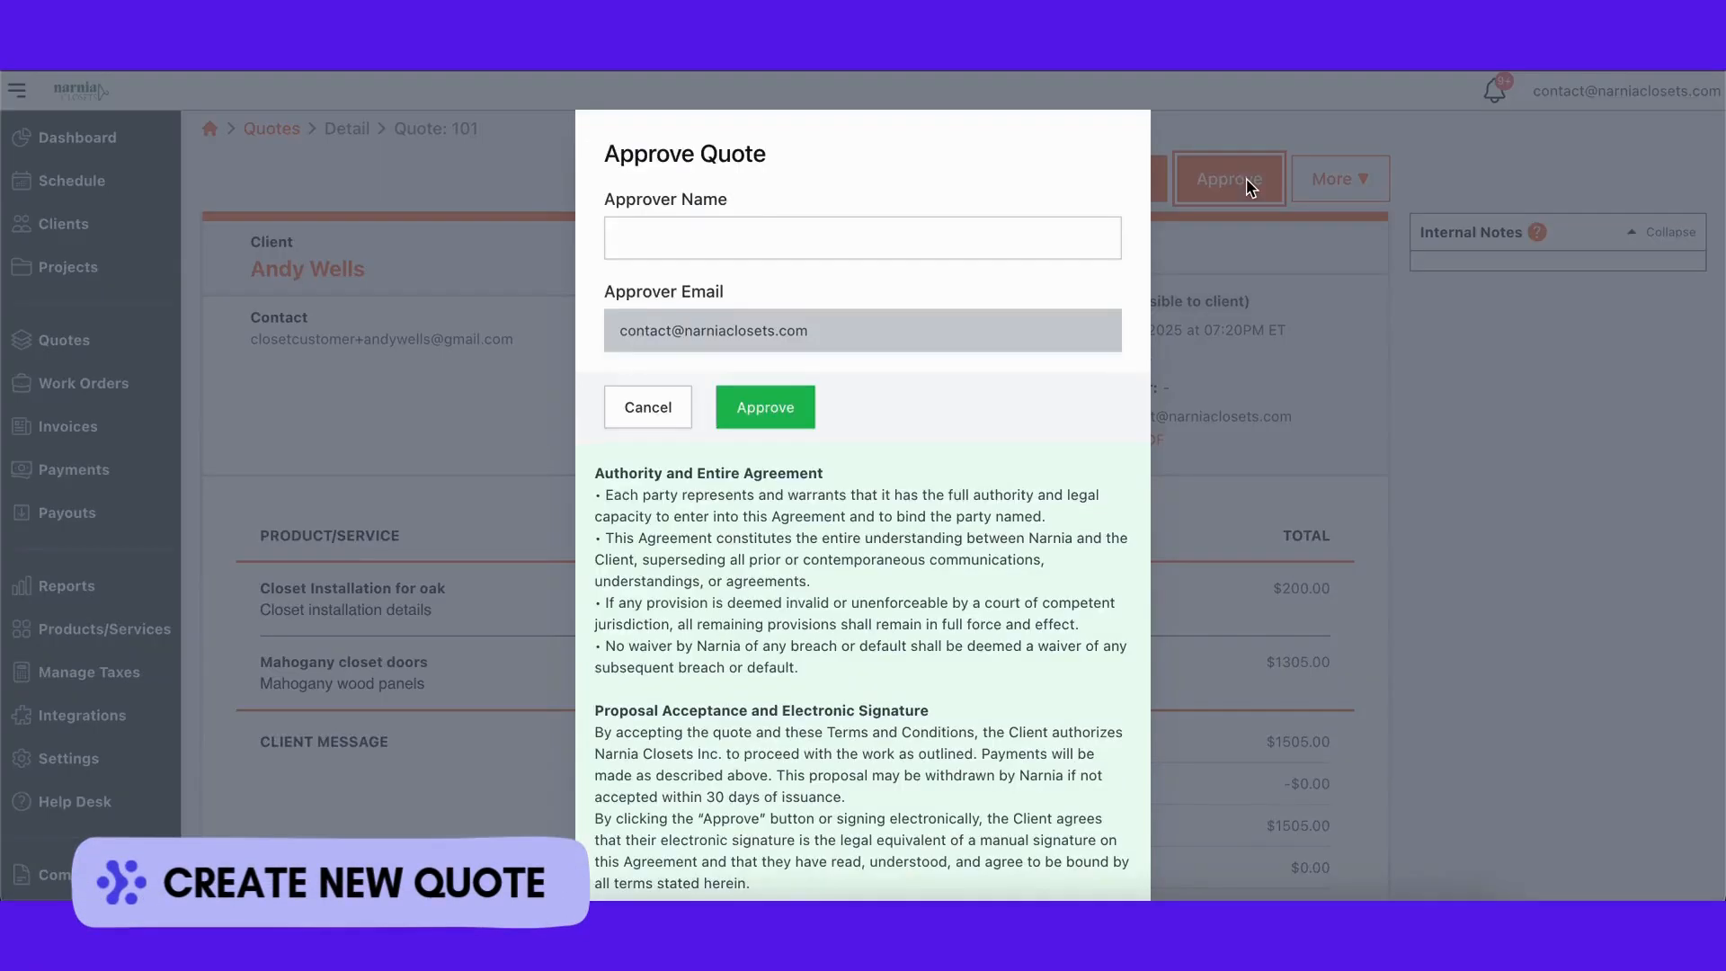
click(928, 247)
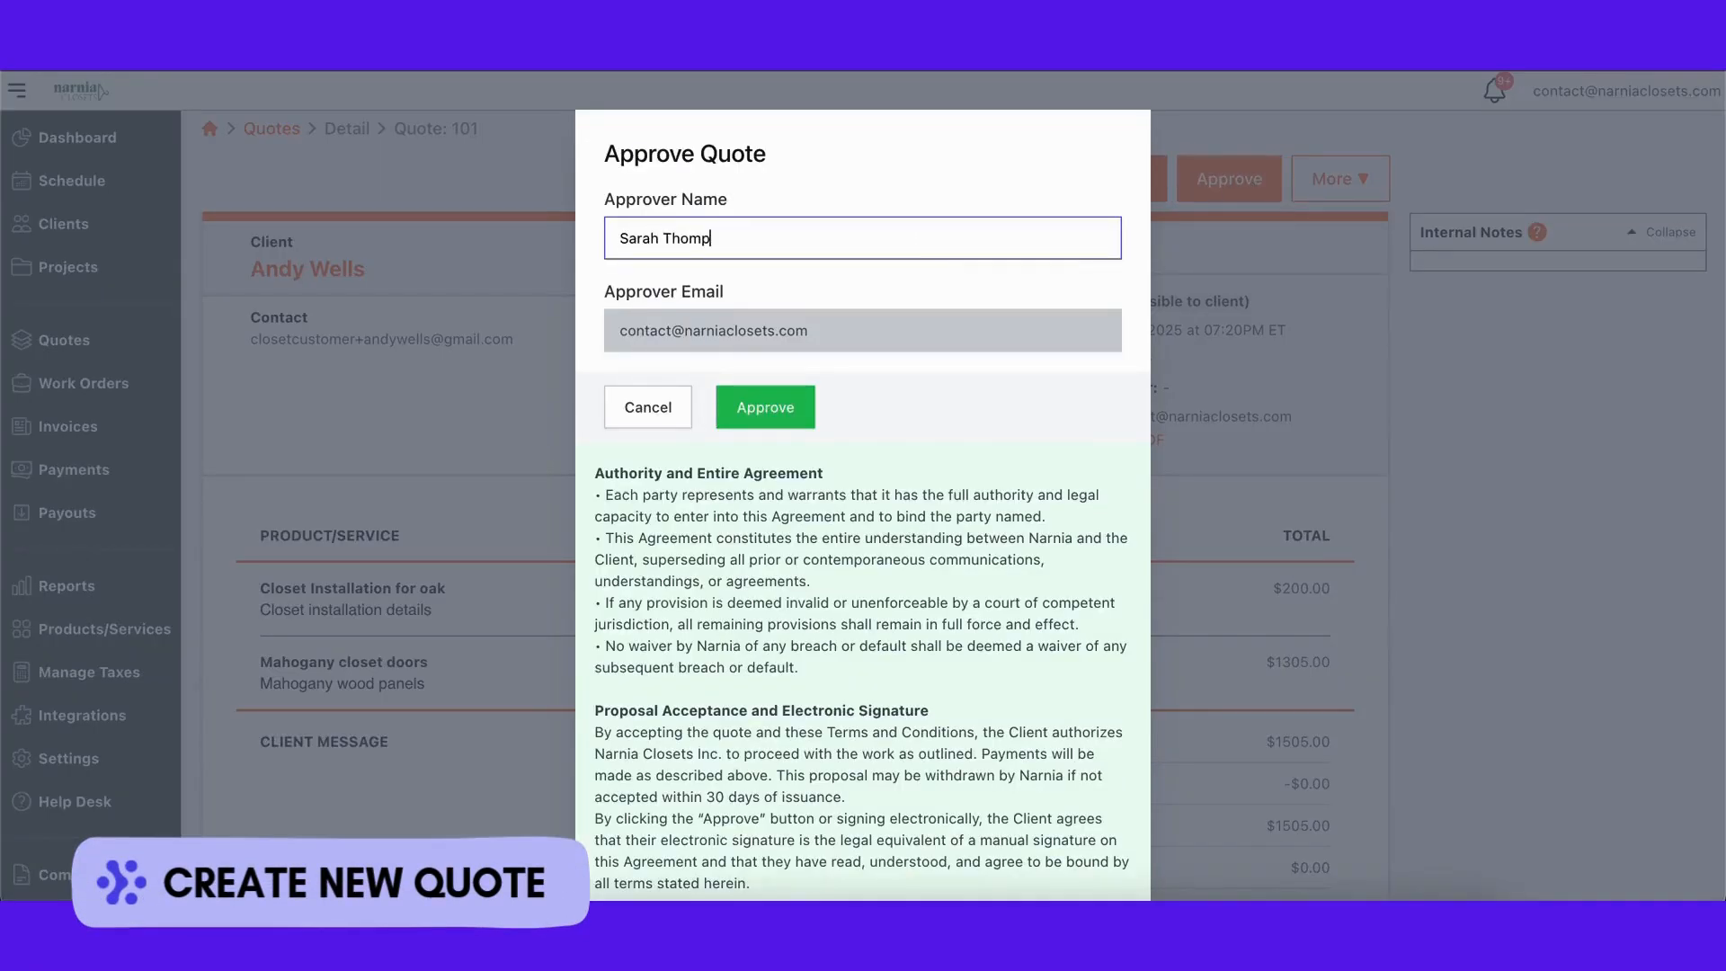
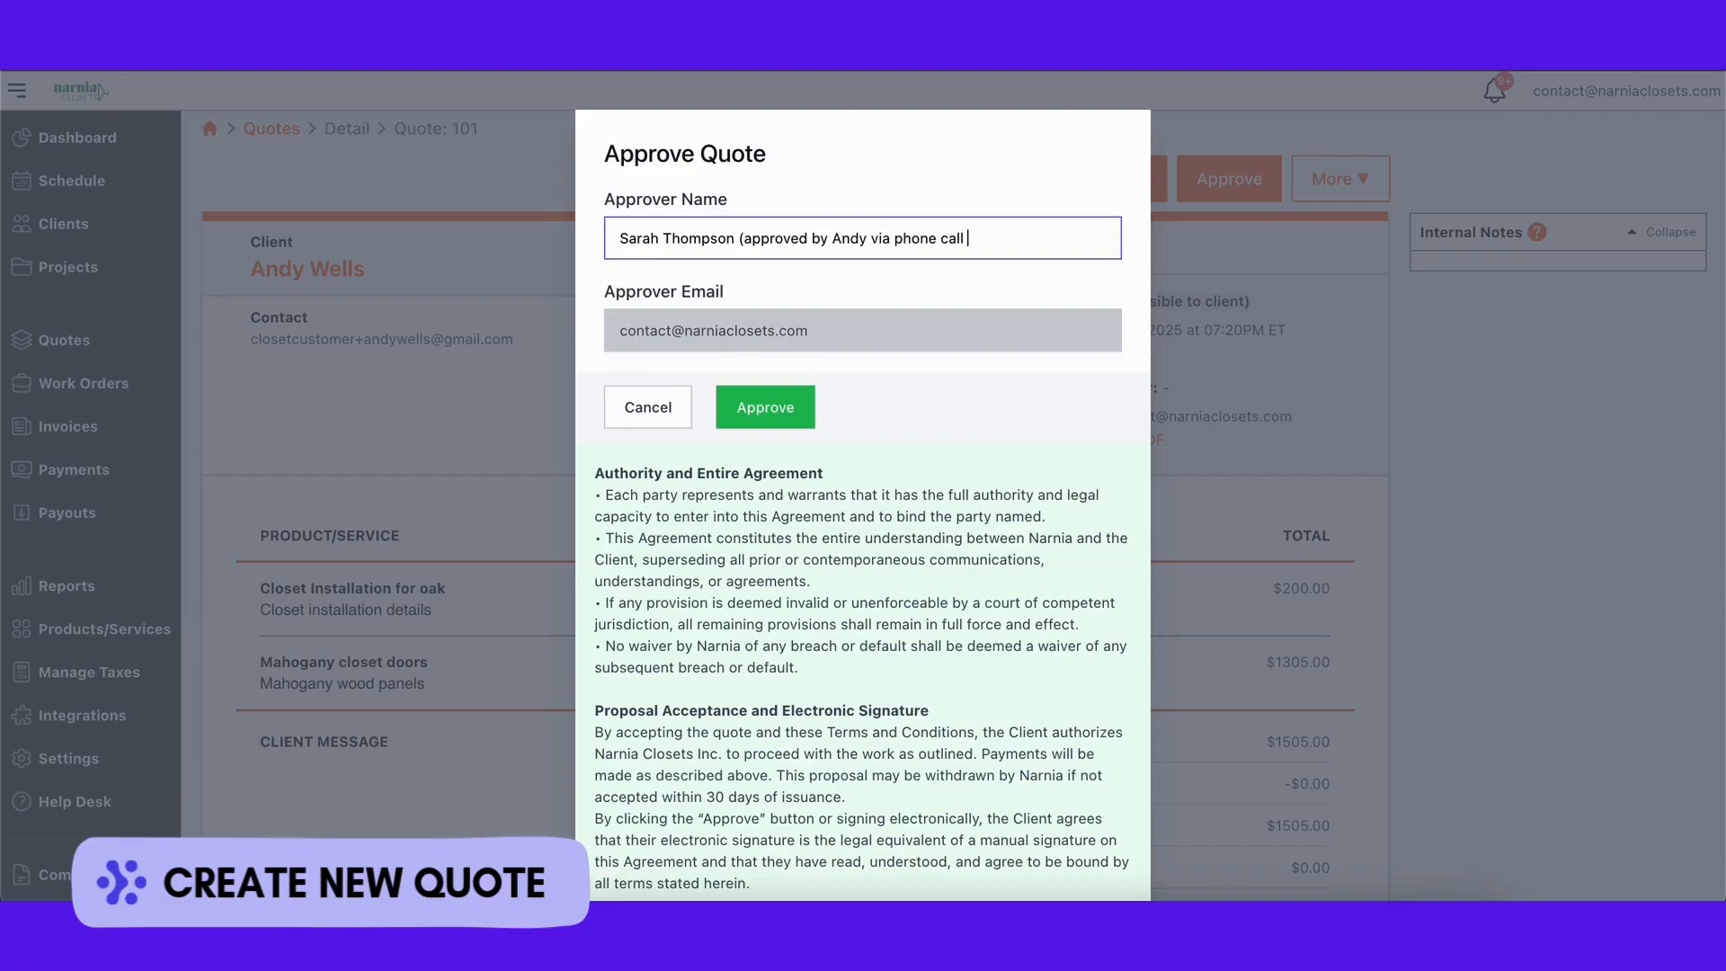
text(01/29/2024)
click(778, 404)
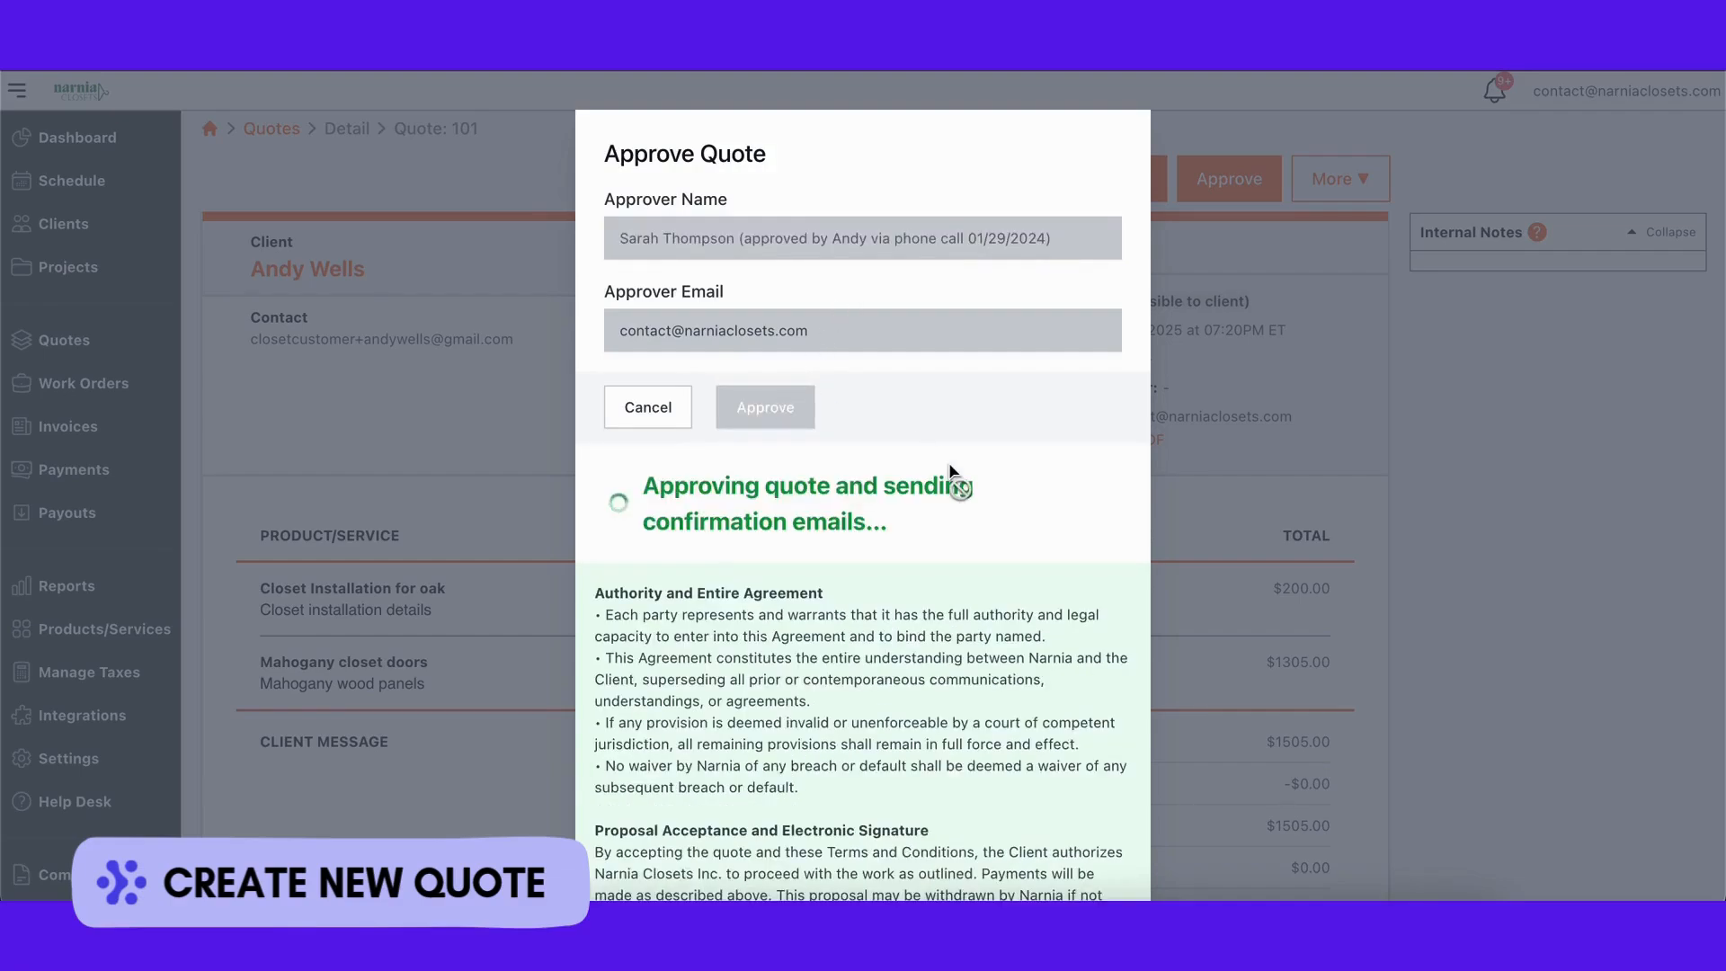
click(1121, 252)
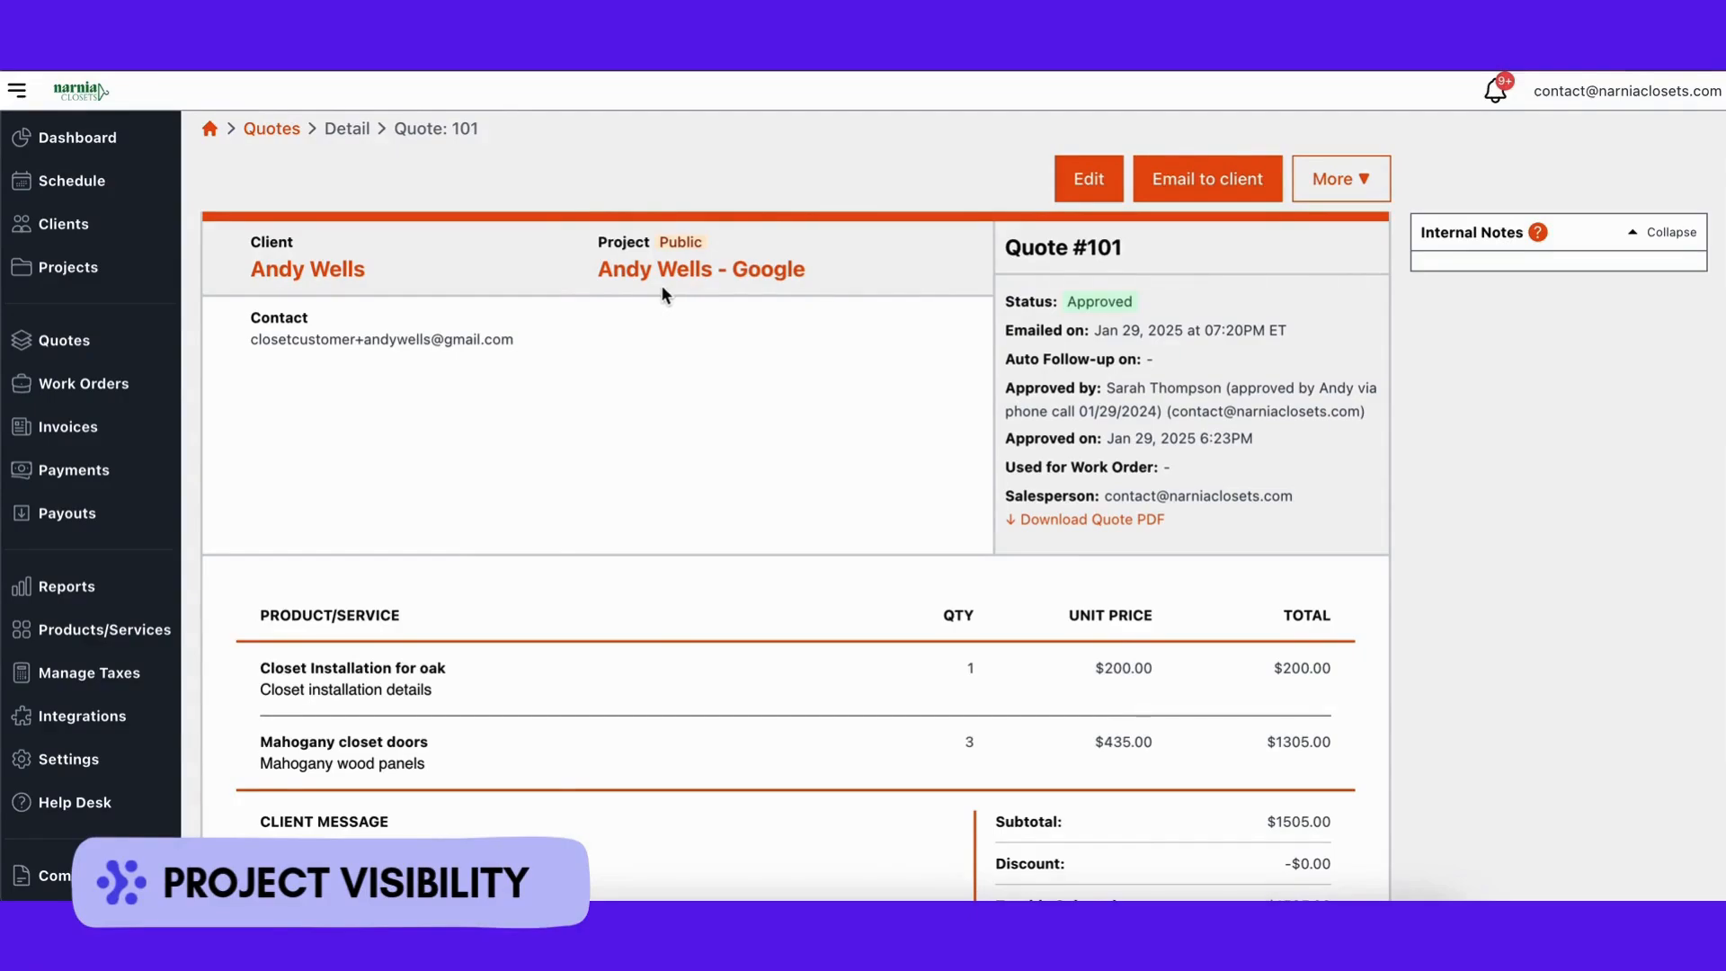
Step: Save the Project visibility setting so project names are hidden from clients
click(70, 762)
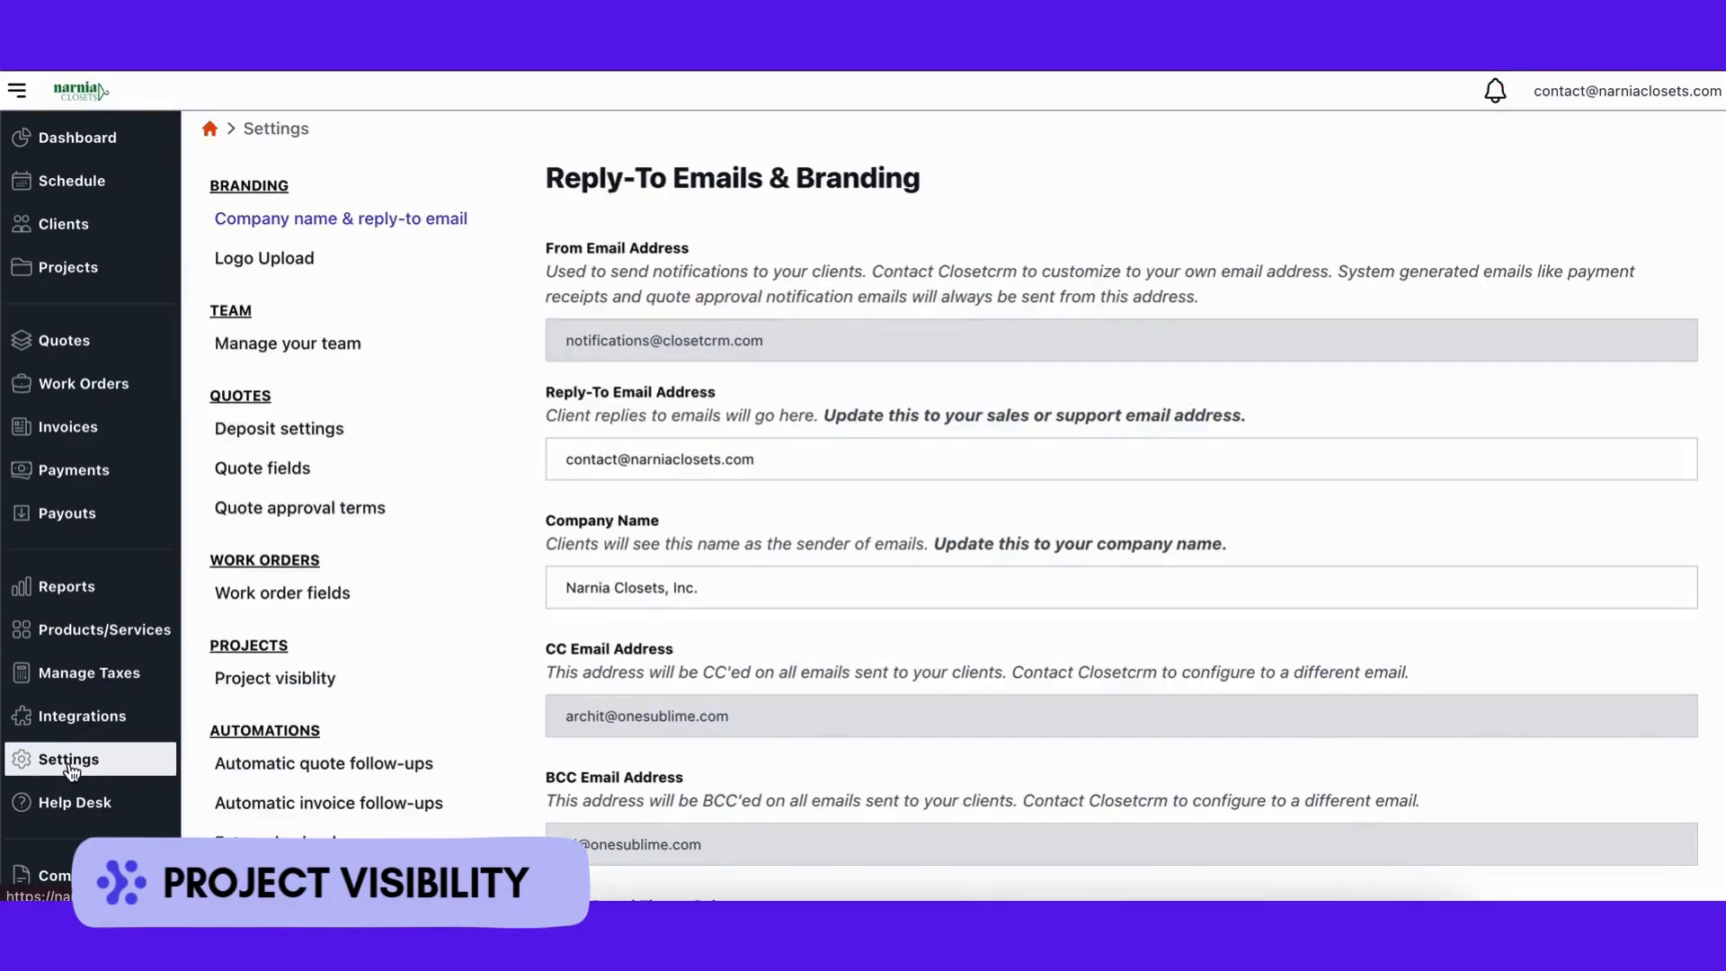
click(308, 678)
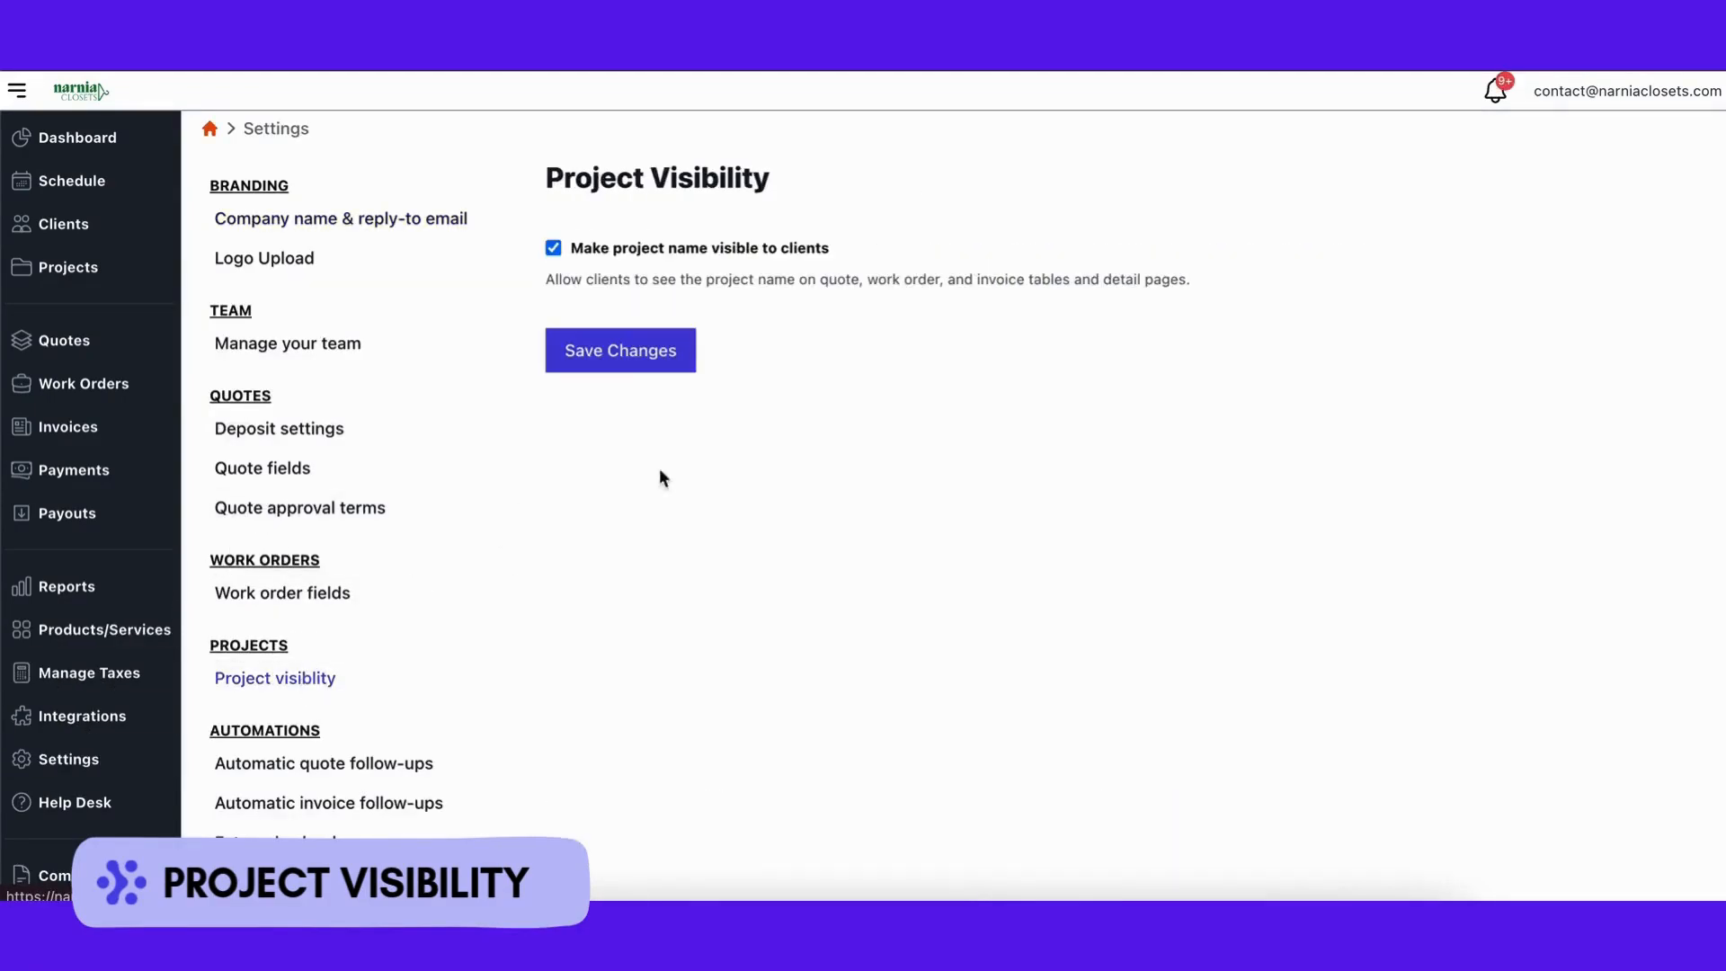
click(619, 351)
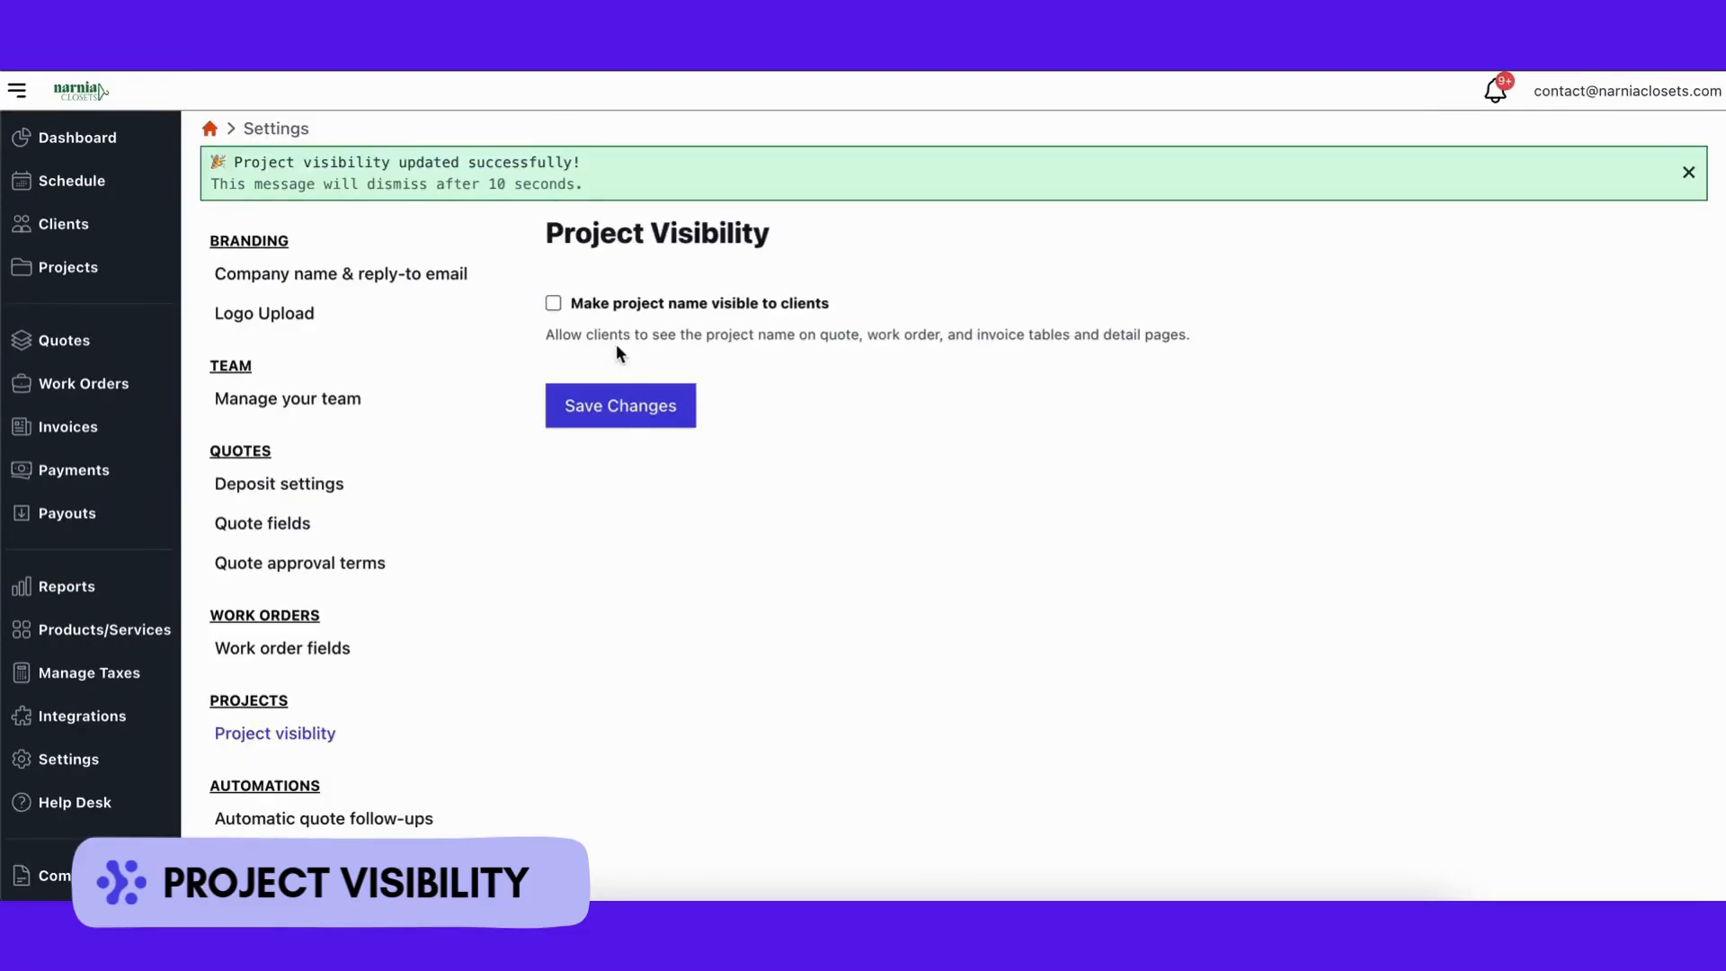
Step: Reopen Quote #101 through the client's project in the Projects list
click(76, 269)
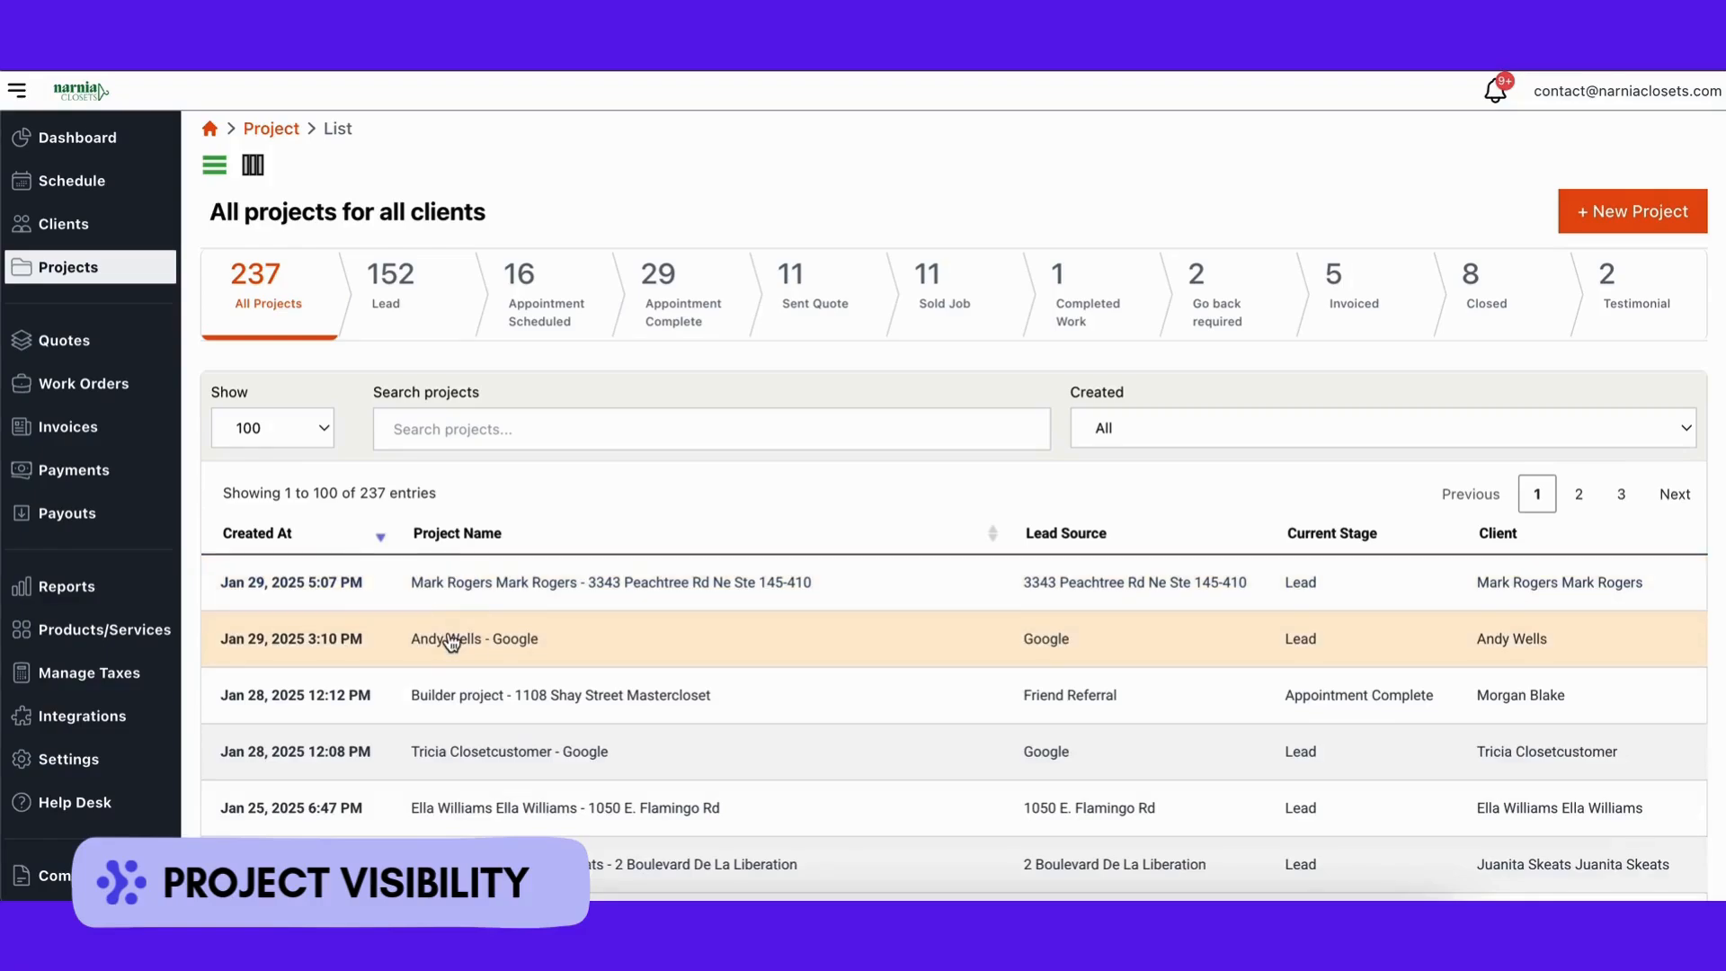
click(451, 640)
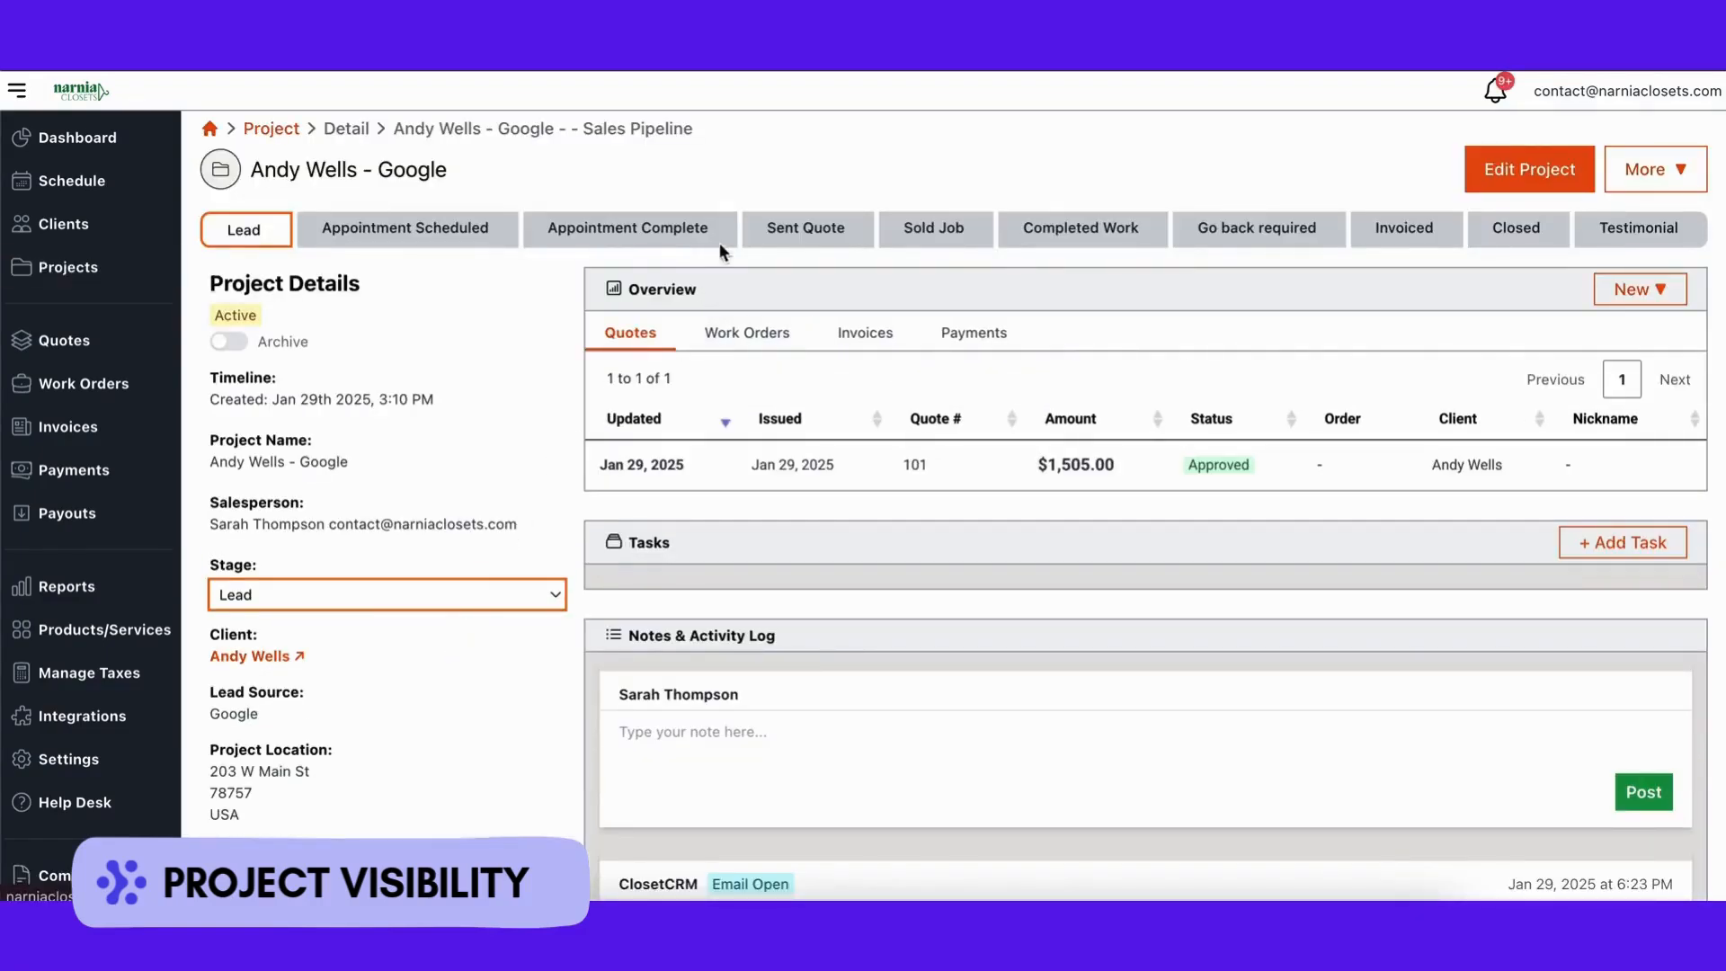
click(741, 473)
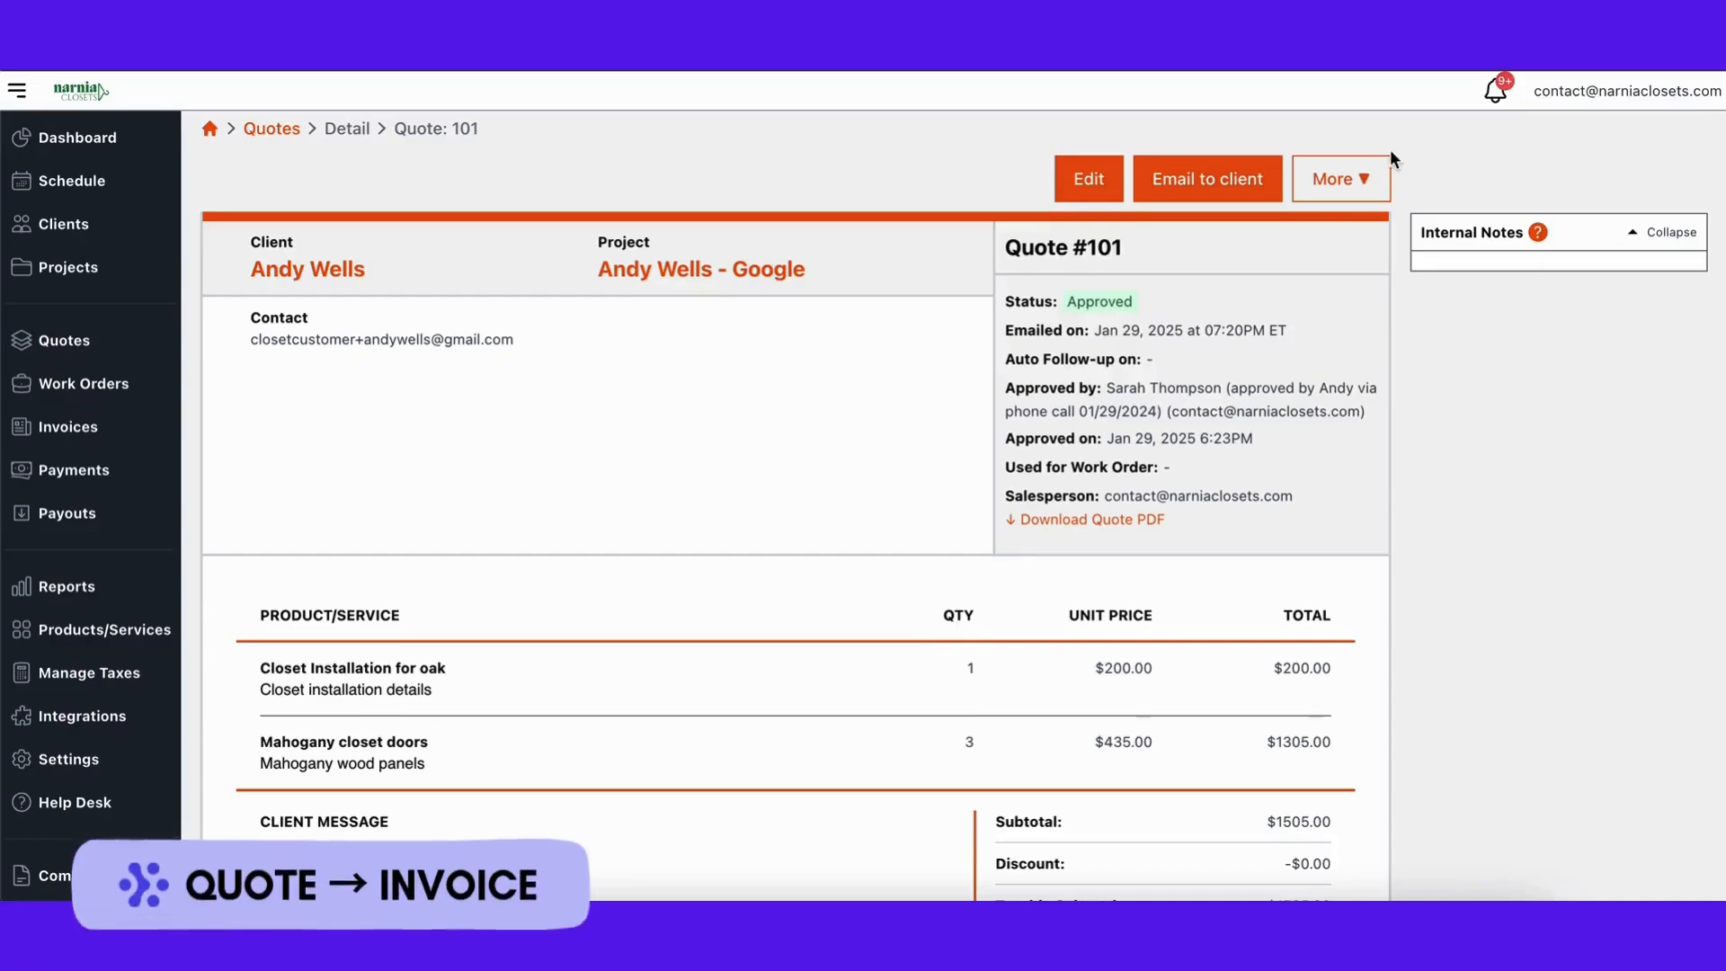
Step: Convert Quote #101 to a 50% deposit invoice and save it as Deposit Invoice #138 ($752.50)
click(1366, 180)
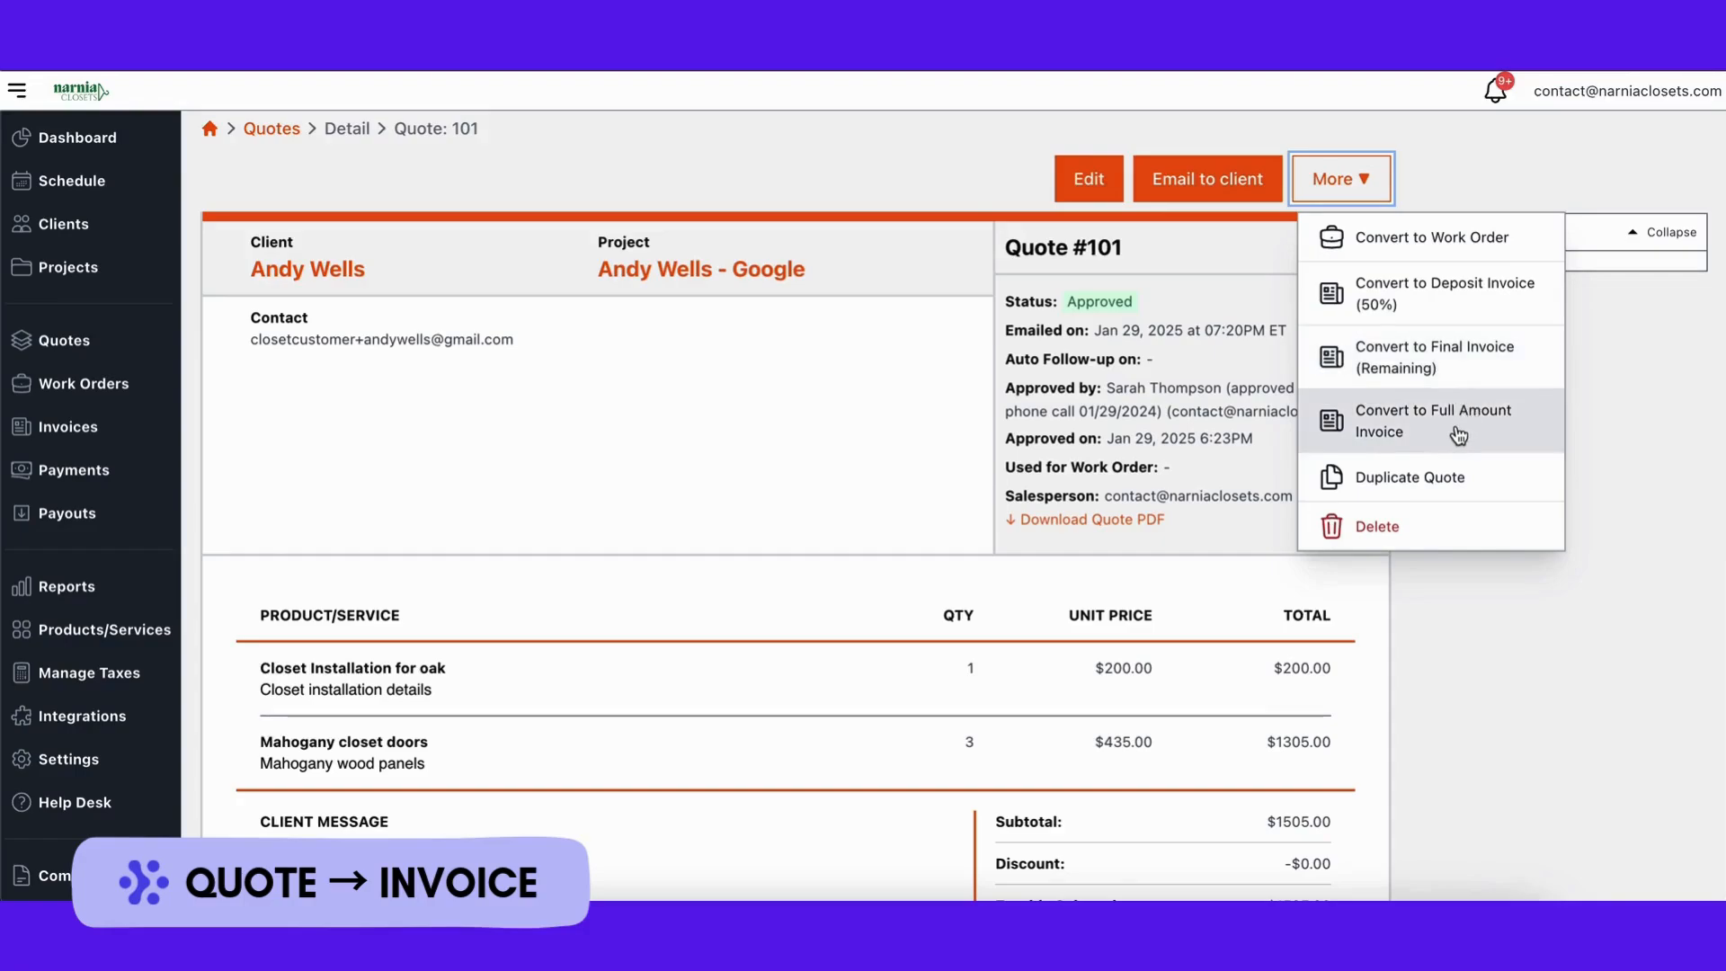
click(1443, 311)
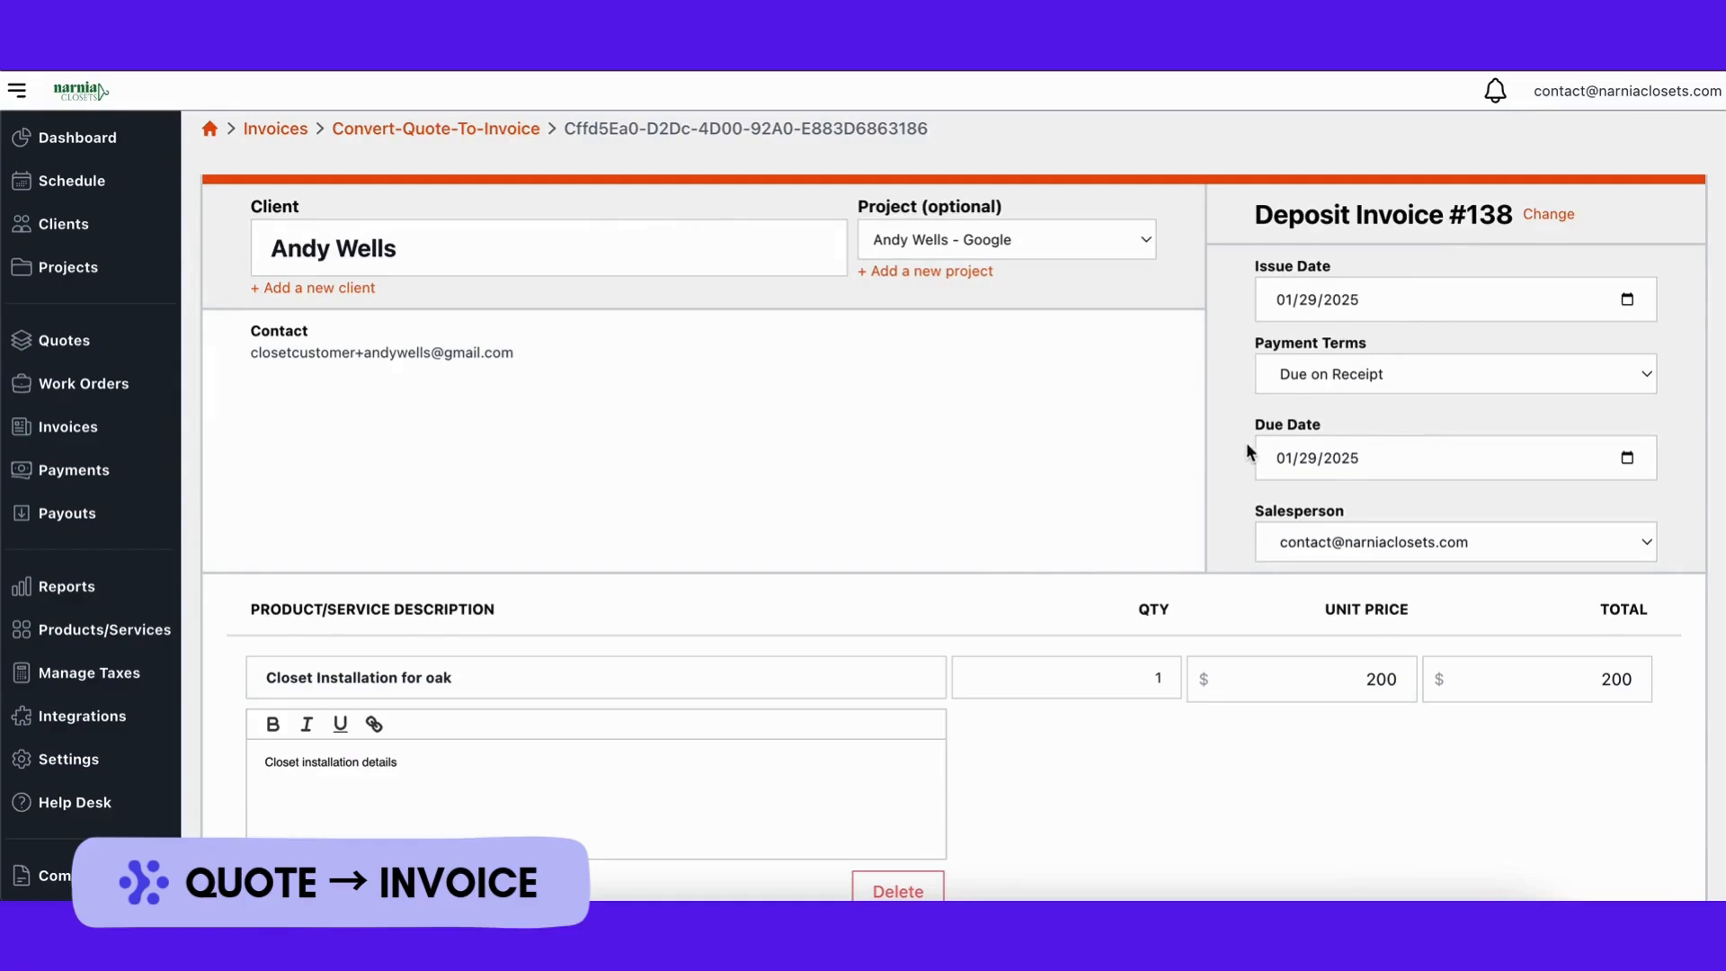
scroll(1187, 485, down, 10)
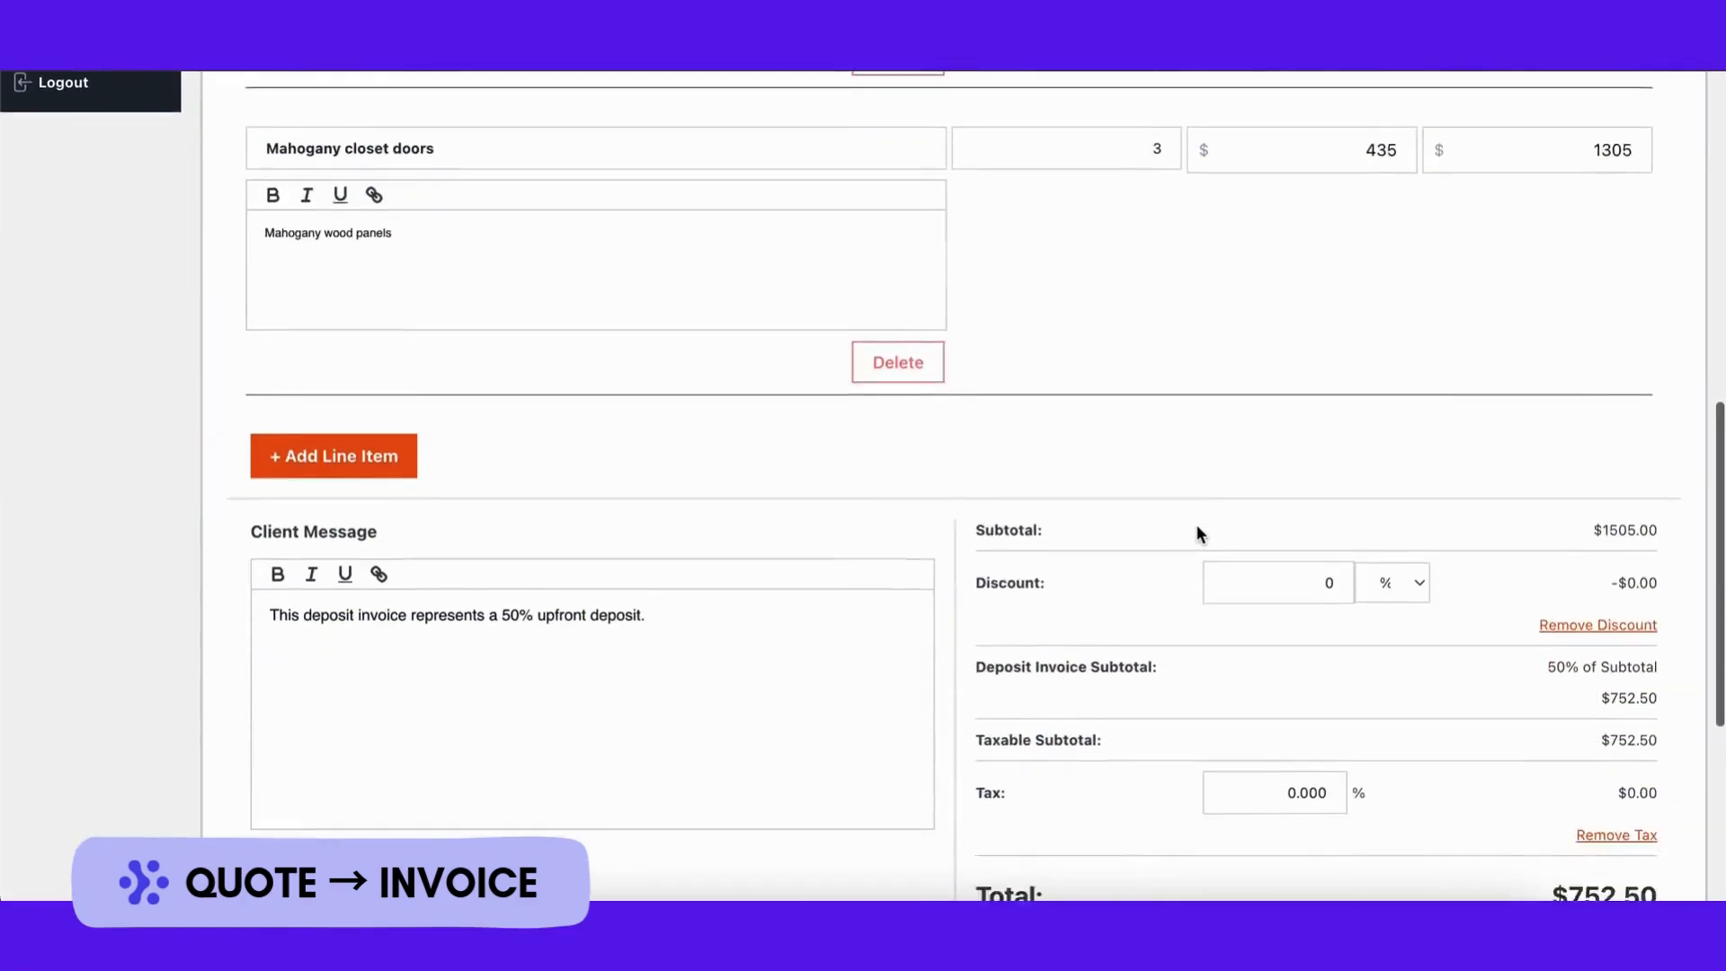
scroll(1197, 526, down, 4)
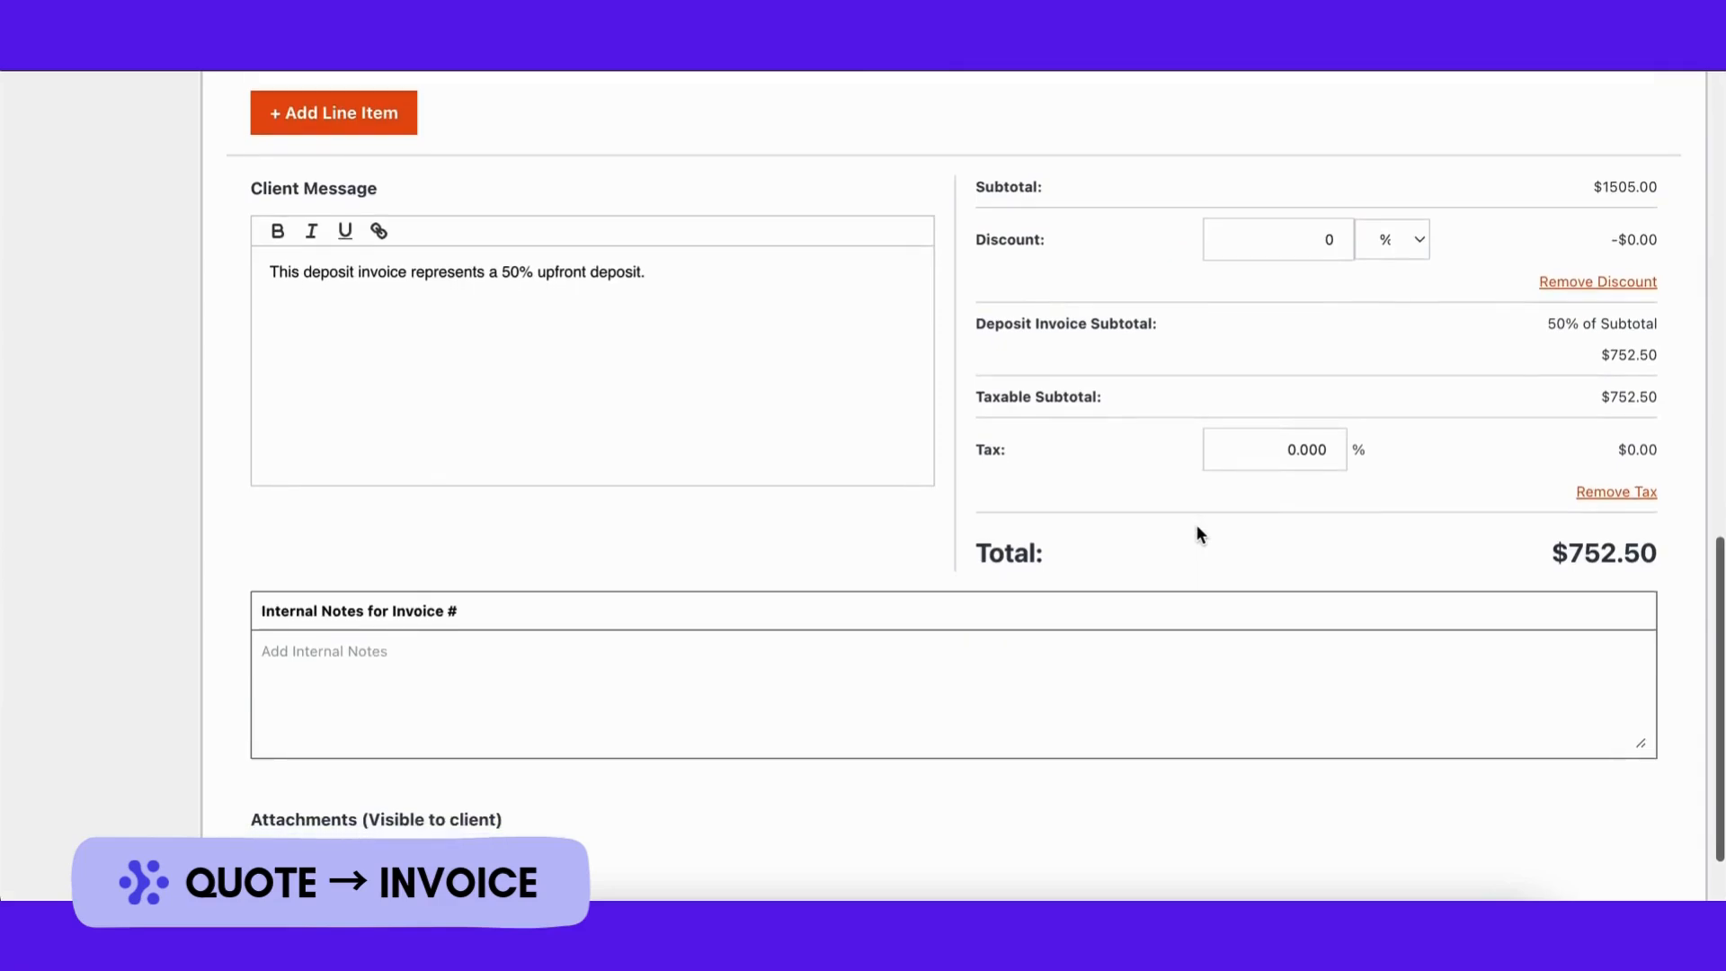
scroll(1197, 527, down, 2)
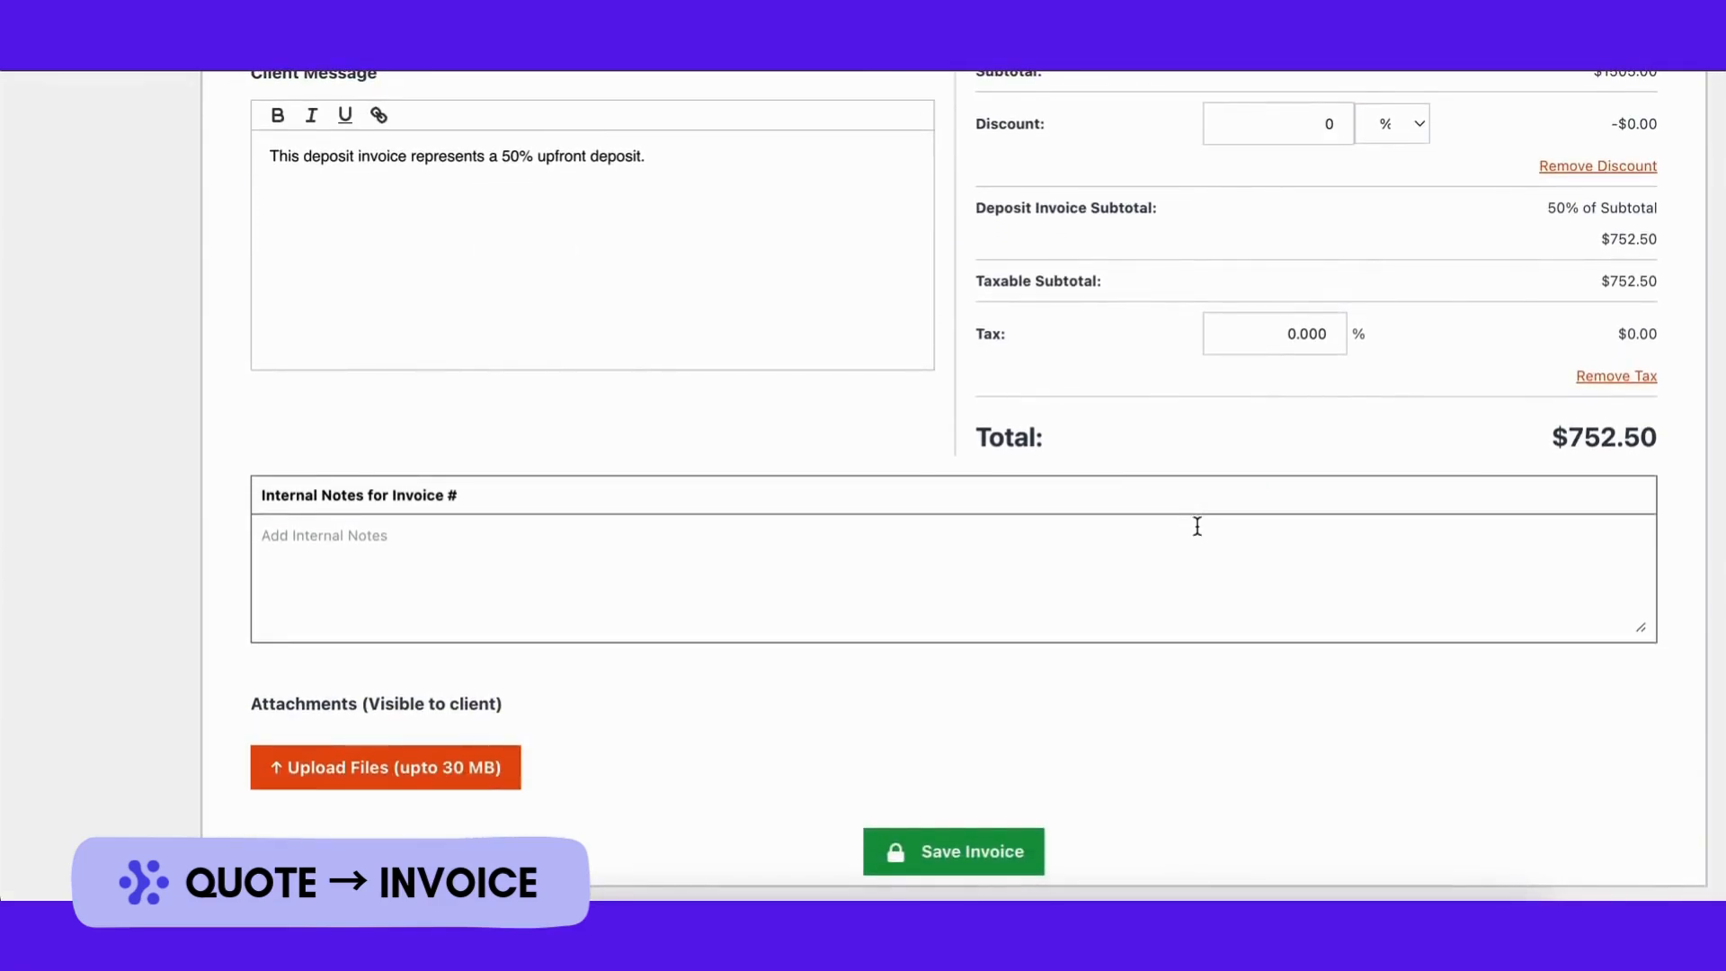
click(958, 849)
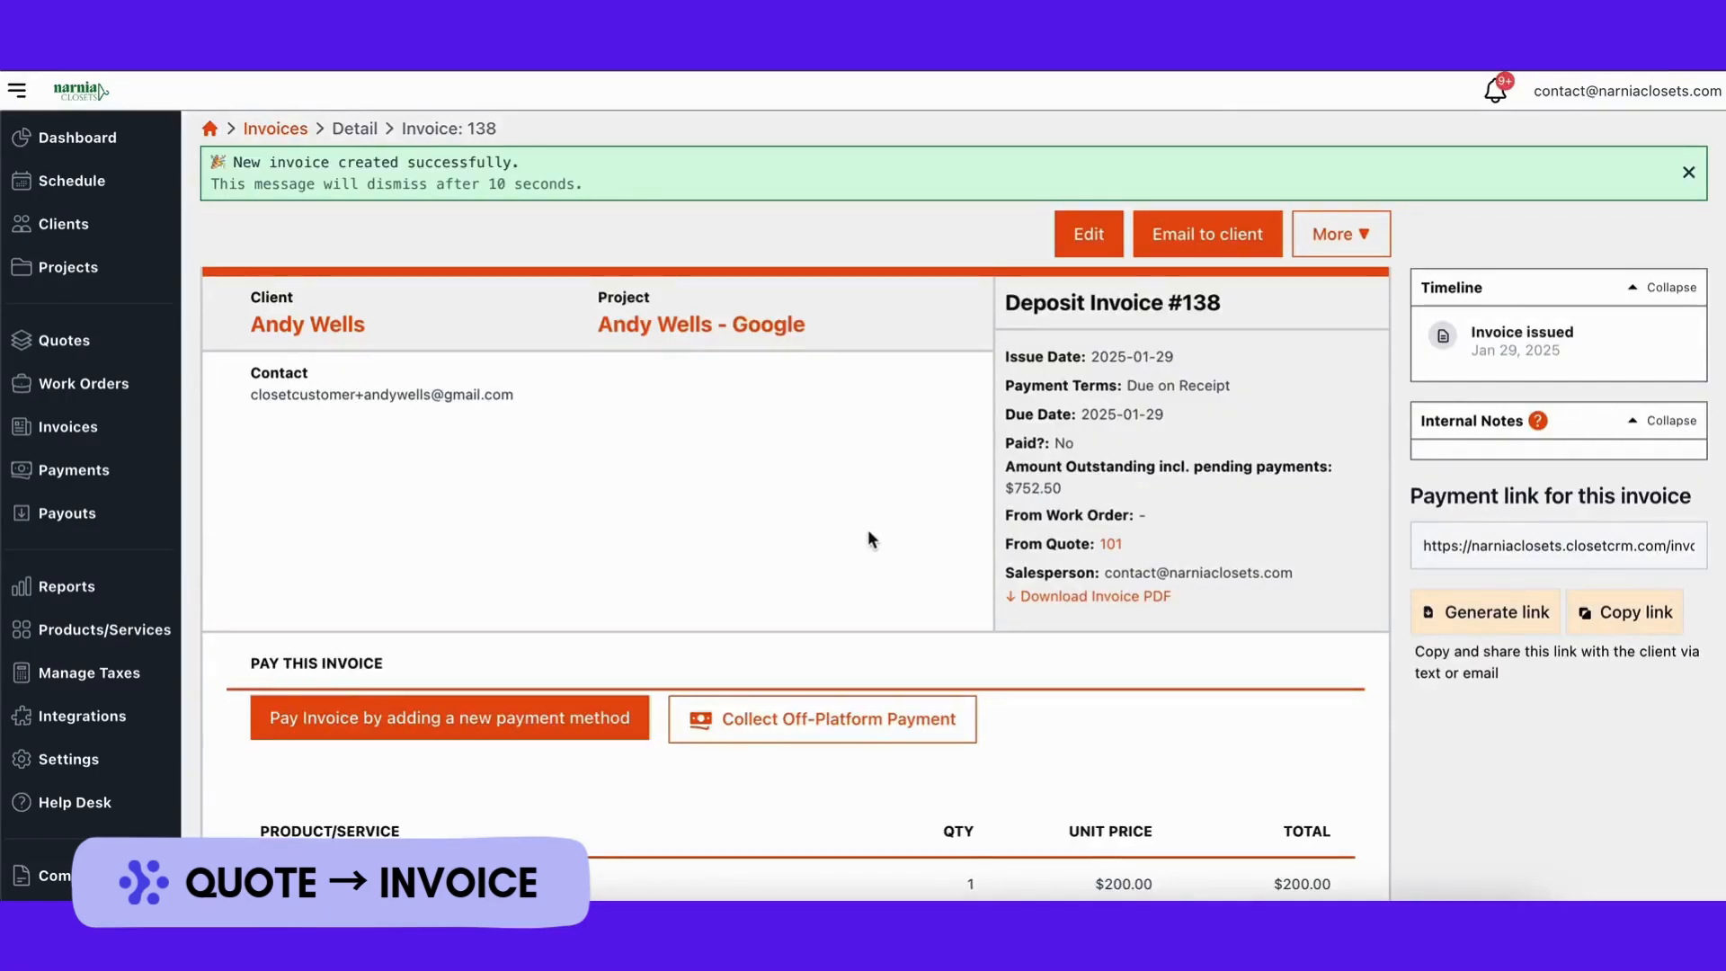
Step: Change the required deposit percentage from 50 to 30 and save
click(61, 773)
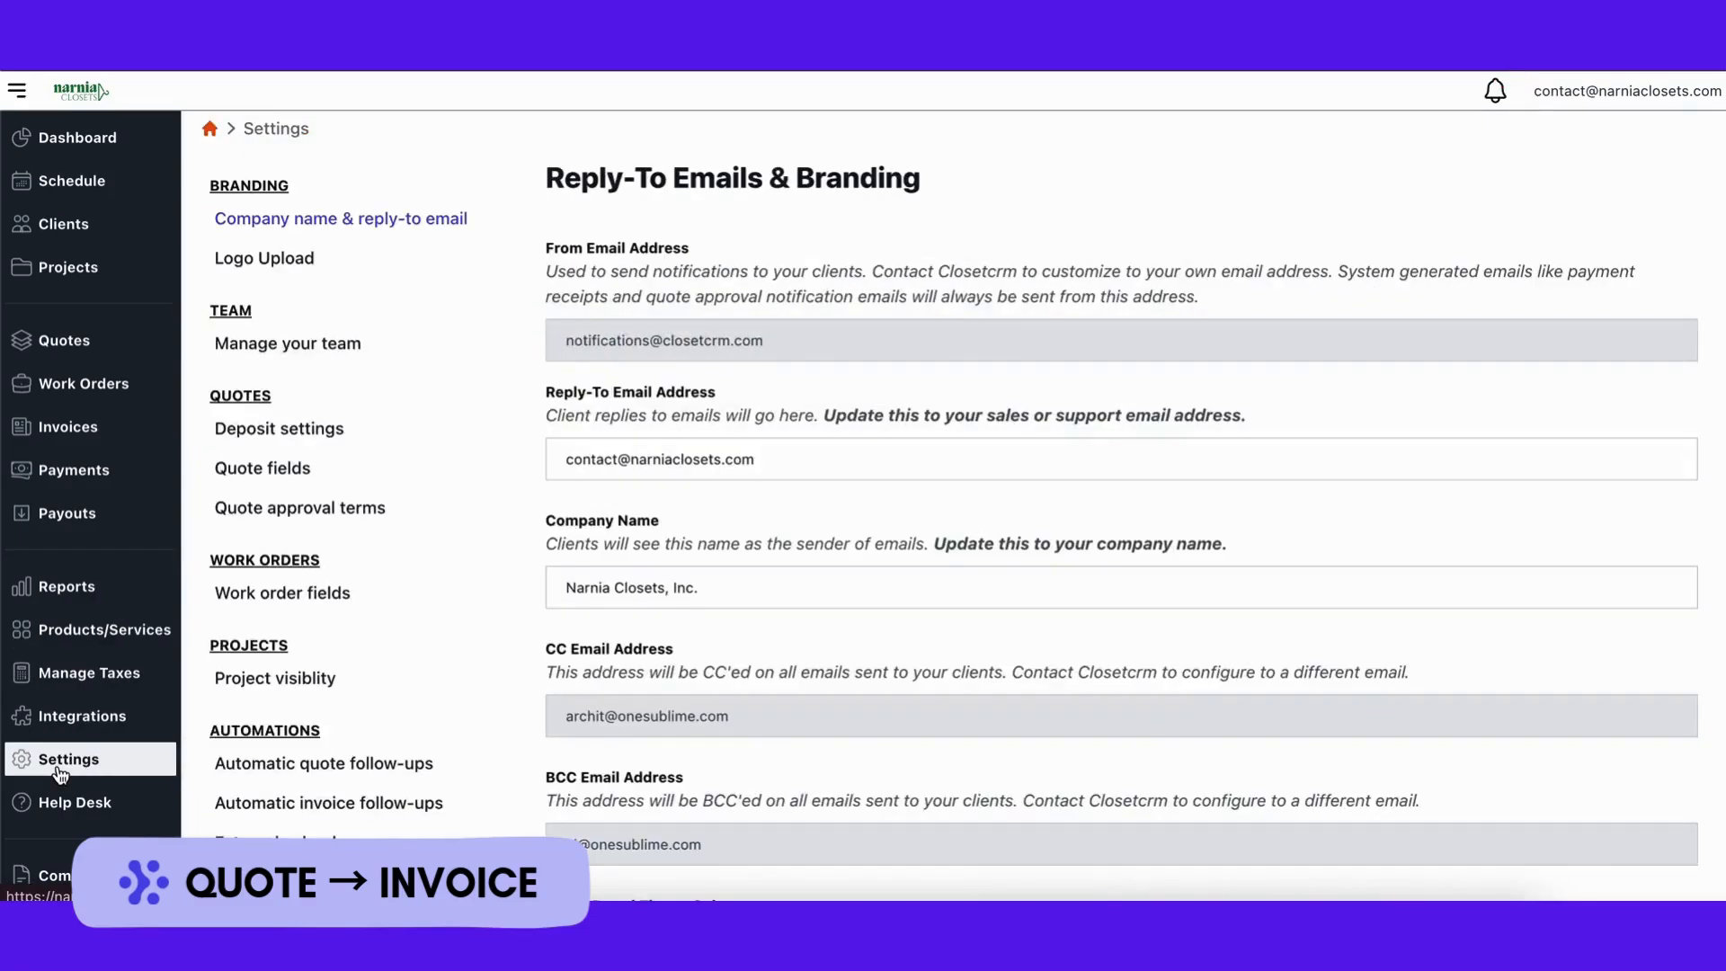
click(325, 429)
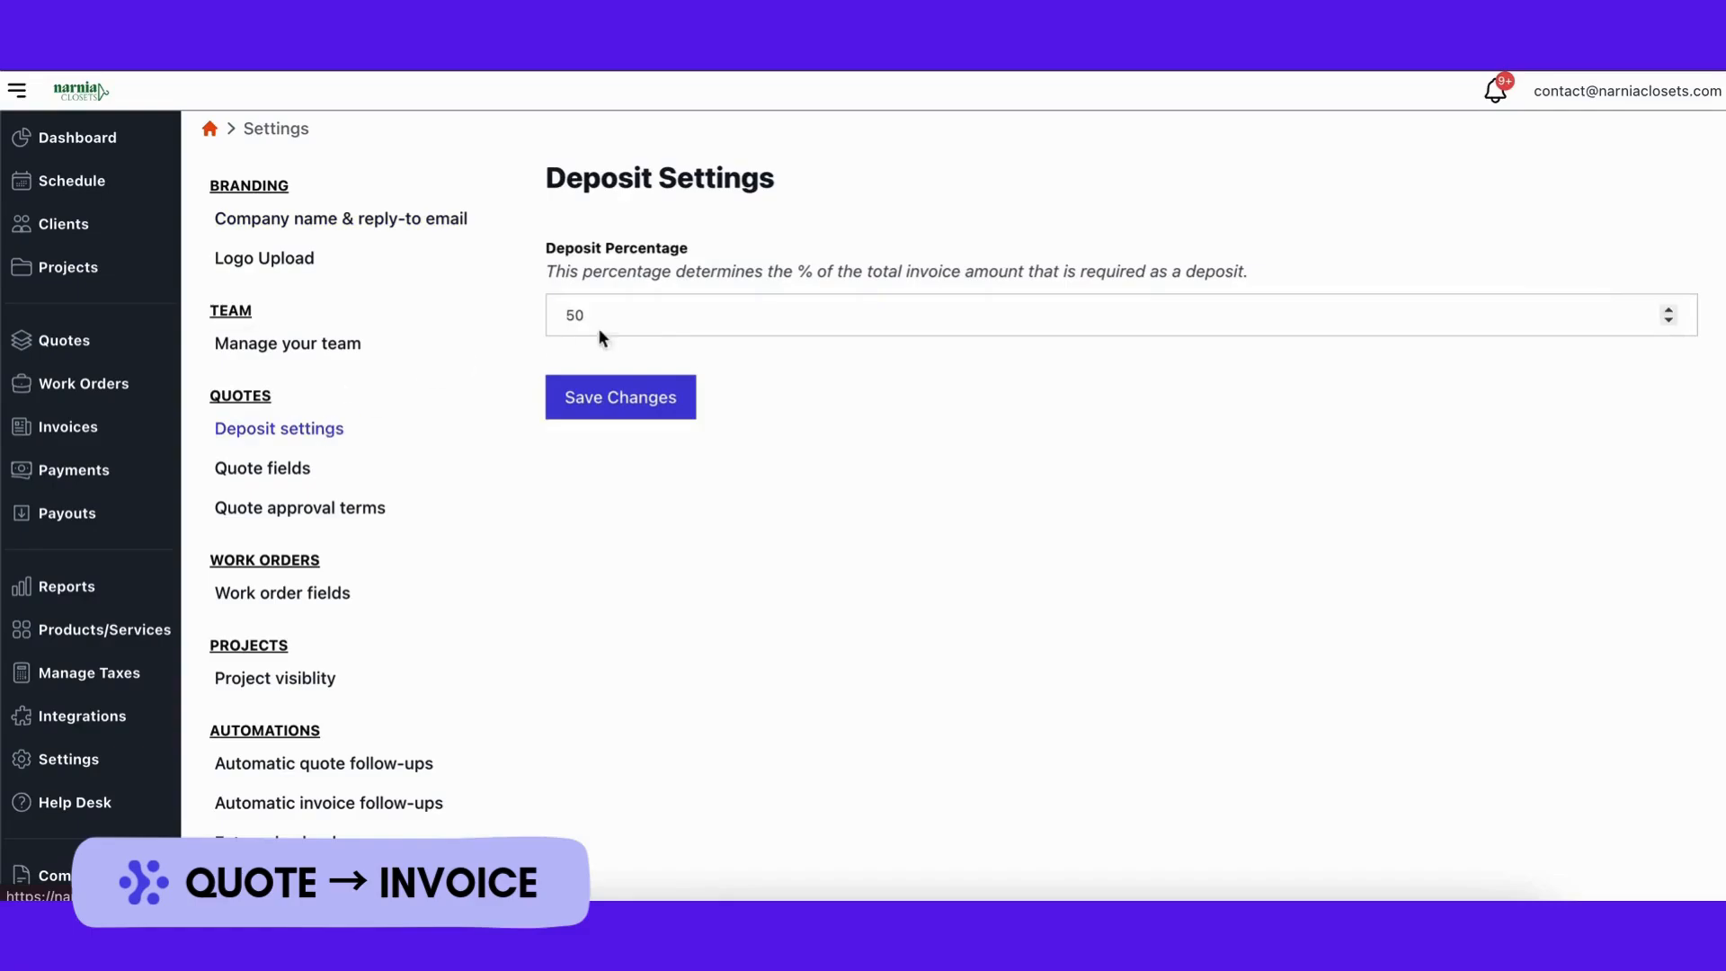
click(645, 312)
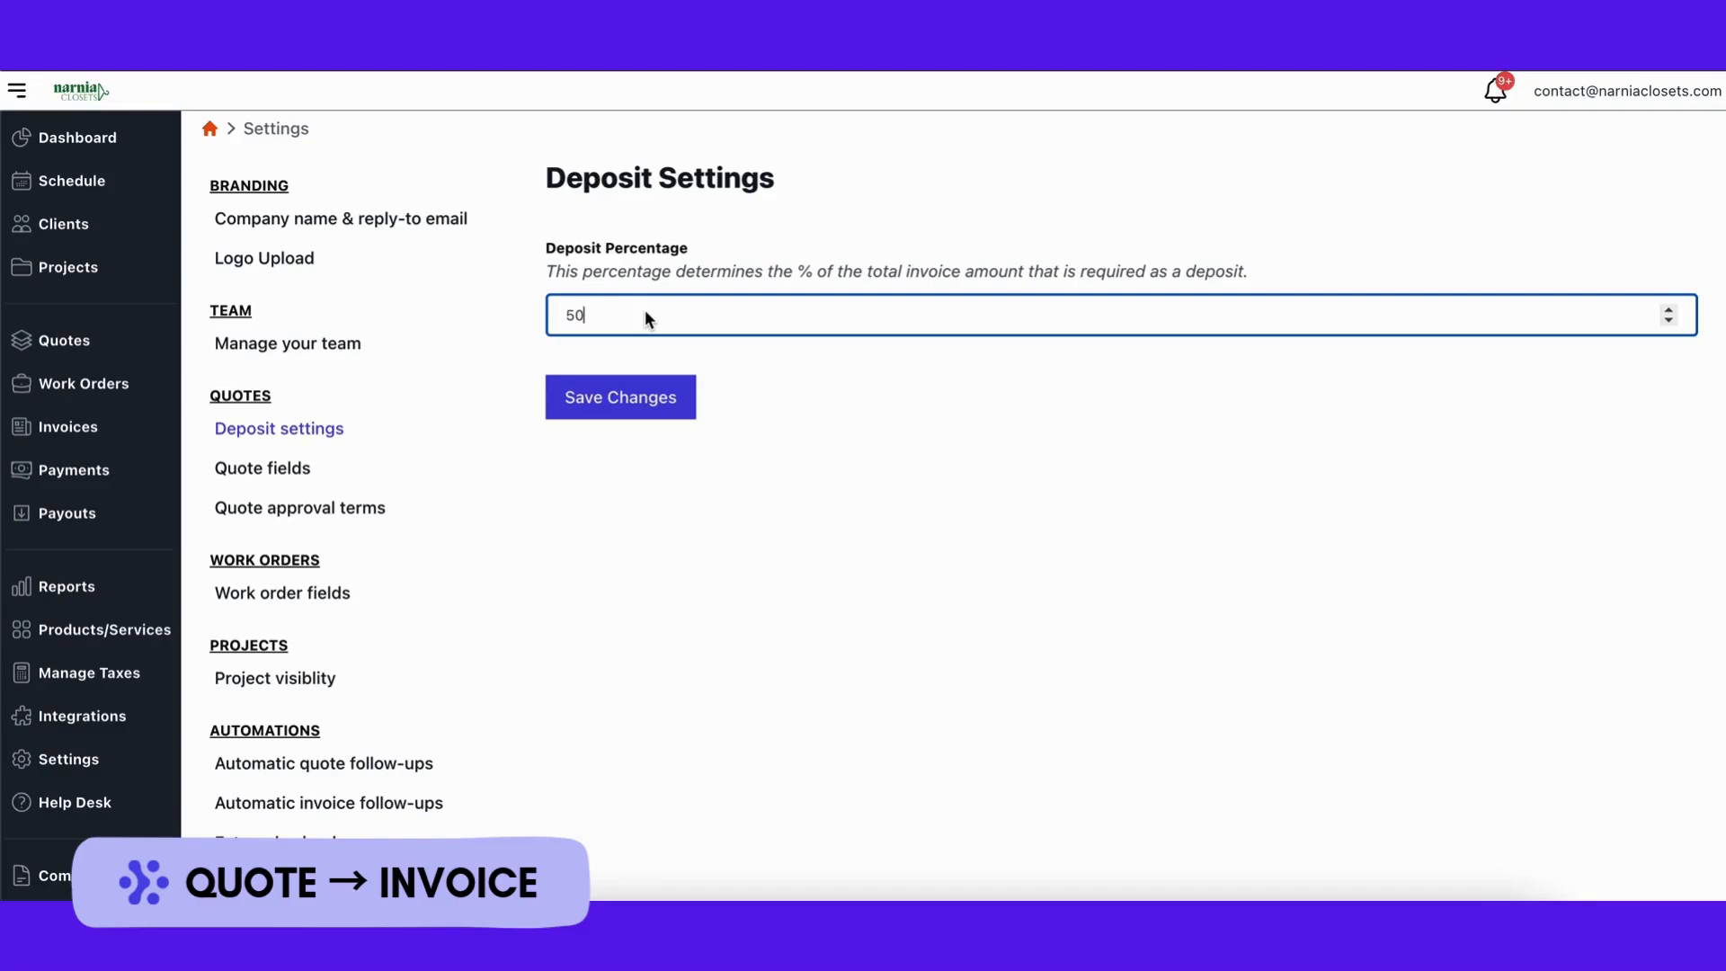
key(BackSpace)
key(BackSpace)
text(30)
click(614, 405)
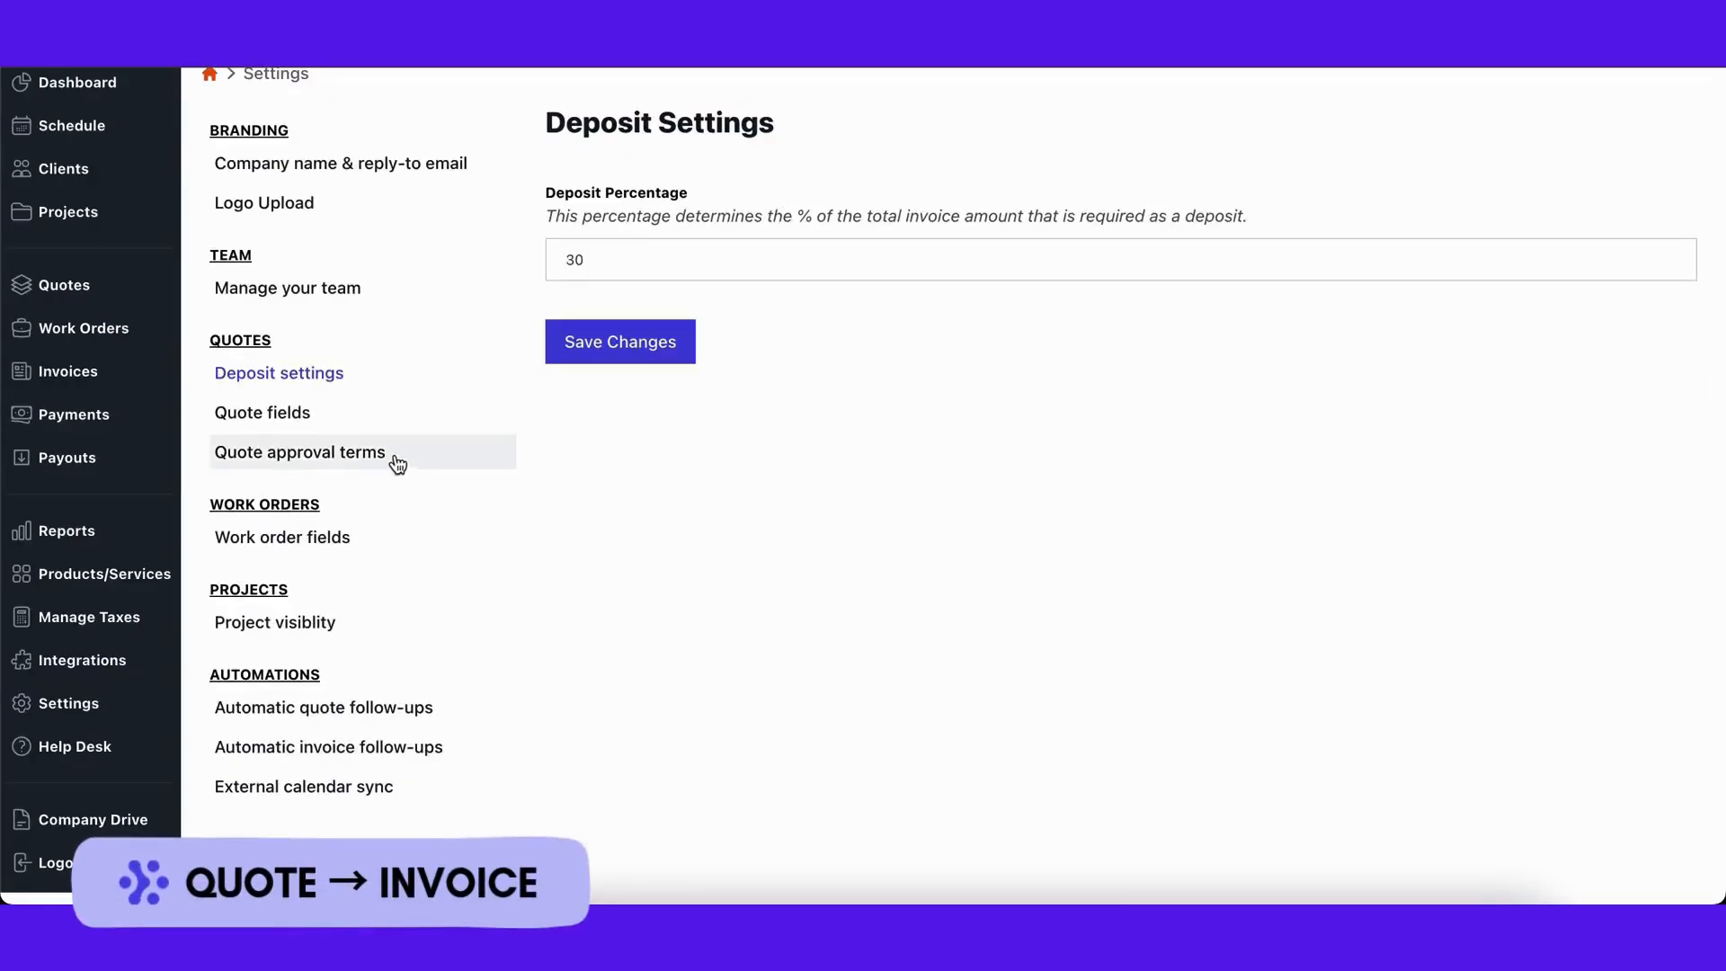
Step: Toggle both quote-field carry-over options off and back on, keeping orders and invoices enabled, and save
click(389, 426)
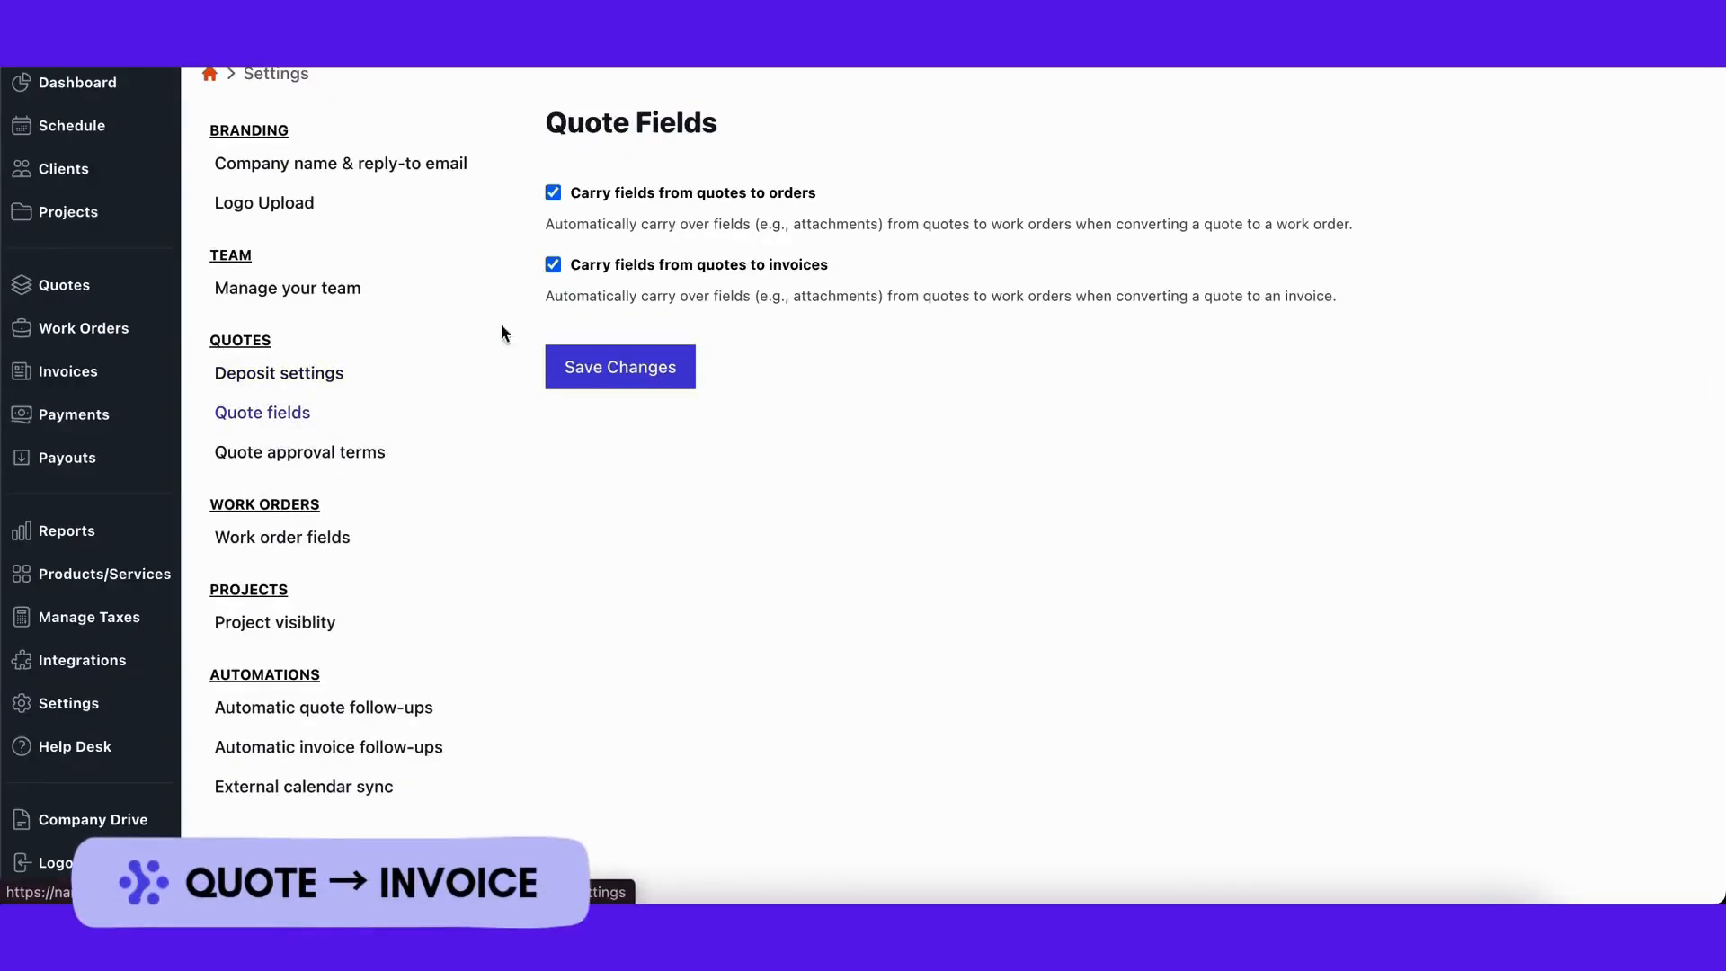
click(556, 194)
click(553, 265)
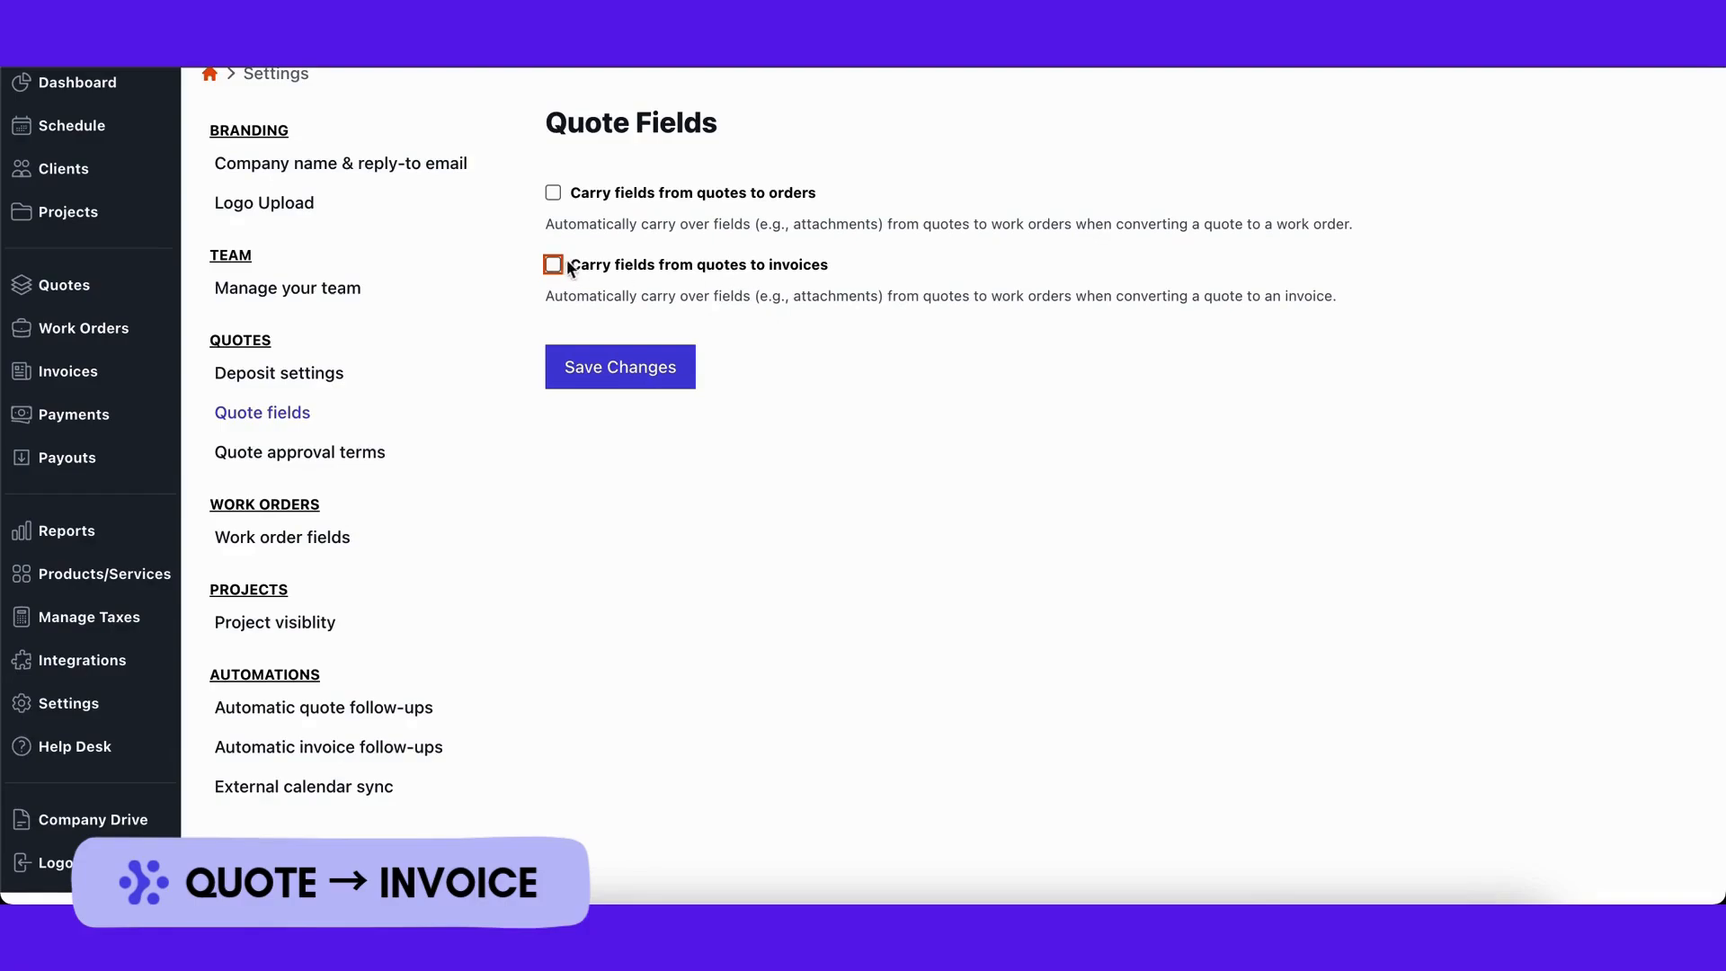
click(554, 265)
click(554, 193)
click(626, 367)
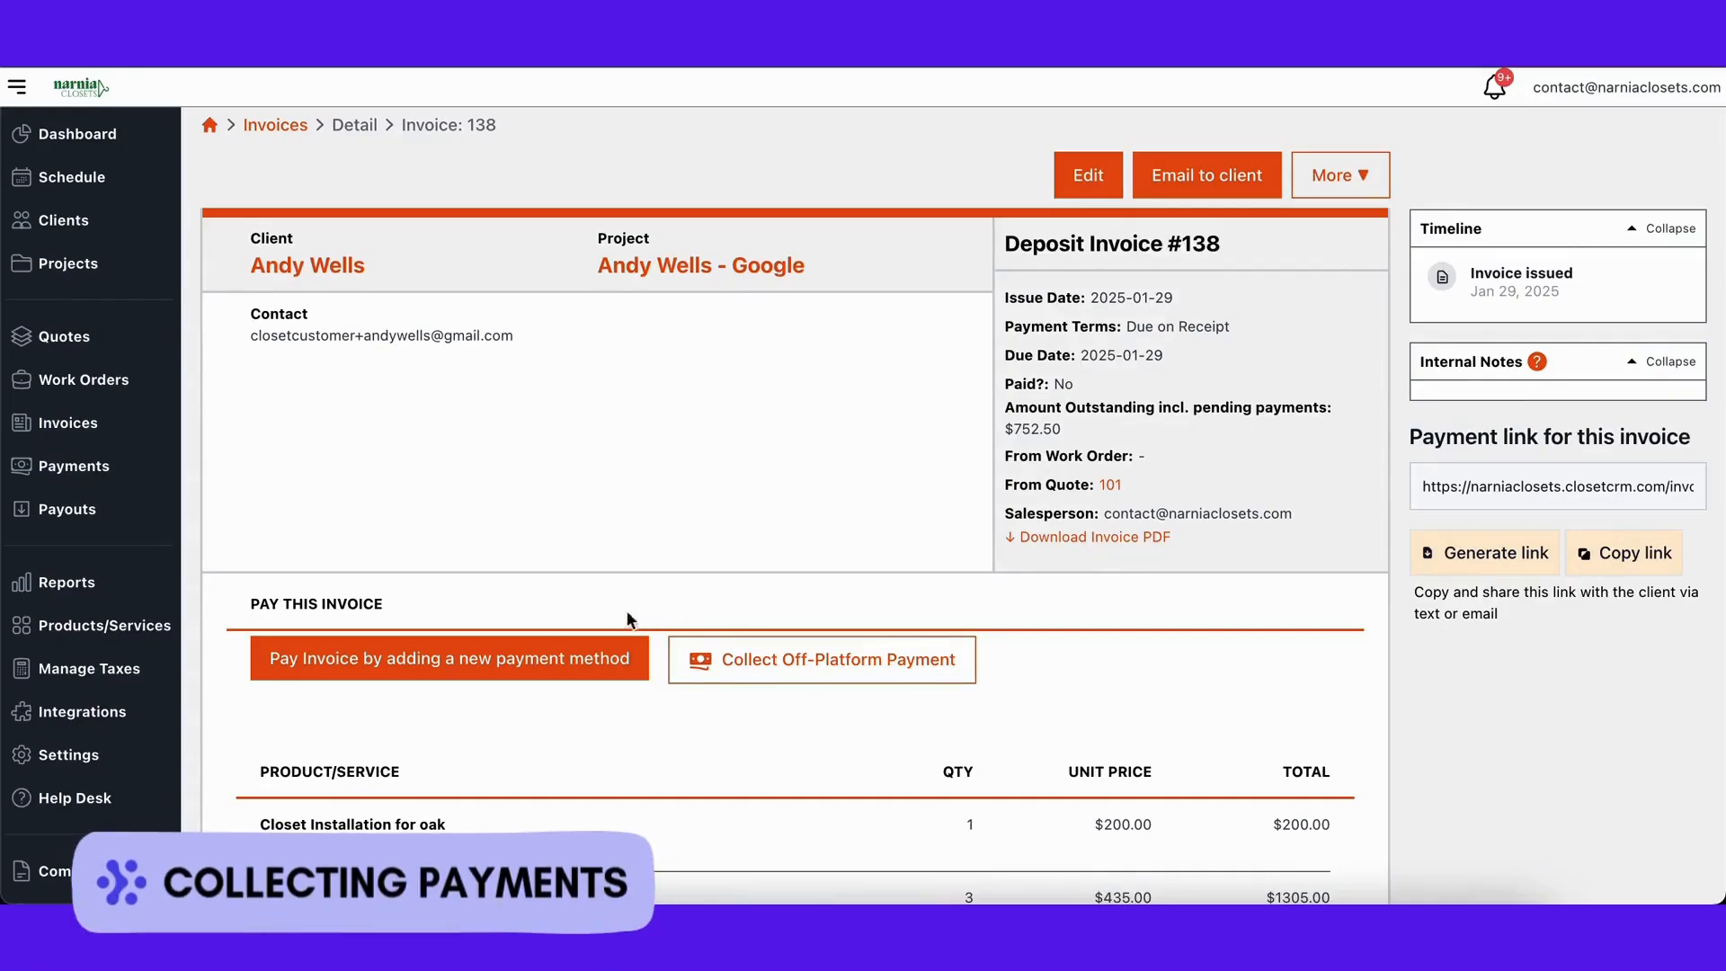
Step: Start adding a new payment method for the client and switch from card entry to Bank Account
click(533, 667)
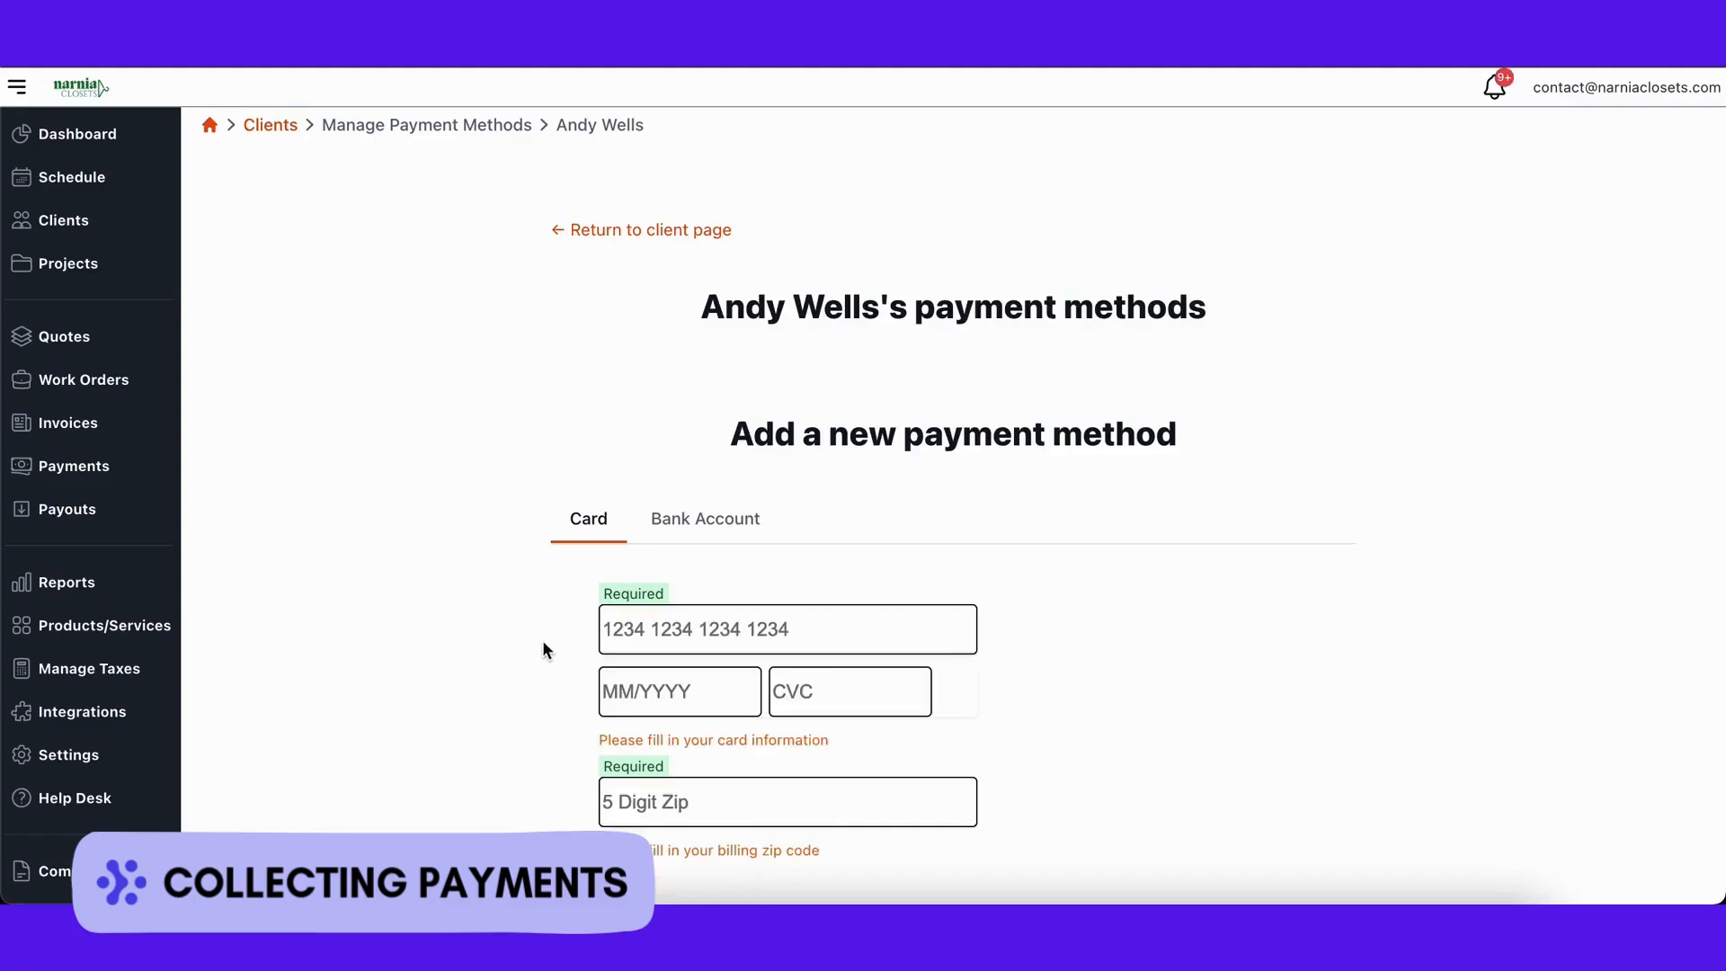
scroll(849, 437, down, 2)
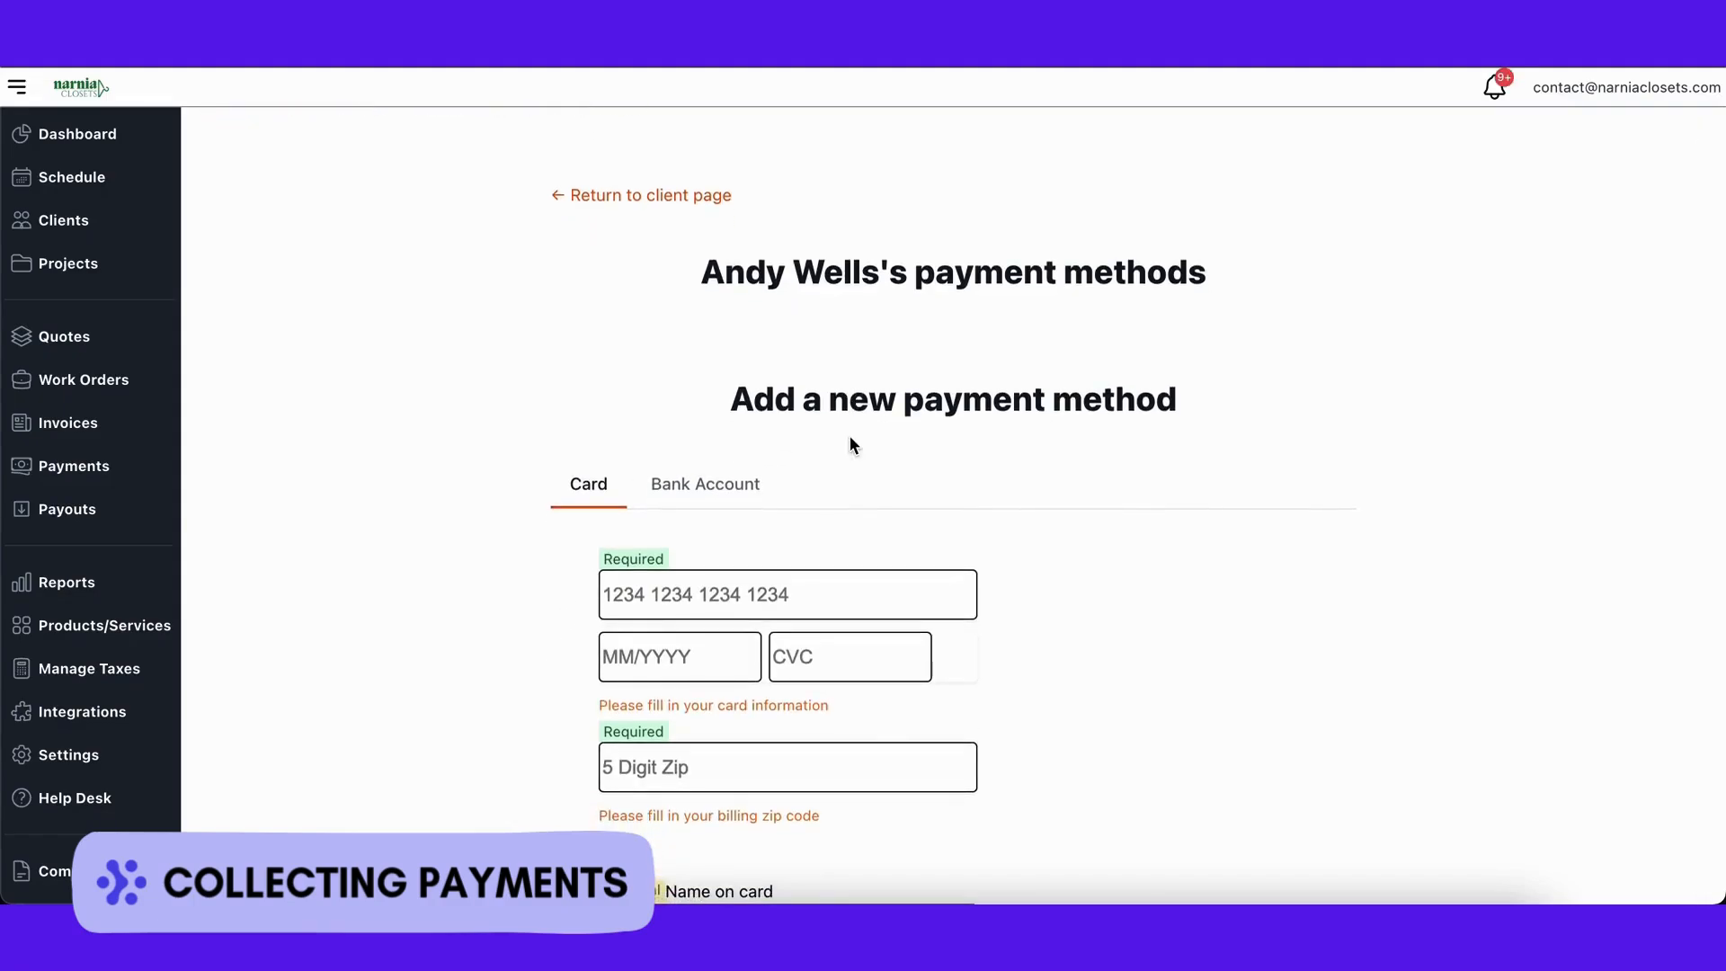
scroll(1108, 506, down, 4)
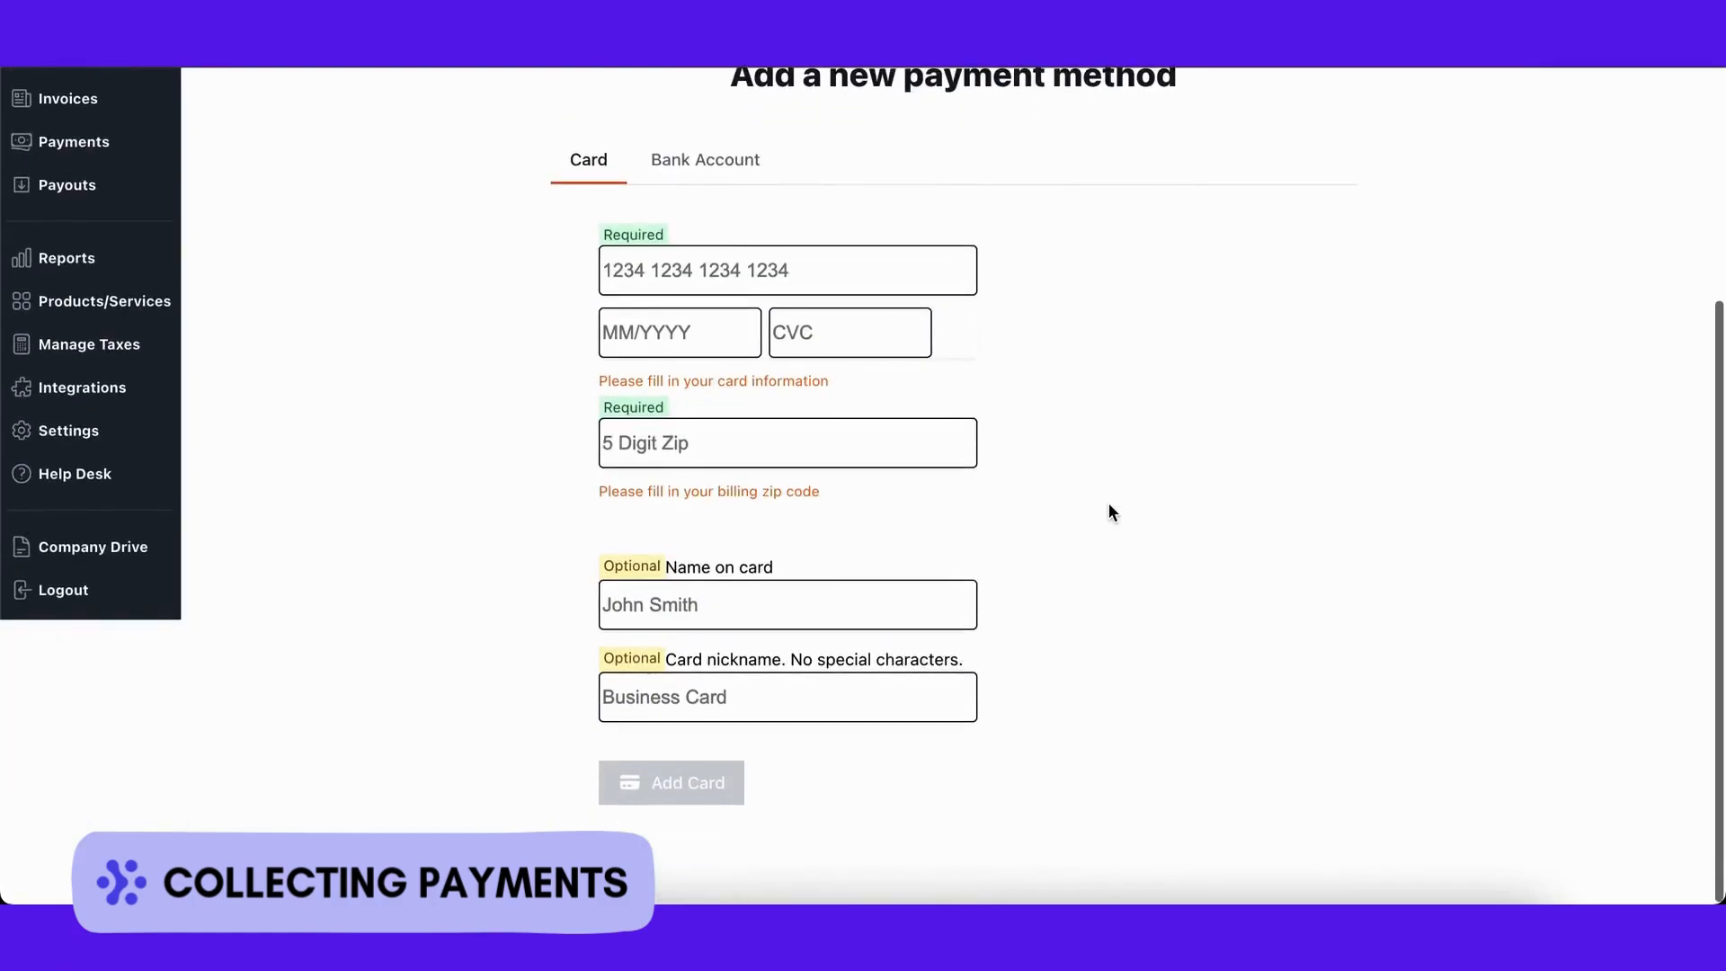
click(876, 272)
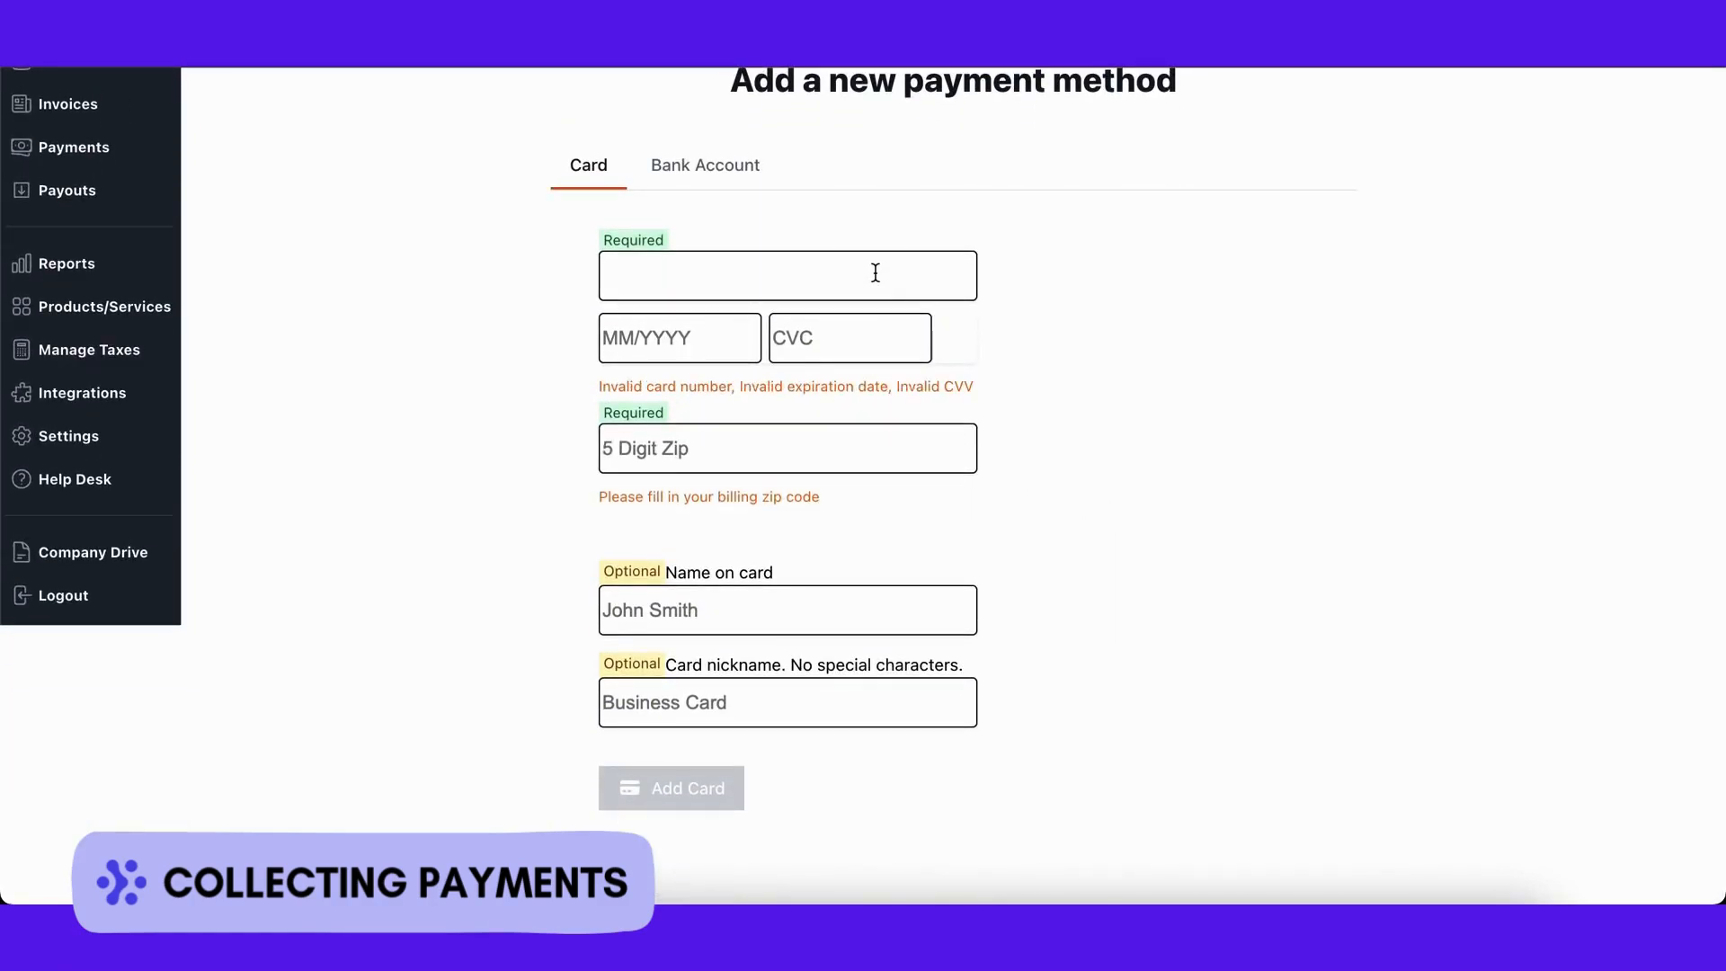
click(742, 172)
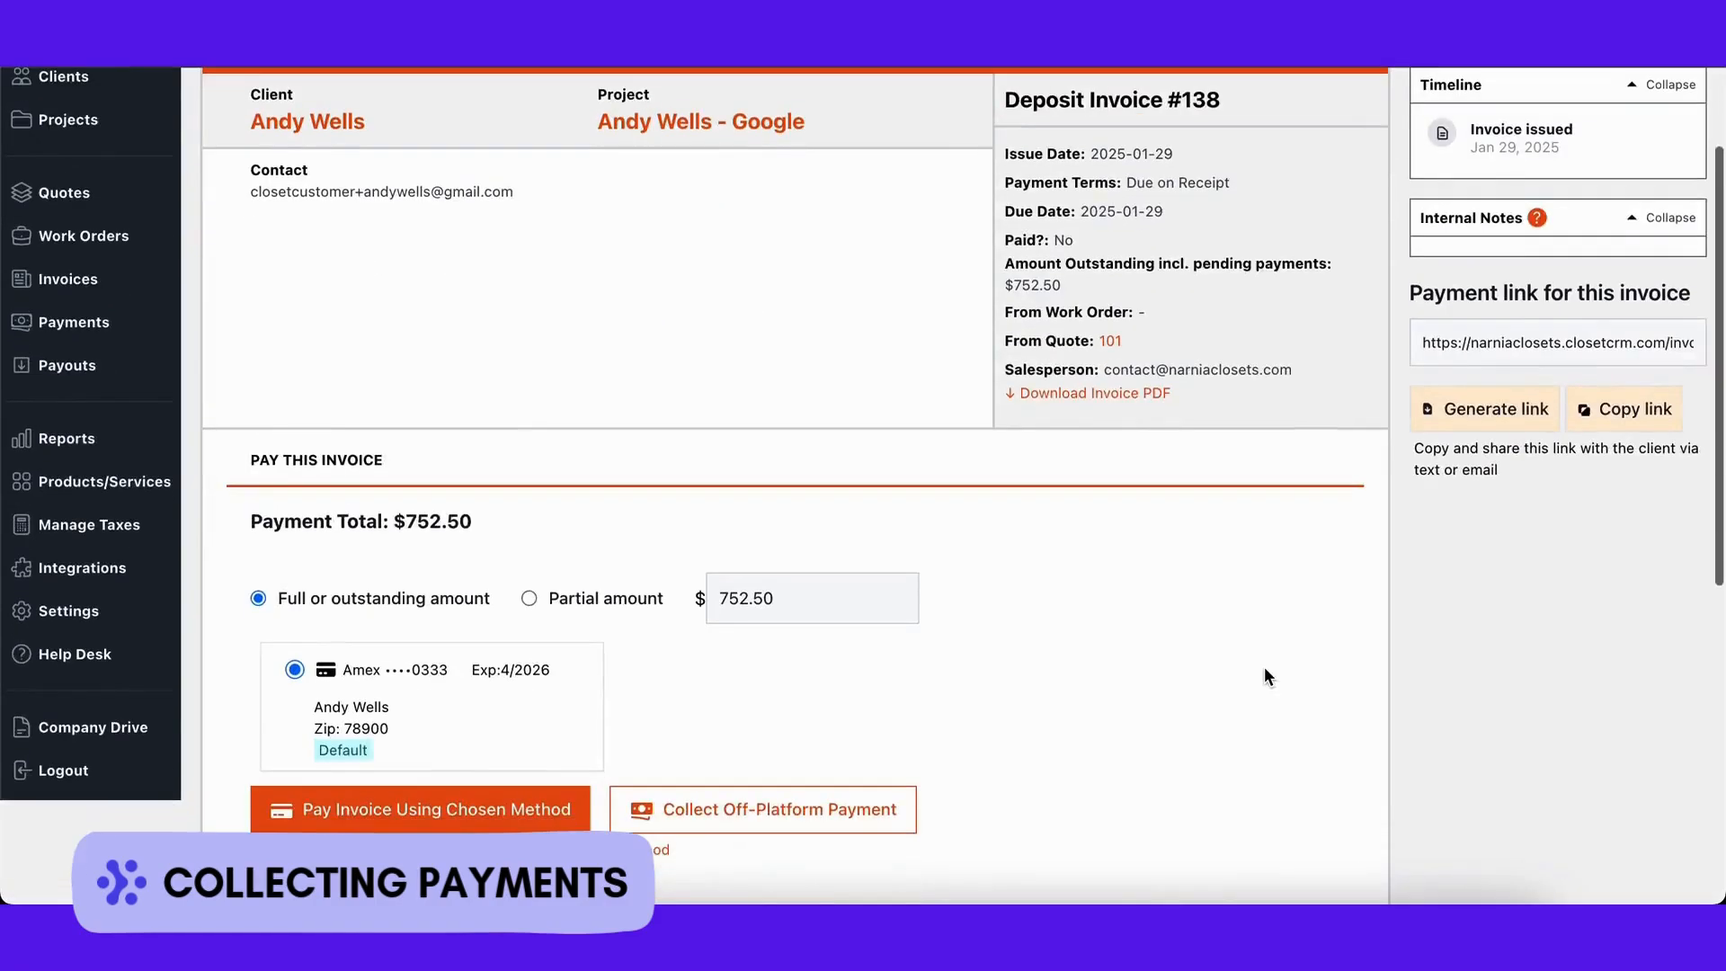
Step: Choose partial amount and record an off-platform Cash payment of 752.50
scroll(1264, 666, down, 3)
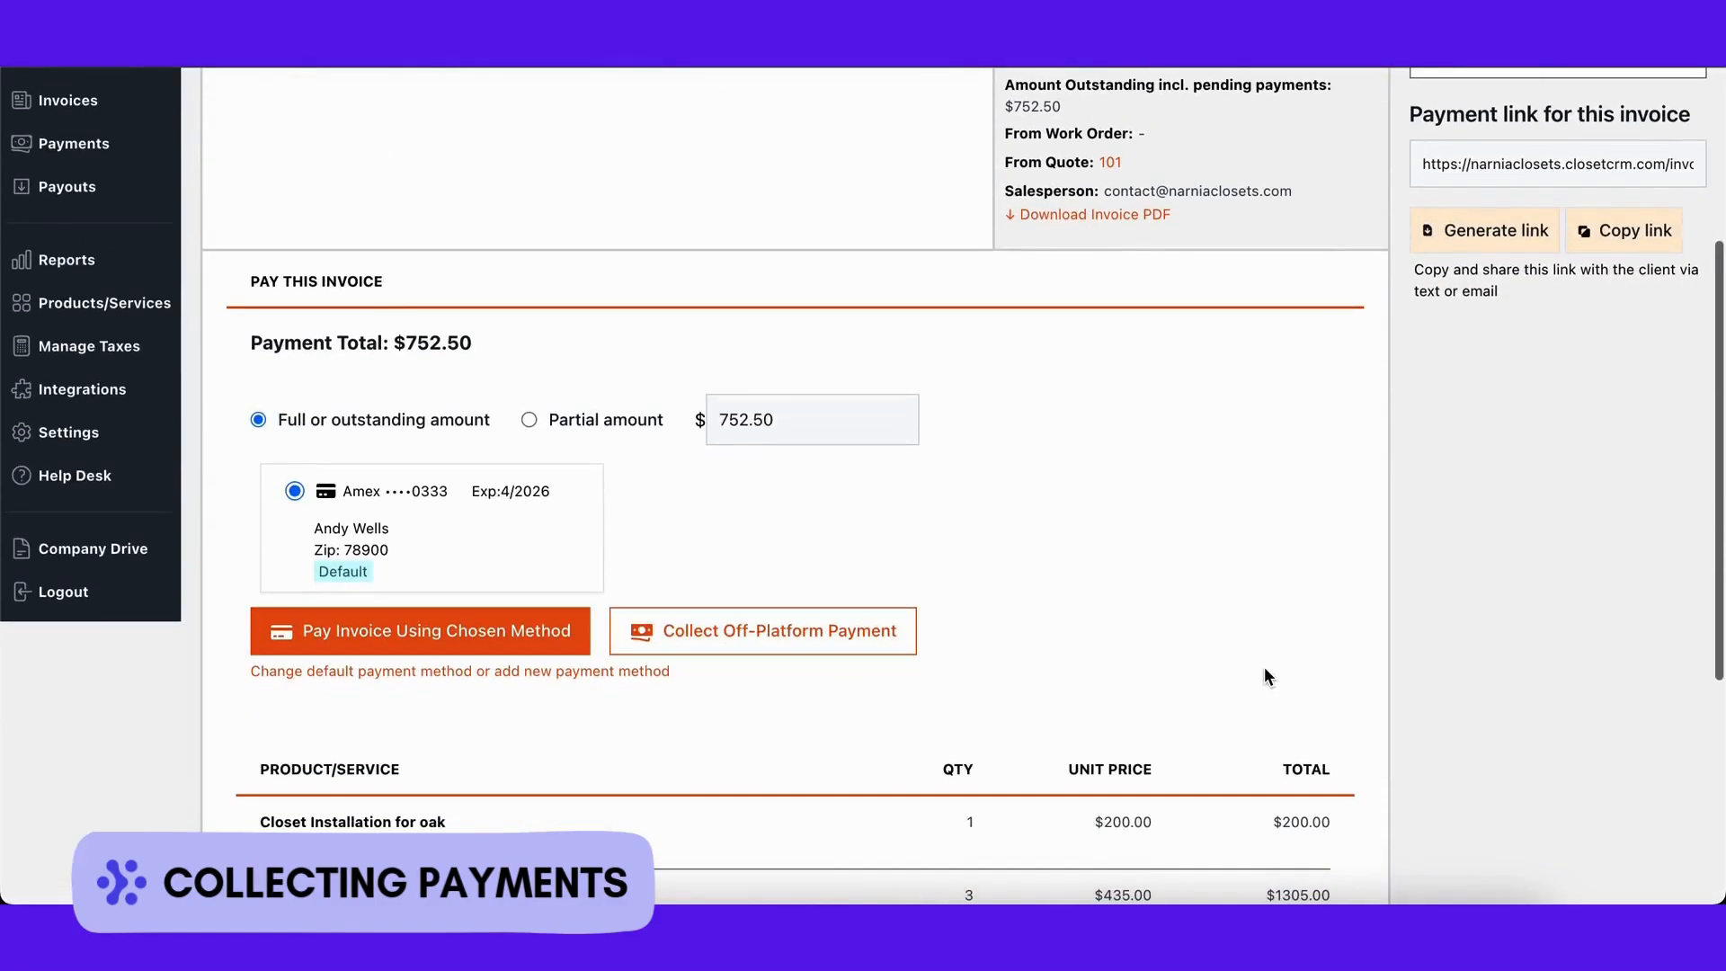
click(530, 419)
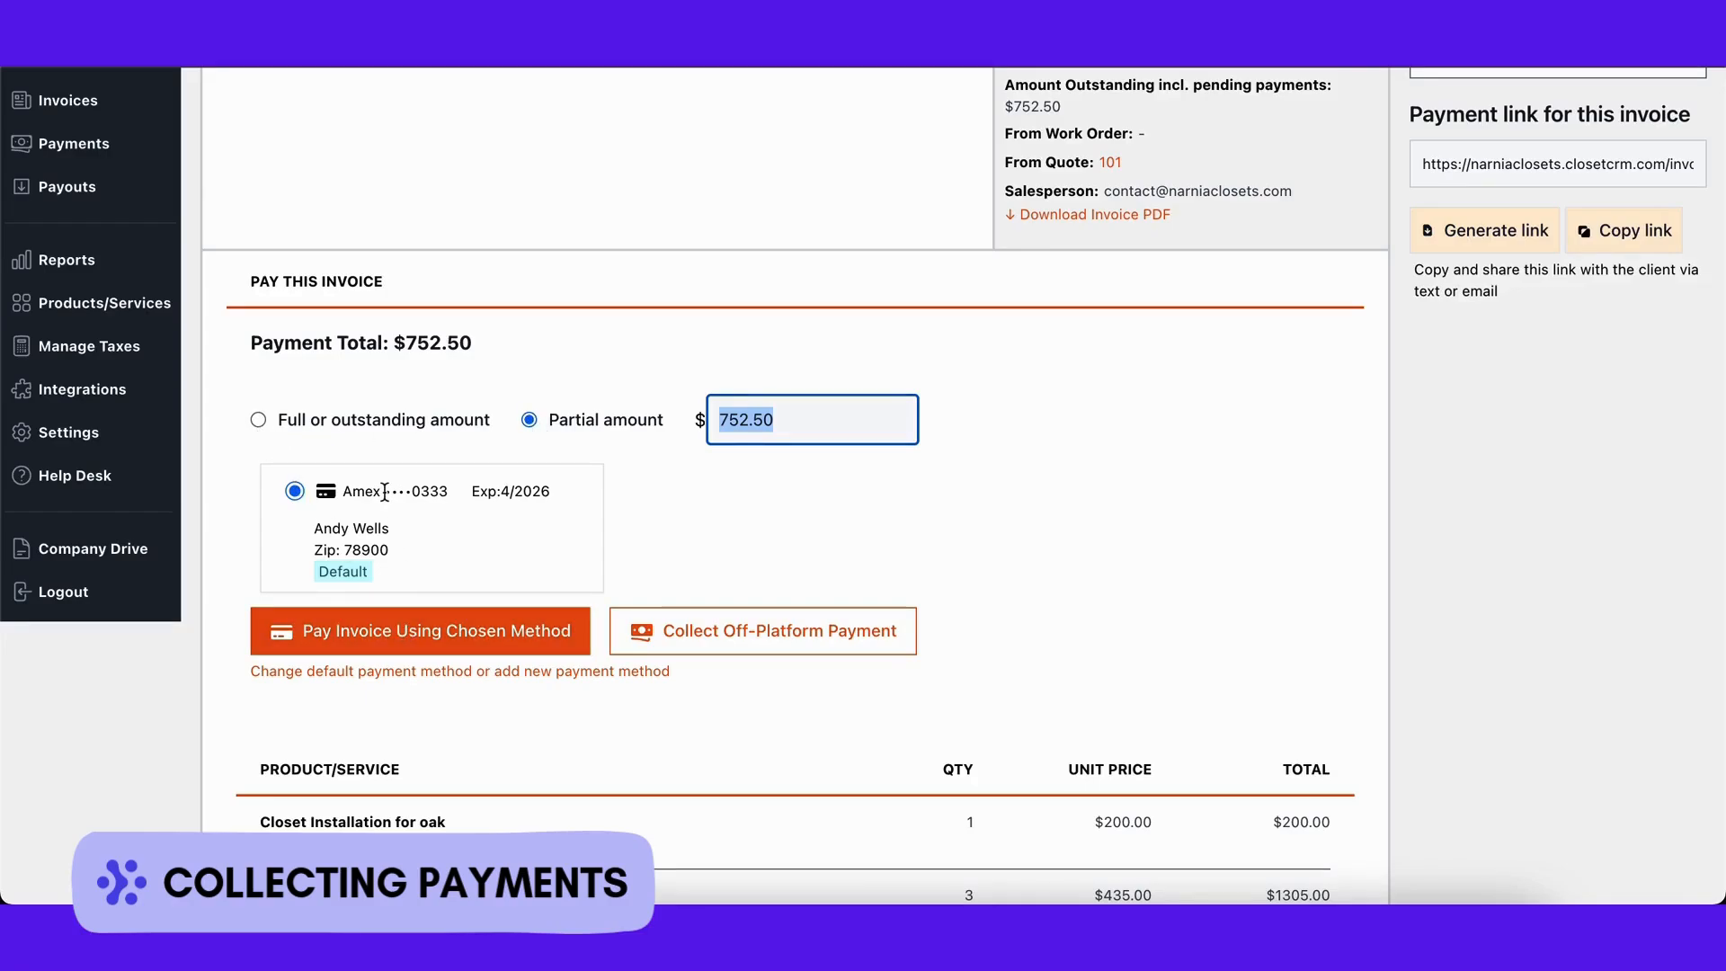
click(690, 626)
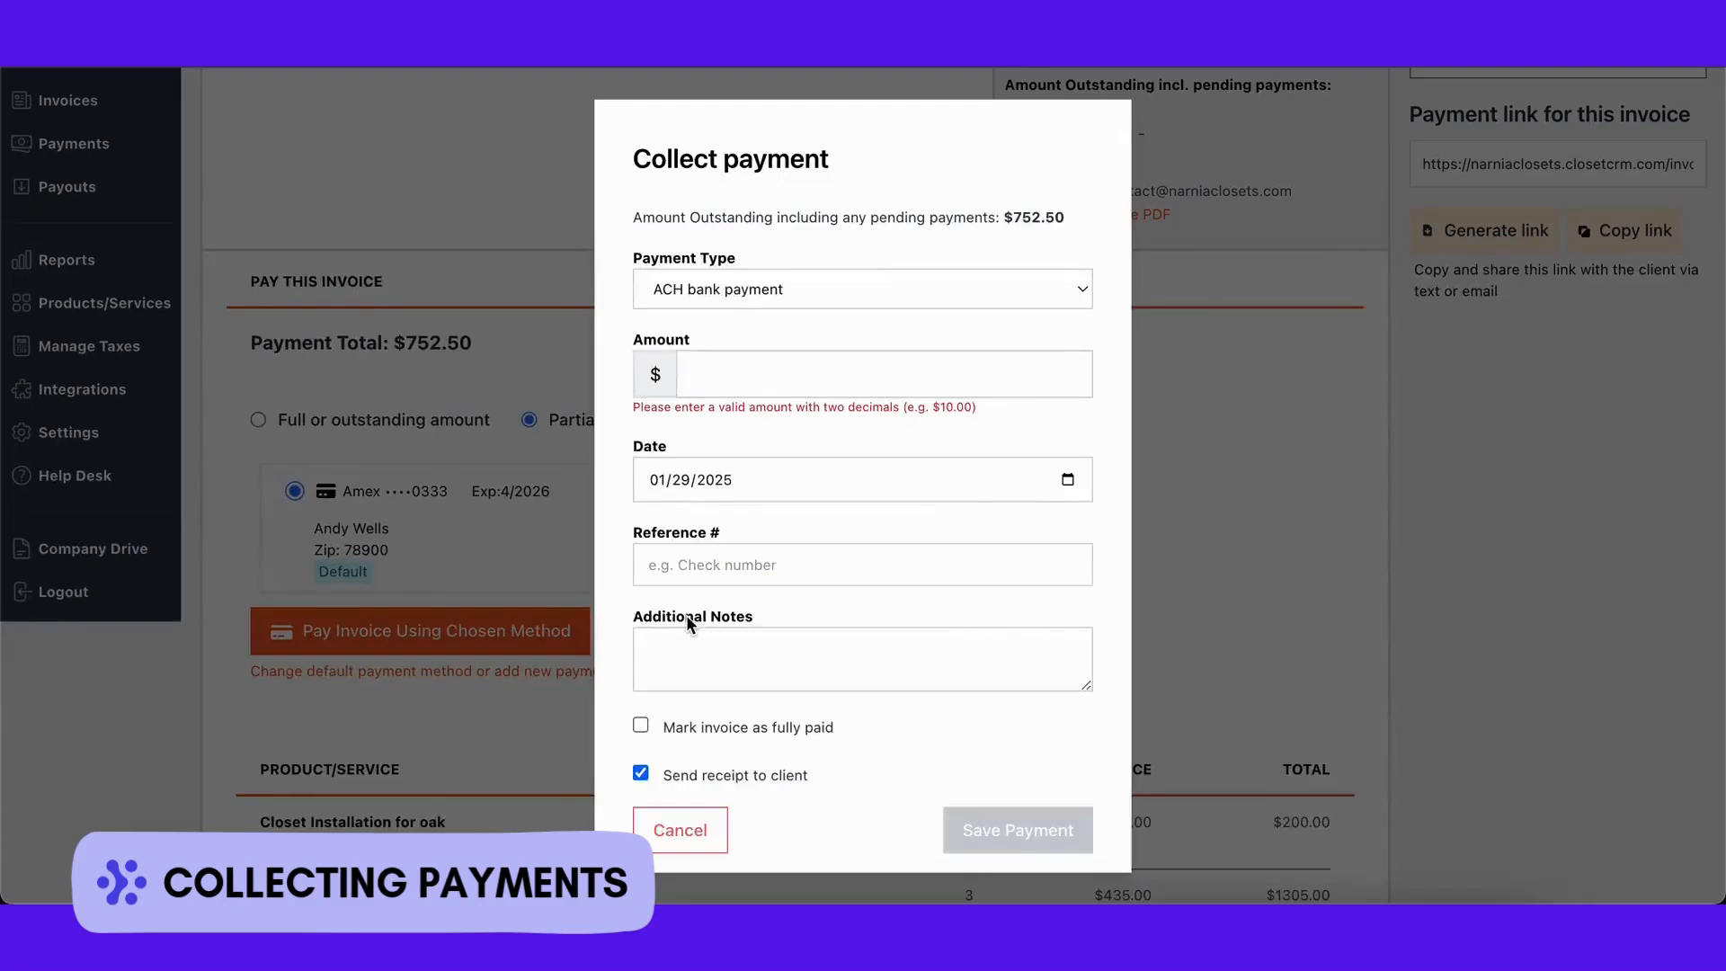
click(1004, 285)
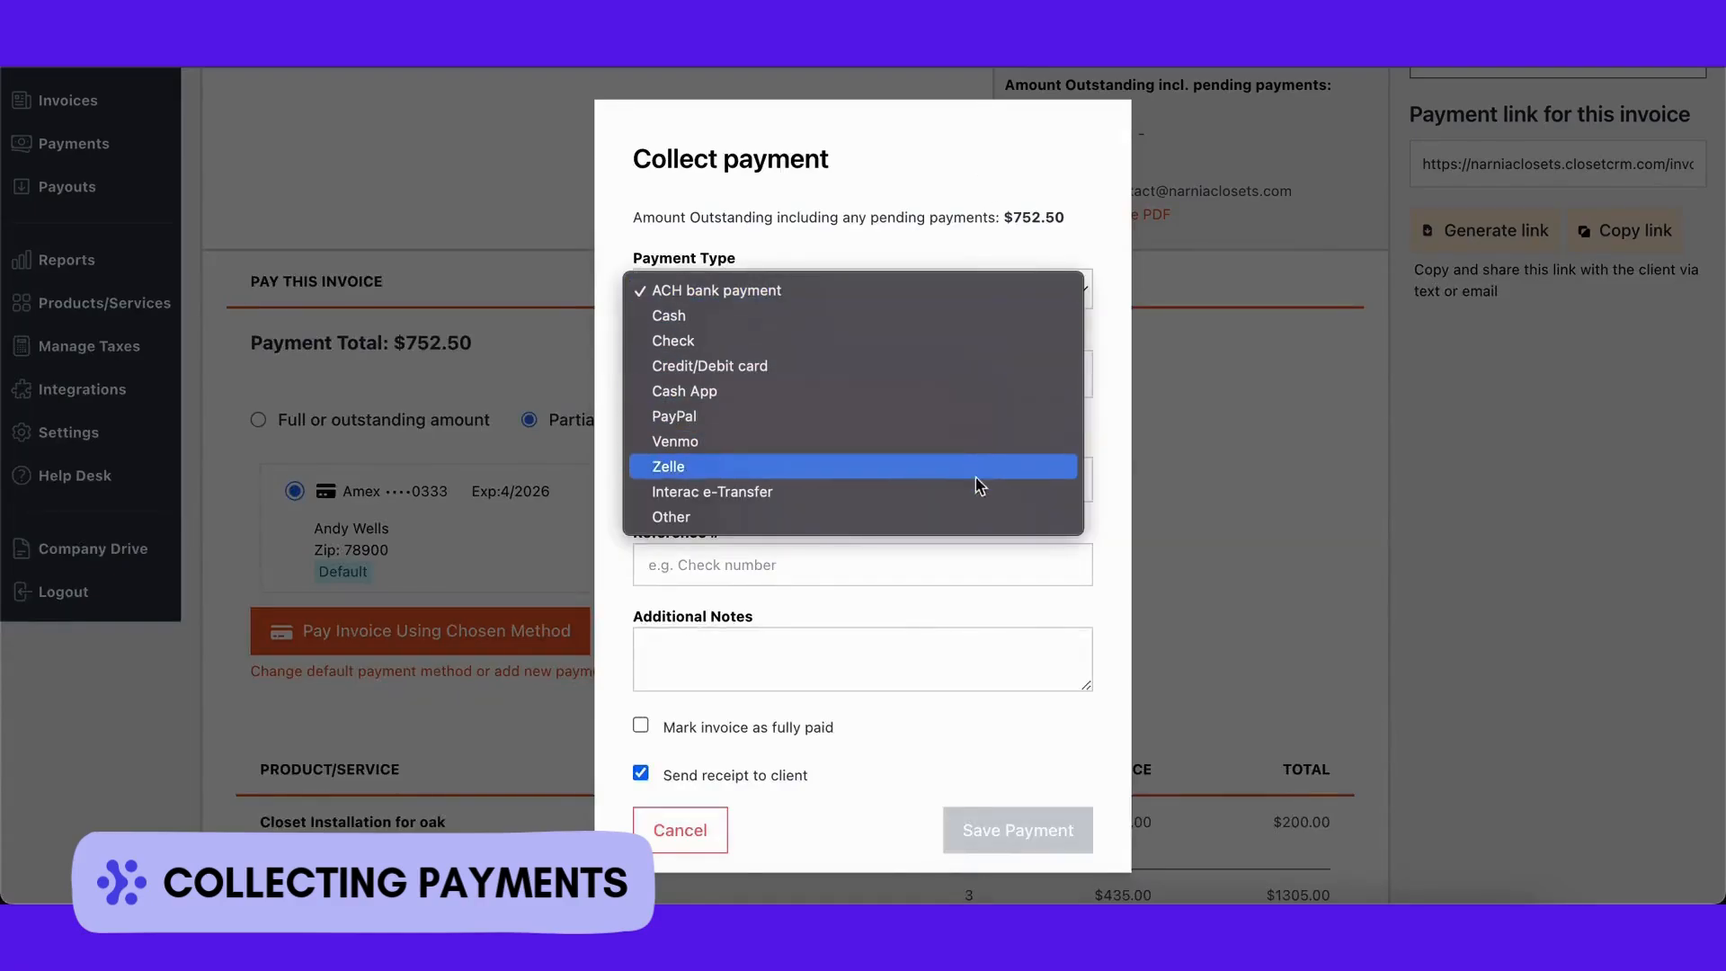
click(934, 325)
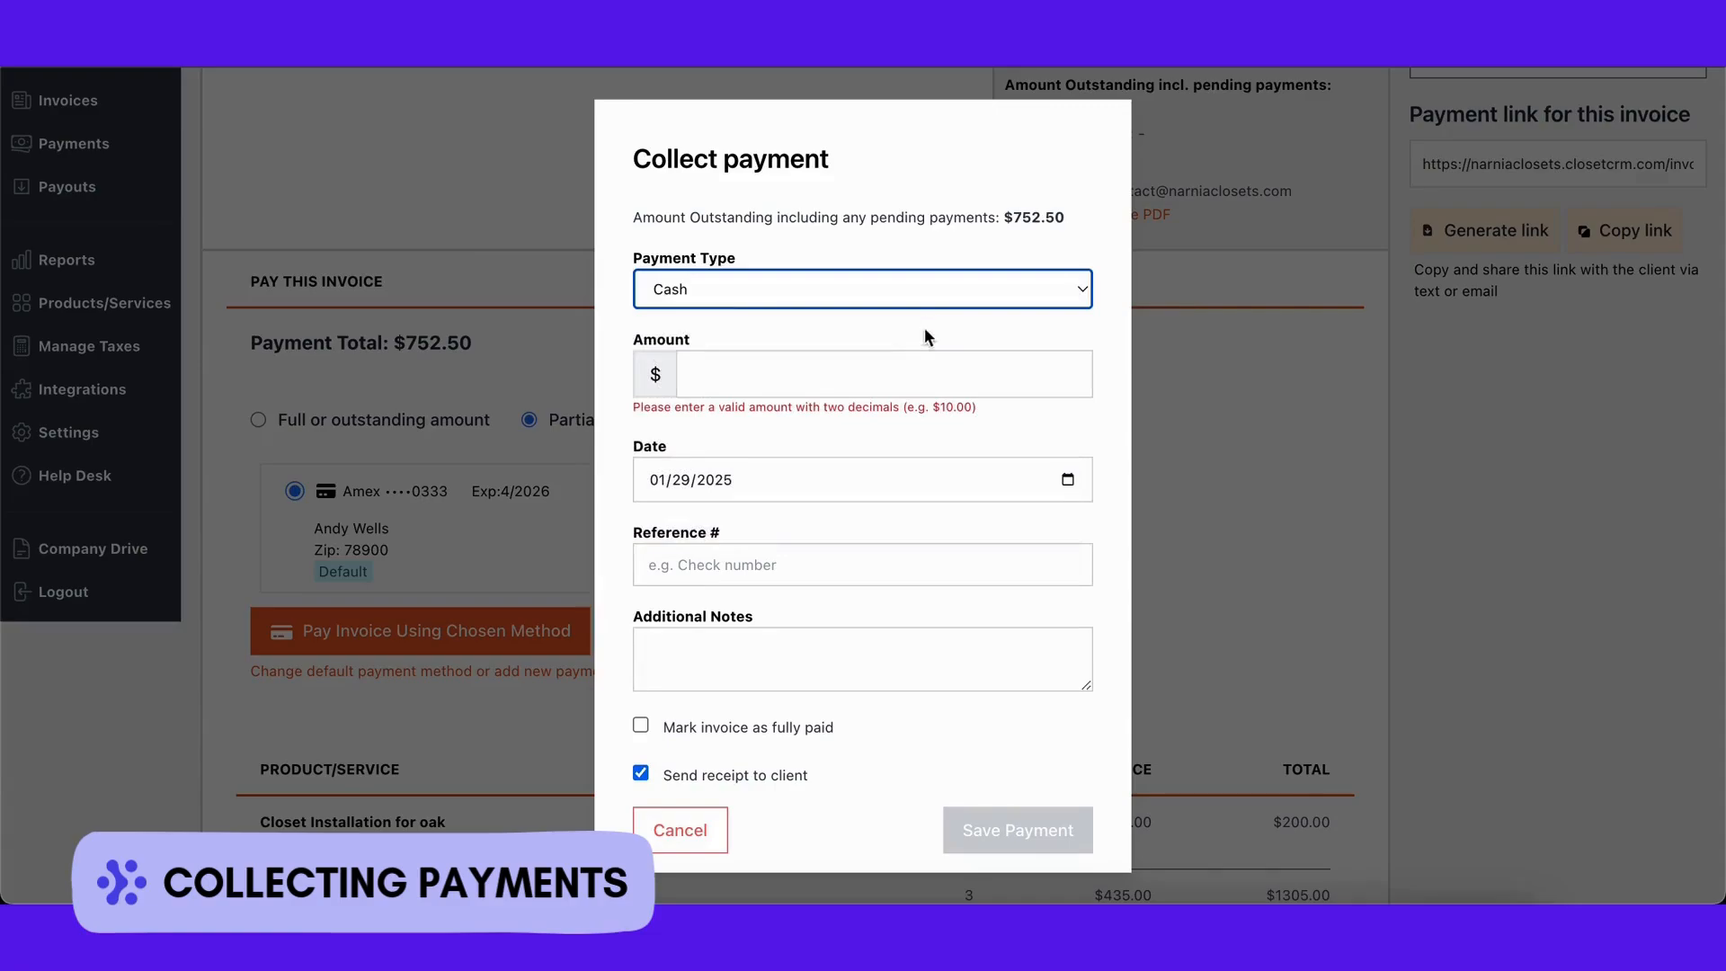
click(906, 366)
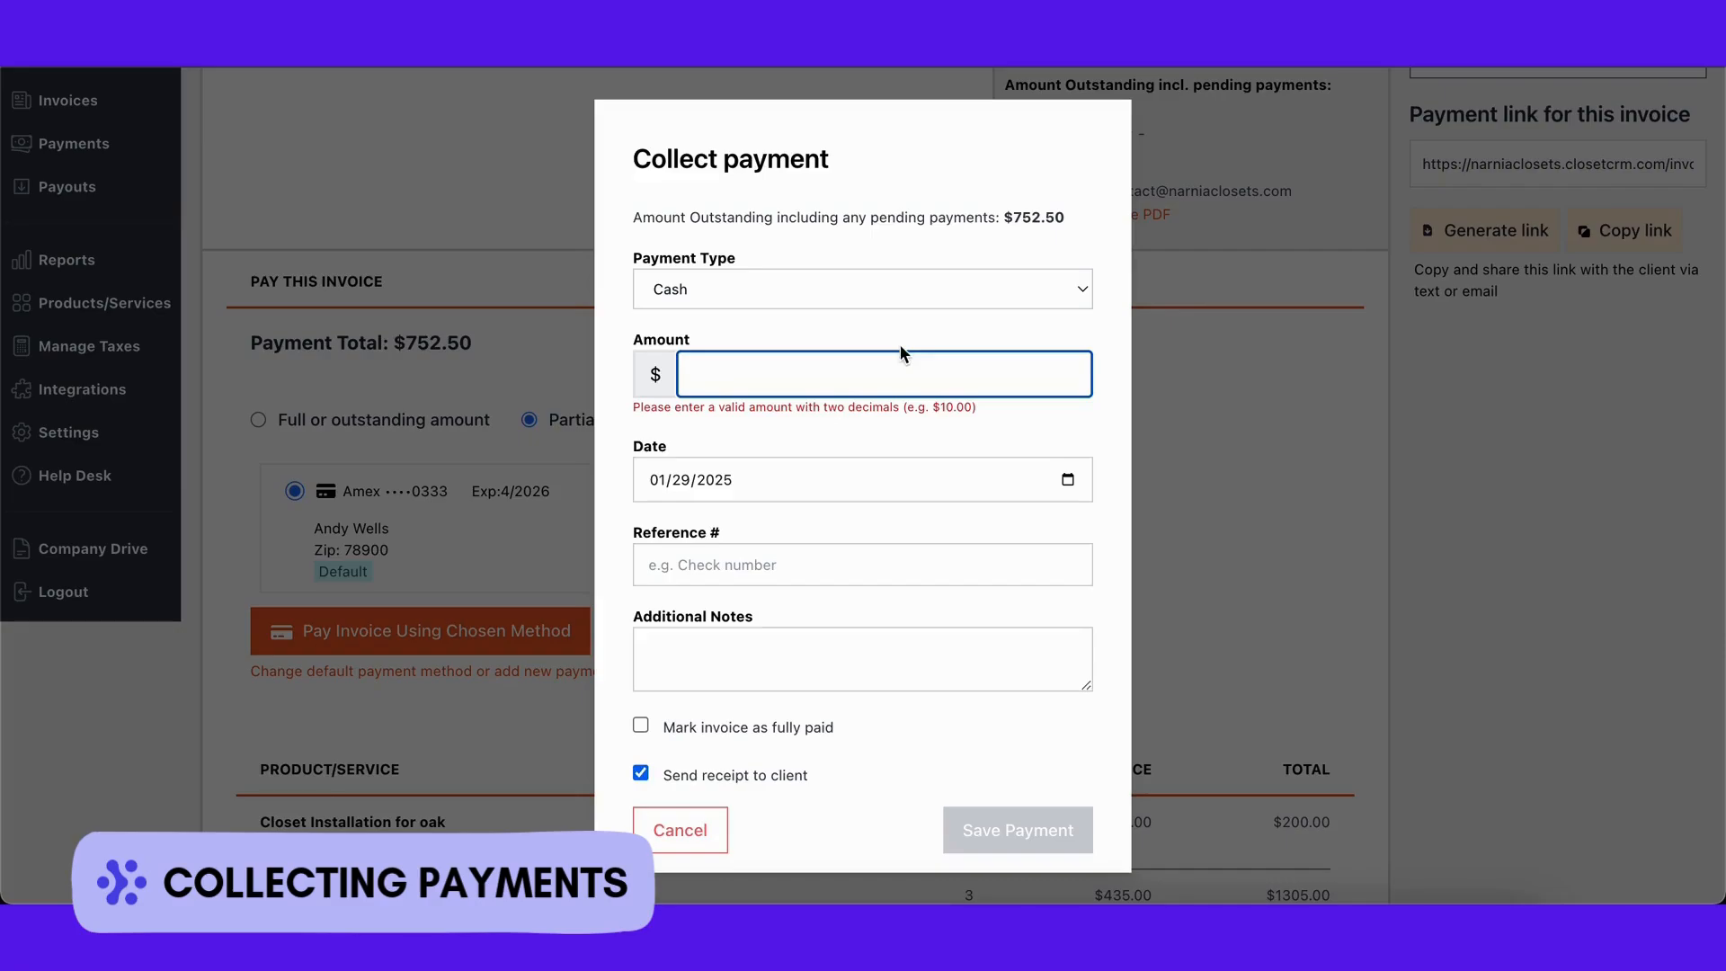
text(752.50)
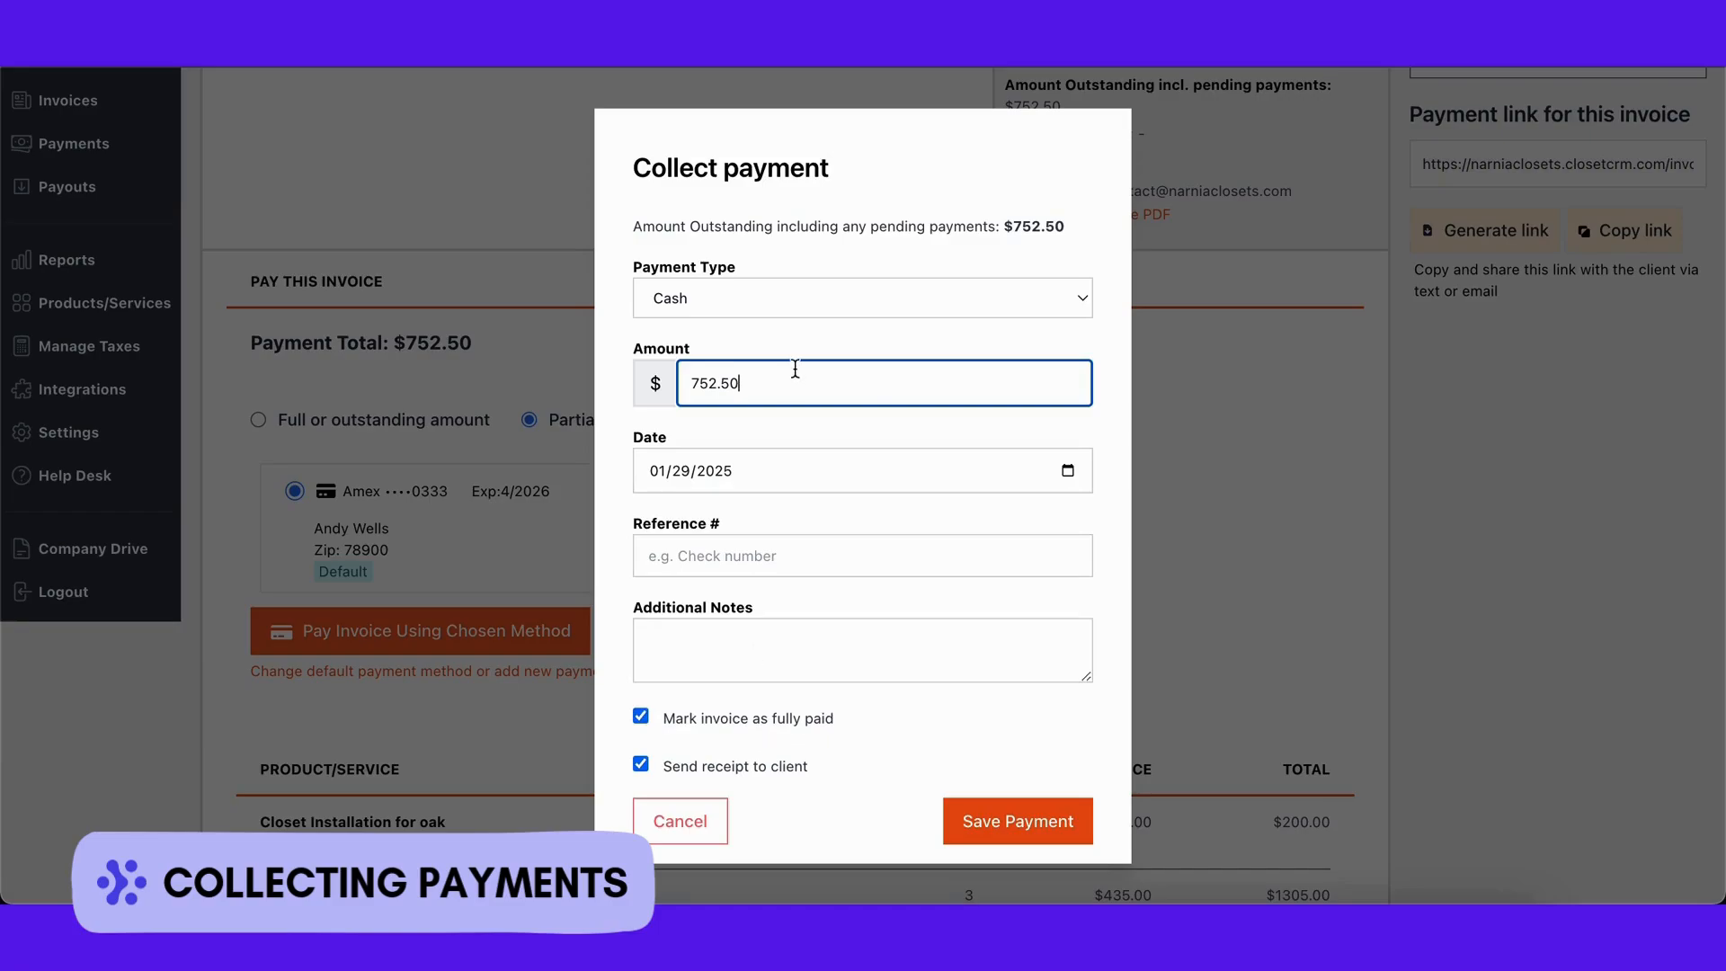
Step: Confirm the payment date and add a note naming who paid the cash on the client's behalf
click(856, 481)
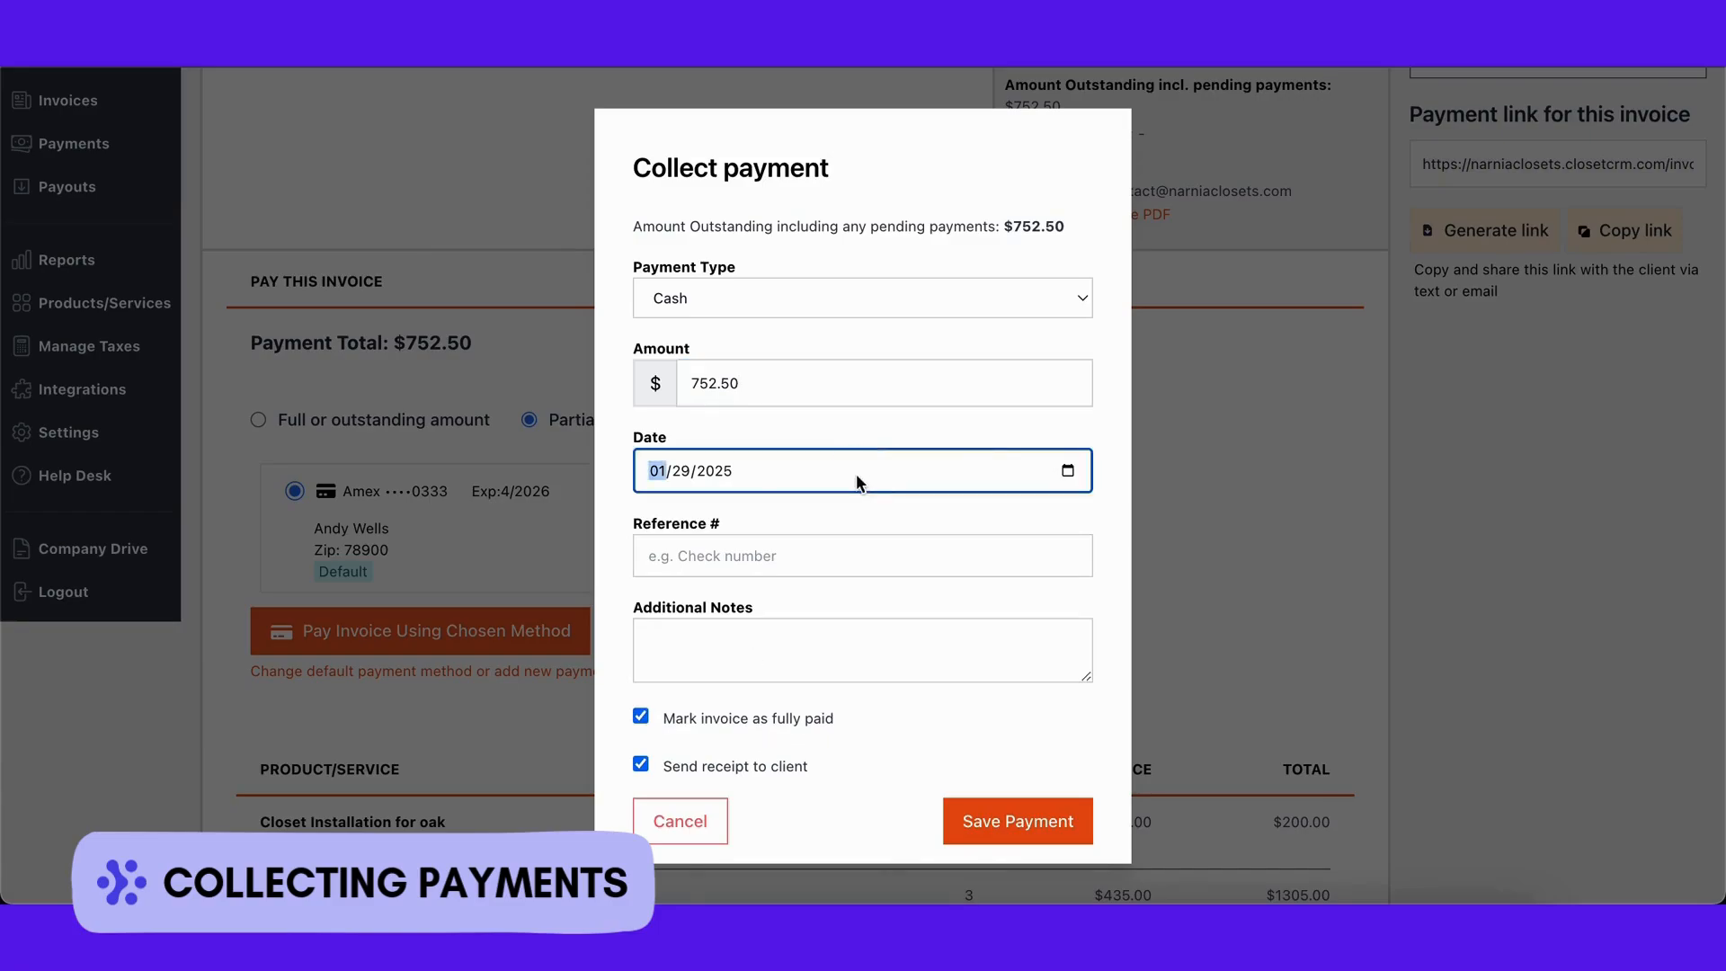
click(826, 555)
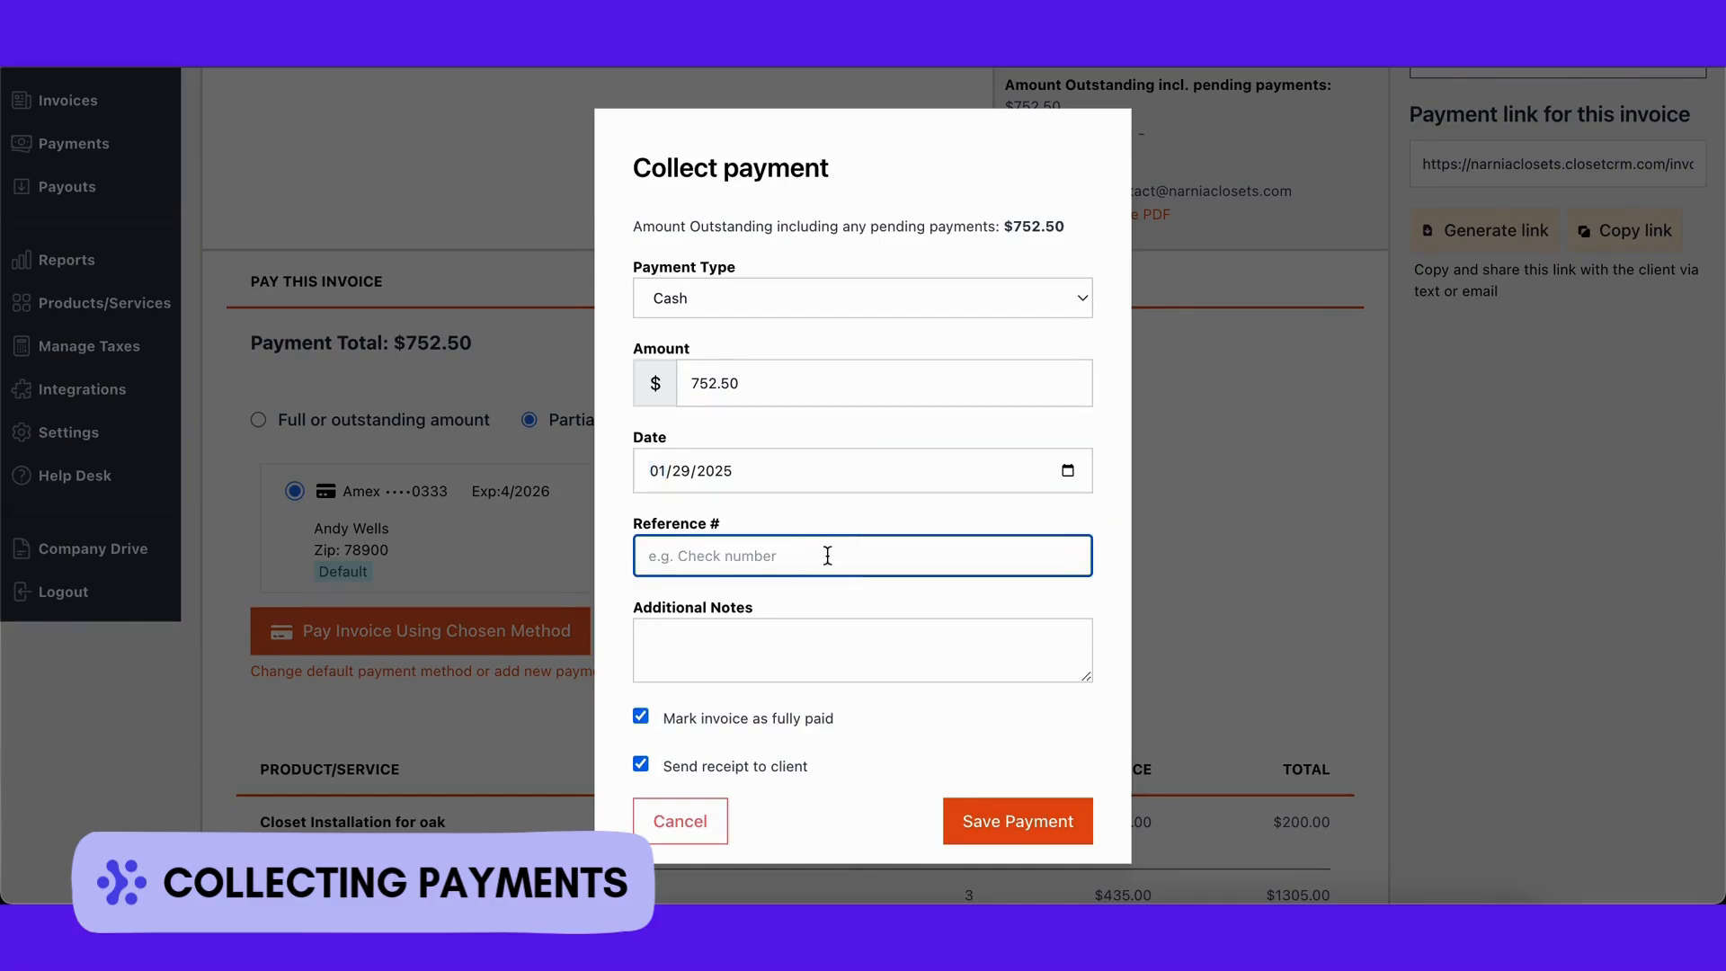
click(851, 643)
text(Cahs)
key(BackSpace)
key(BackSpace)
key(BackSpace)
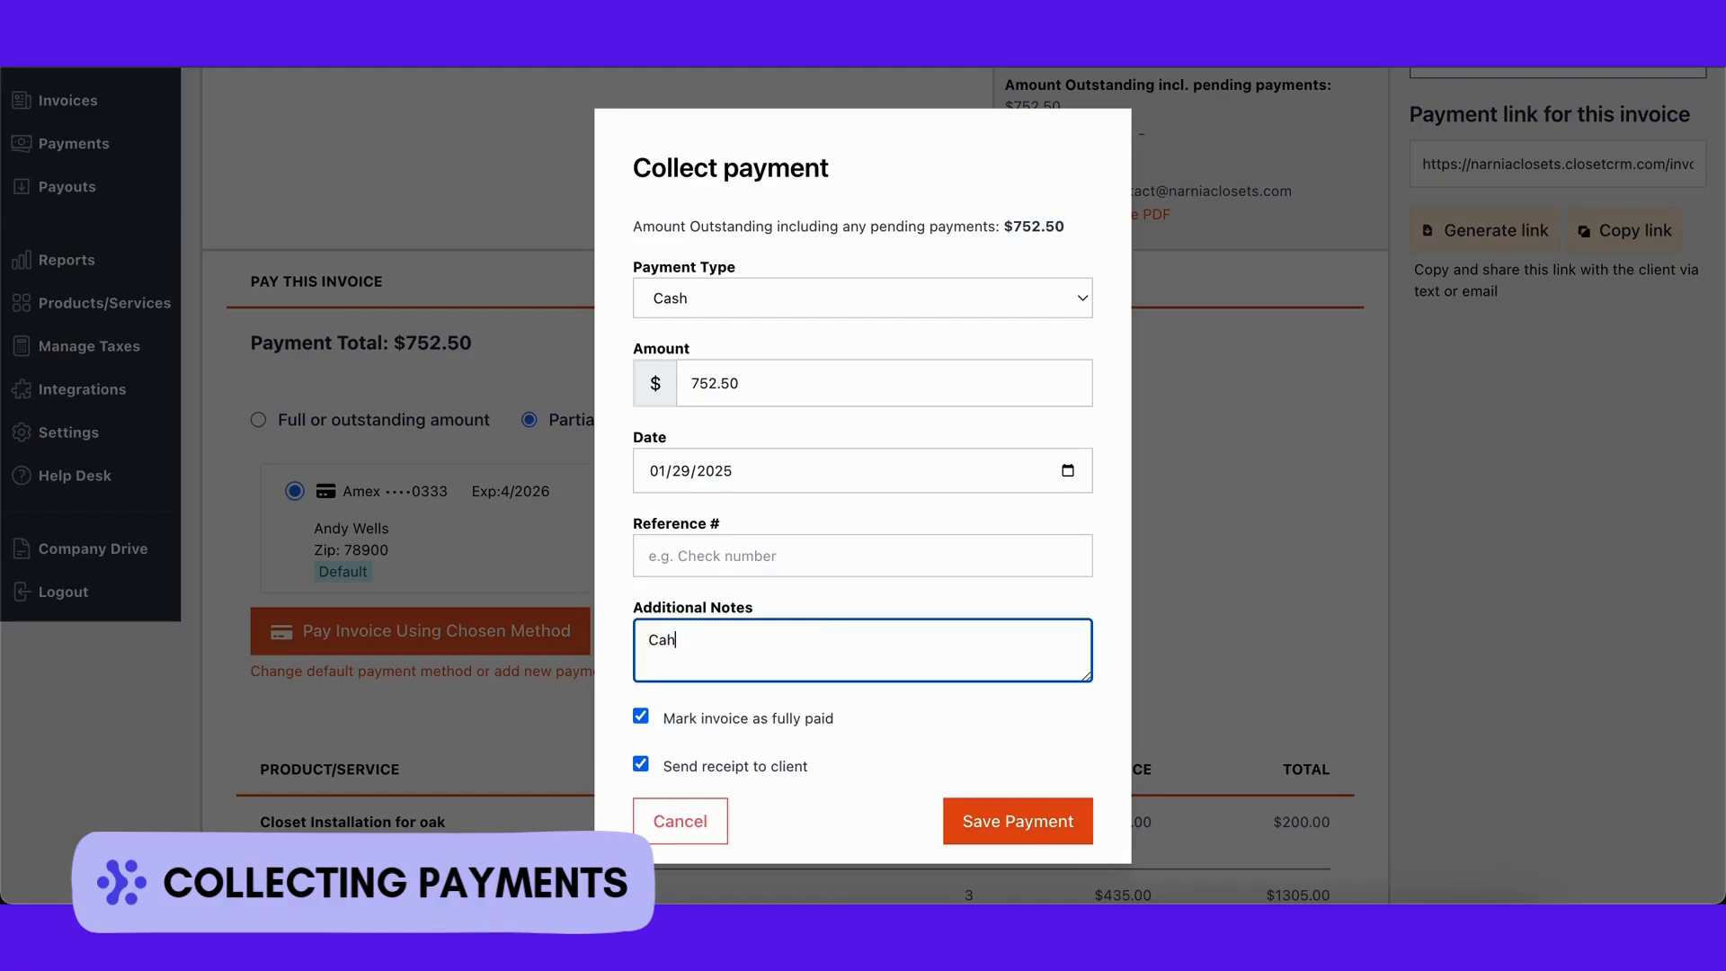
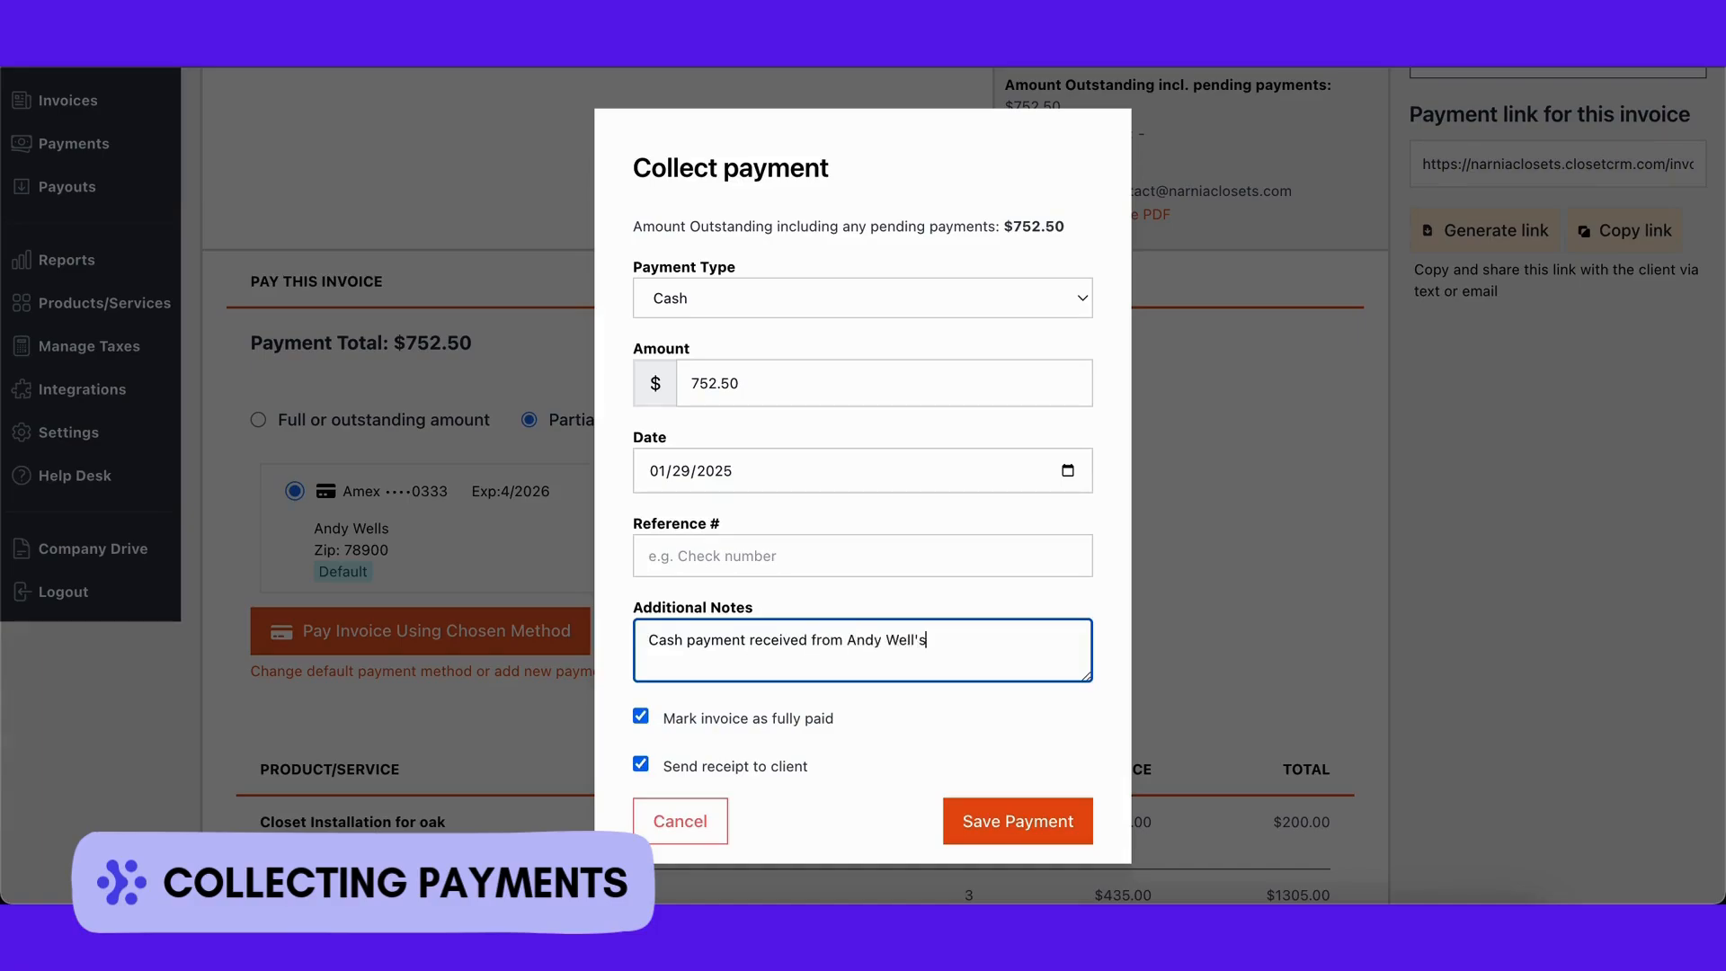
Step: Save the $752.50 cash payment and review the new full-payment timeline entries
click(982, 829)
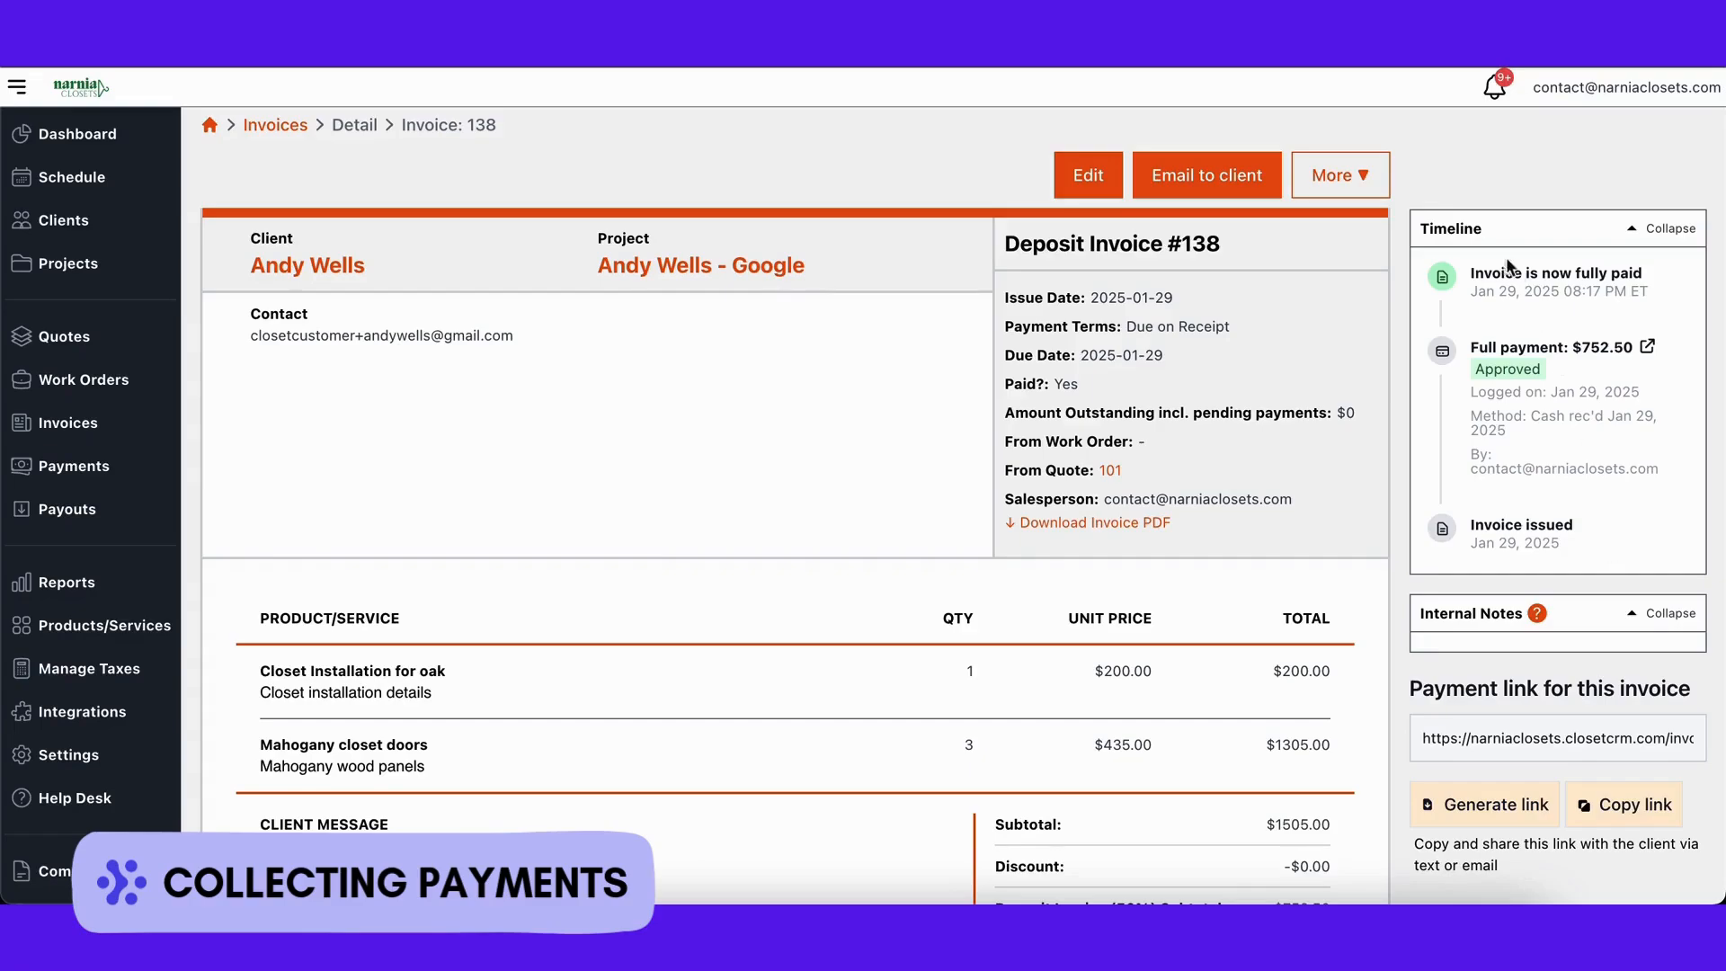
drag(1403, 193, 1696, 563)
click(1593, 173)
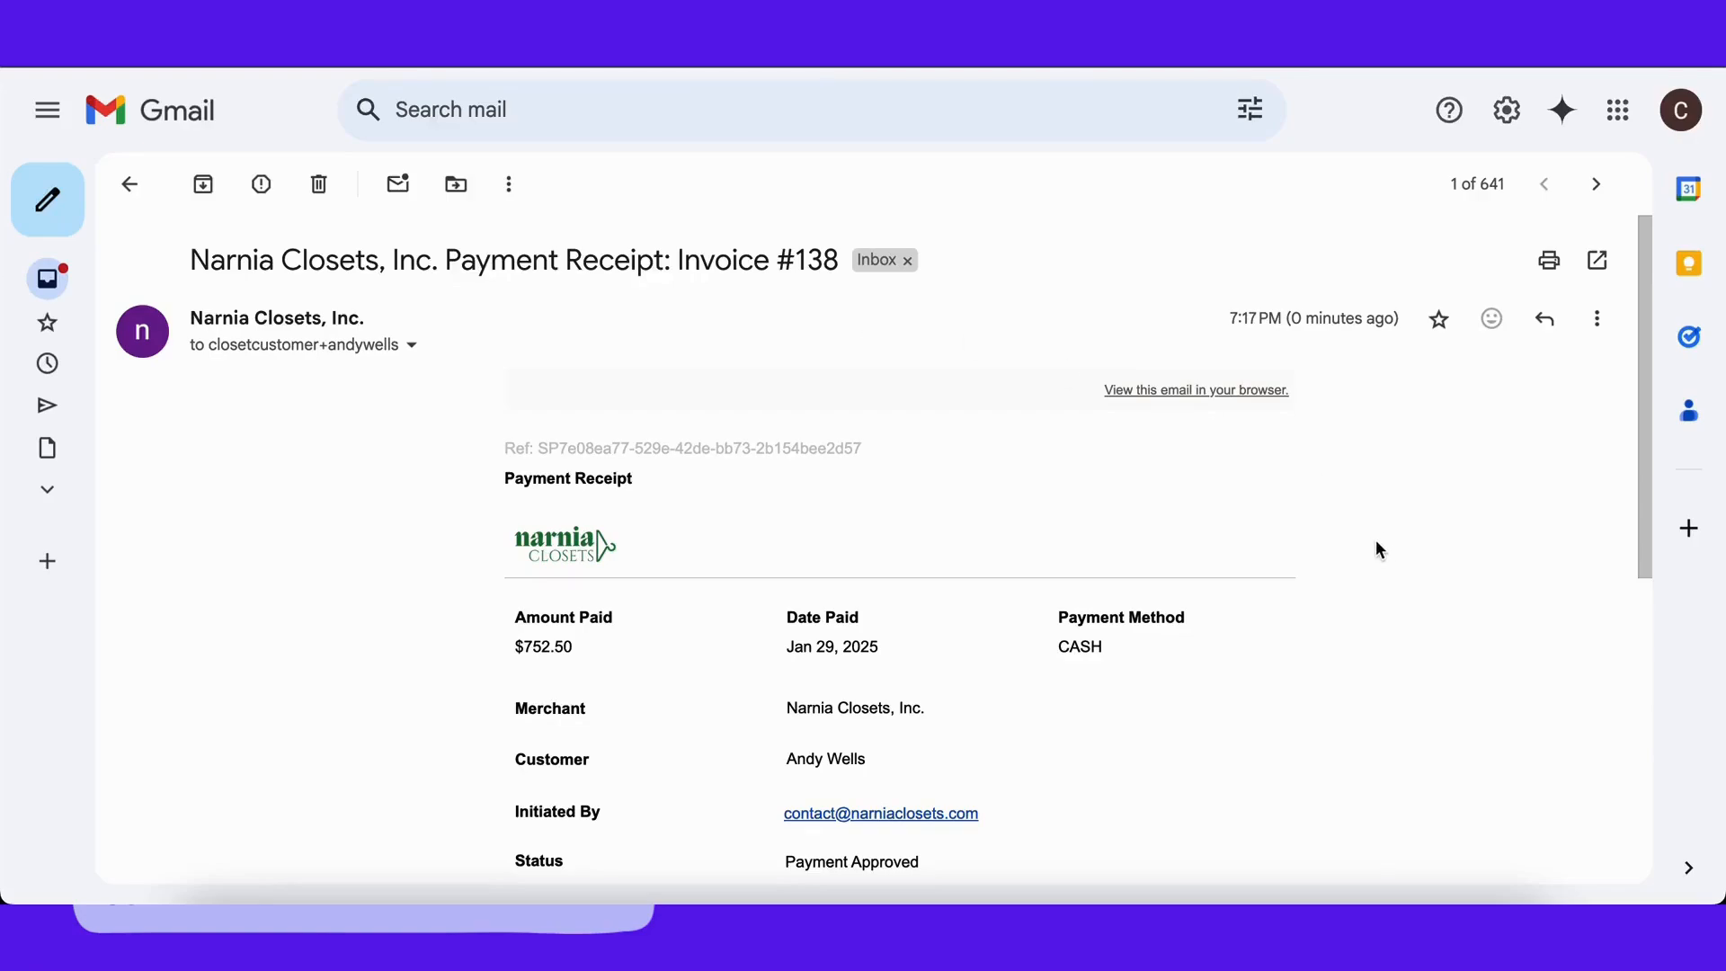
Step: View the emailed payment receipt online in the client portal
scroll(1379, 548, down, 3)
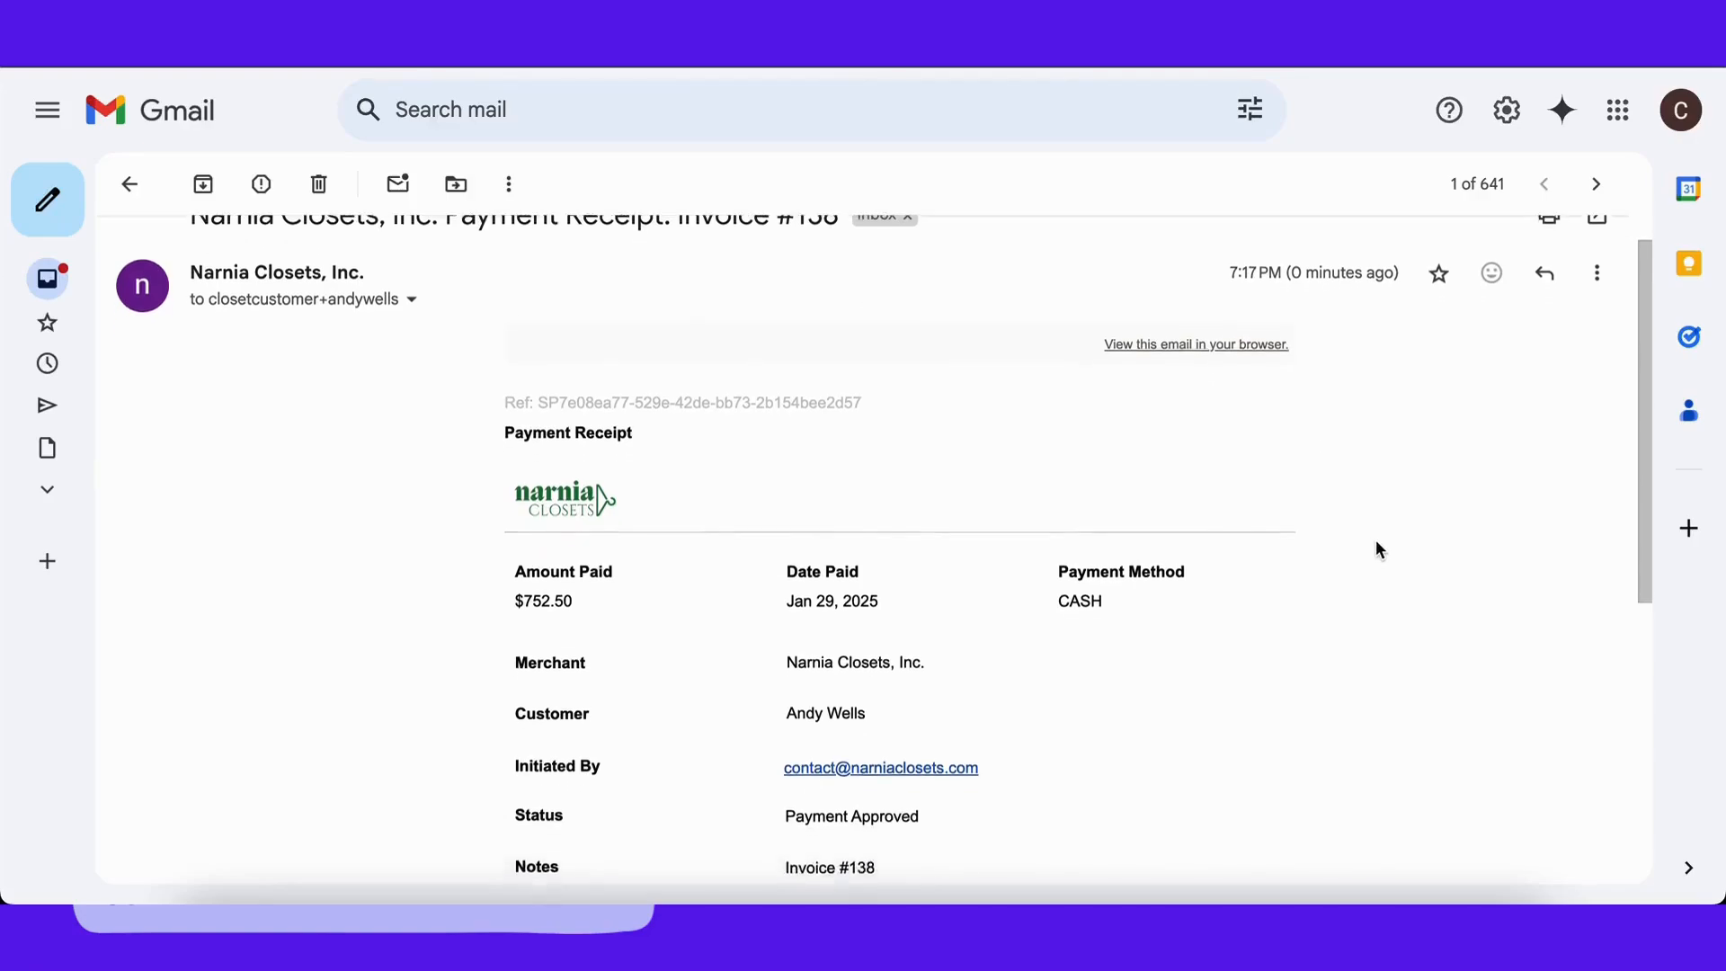
scroll(1380, 548, down, 3)
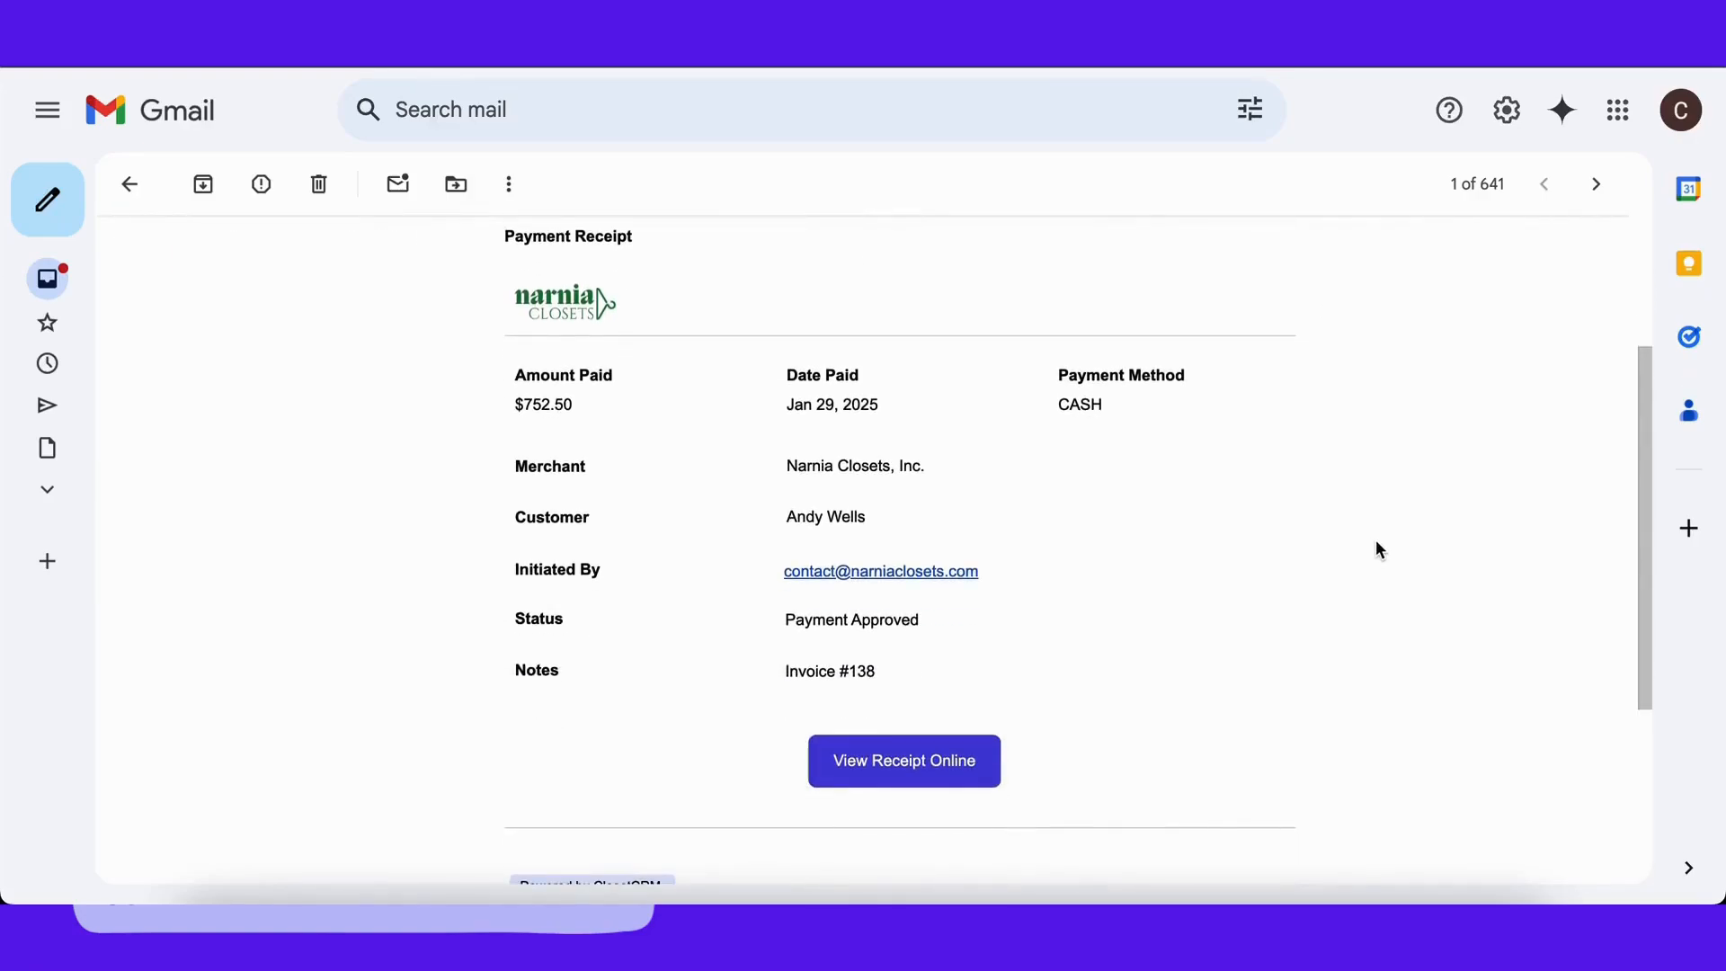
click(957, 781)
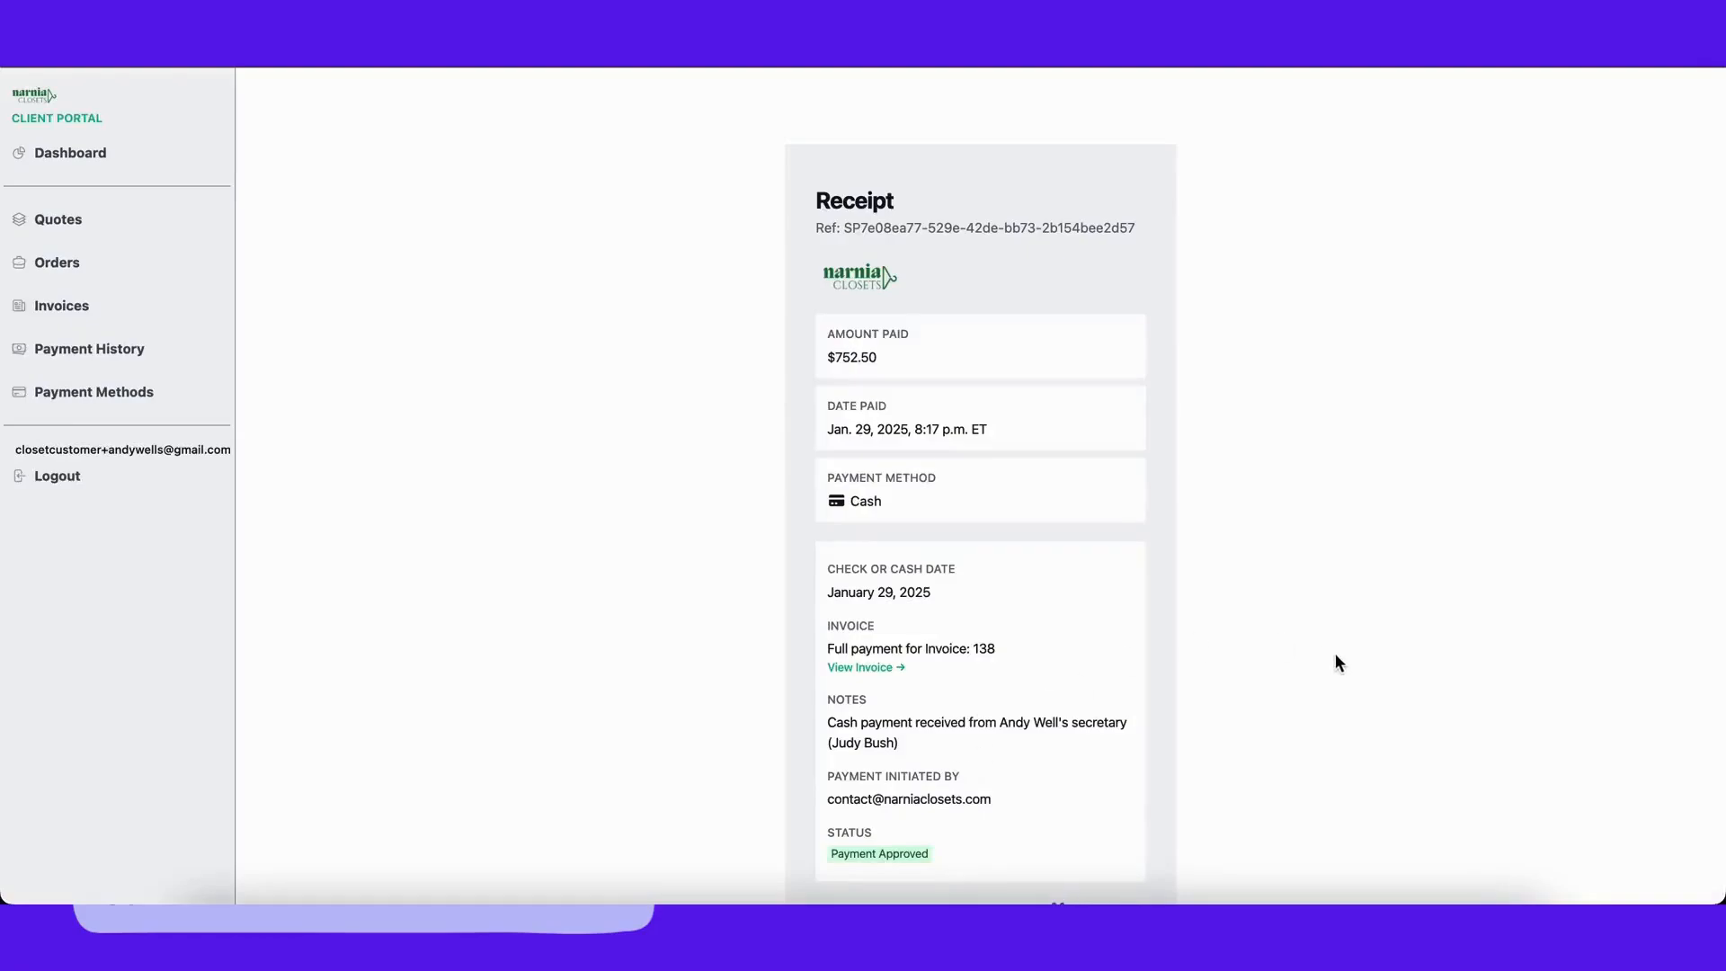
scroll(1336, 654, down, 2)
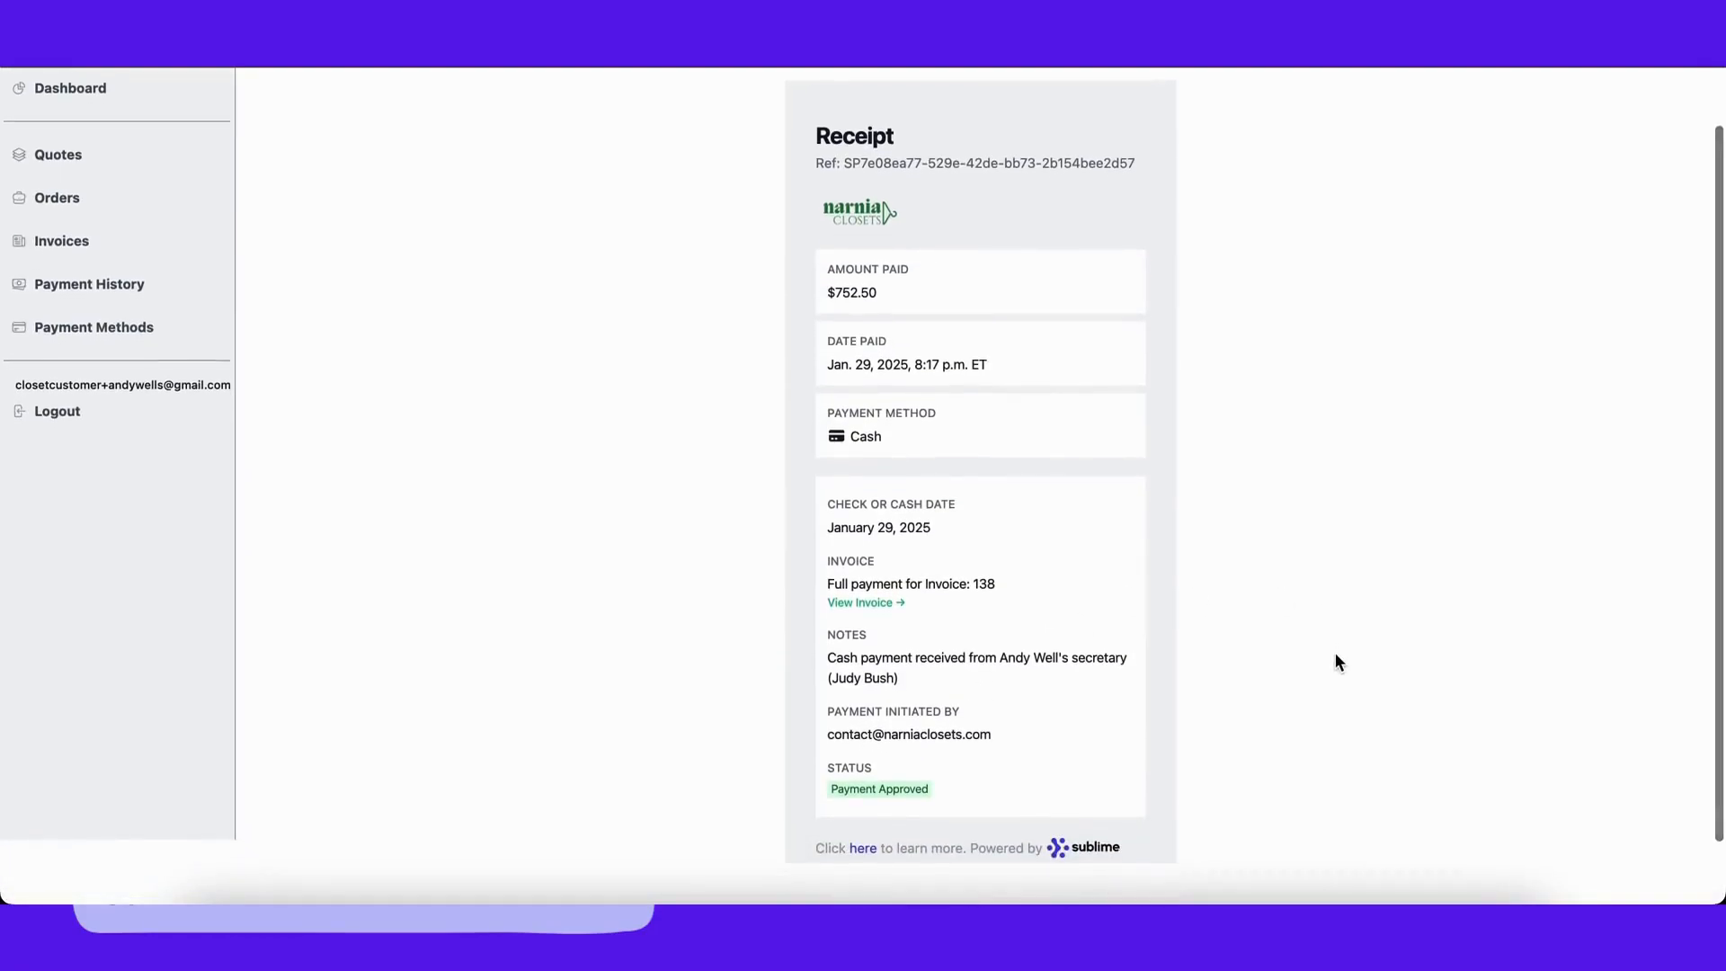
scroll(1334, 655, down, 2)
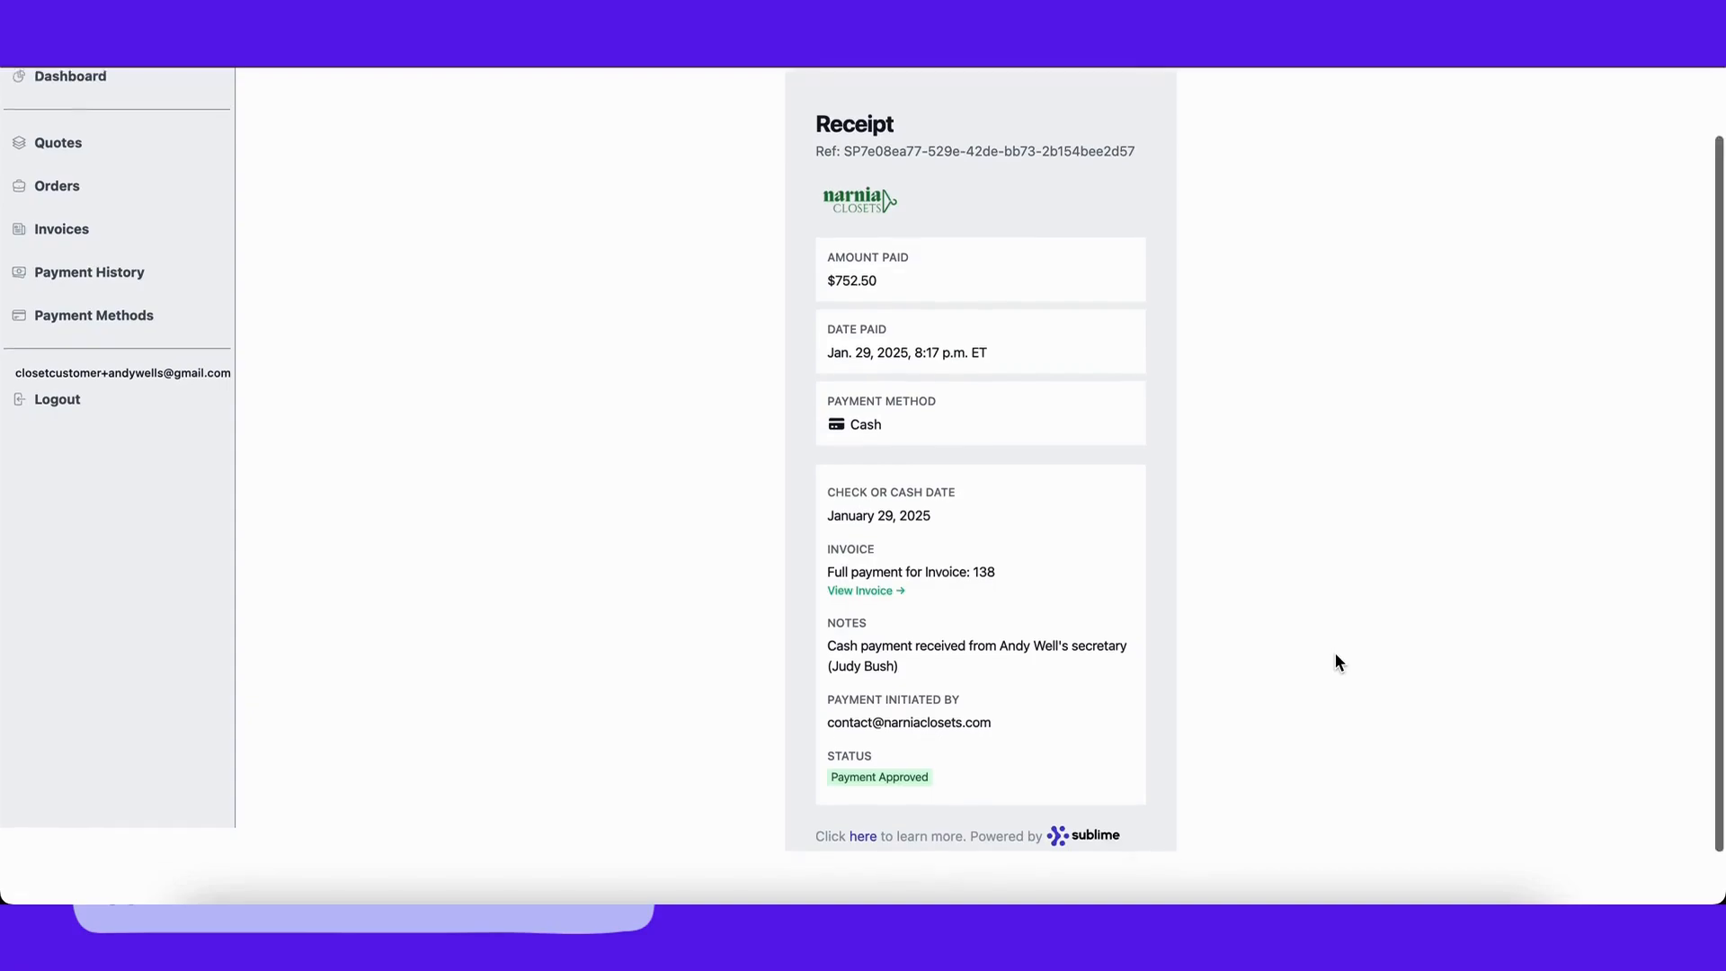